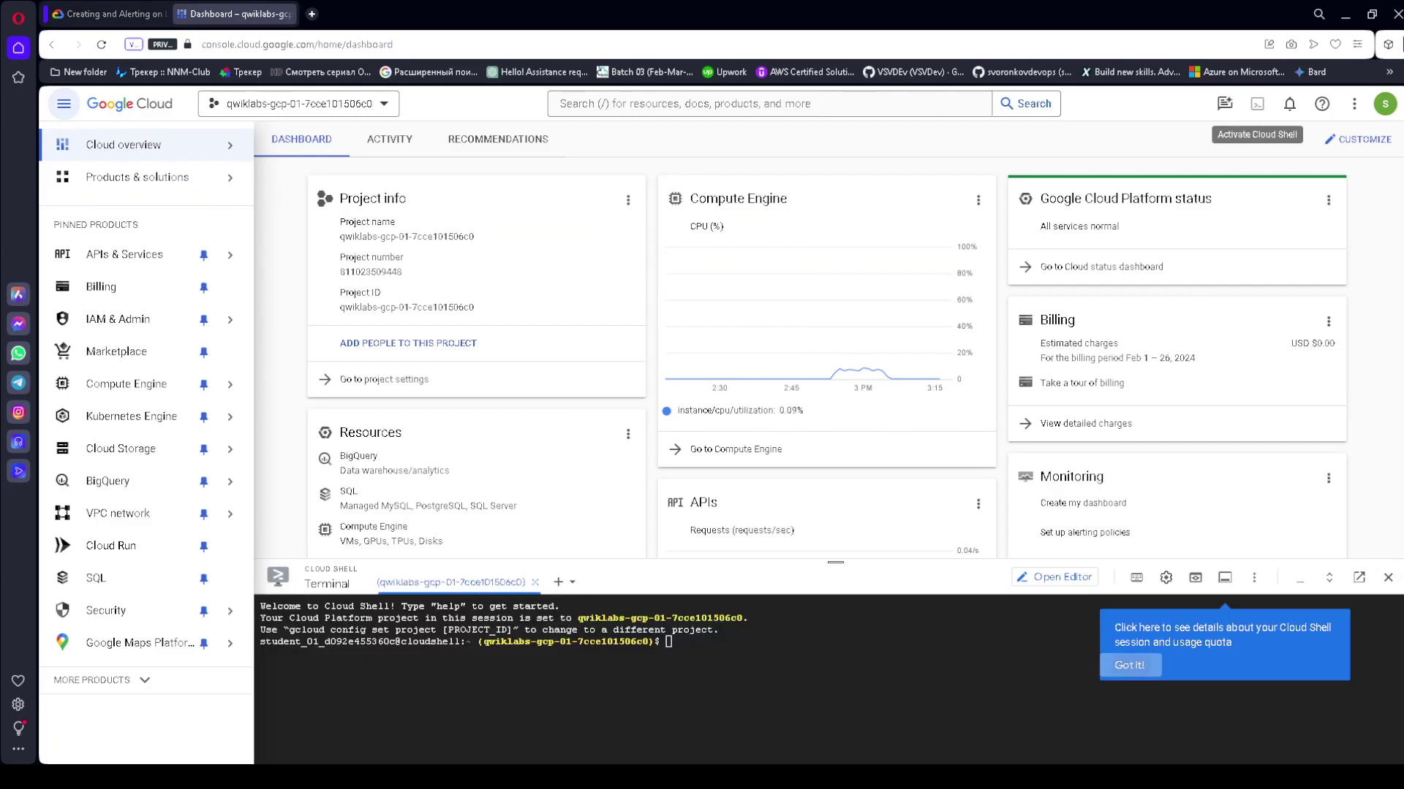
- Dismiss the Cloud Shell session details tip and choose a larger text size for the terminal
left_click(1131, 665)
left_click(1165, 577)
mouse_move(1097, 633)
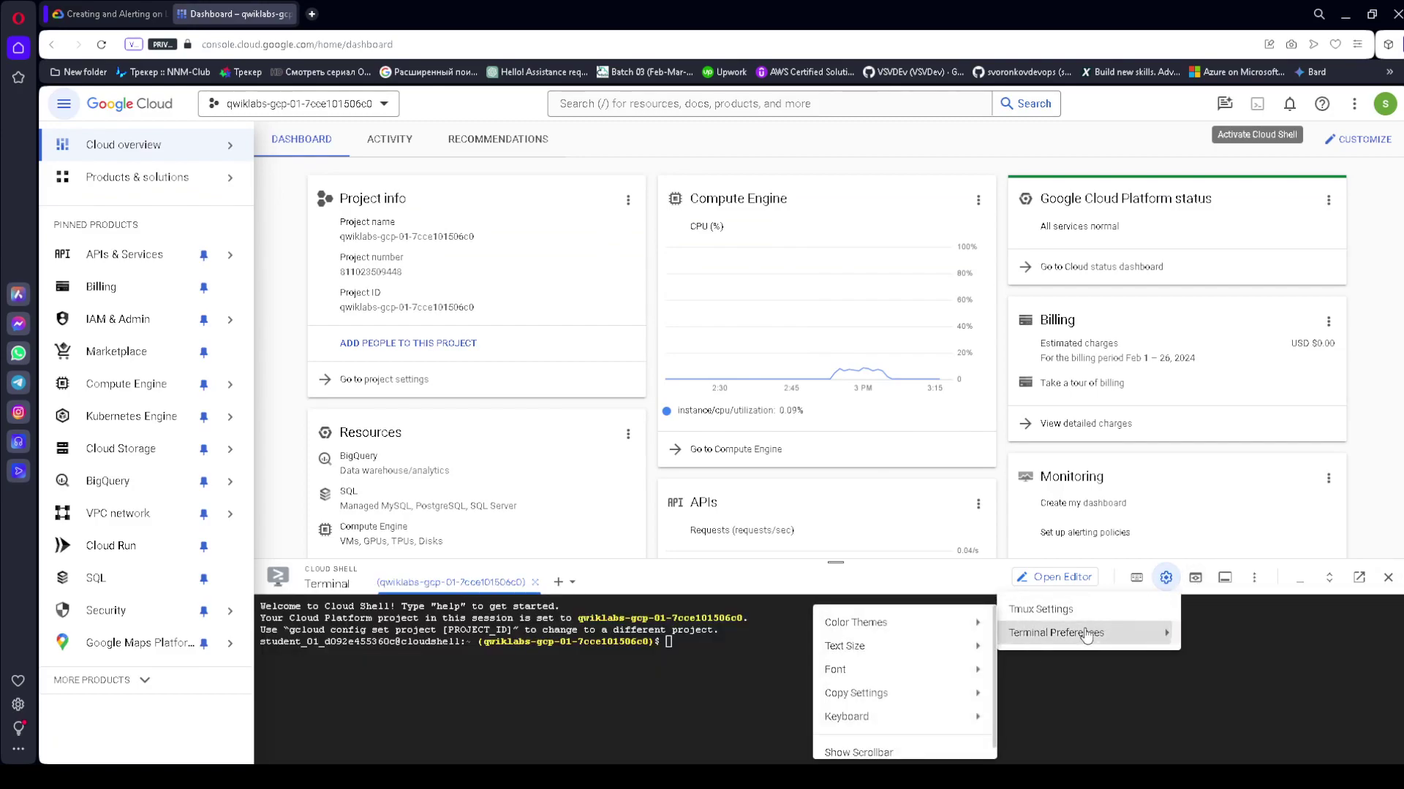
mouse_move(848, 653)
left_click(703, 673)
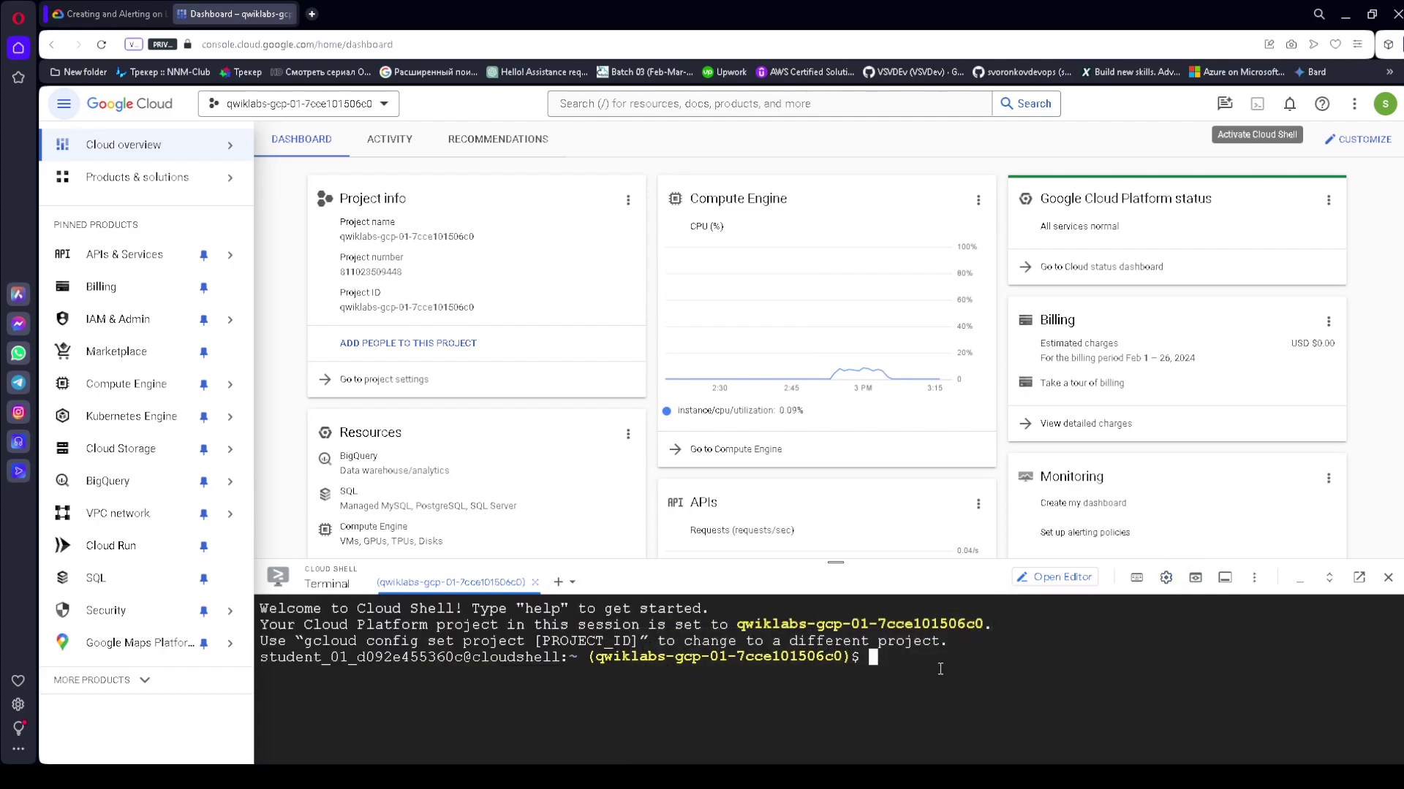
- List the authenticated accounts in Cloud Shell with gcloud auth list
type("gcloud auth list")
key("Return")
left_click(978, 706)
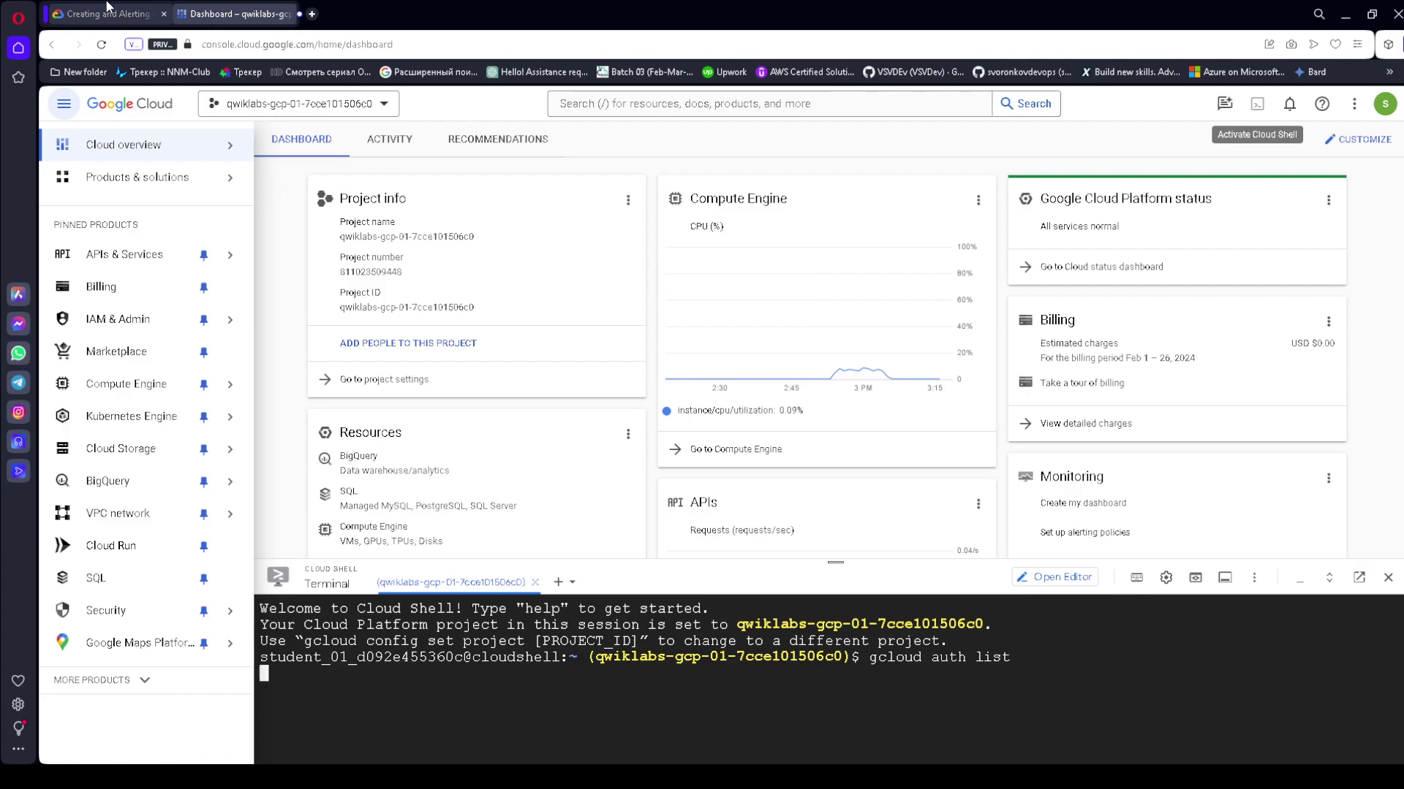
- Copy the project listing command from the lab instructions and run gcloud config list project in Cloud Shell
left_click(109, 14)
scroll(802, 480, "down", 2)
scroll(778, 351, "up", 2)
left_click(755, 325)
left_click(233, 14)
left_click(1025, 625)
key("ctrl+v")
key("Return")
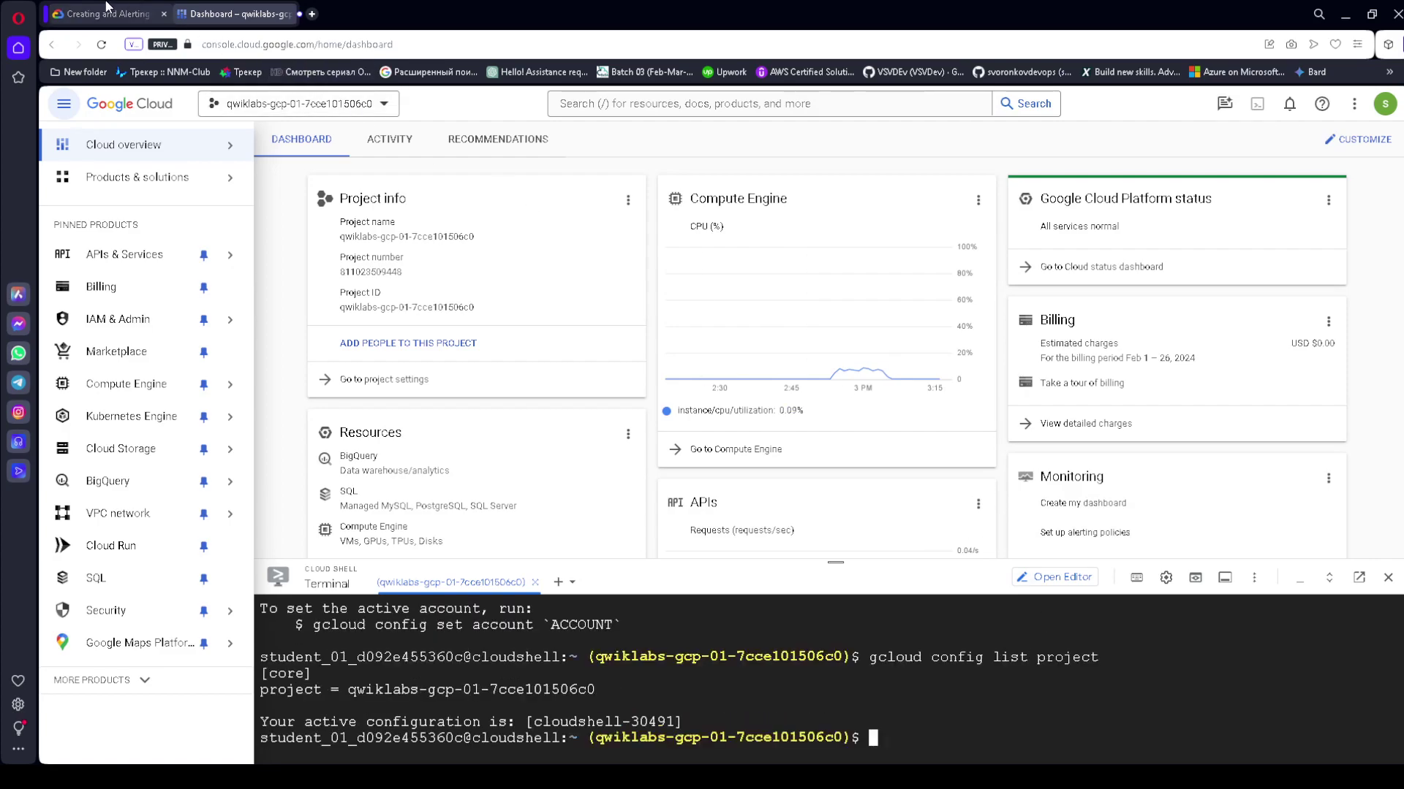
- Set the default compute zone by running the lab's gcloud config set compute/zone us-east1-c command in Cloud Shell
left_click(110, 14)
scroll(633, 338, "down", 3)
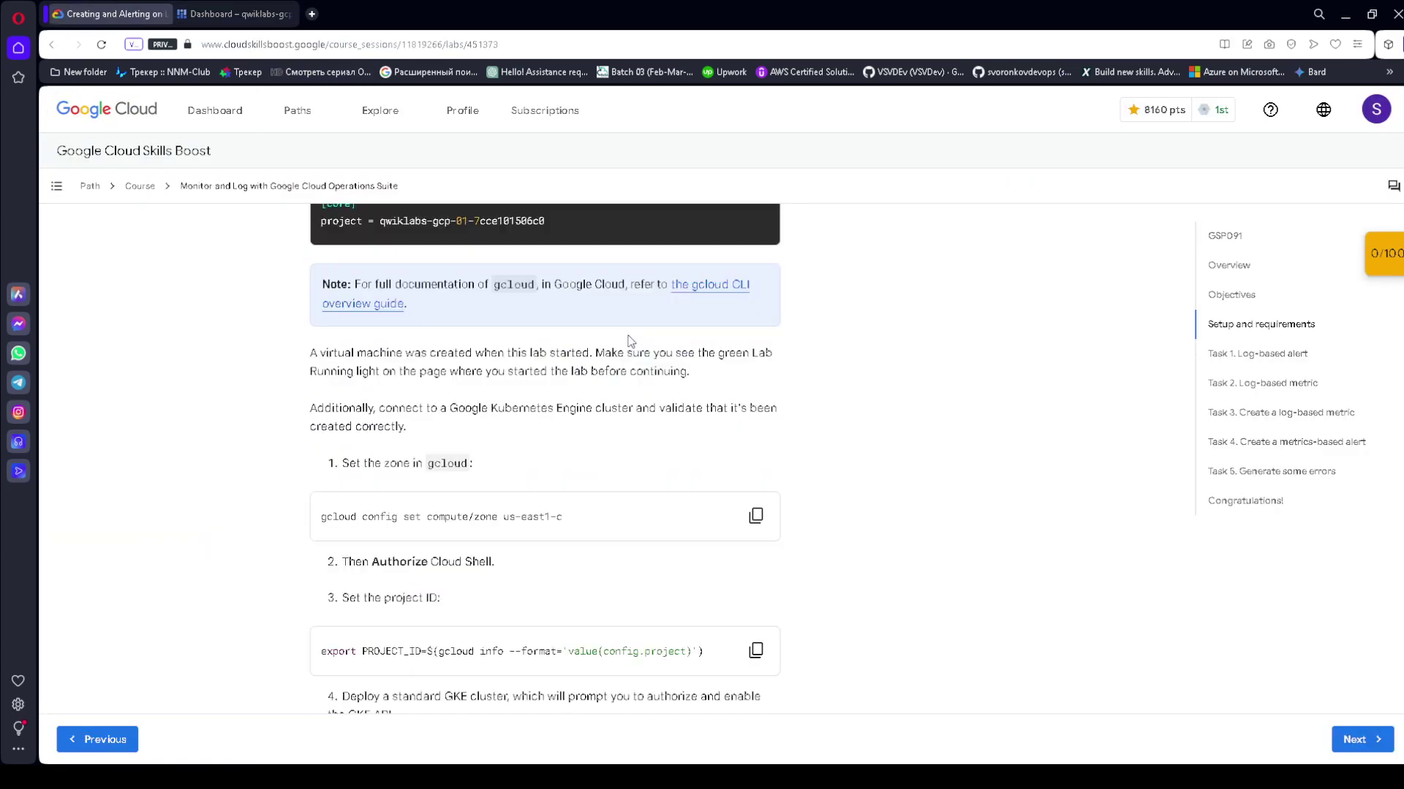
scroll(631, 341, "down", 1)
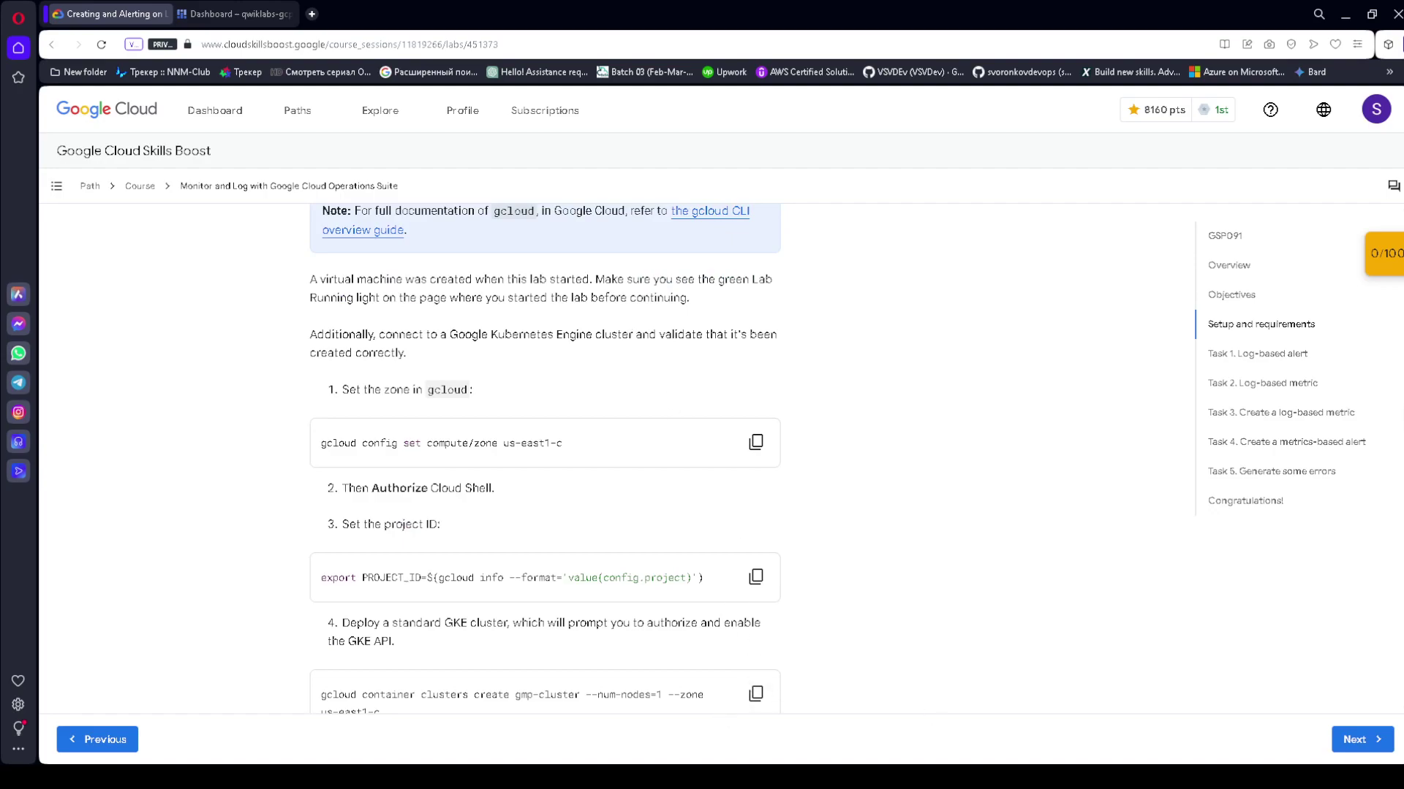
scroll(700, 438, "down", 2)
left_click(757, 292)
key("ctrl+Tab")
key("ctrl+v")
key("Return")
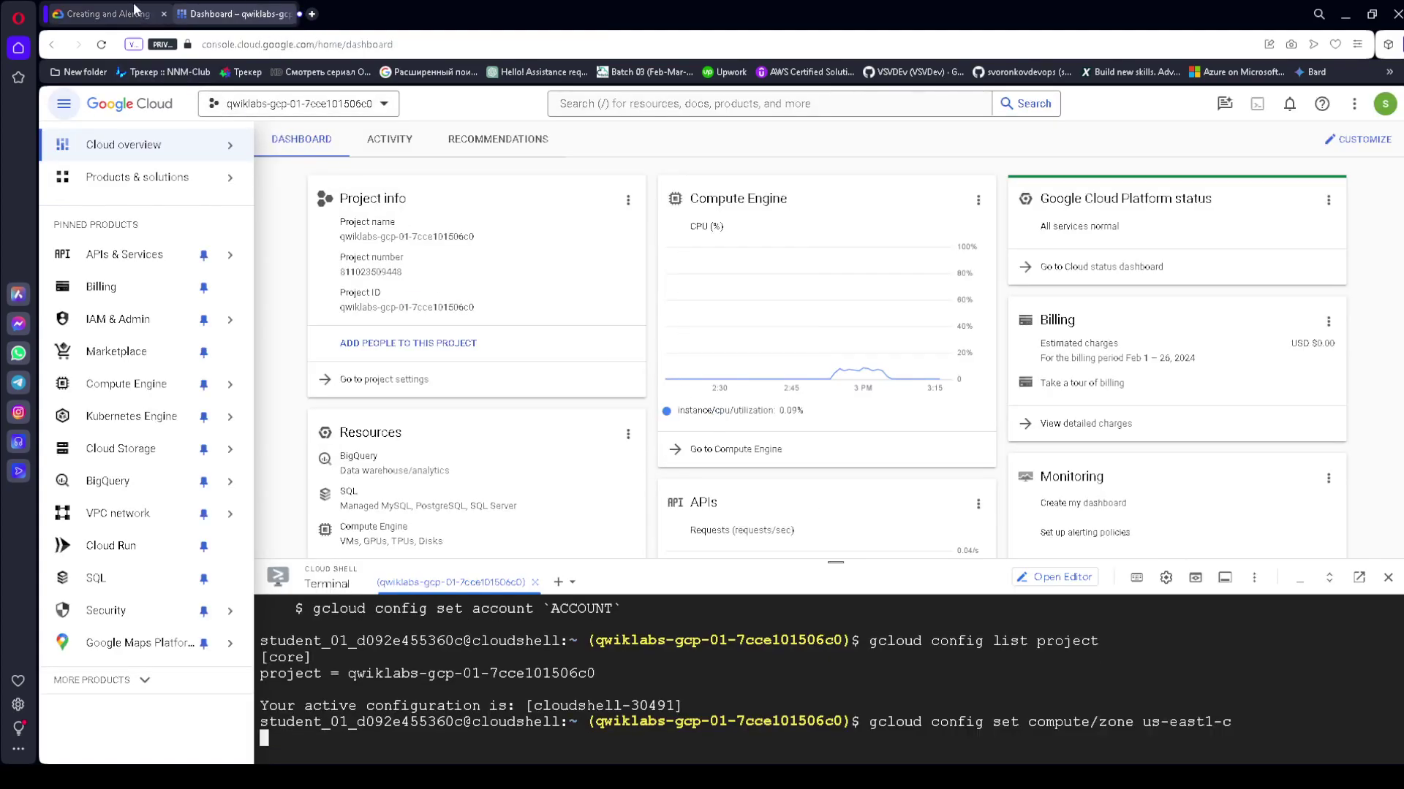
- Set the project ID variable by running the lab's export PROJECT_ID=$(gcloud info --format='value(config.project)') command in Cloud Shell
key("ctrl+Tab")
left_click(756, 430)
key("ctrl+Tab")
key("ctrl+v")
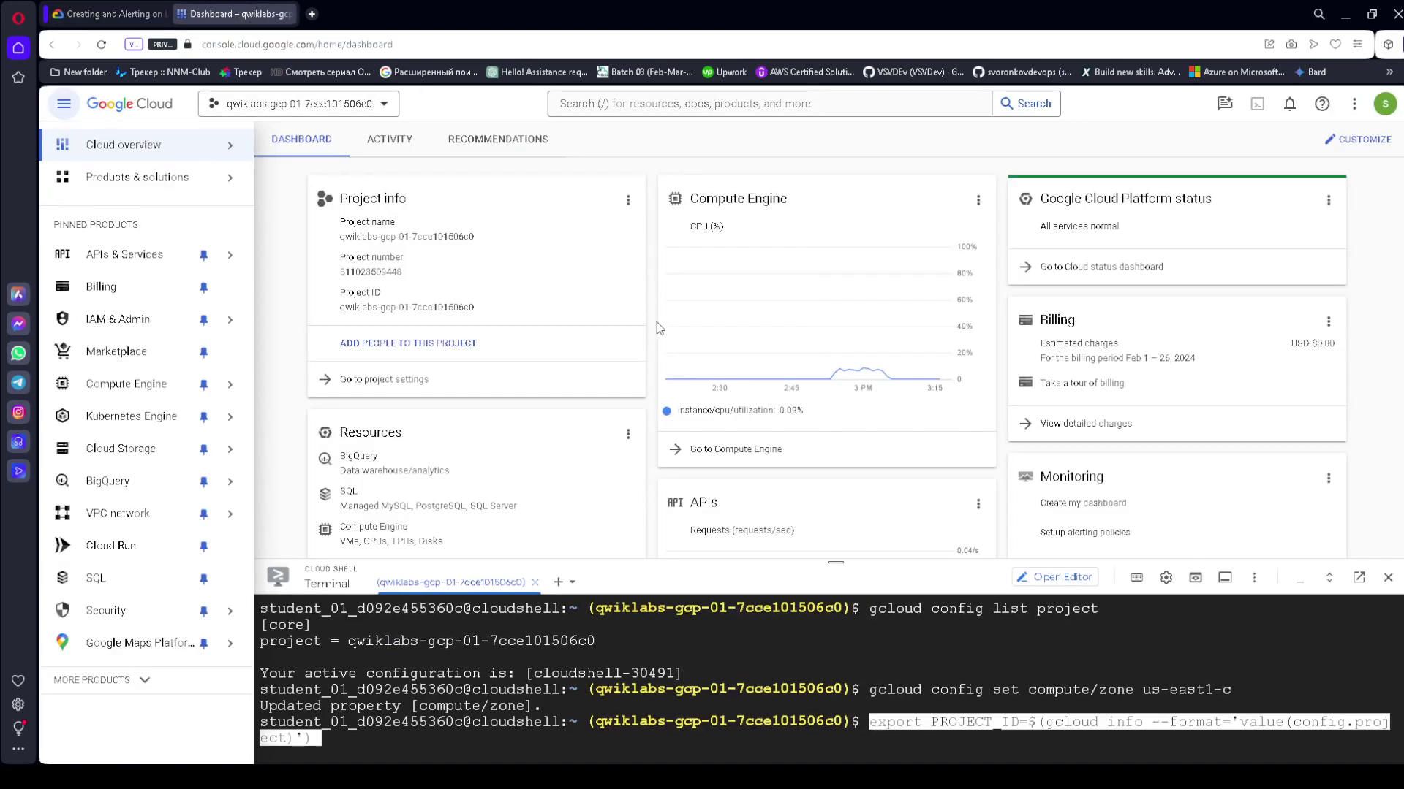
key("Return")
- Deploy the GKE cluster with the lab's gcloud container clusters create gmp-cluster --num-nodes=1 --zone us-east1-c command
left_click(110, 13)
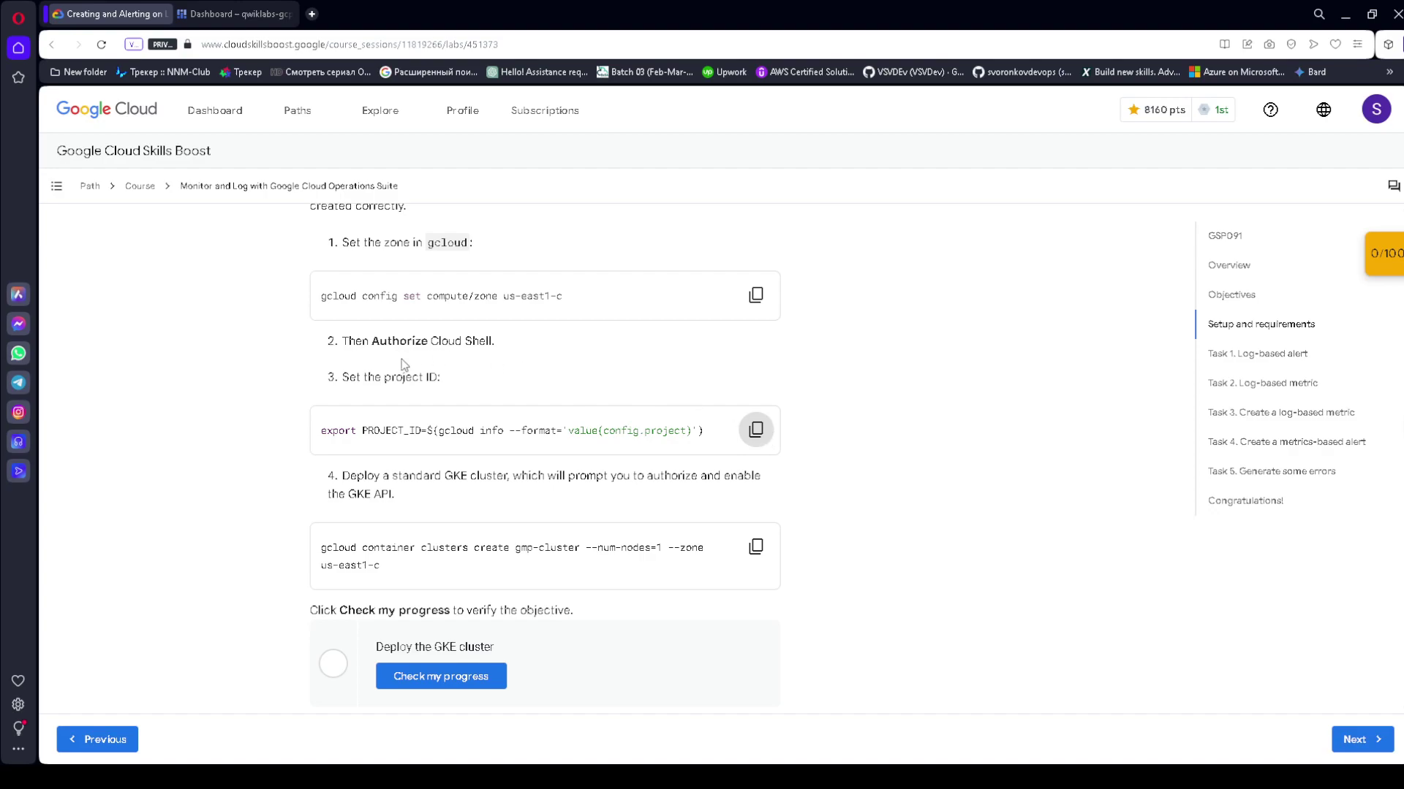
scroll(760, 460, "down", 2)
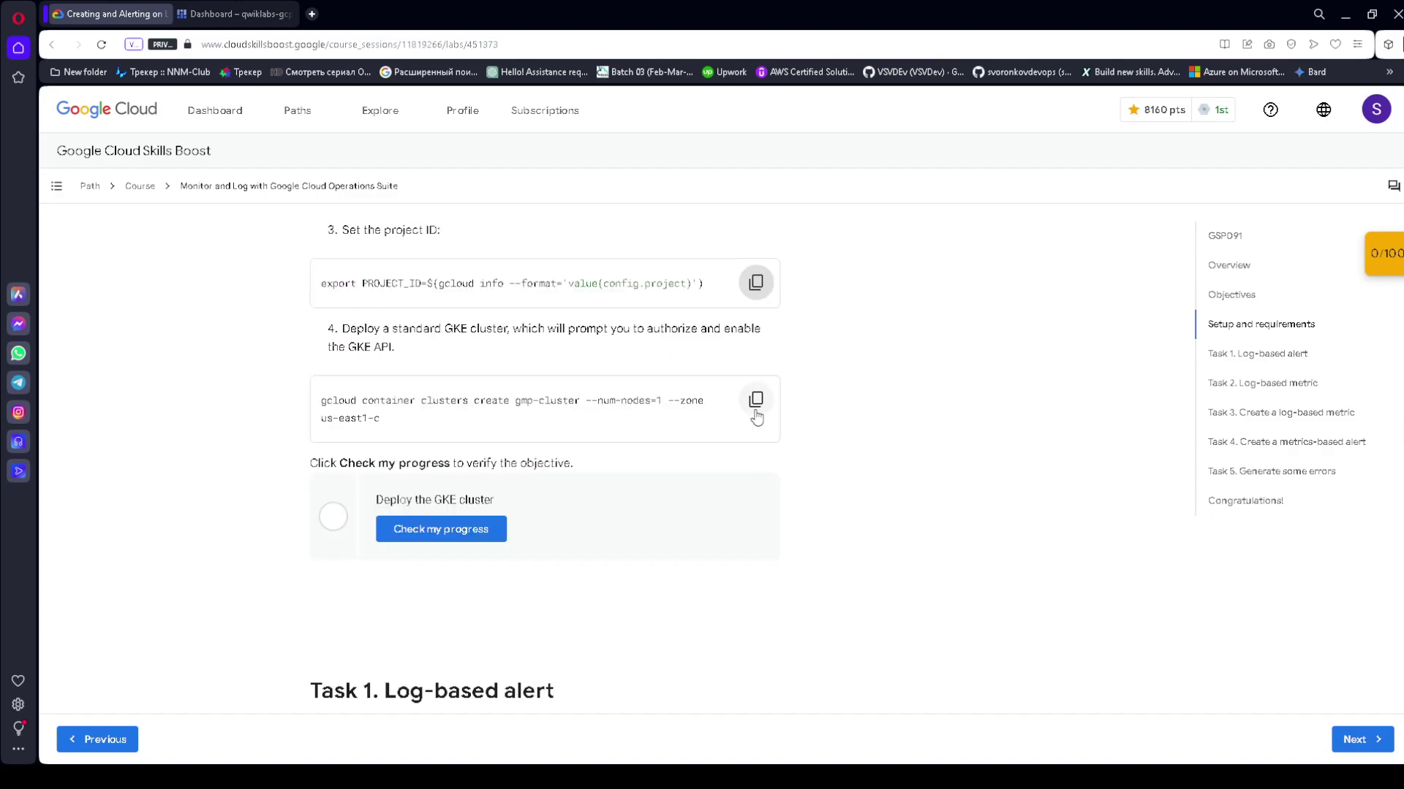
left_click(756, 401)
left_click(234, 13)
key("ctrl+v")
key("Return")
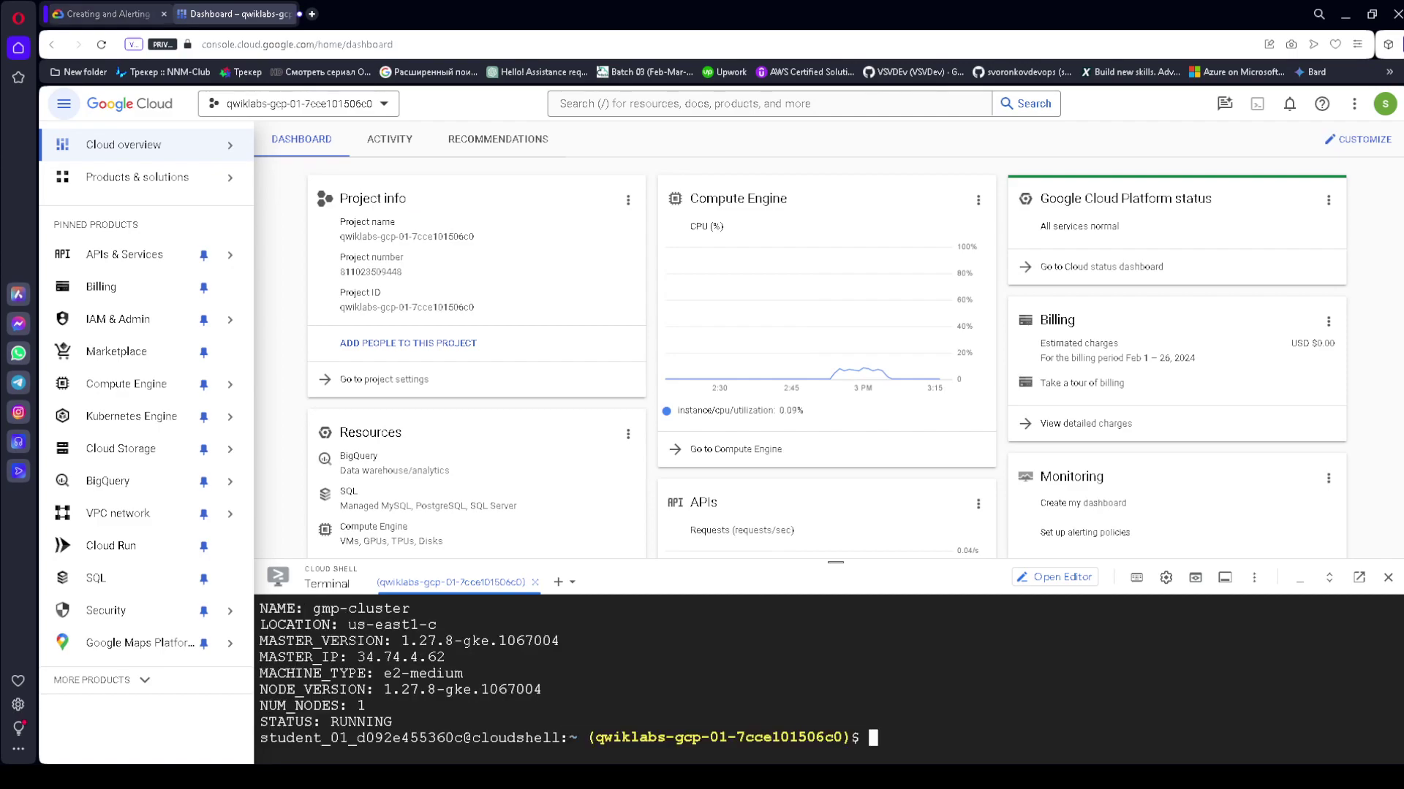
- Check the lab progress for Deploy the GKE cluster and review the score in the checkpoints list
key("ctrl+shift+Tab")
left_click(442, 307)
scroll(777, 338, "up", 1)
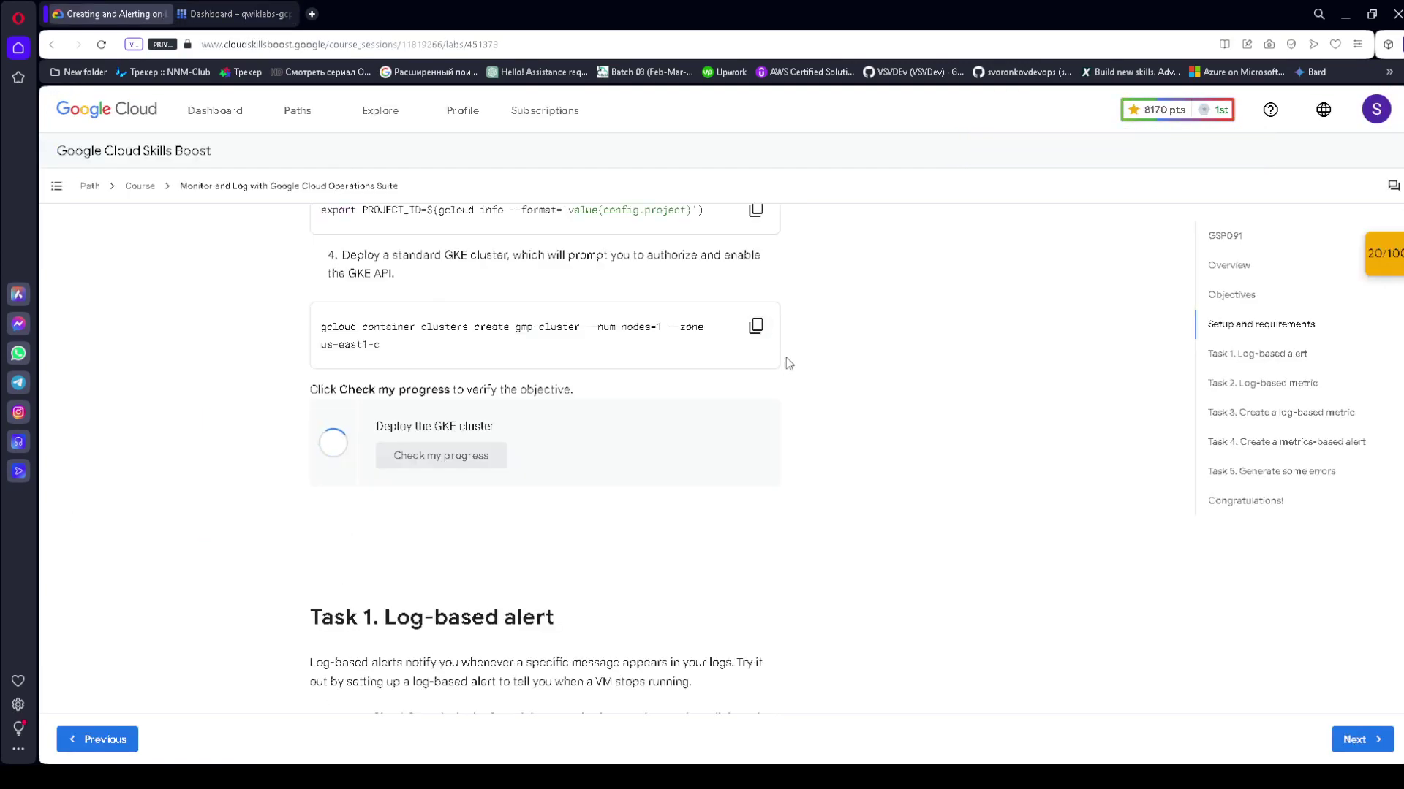
left_click(1385, 258)
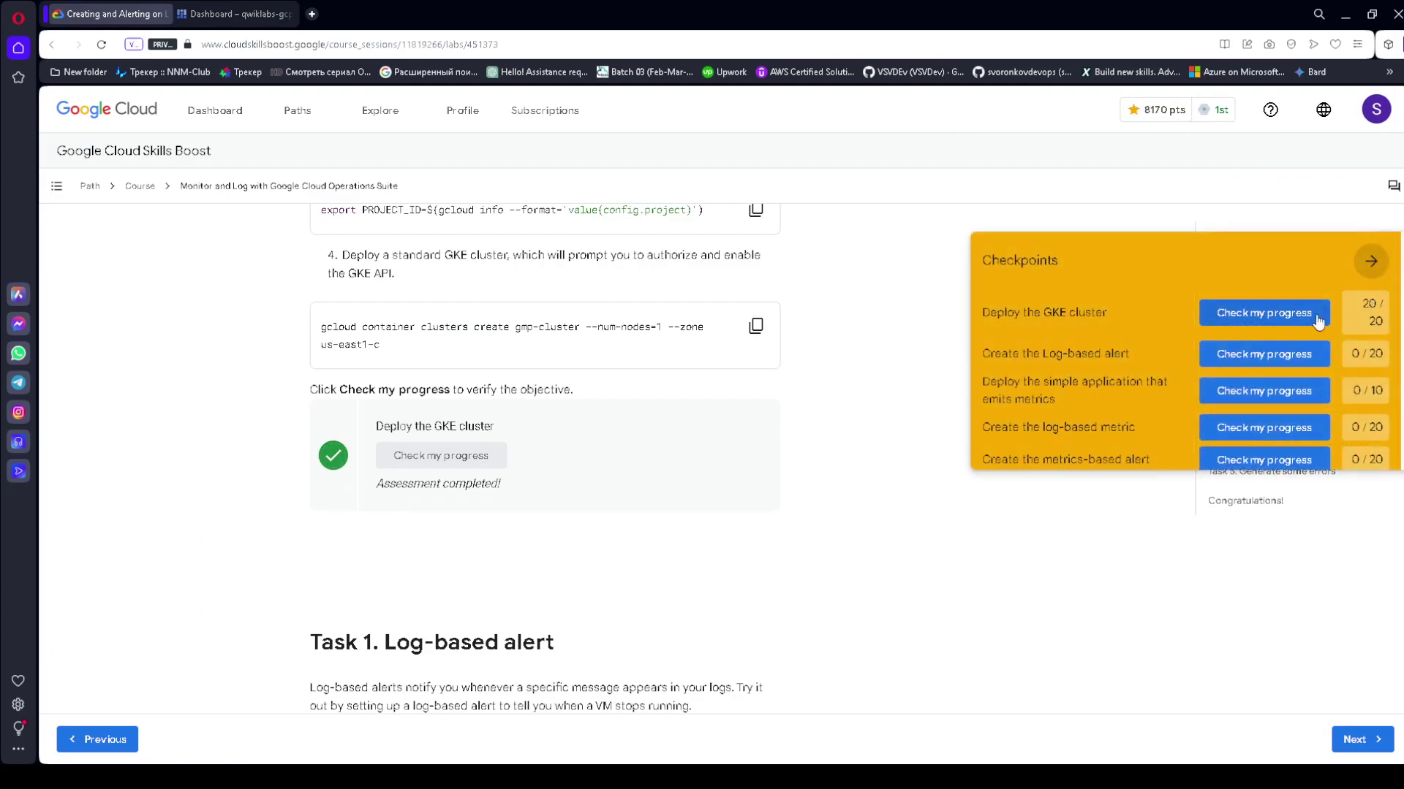
left_click(1369, 258)
- Copy the name Logs Explorer from the Task 1 instructions, search the Cloud Console for it and open that result
scroll(872, 382, "down", 2)
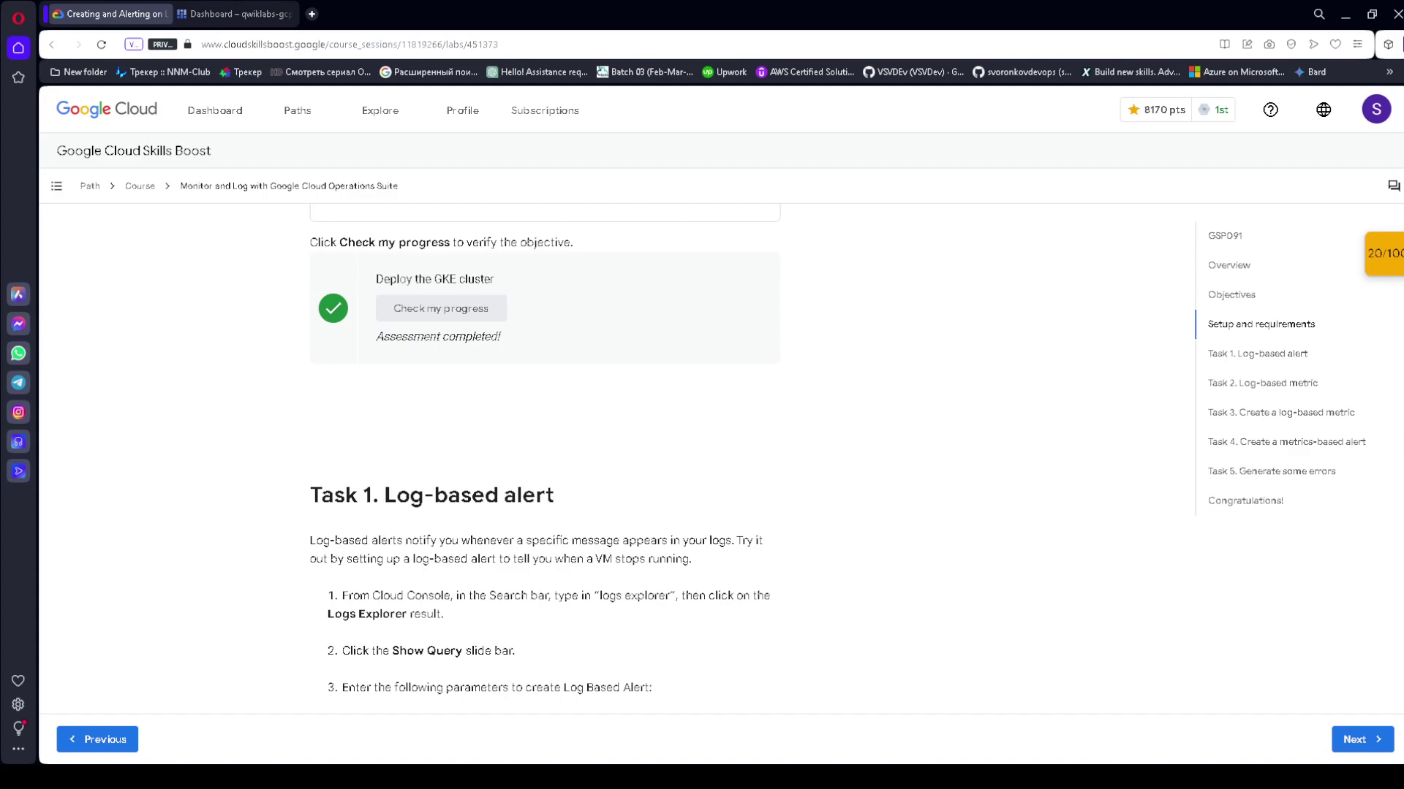
left_click_drag(307, 495, 573, 517)
scroll(573, 517, "down", 2)
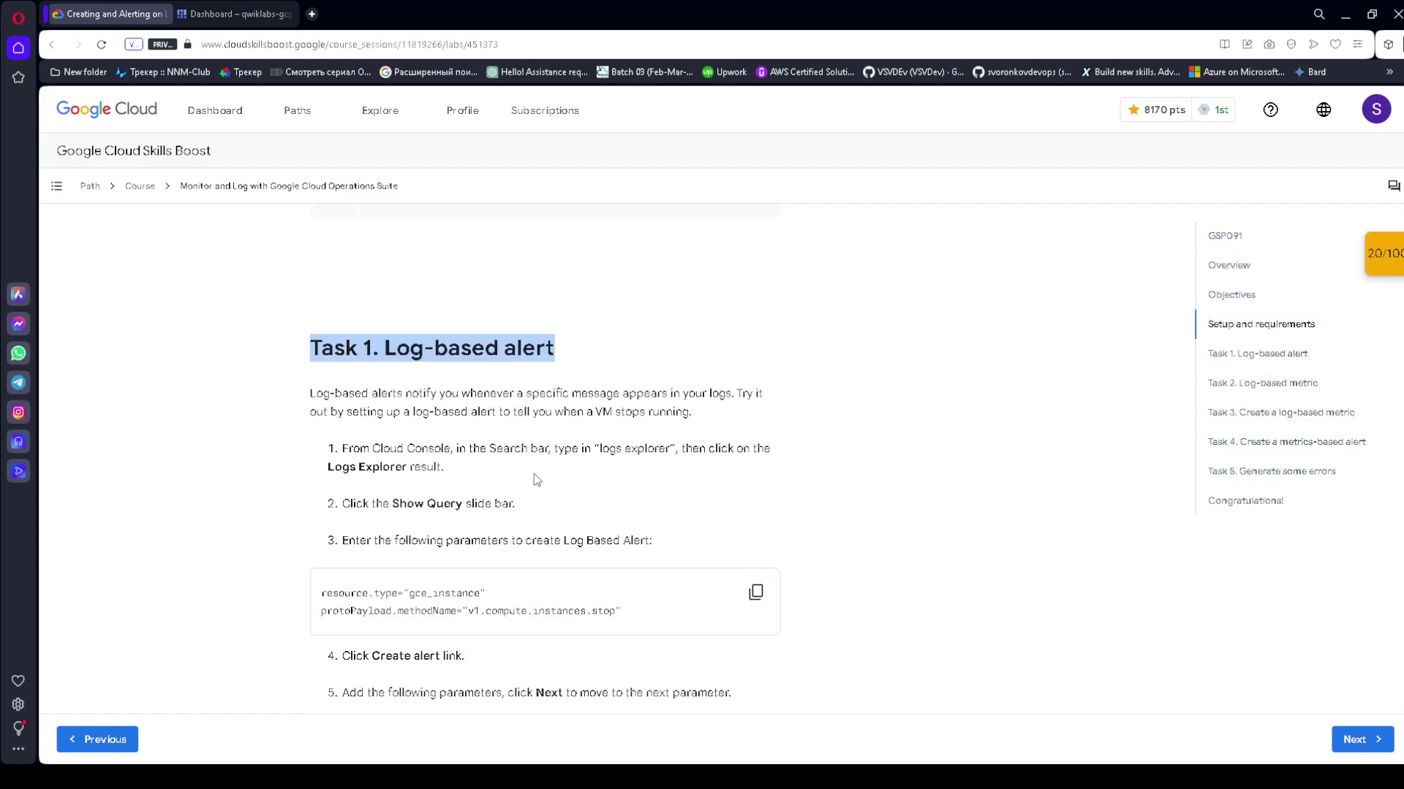
scroll(539, 476, "down", 1)
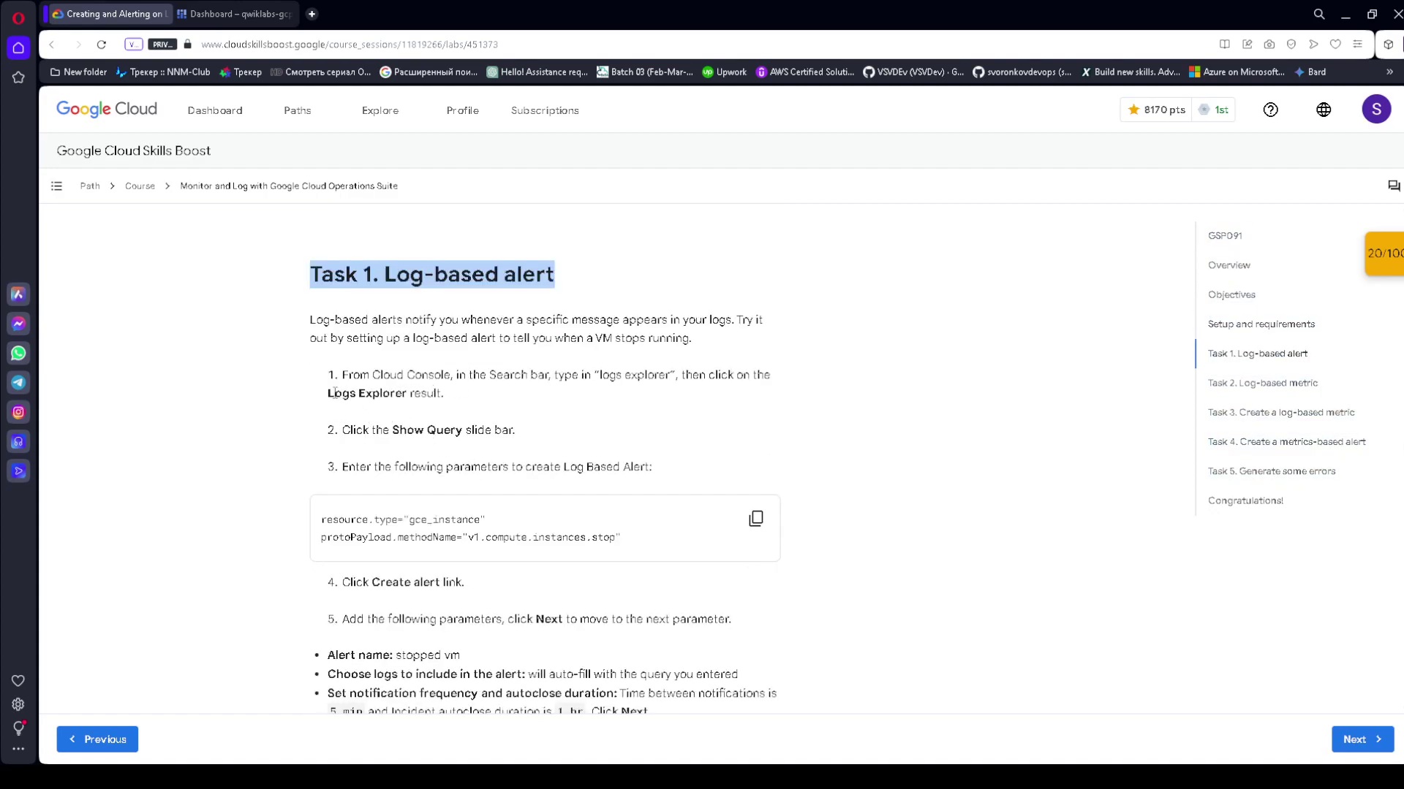
left_click_drag(327, 396, 409, 393)
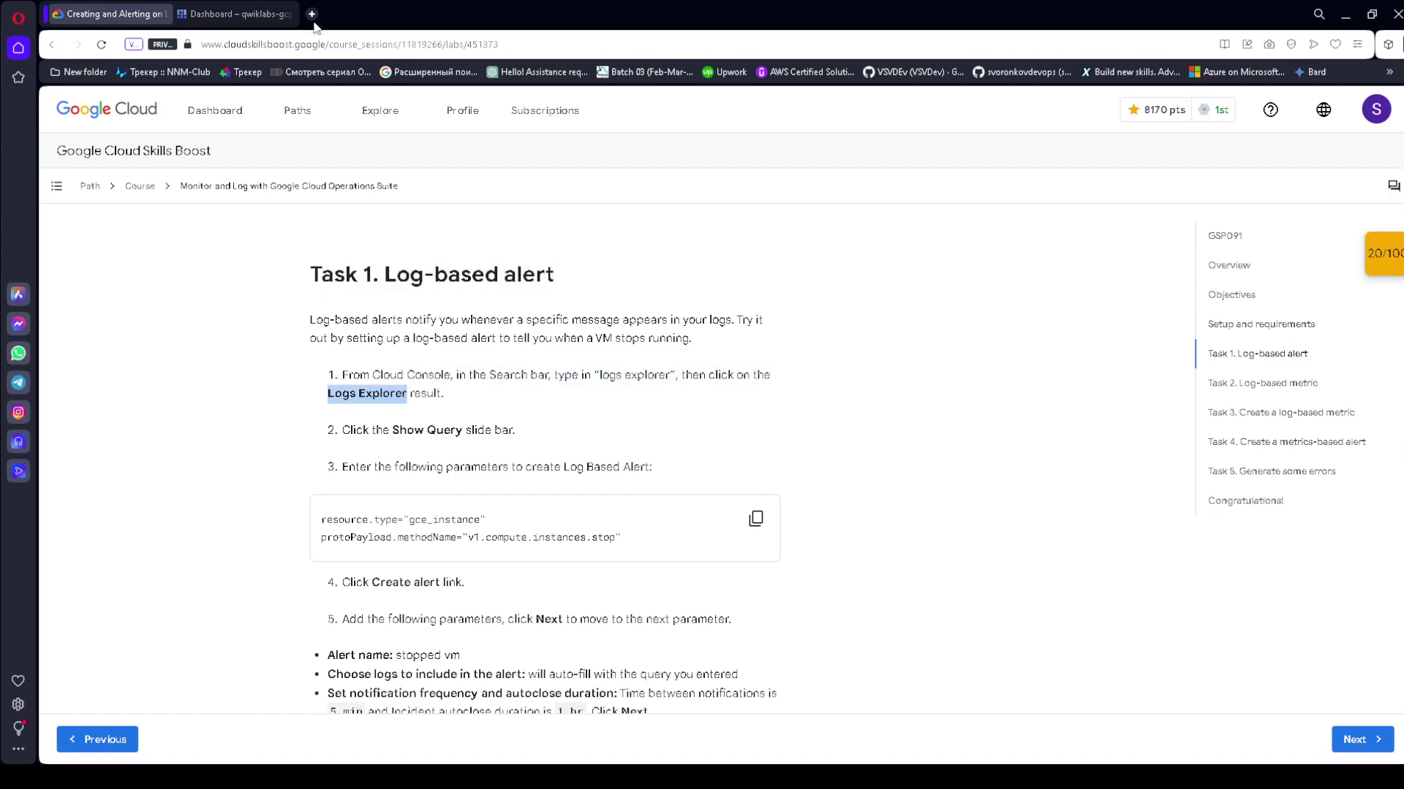
left_click(234, 14)
left_click(683, 106)
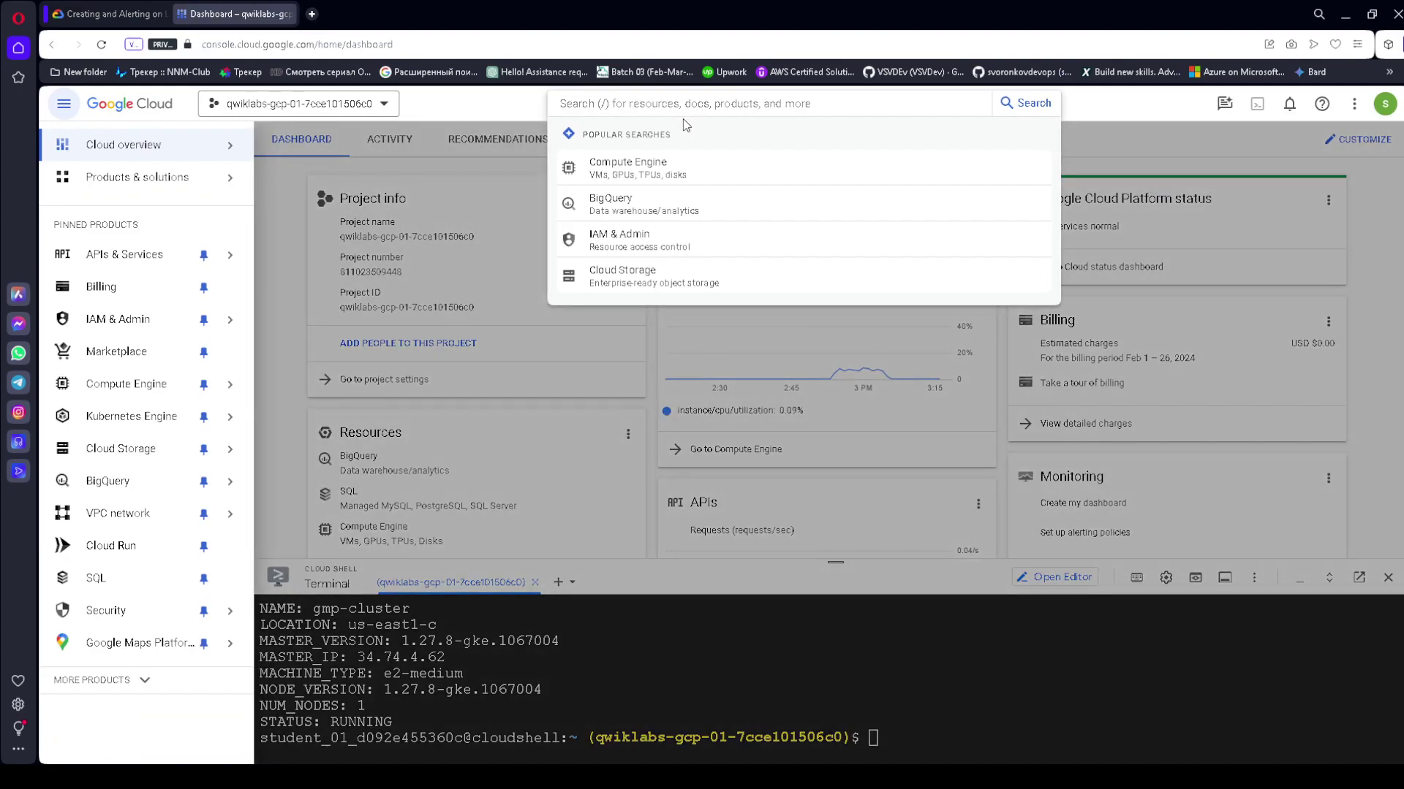
key("ctrl+v")
left_click(607, 162)
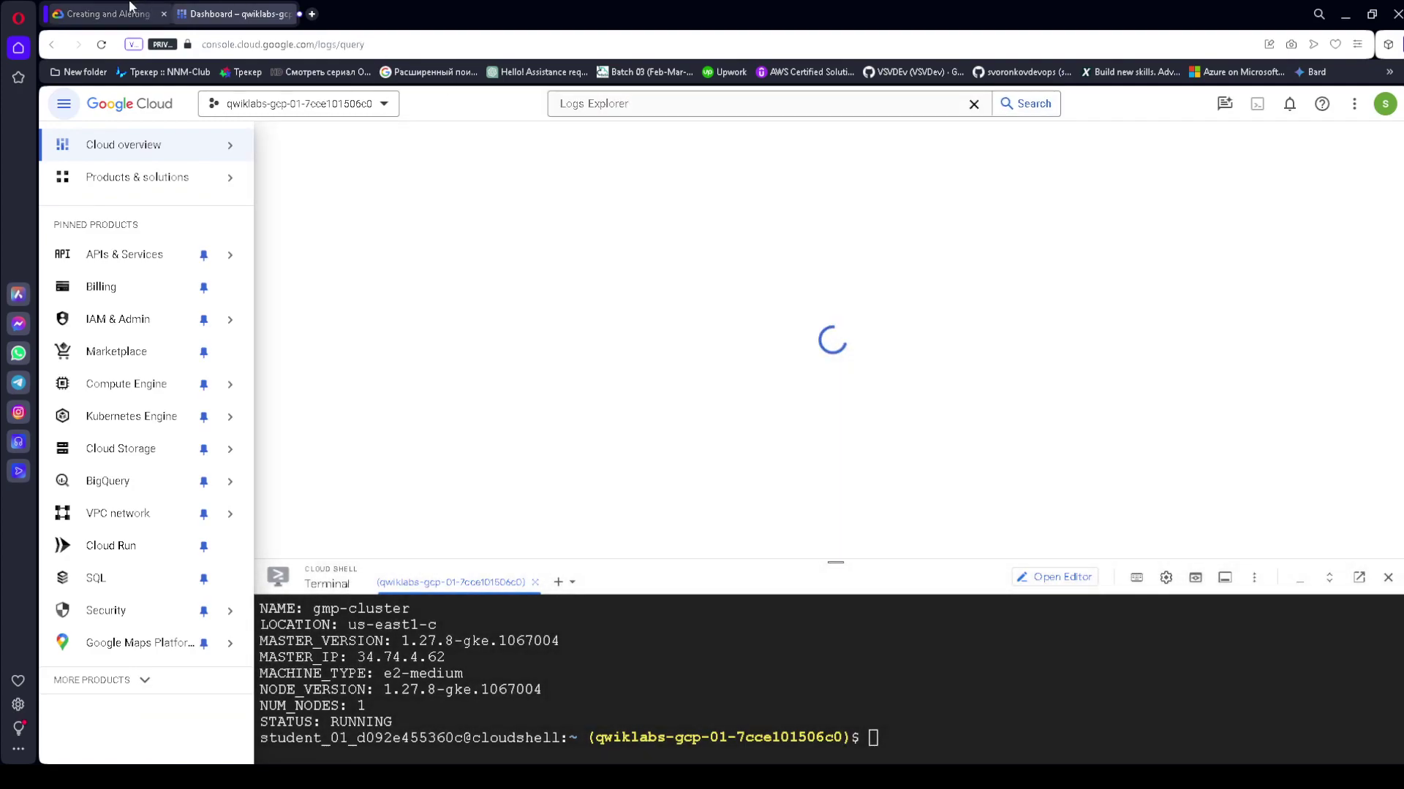
- Read the lab's Show Query instruction, then close the Learn tutorial and the Recent Queries tour in Logs Explorer
left_click(138, 10)
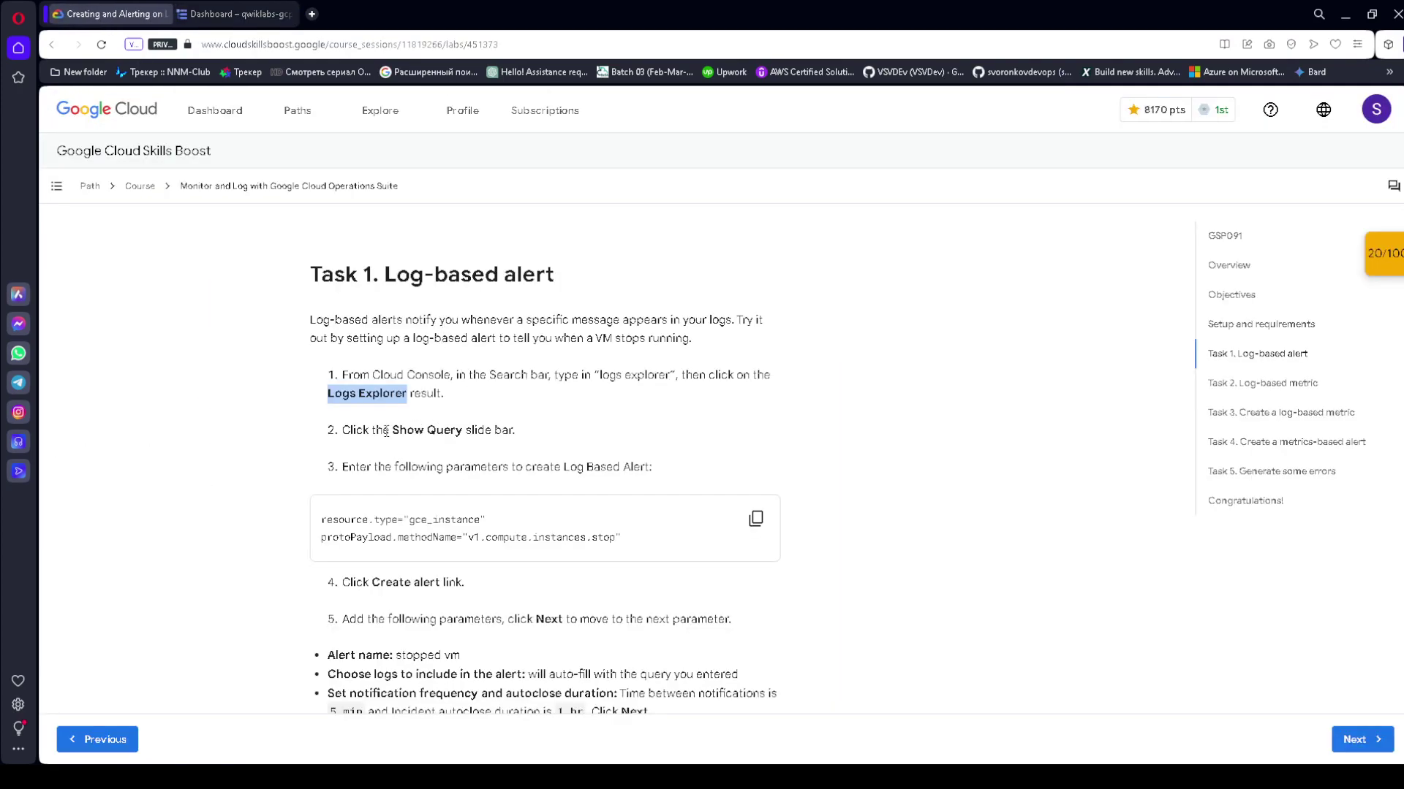
left_click_drag(394, 432, 562, 435)
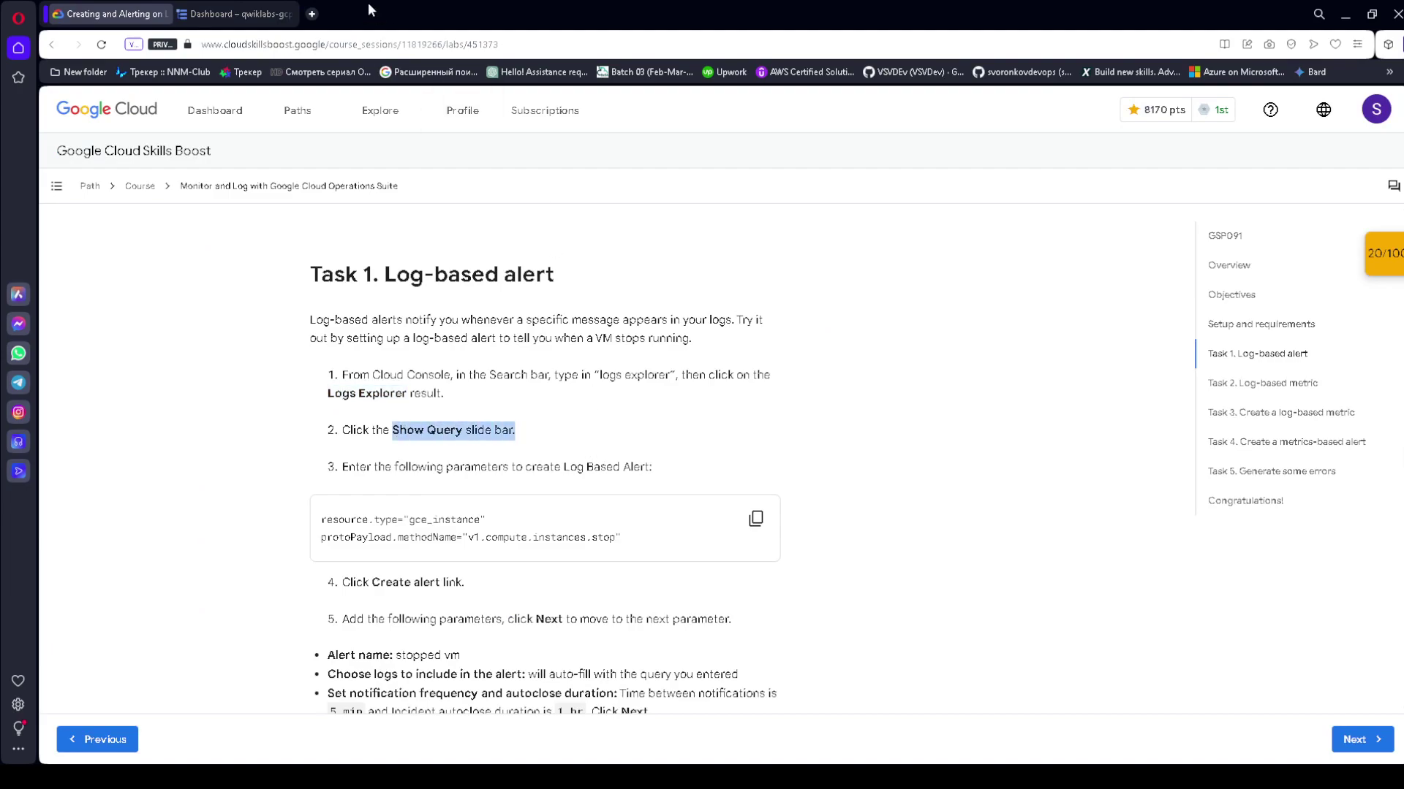
left_click(230, 11)
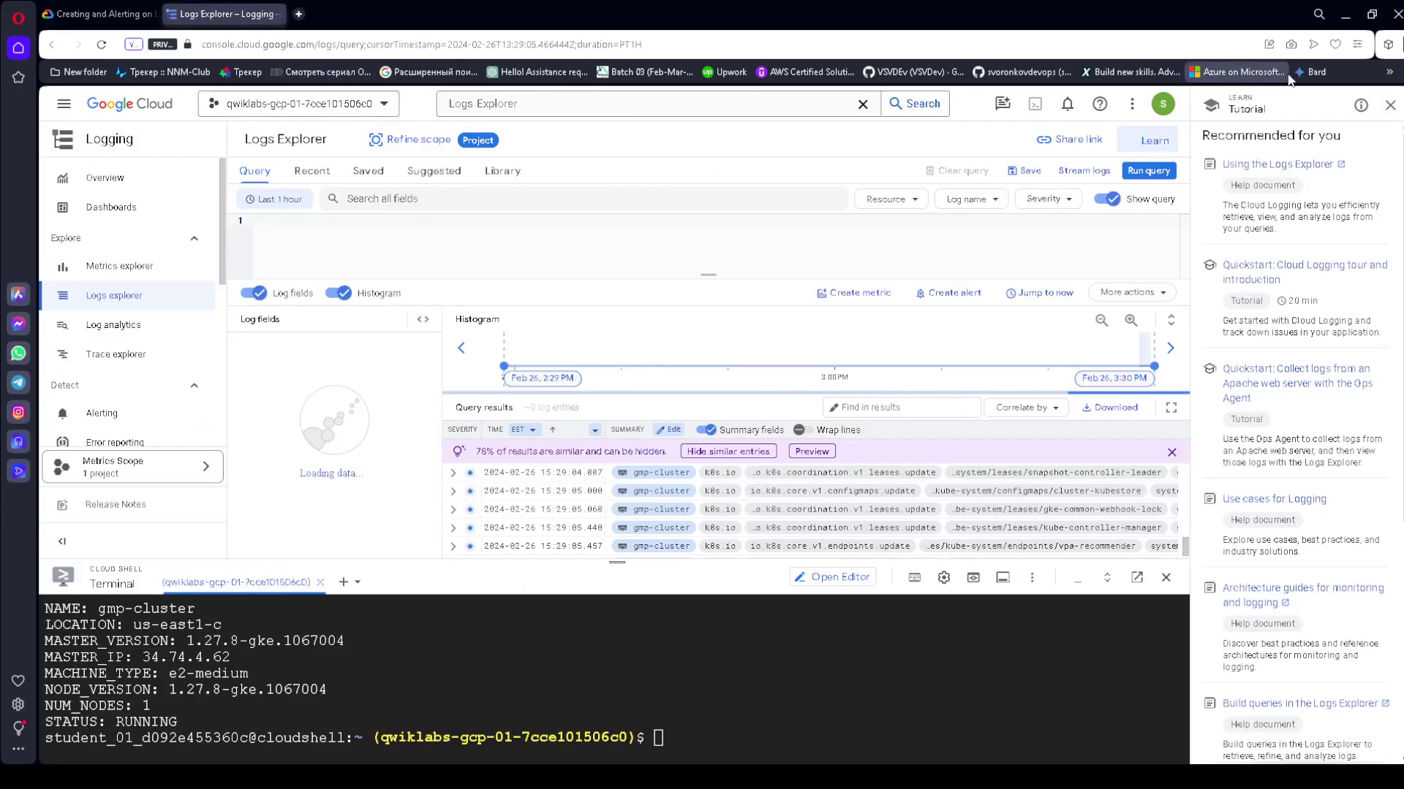
left_click(1389, 104)
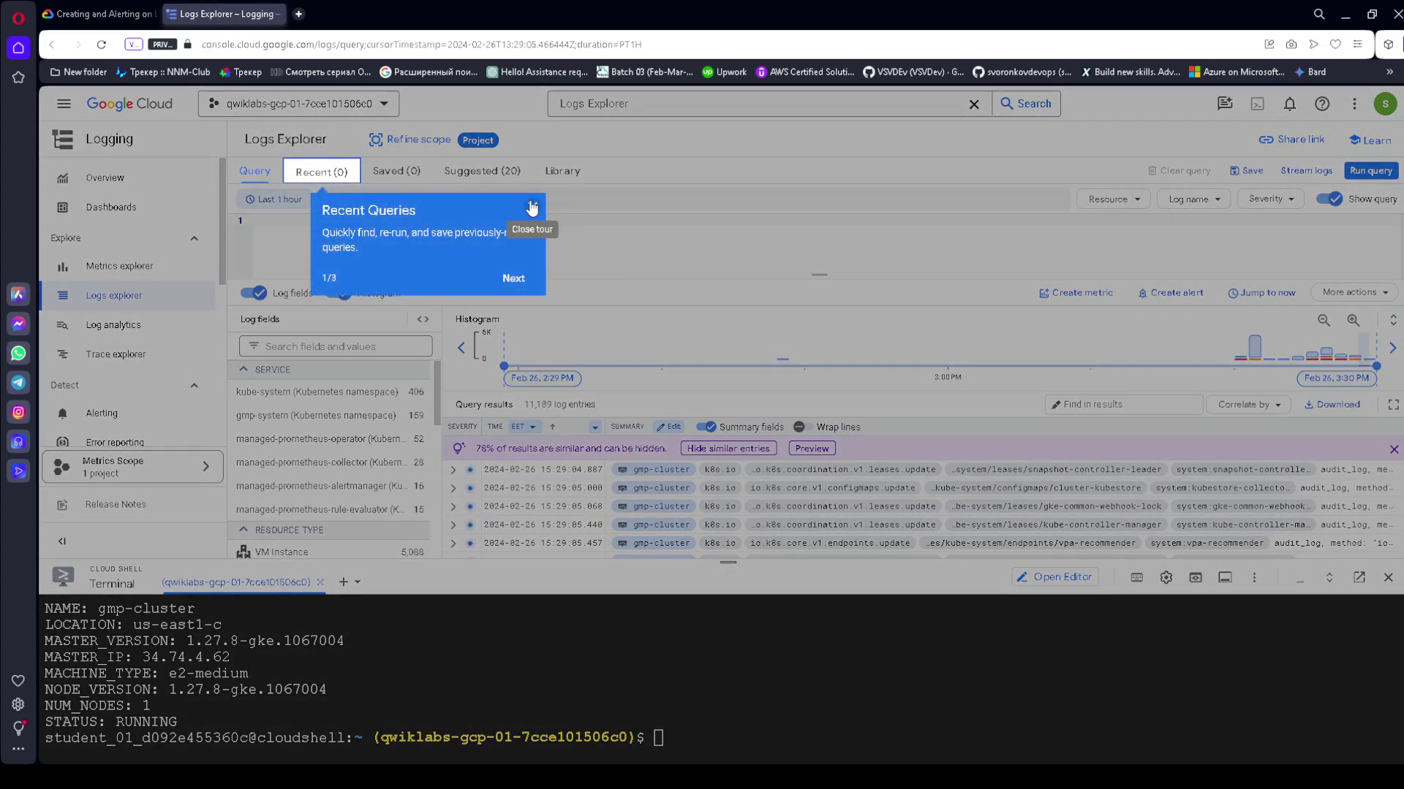
left_click(531, 209)
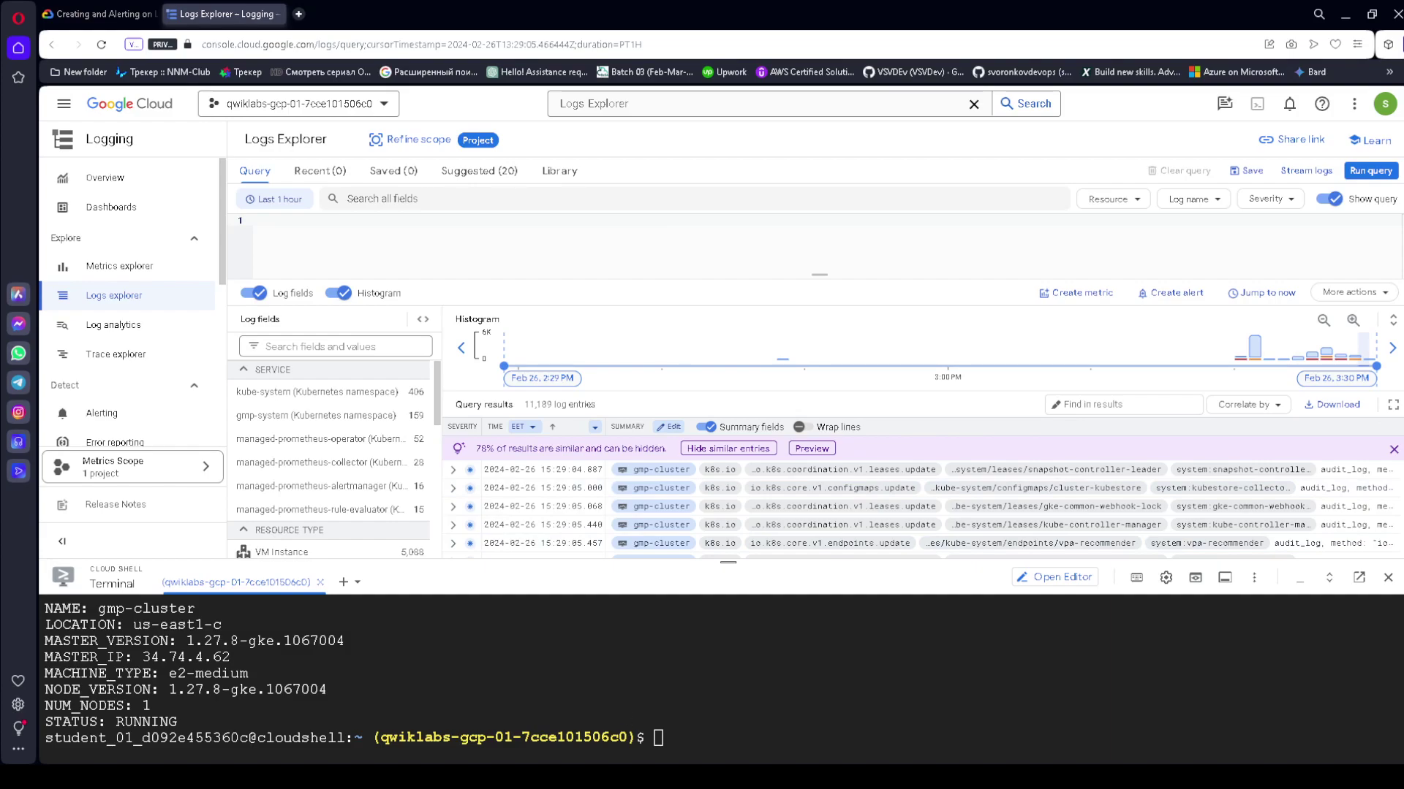
- Recheck the Show Query instruction in the lab and dismiss the business solutions menu tip in Logs Explorer
key("ctrl+Tab")
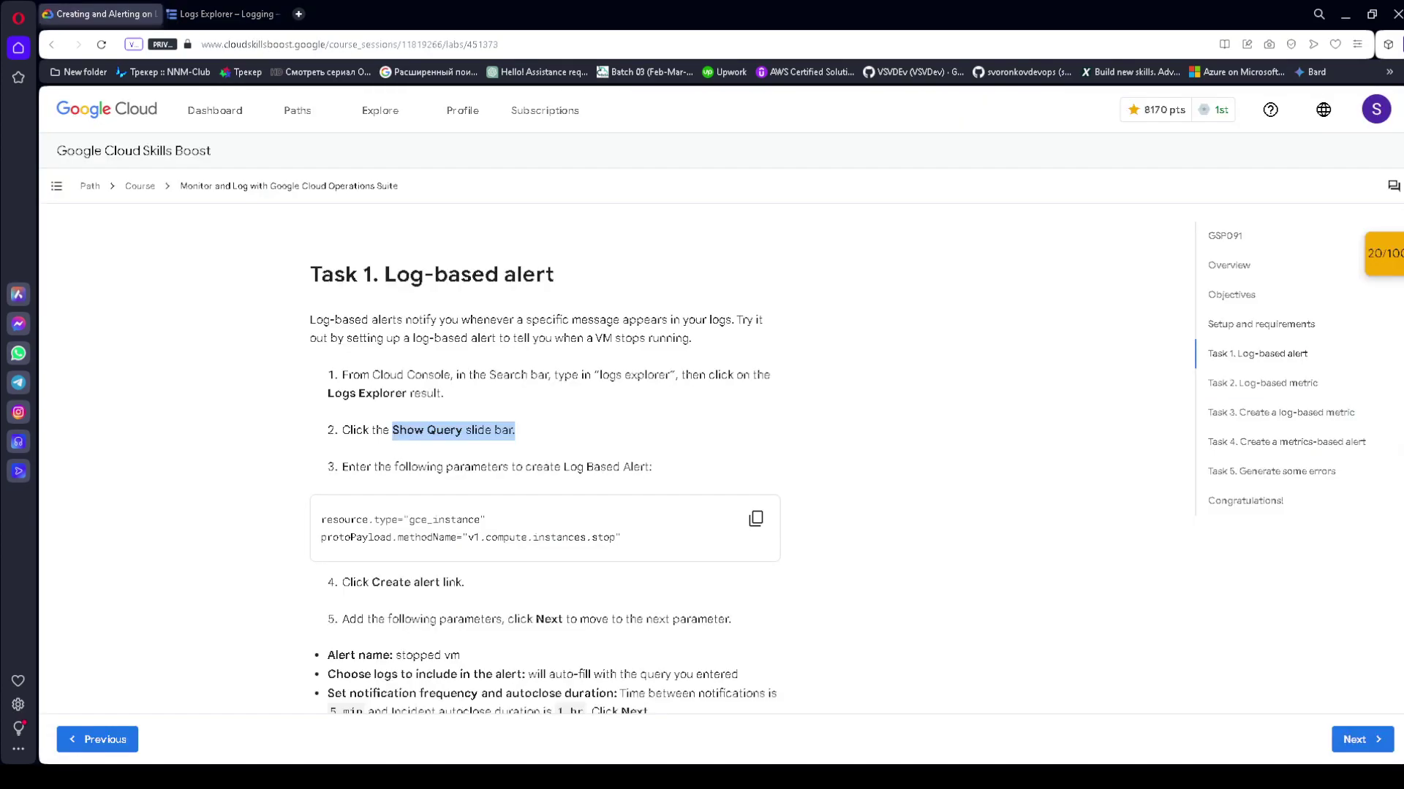
left_click(268, 395)
left_click_drag(399, 431, 562, 425)
left_click(200, 15)
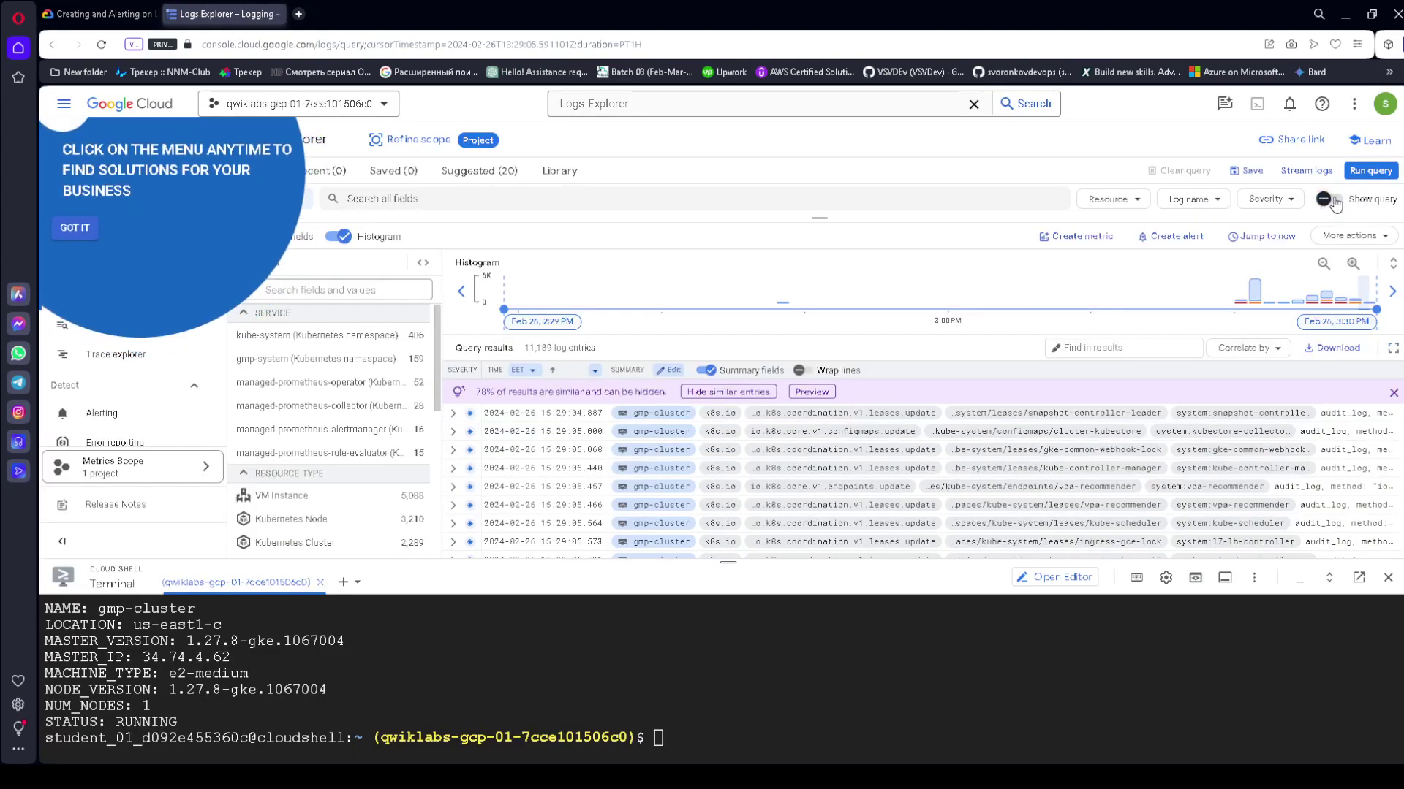
left_click(79, 227)
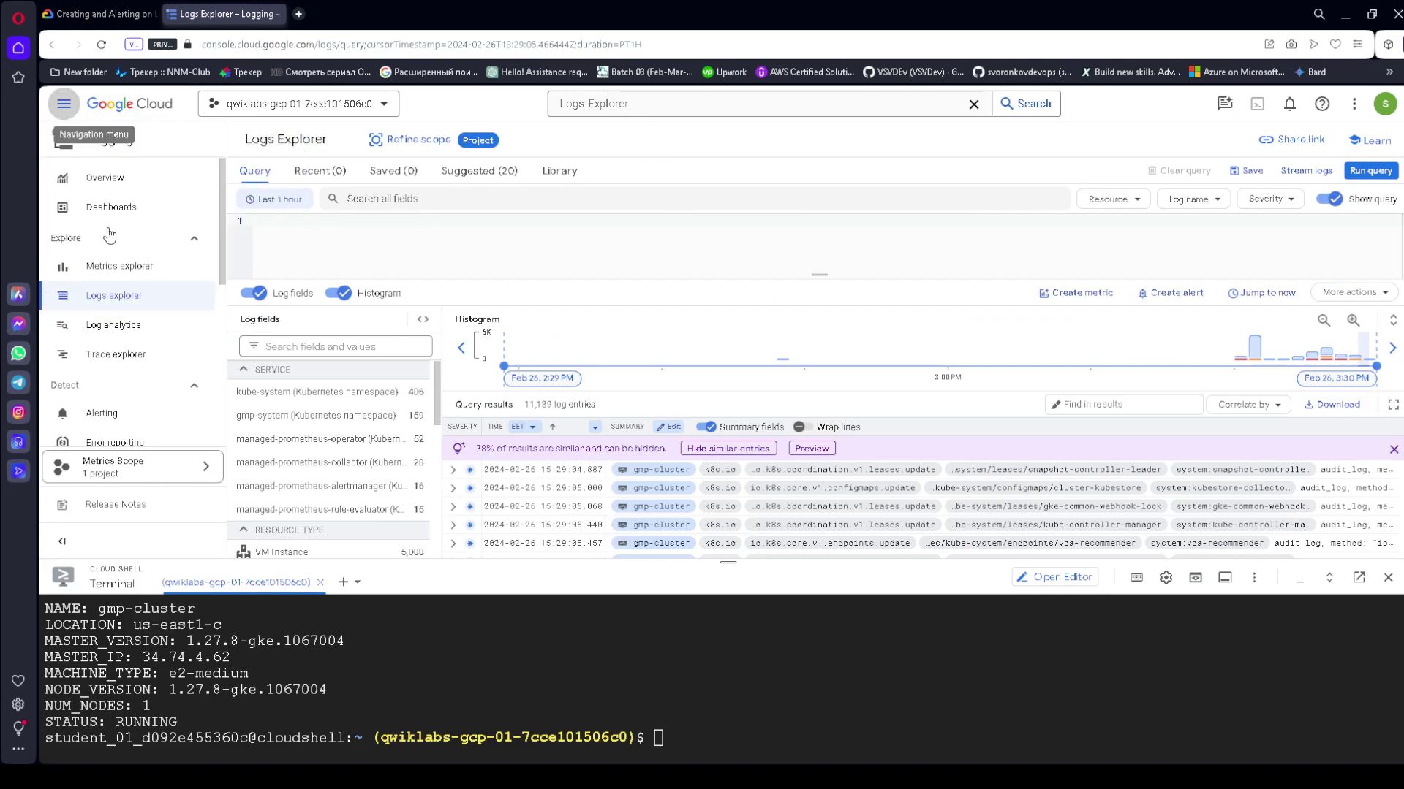
- Copy the lab's query resource.type="gce_instance" protoPayload.methodName="v1.compute.instances.stop" into the Logs Explorer query editor
left_click(86, 15)
left_click(754, 522)
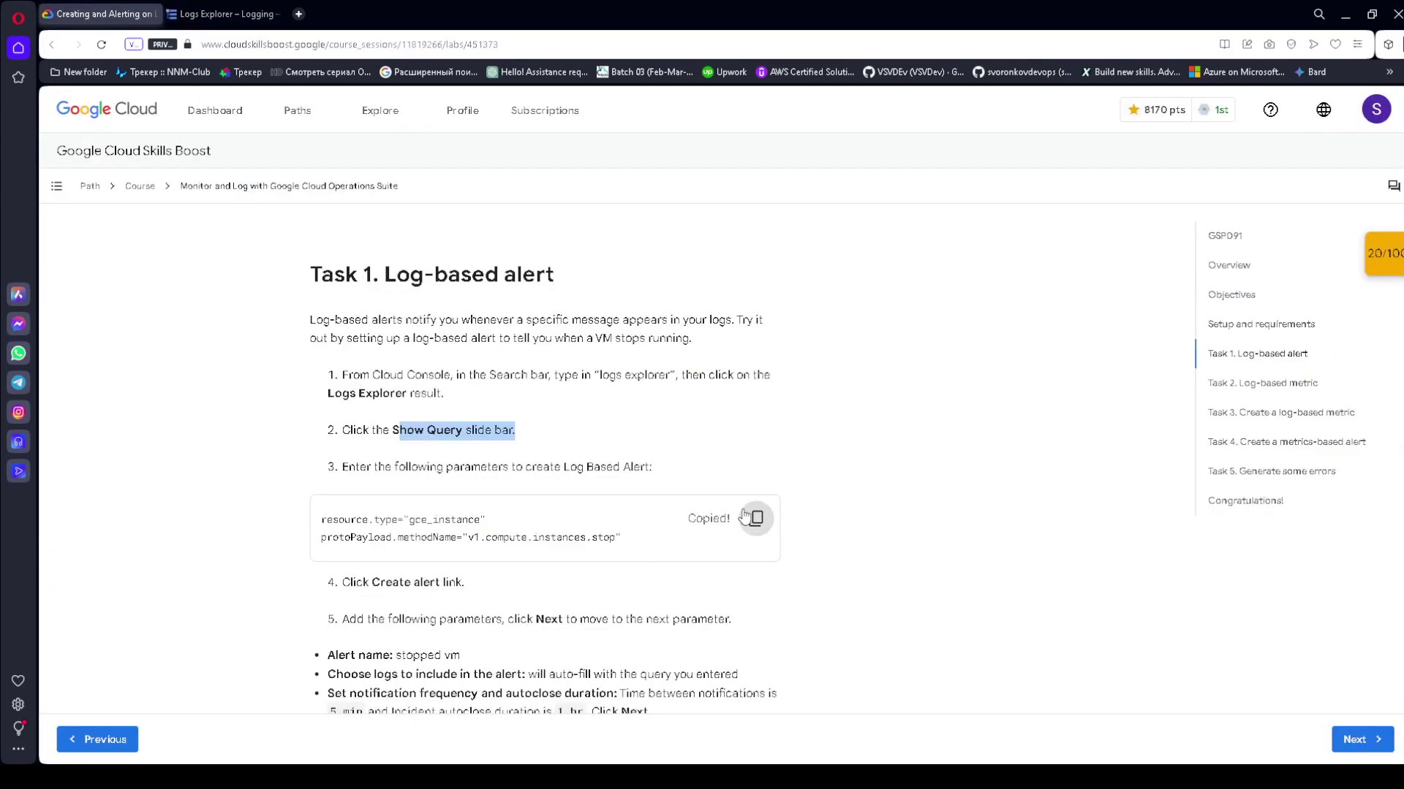
left_click(216, 13)
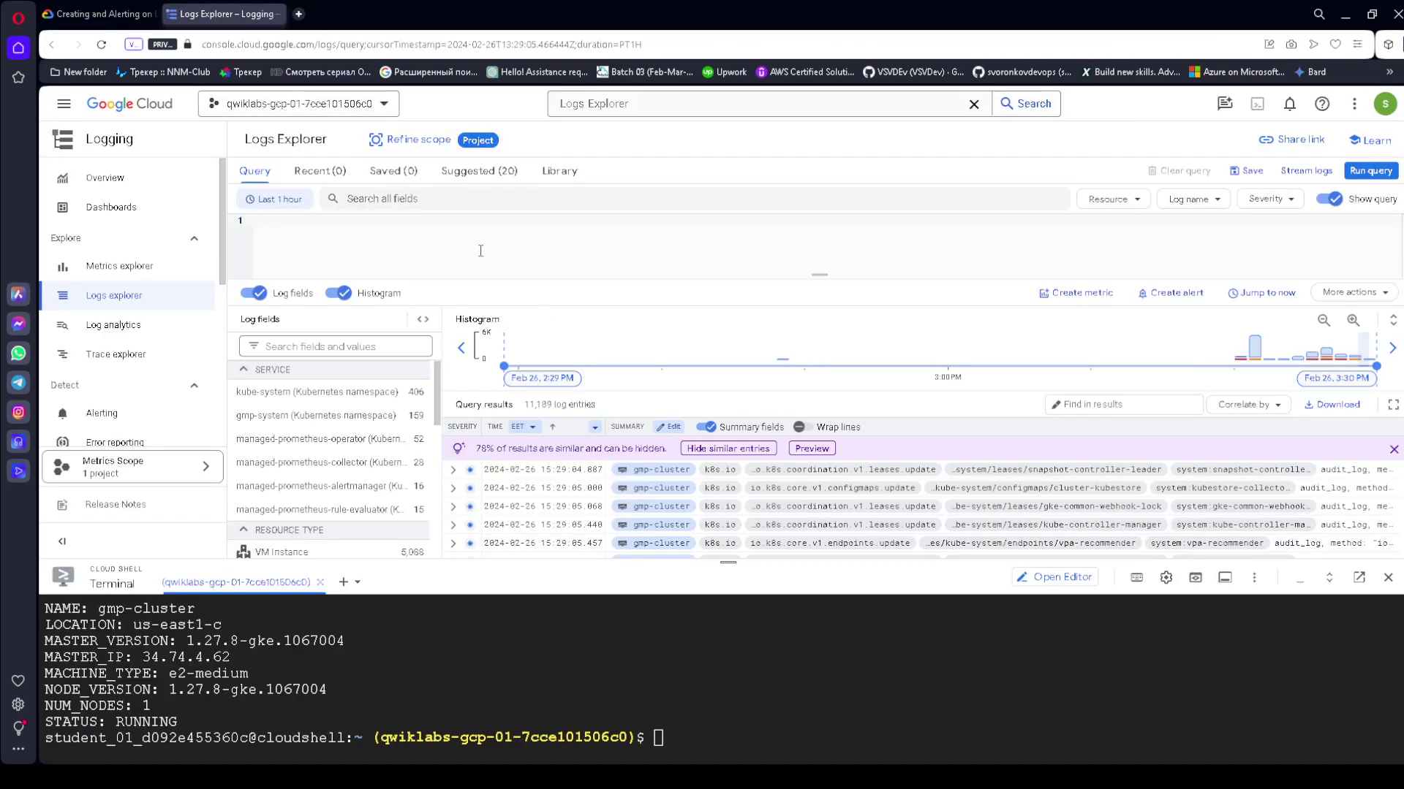
key("ctrl+v")
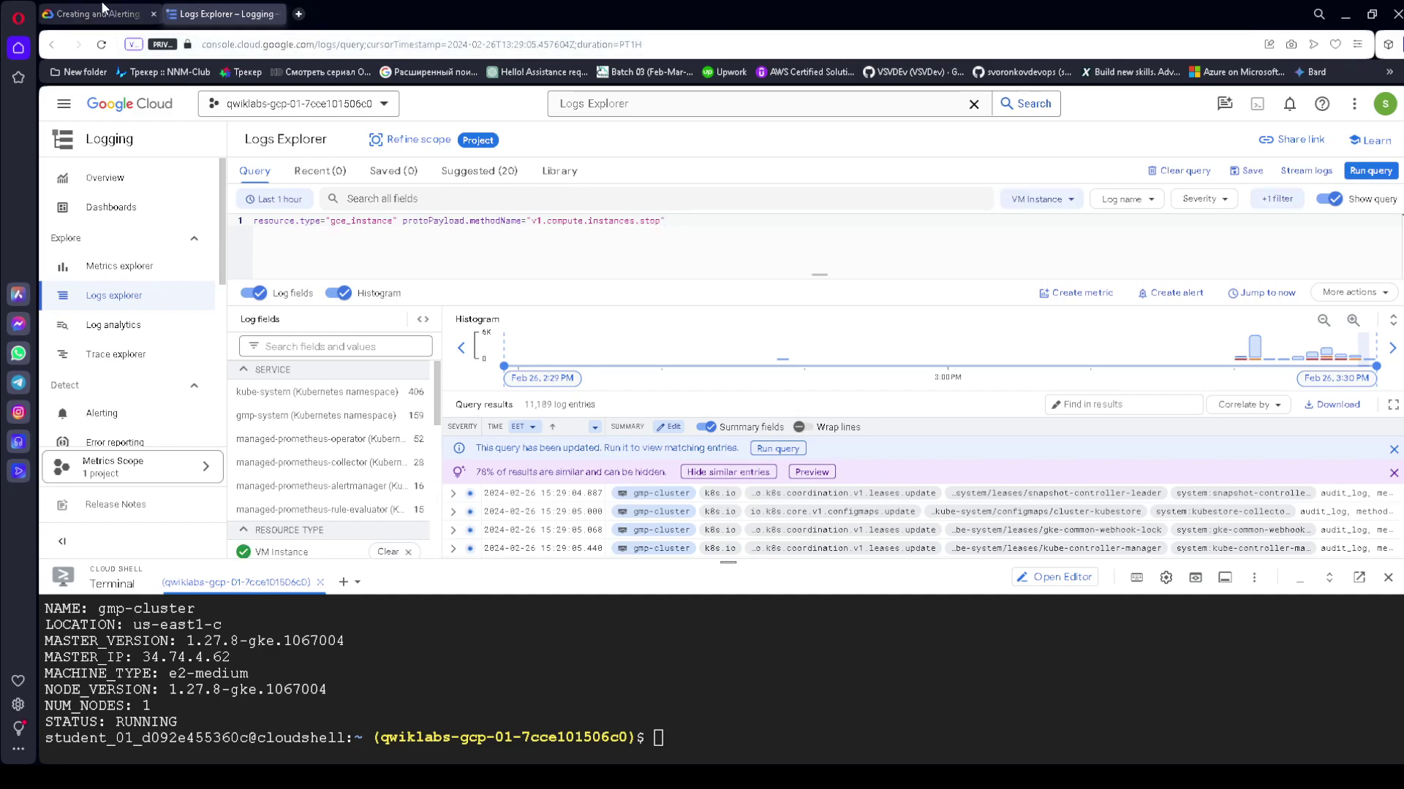
- Read the lab's alert creation instructions and start a new logs-based alert policy from the Logs Explorer query
left_click(86, 15)
scroll(429, 451, "down", 2)
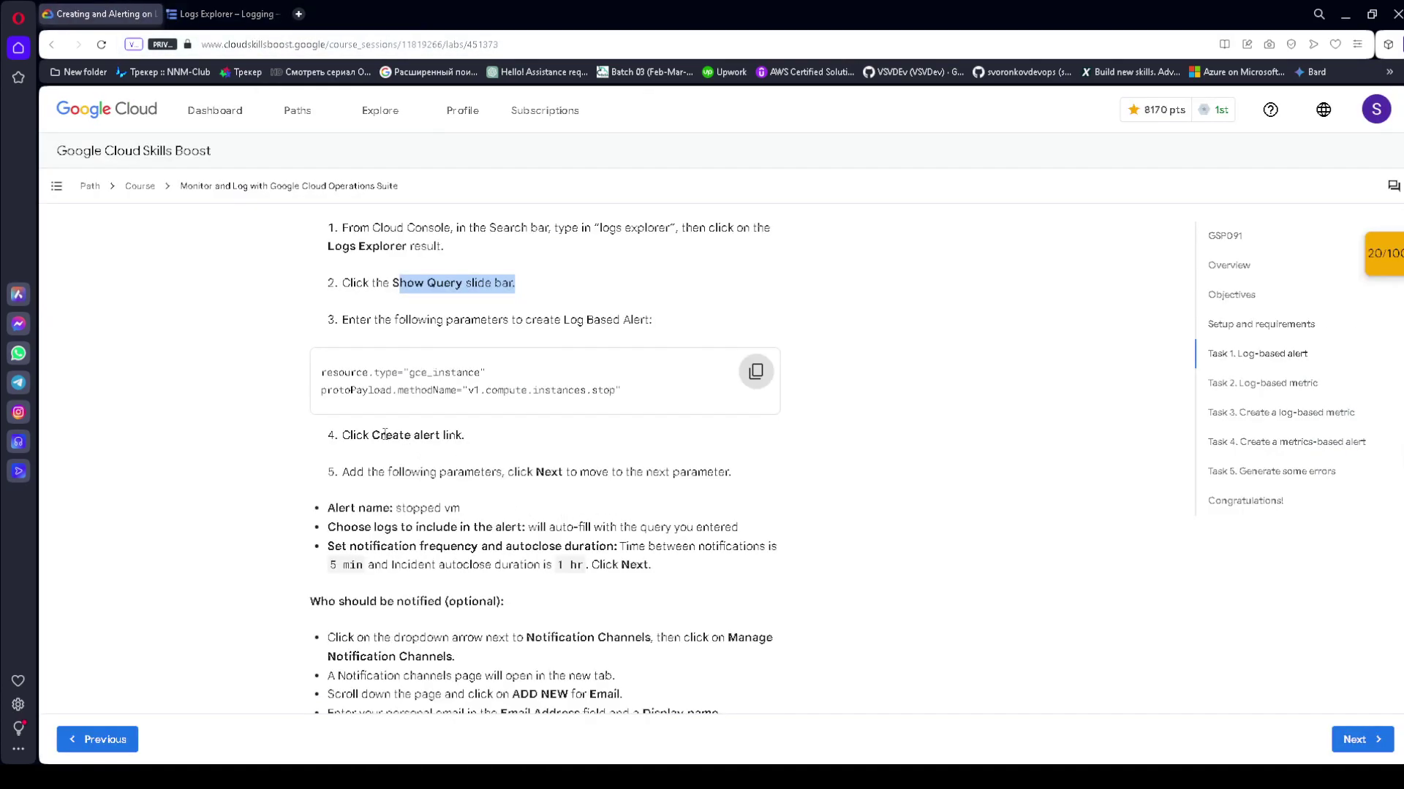
left_click_drag(375, 434, 480, 433)
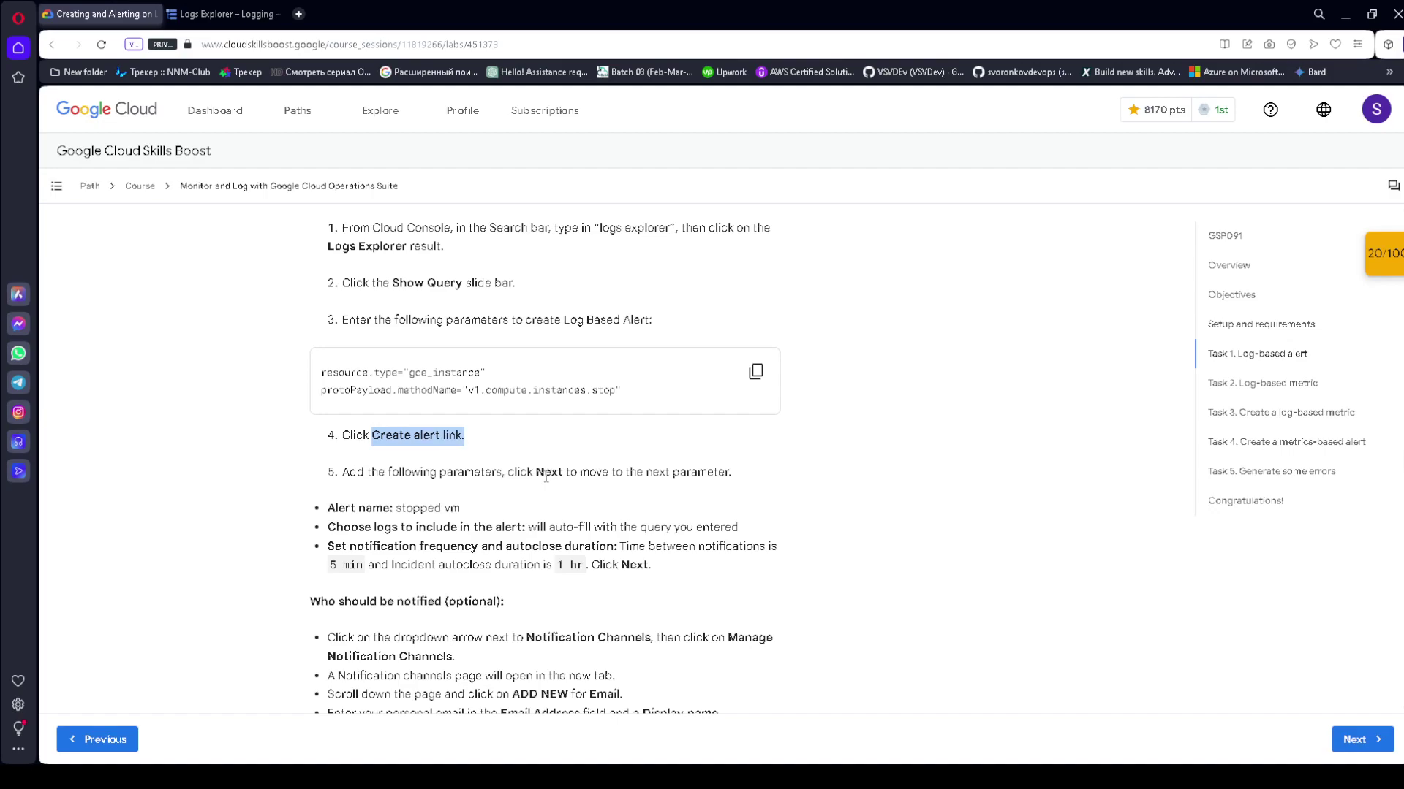
left_click_drag(533, 472, 593, 465)
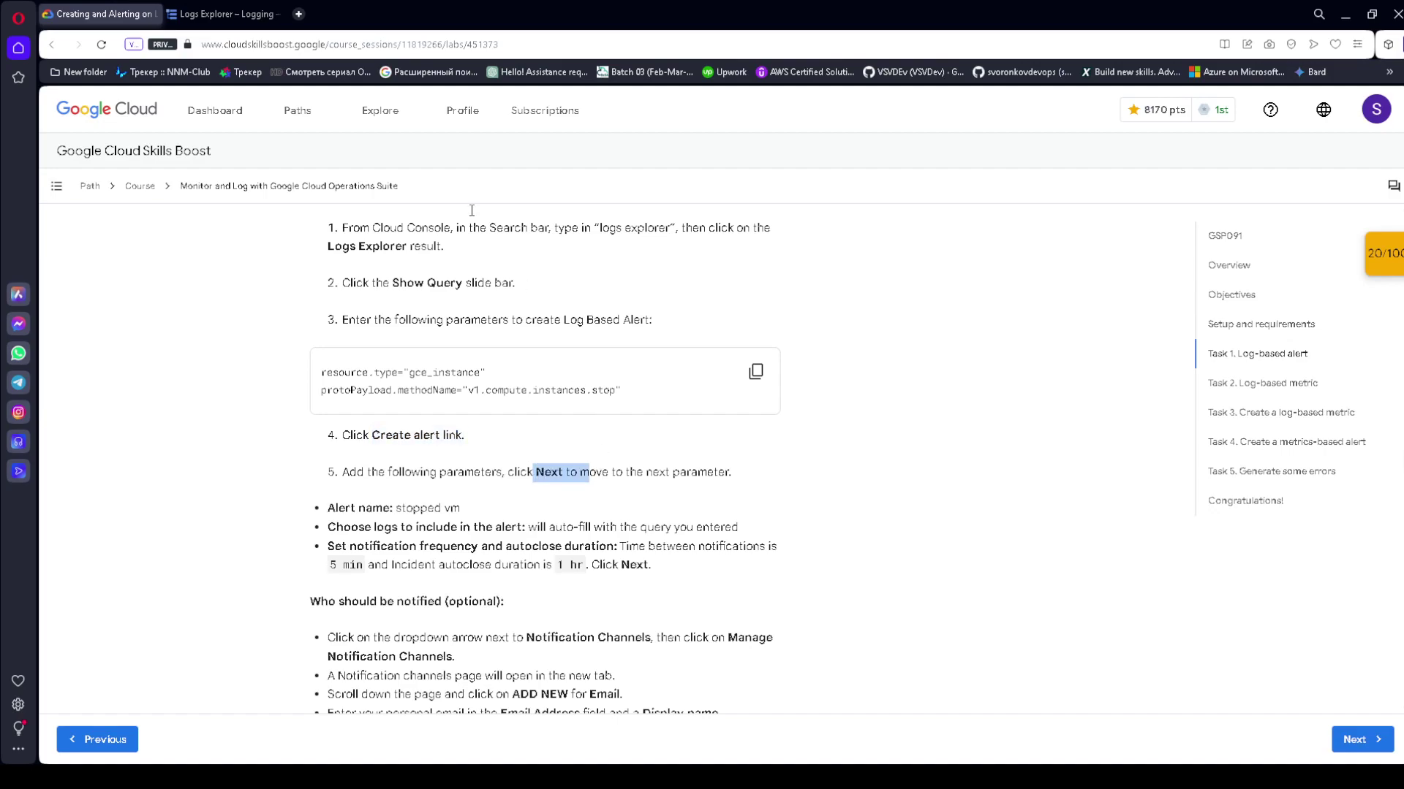
left_click(249, 13)
left_click(1160, 295)
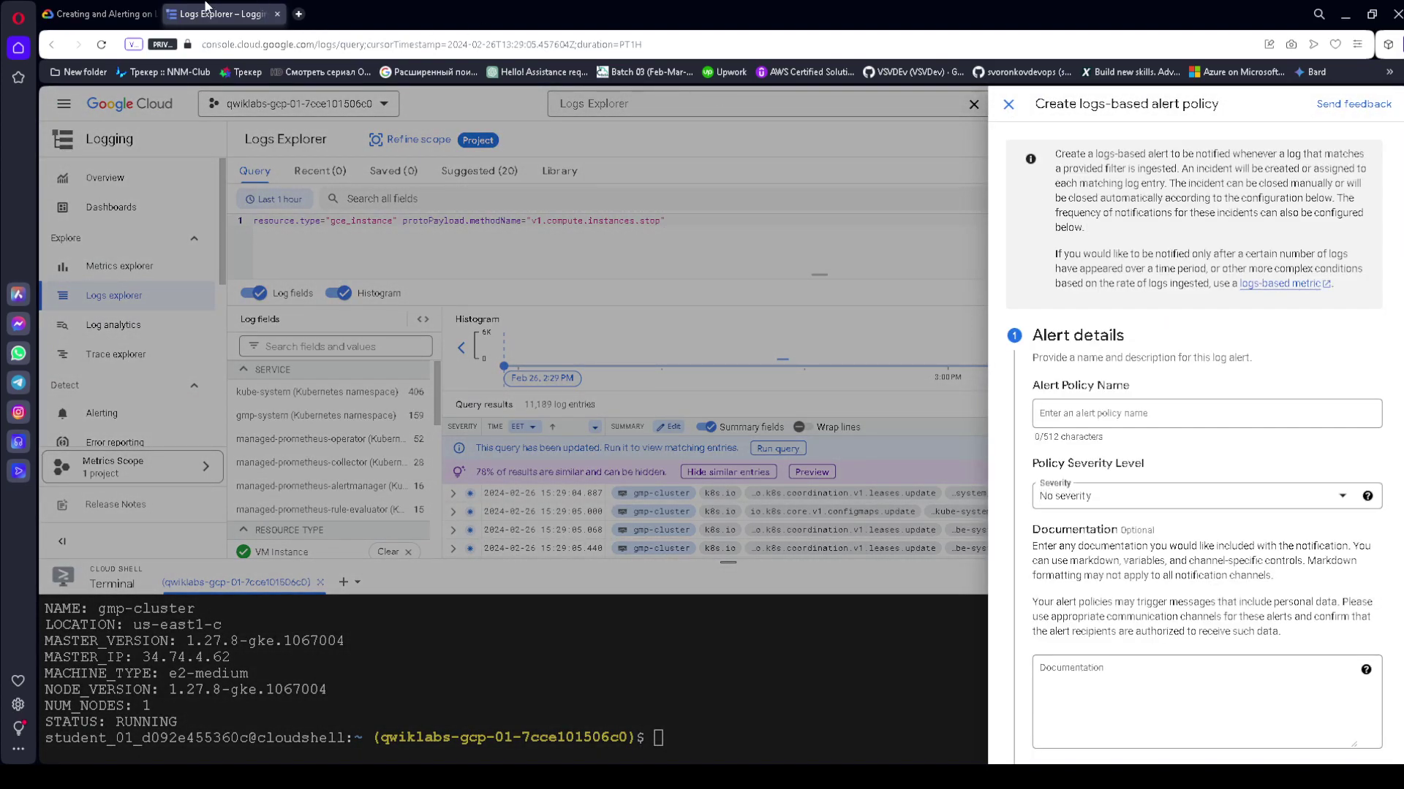
- Copy the alert name "stopped vm" from the lab instructions and enter it as the alert policy name
left_click(102, 13)
scroll(453, 439, "down", 1)
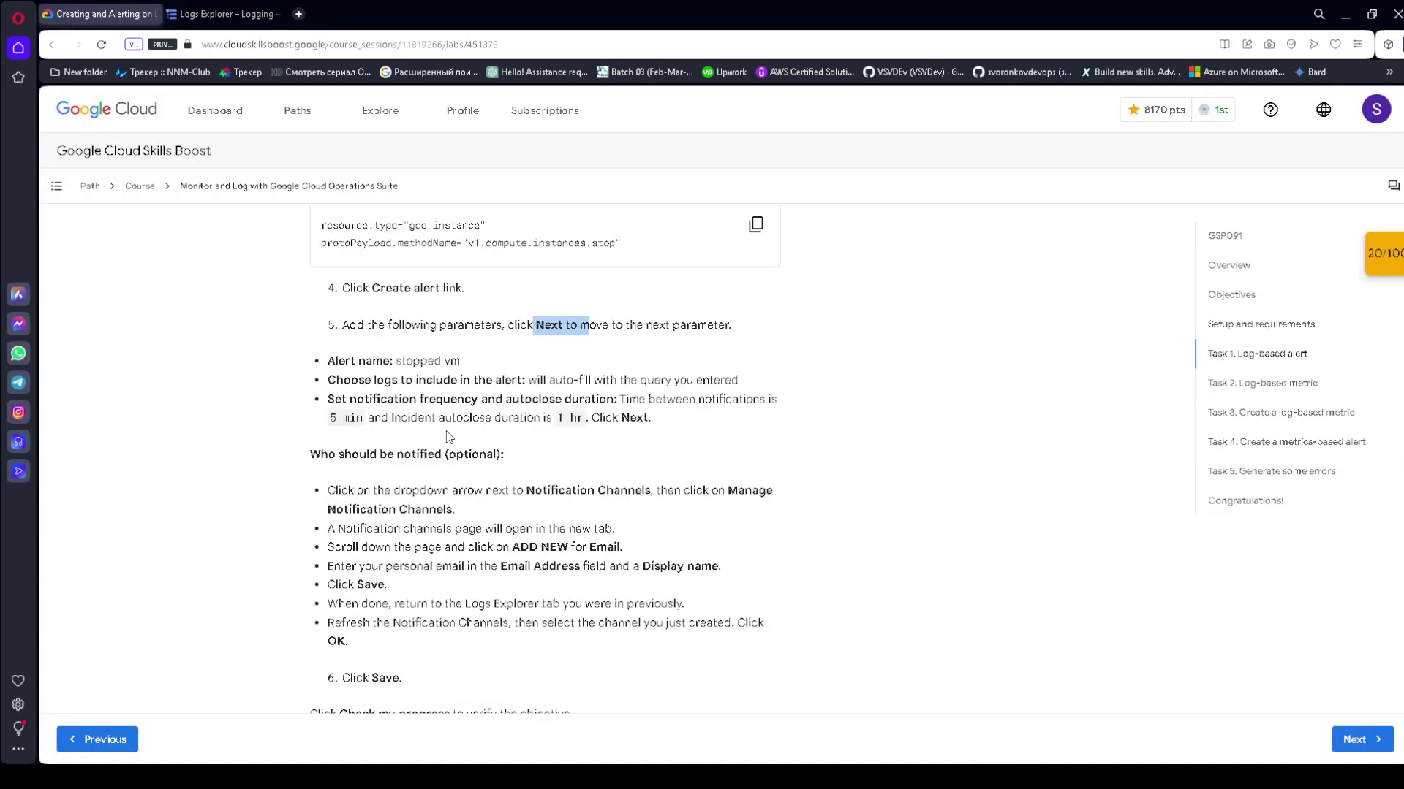
left_click_drag(396, 361, 459, 358)
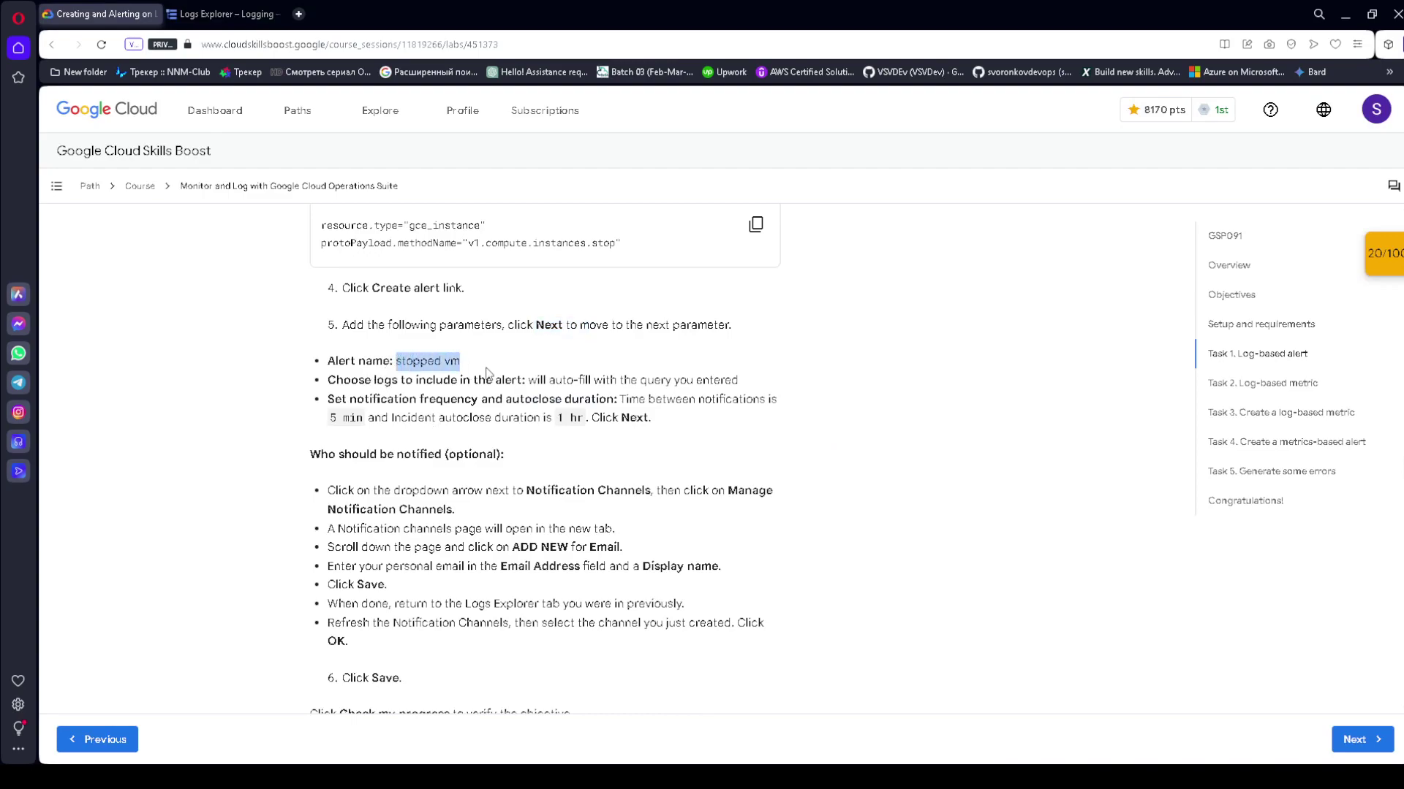
left_click(219, 13)
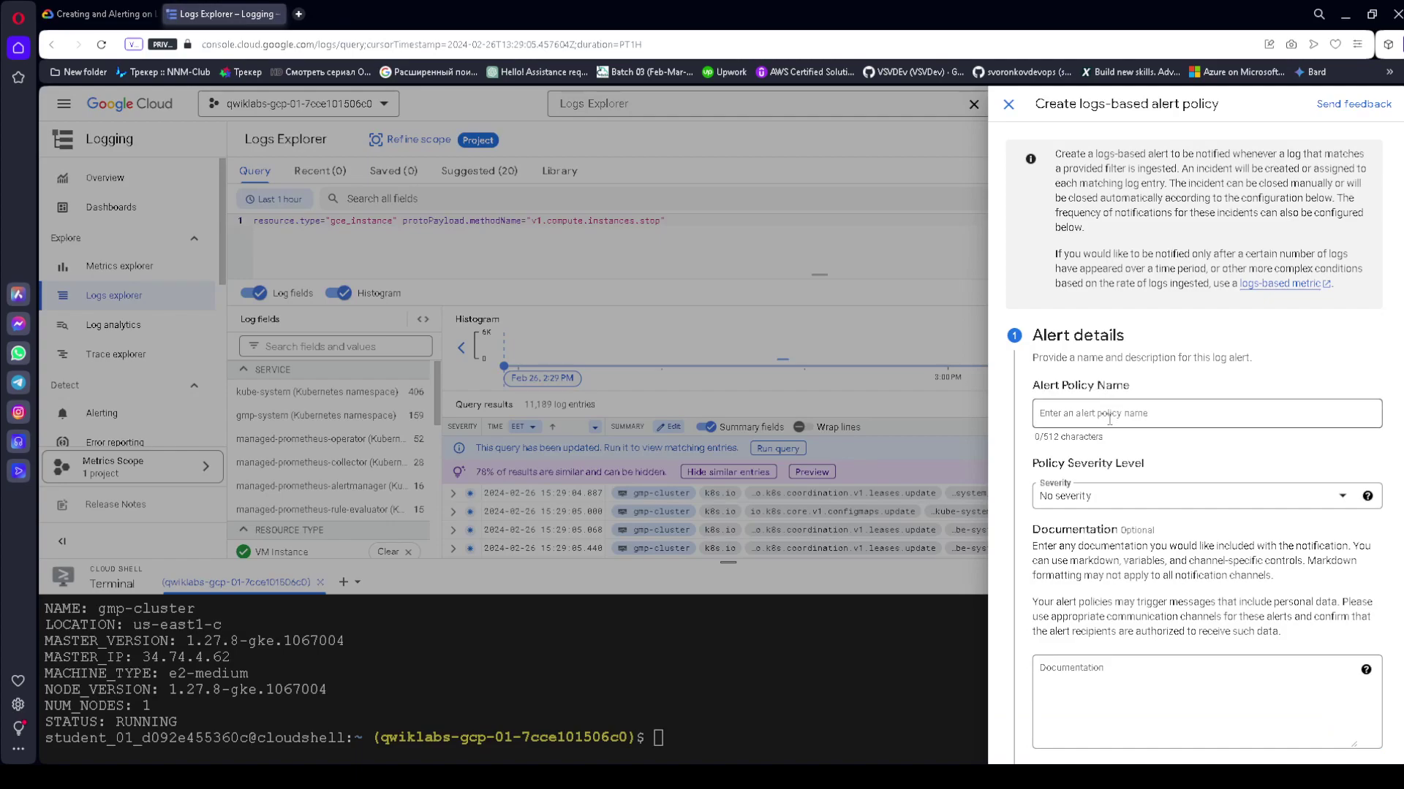
left_click(1110, 419)
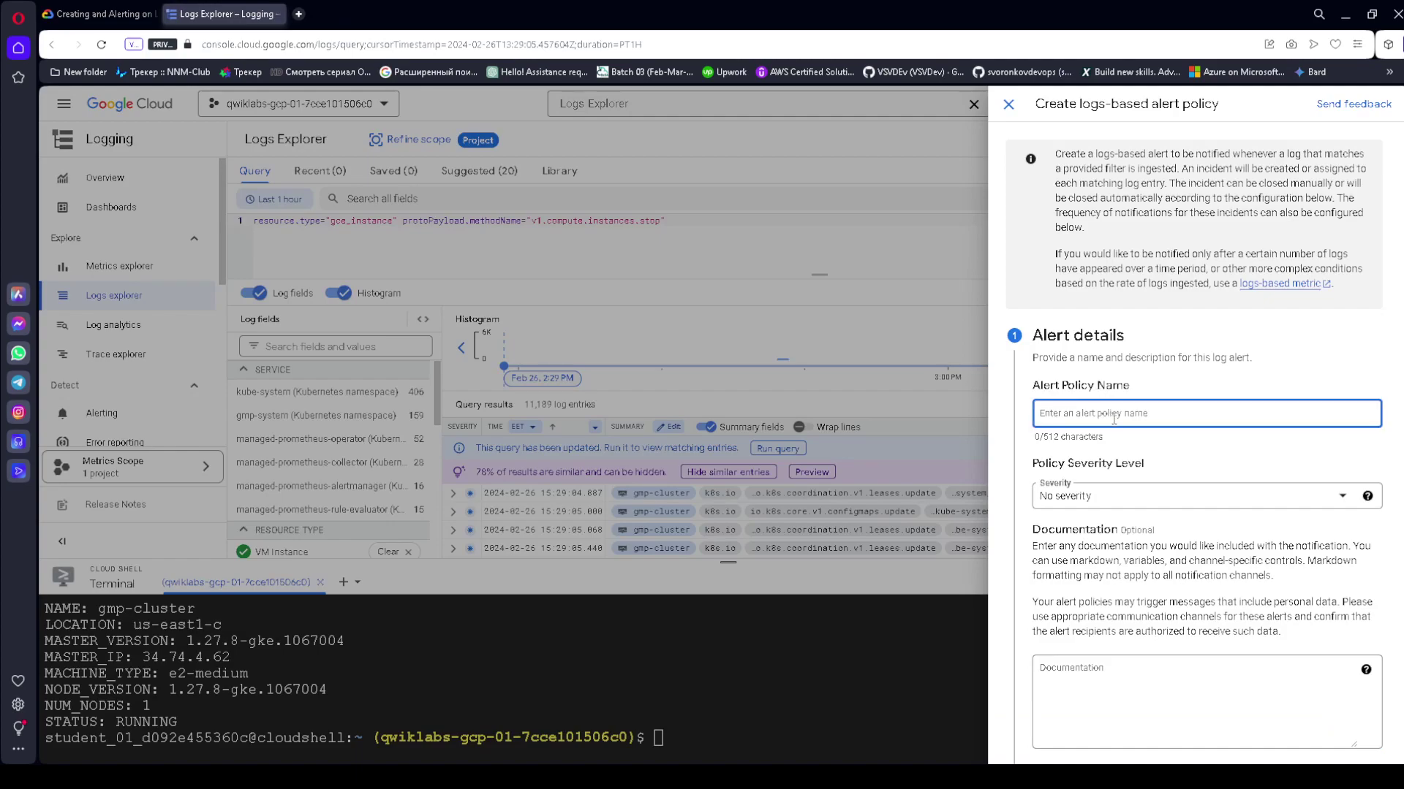
key("ctrl+v")
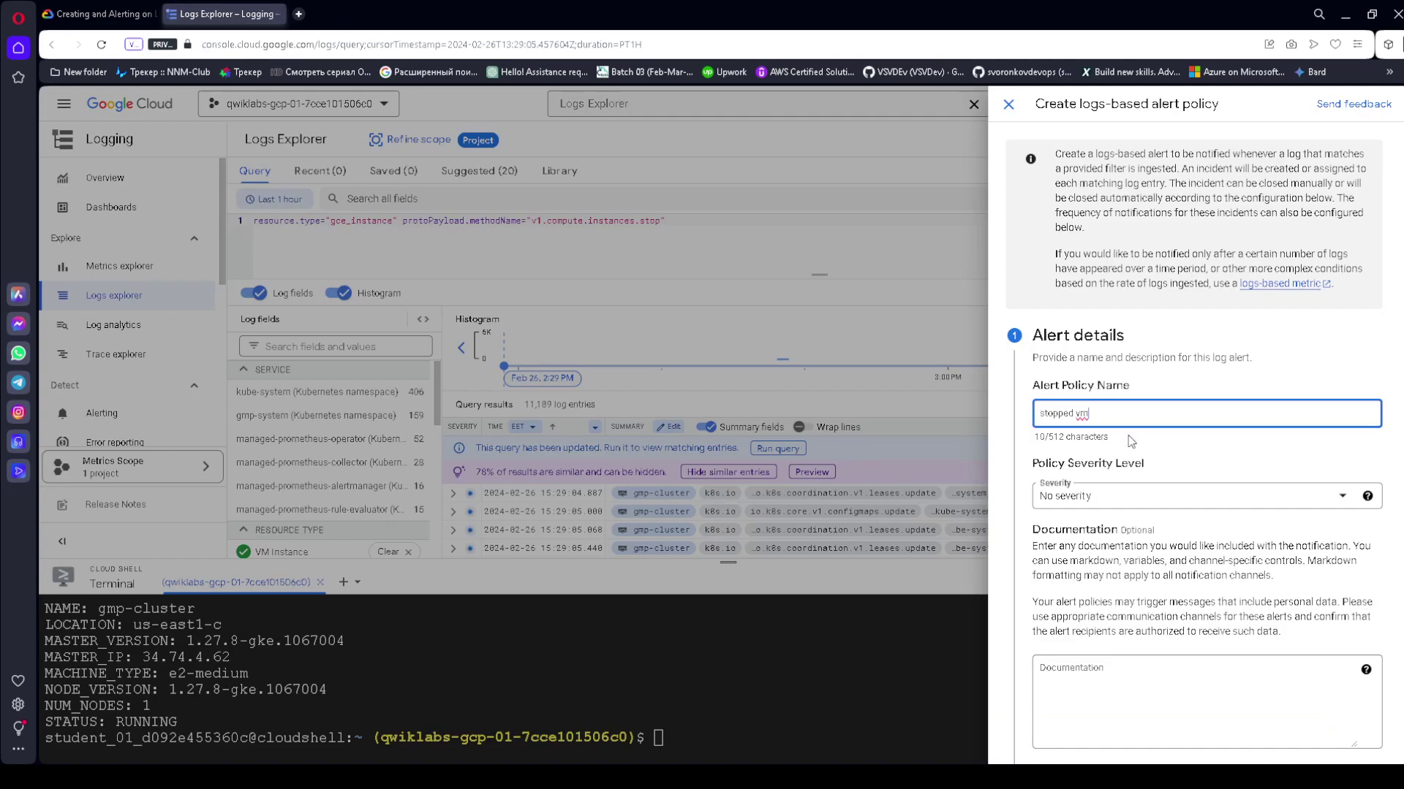
- Check the lab's alert parameters and advance the policy from alert details to choosing logs, leaving severity and documentation at their defaults
left_click(82, 17)
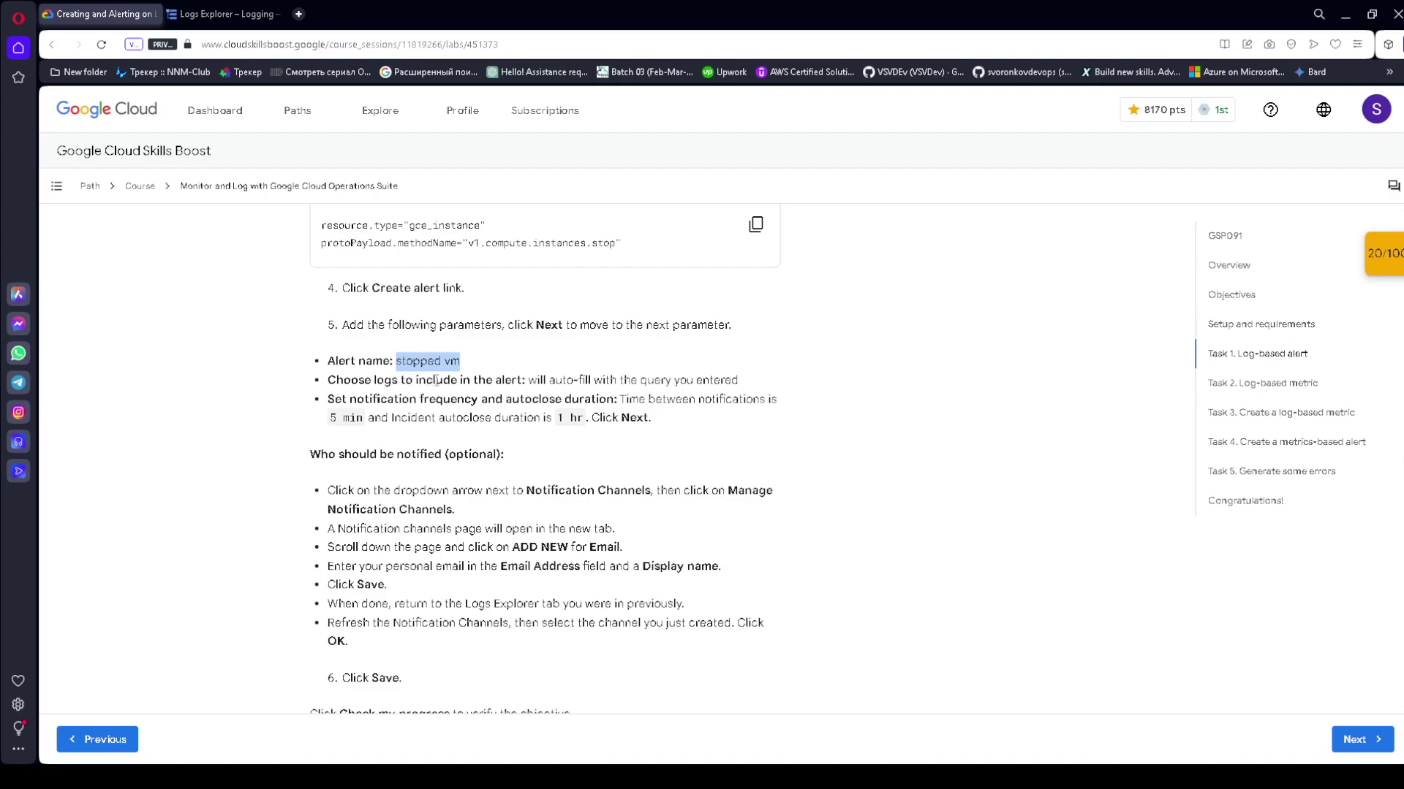
left_click(219, 13)
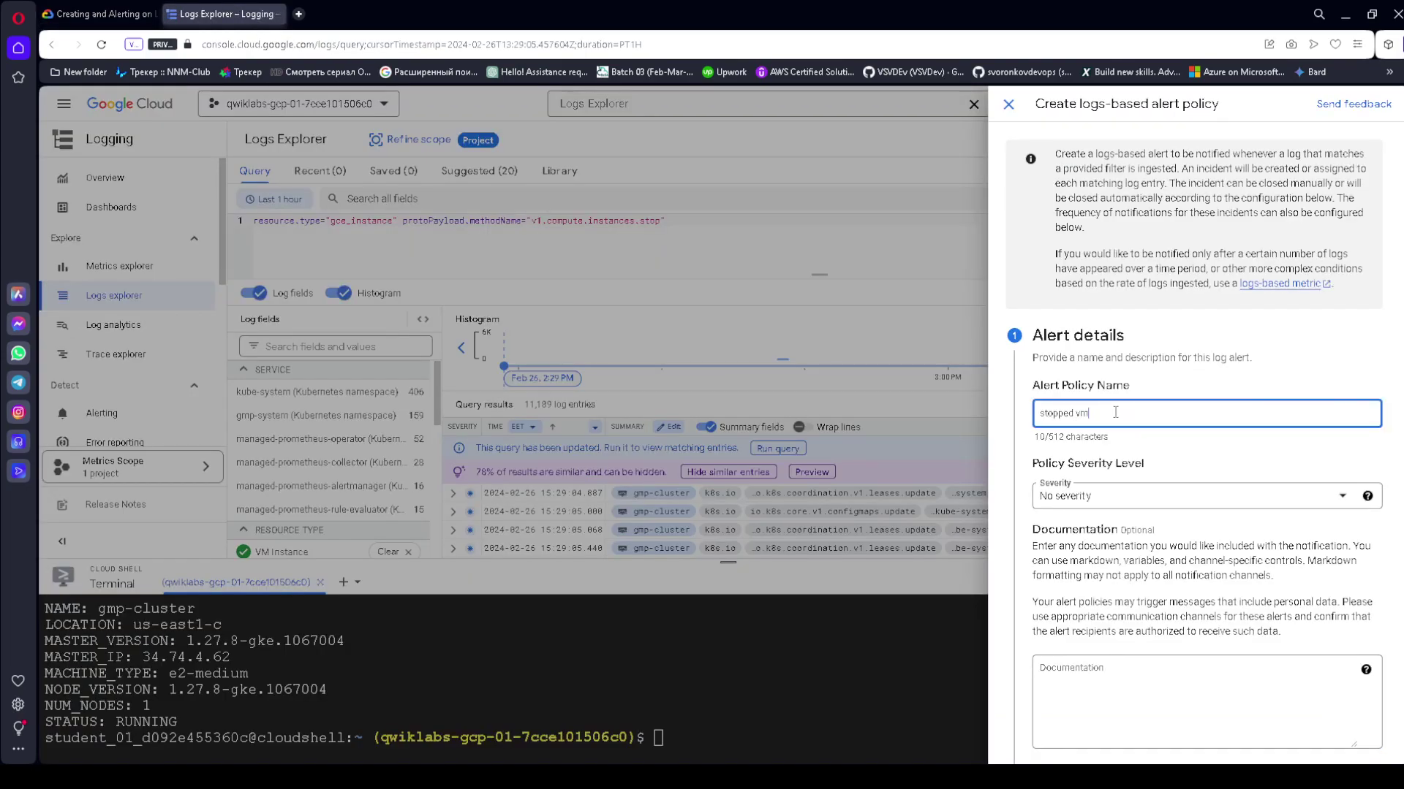
scroll(1146, 452, "down", 3)
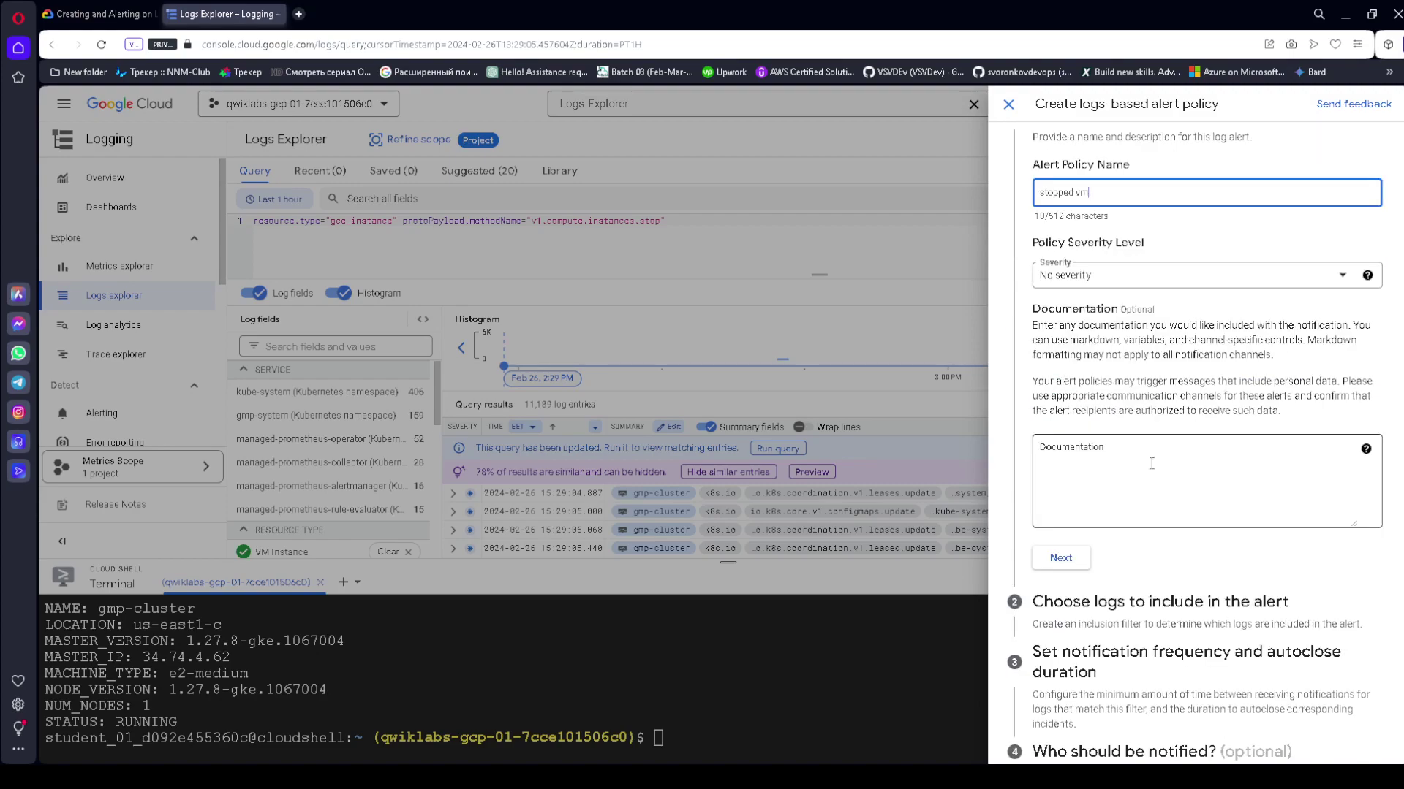
scroll(1151, 464, "up", 1)
left_click(99, 14)
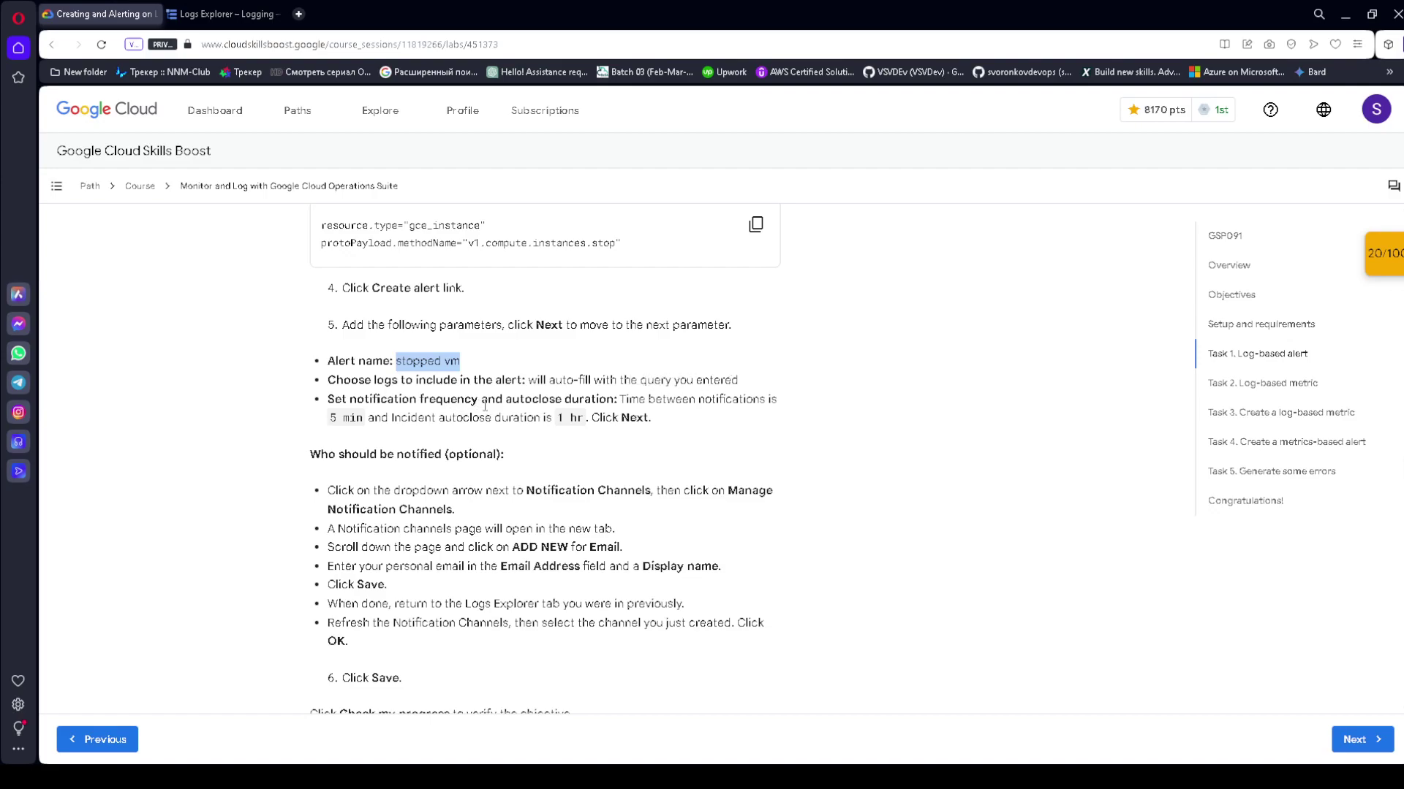
left_click(220, 13)
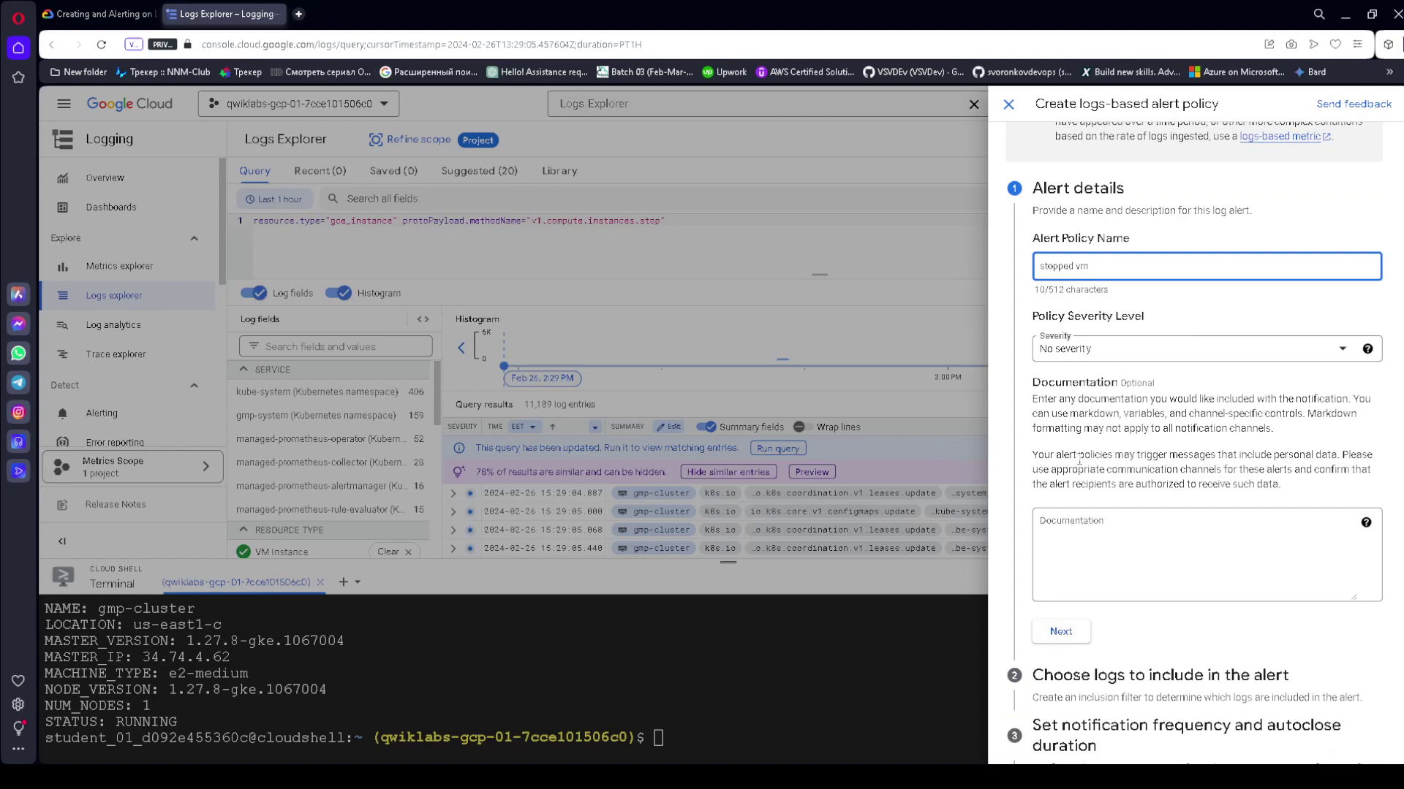
scroll(1104, 366, "down", 2)
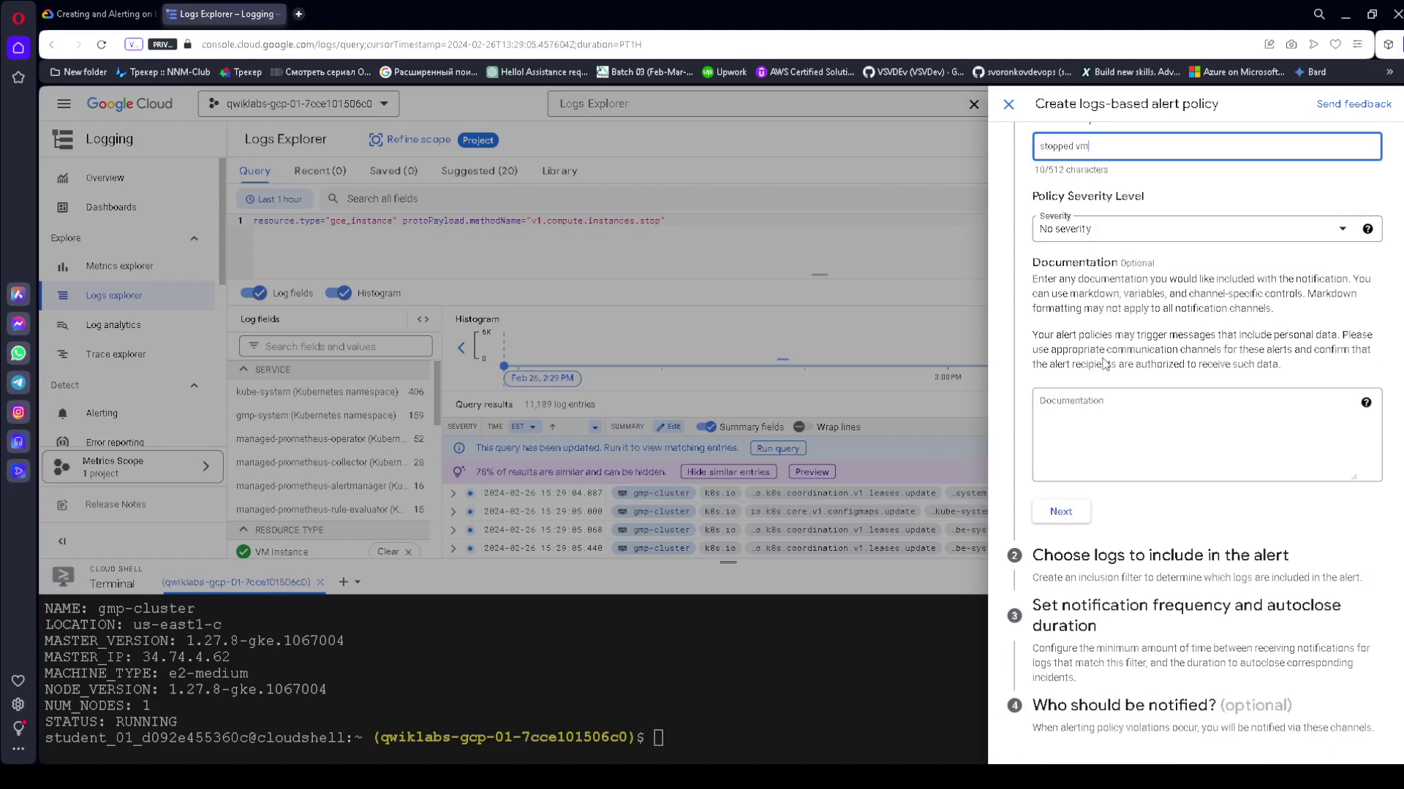
left_click(1066, 557)
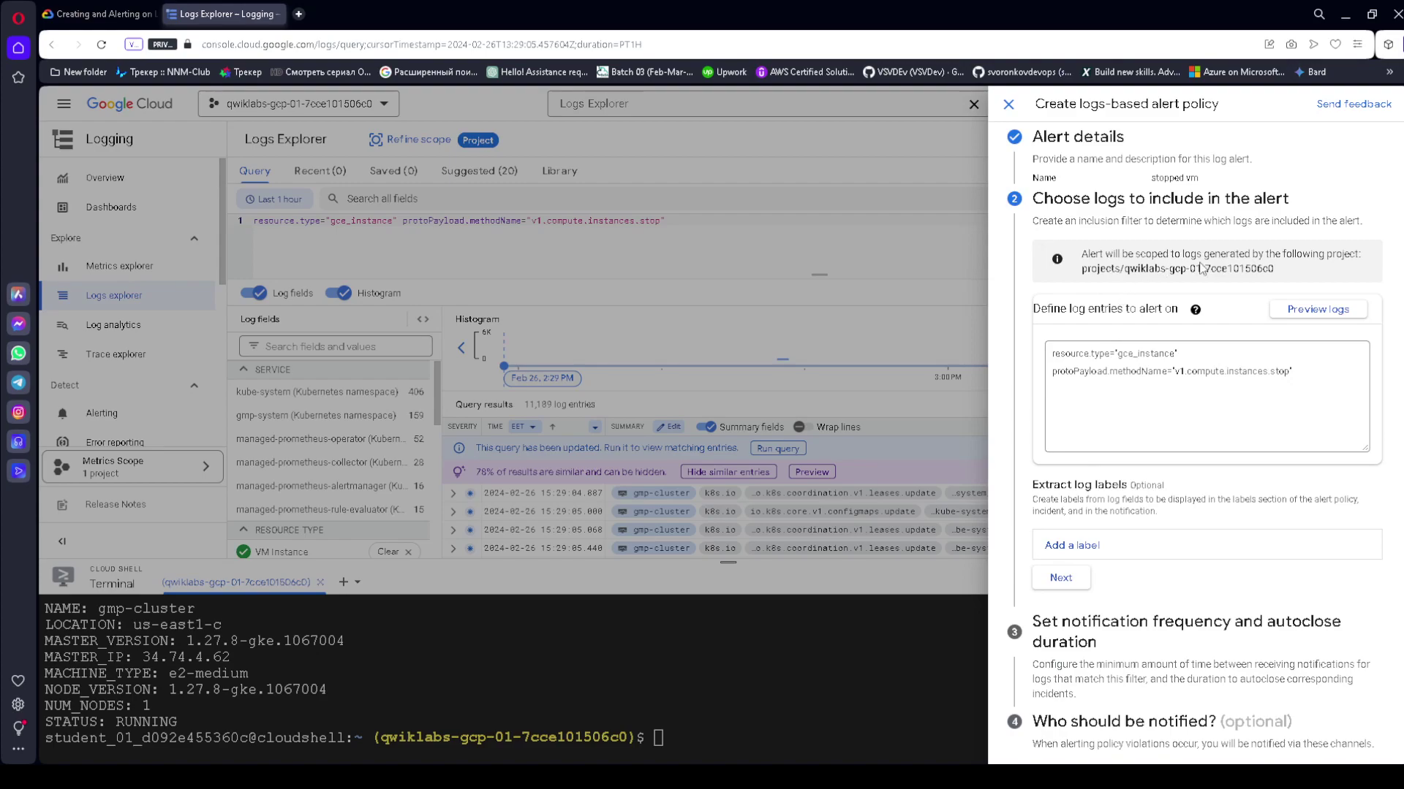
- Read the lab's note on included logs, accept the prefilled query, and continue to notification frequency and autoclose duration
left_click(102, 14)
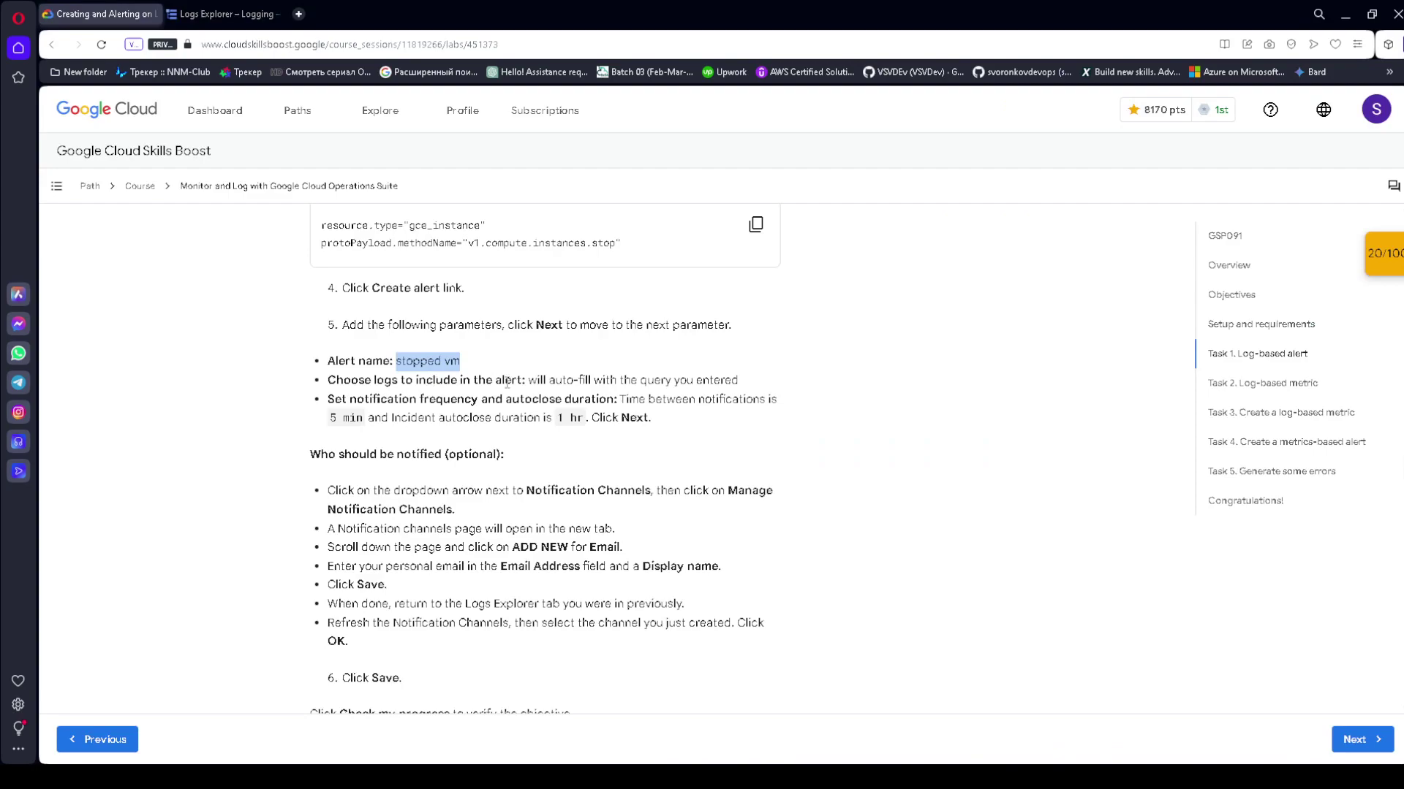
left_click_drag(527, 380, 606, 379)
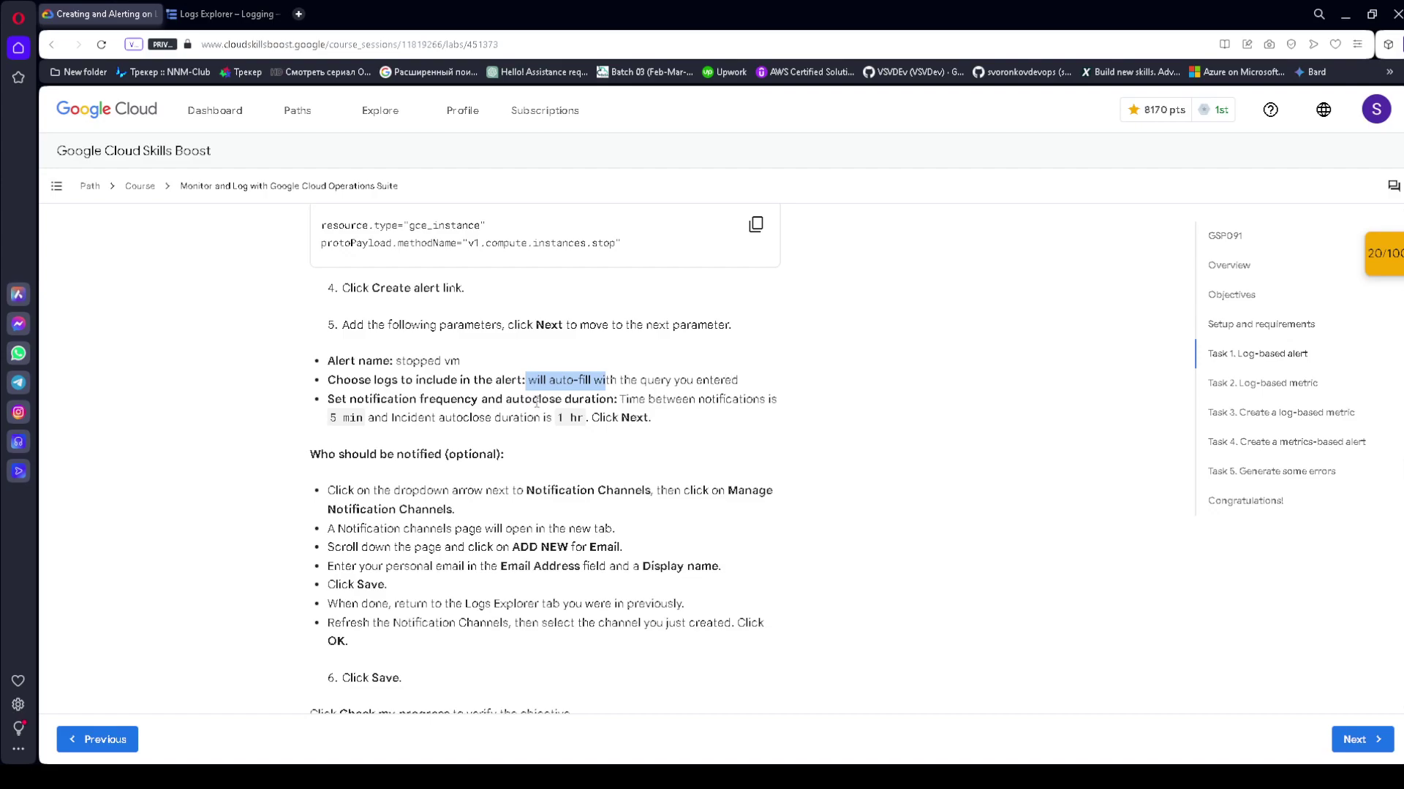
left_click_drag(348, 399, 606, 399)
left_click(219, 14)
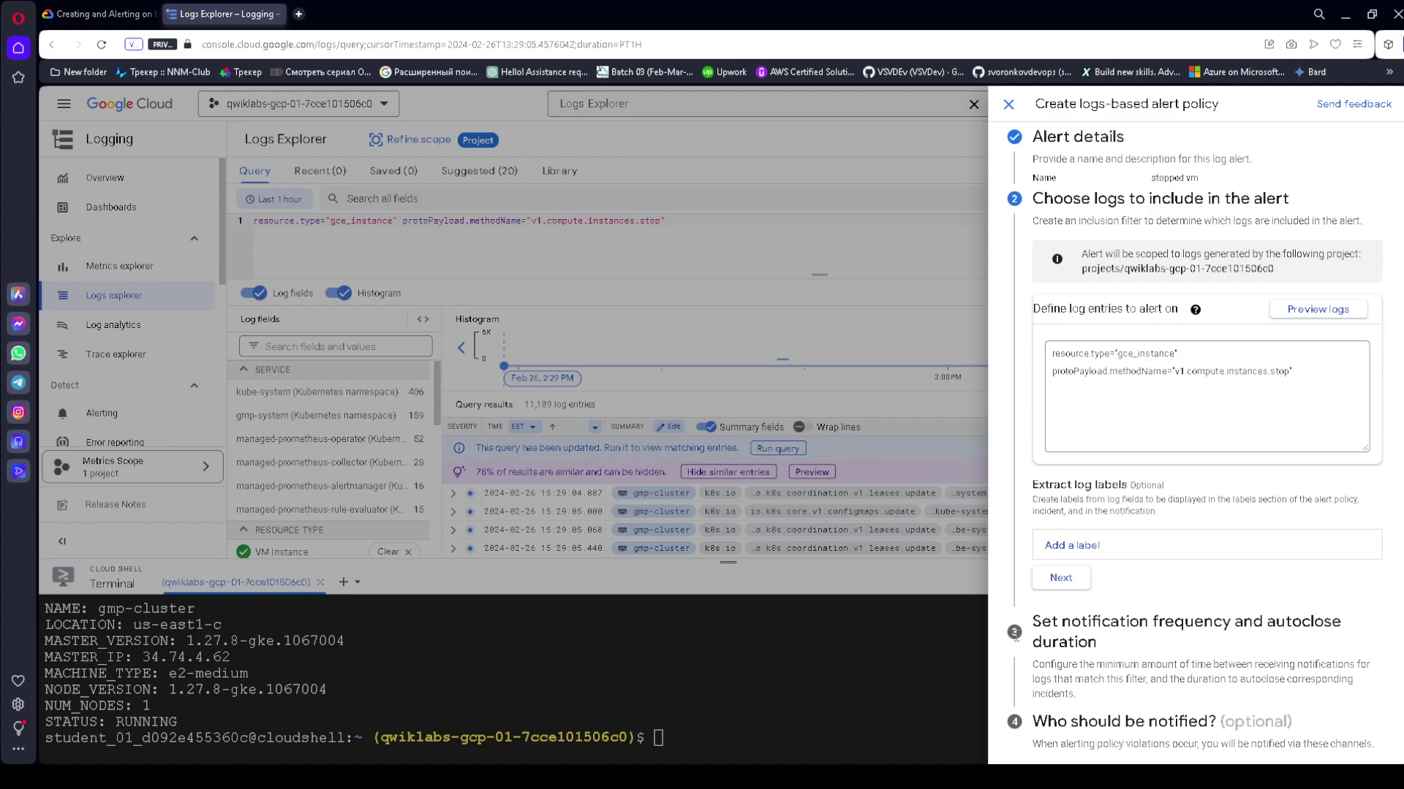
left_click(1060, 577)
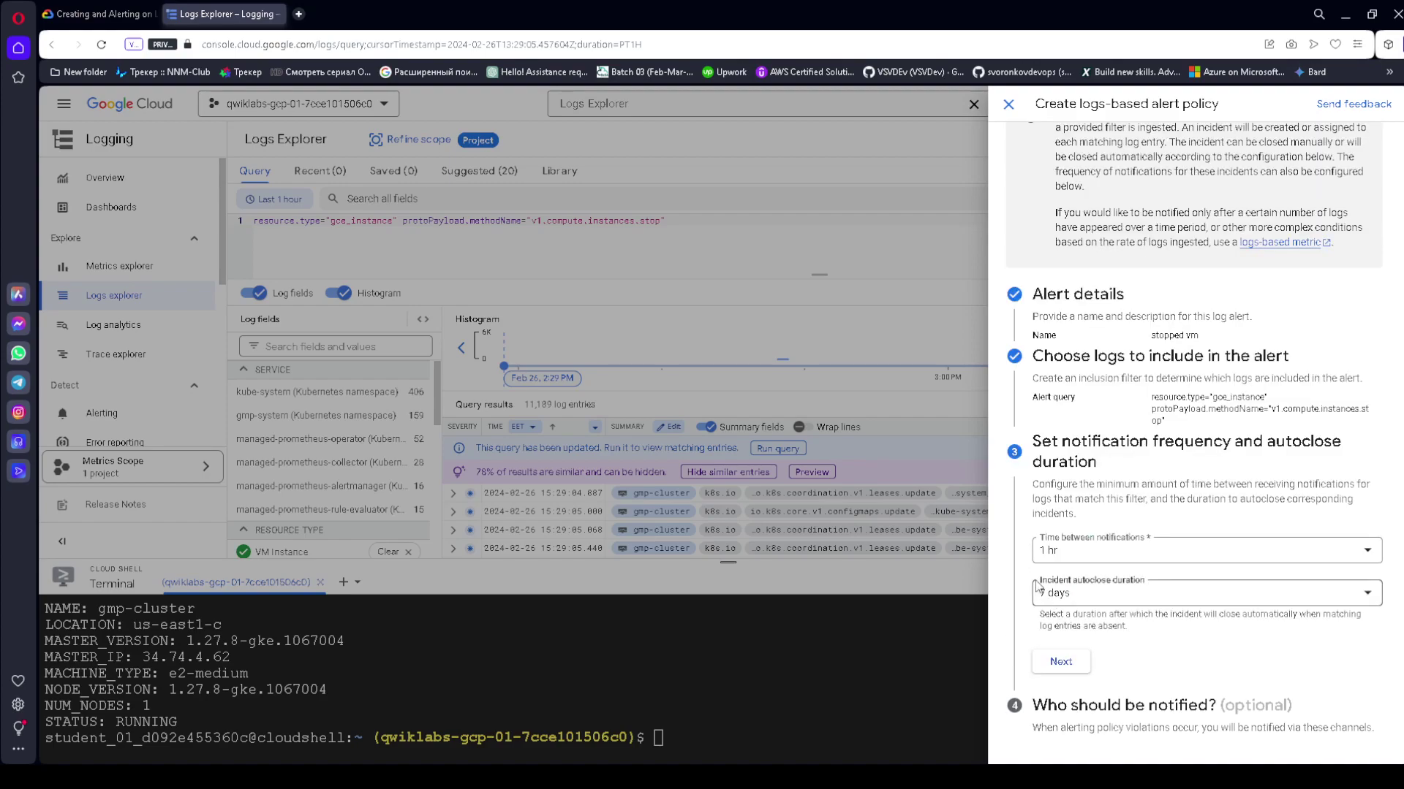
- Following the lab values, set the time between notifications to 5 min and the incident autoclose duration to 1 hr
left_click(107, 22)
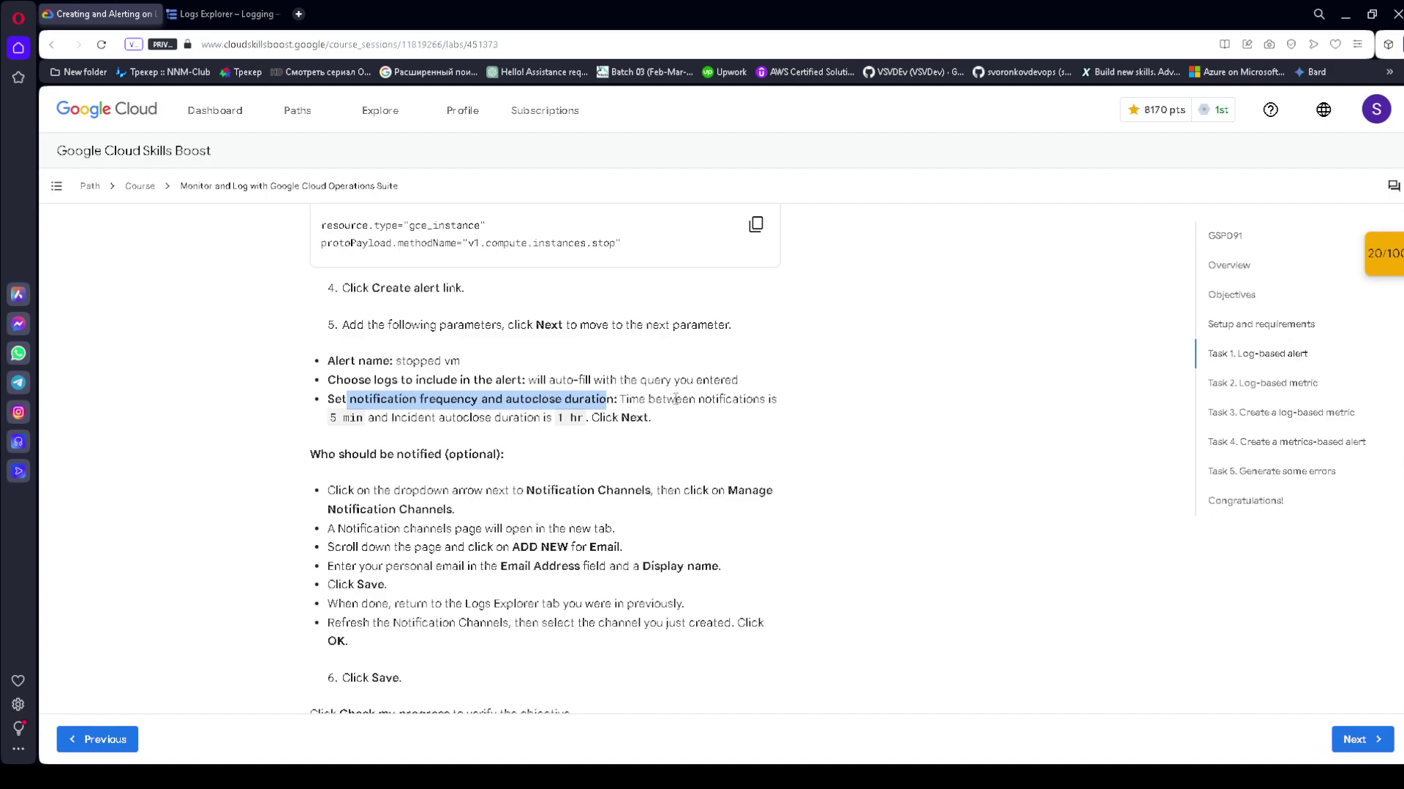
left_click_drag(625, 399, 362, 421)
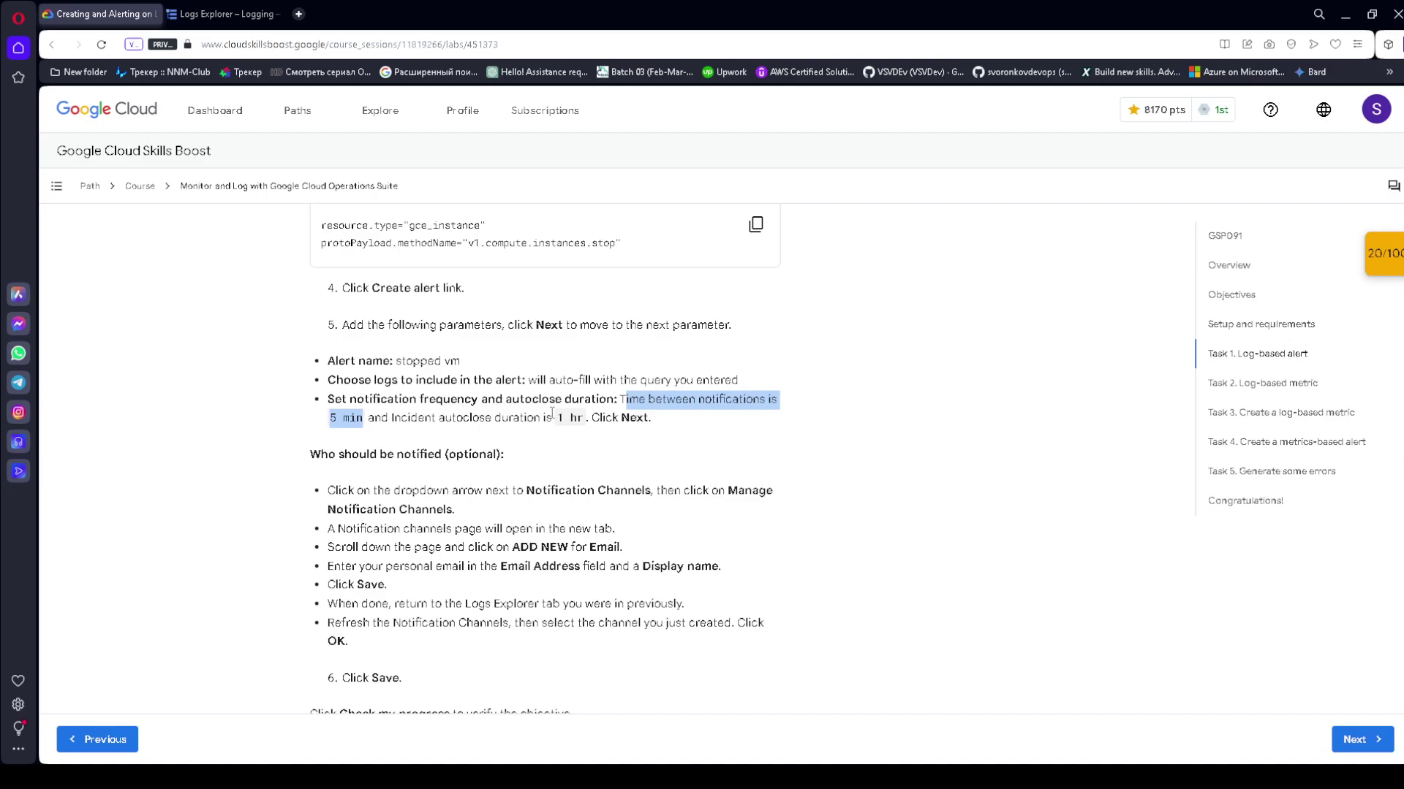
left_click_drag(551, 413, 585, 418)
left_click(227, 15)
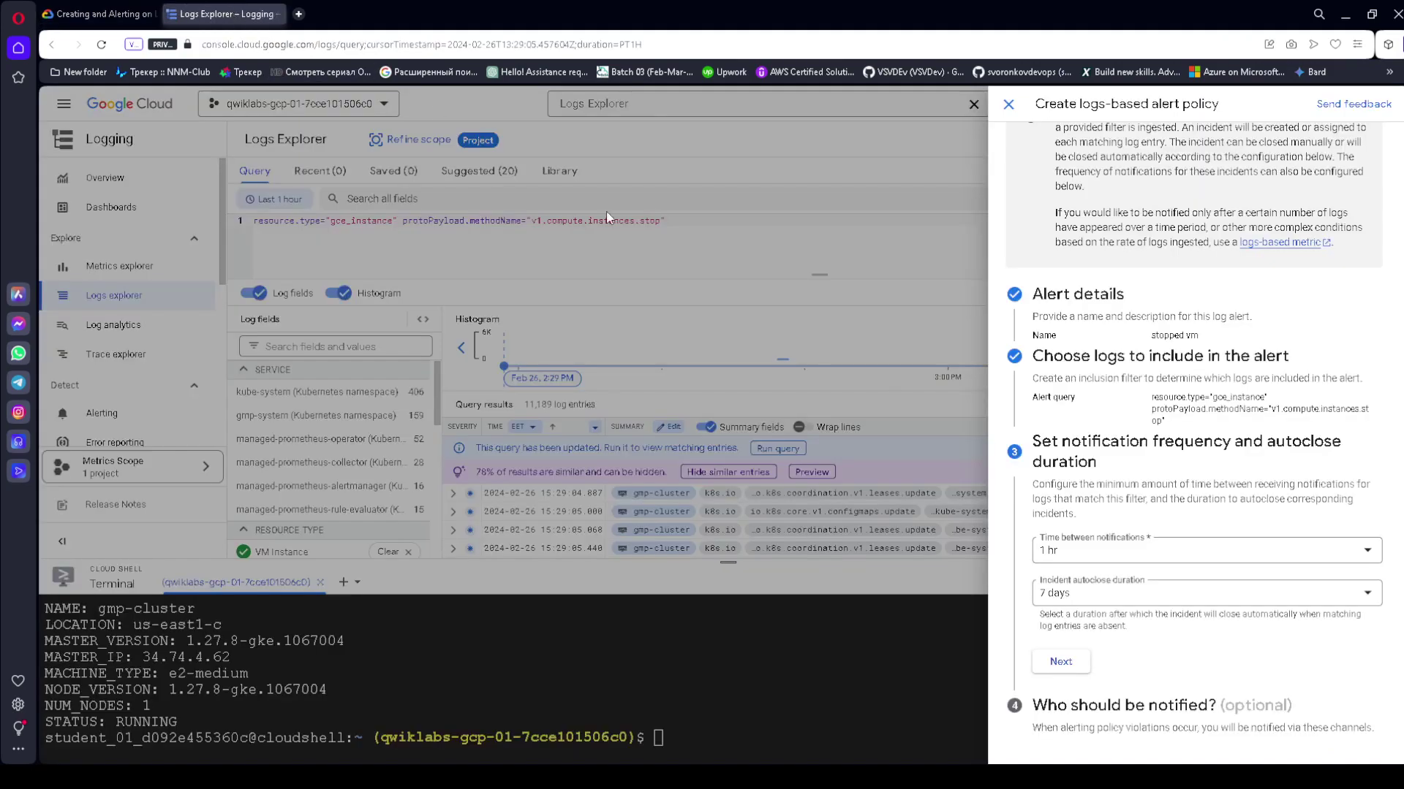
left_click(1132, 550)
left_click(1077, 563)
left_click(1102, 585)
left_click(1066, 451)
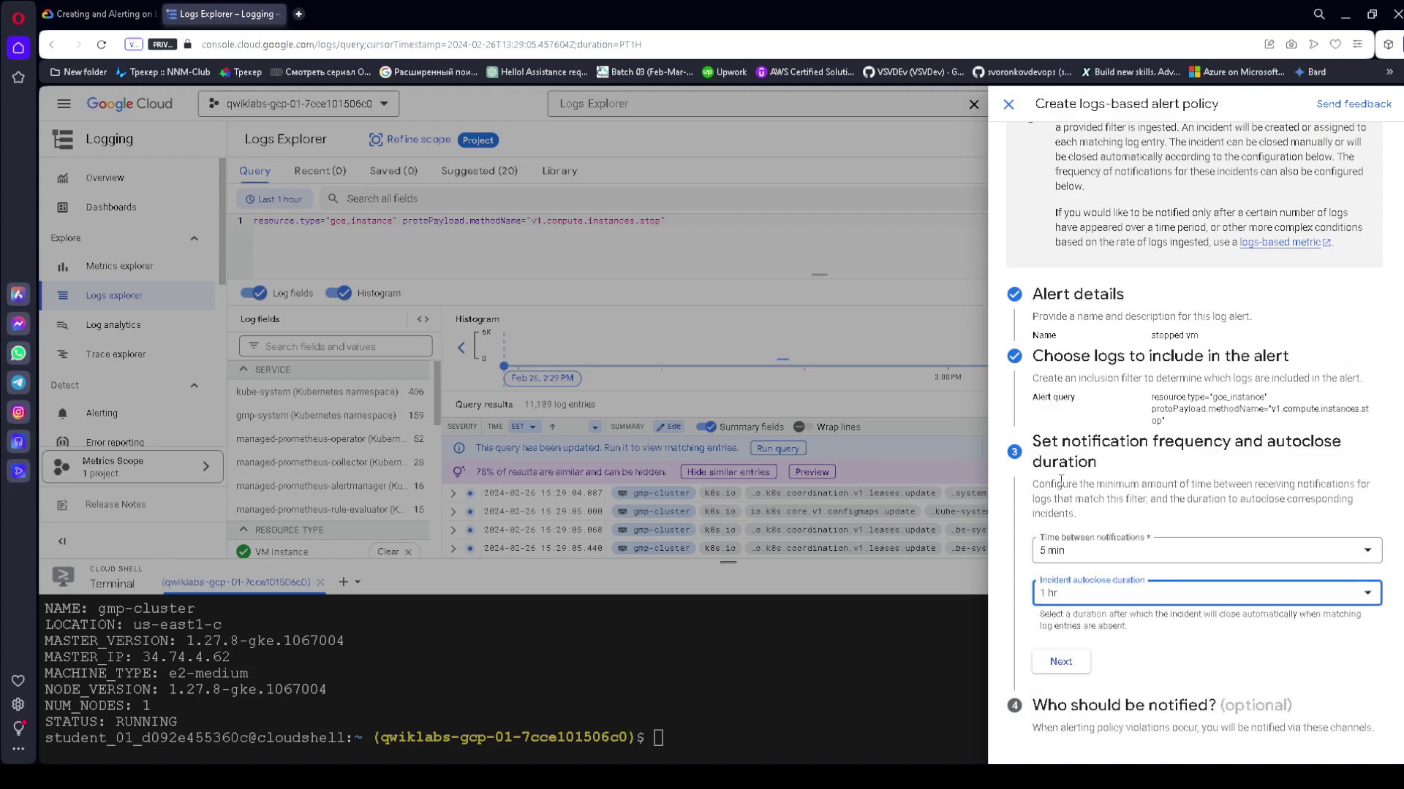
- Read the lab's optional notification instructions, then continue to the policy's notification section and open the management of notification channels
left_click(91, 14)
scroll(527, 456, "down", 1)
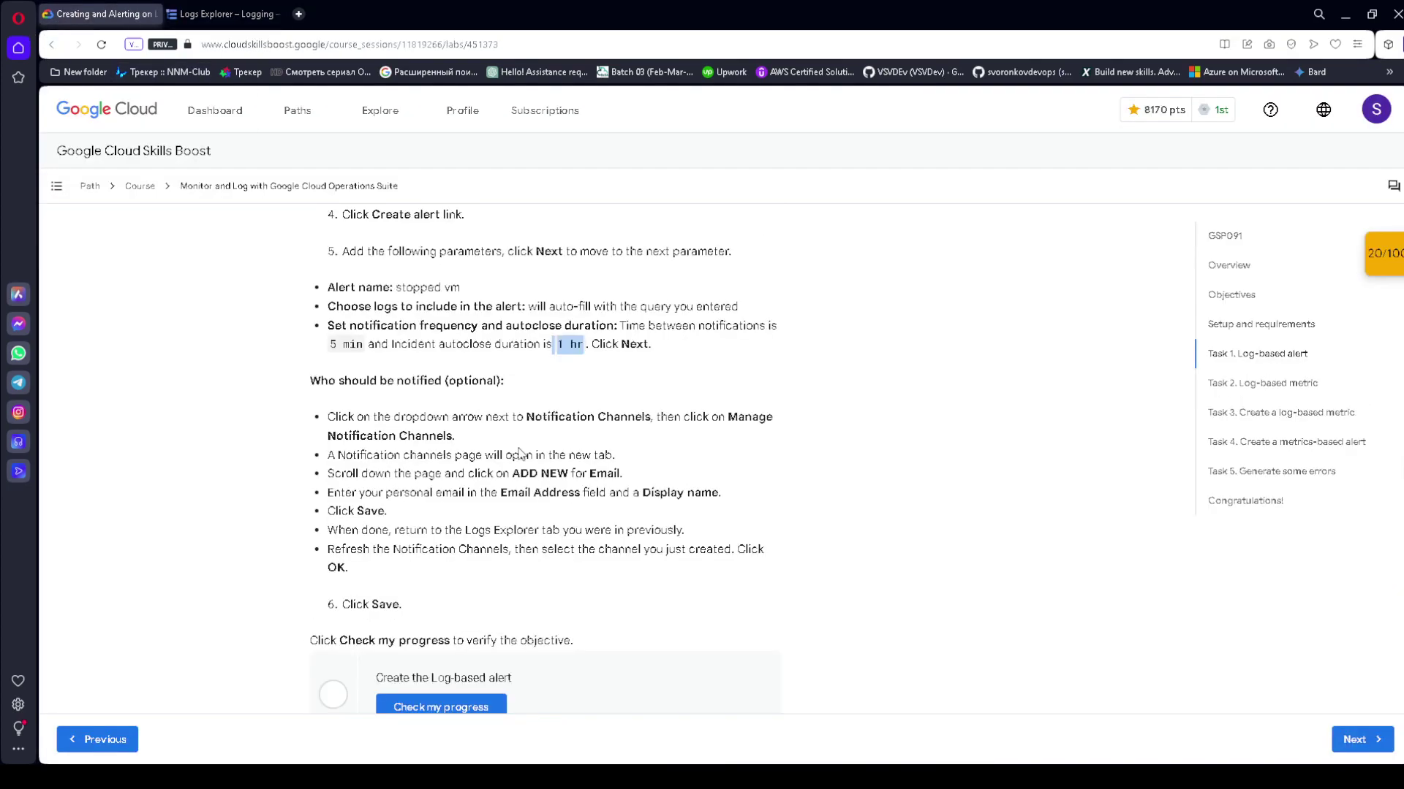
left_click_drag(303, 374, 539, 381)
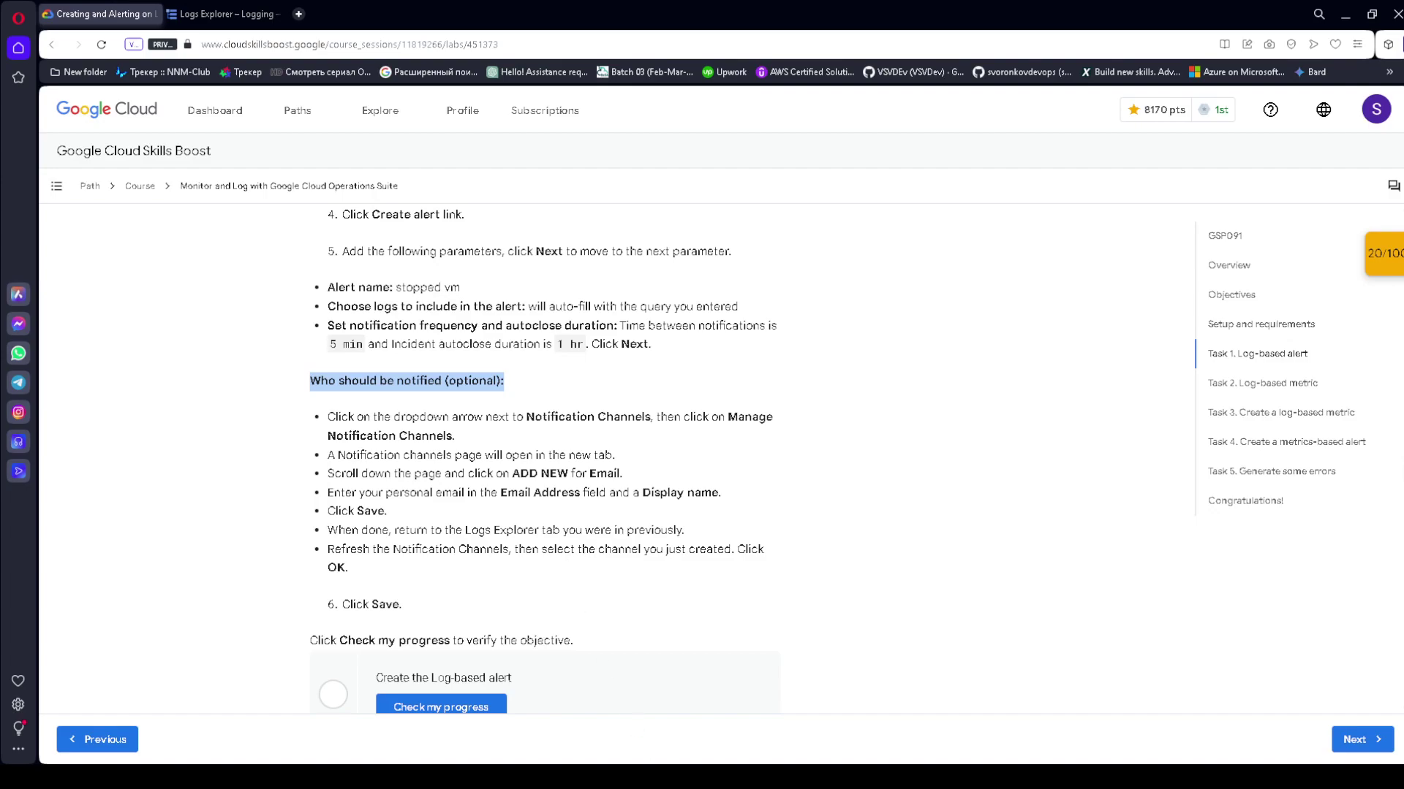
left_click(988, 675)
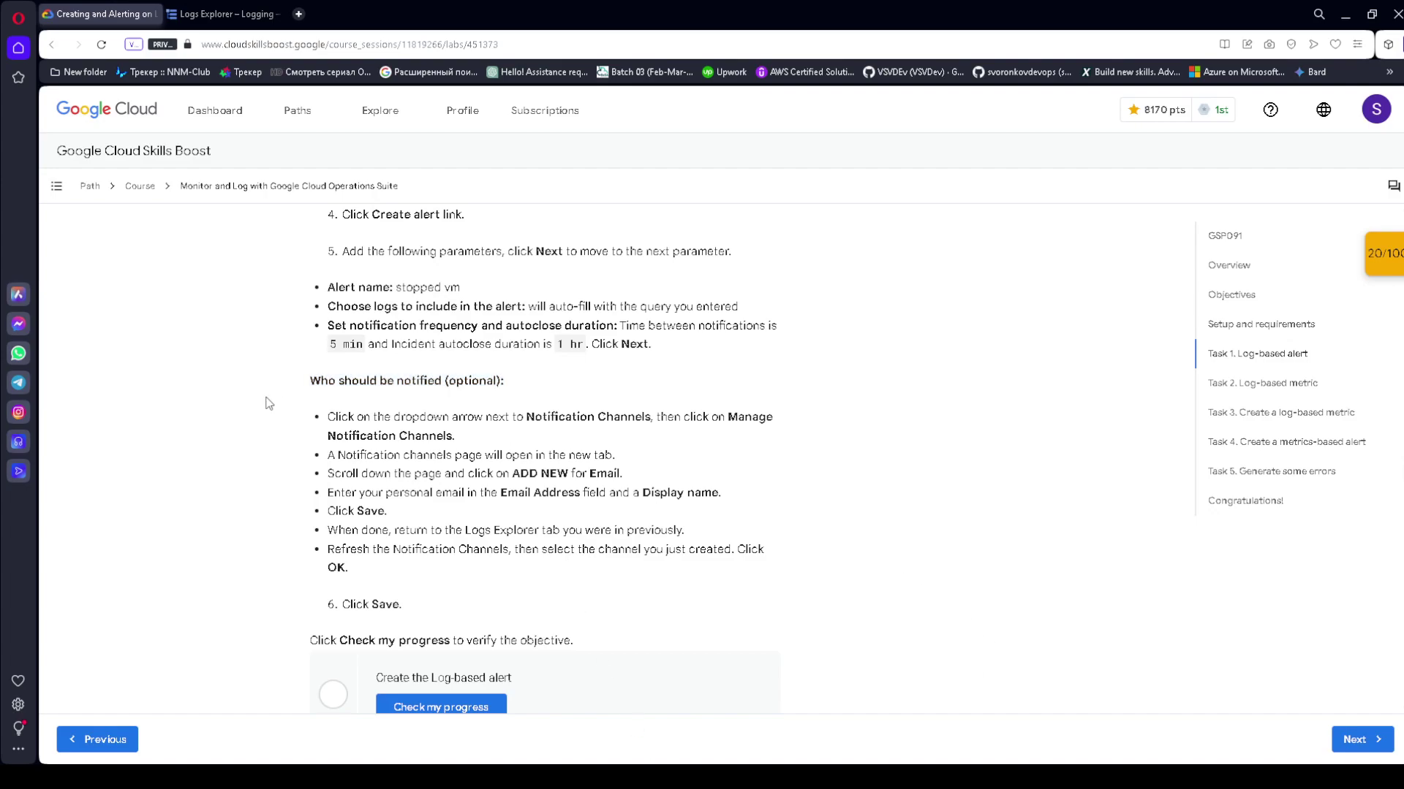
left_click_drag(312, 378, 512, 382)
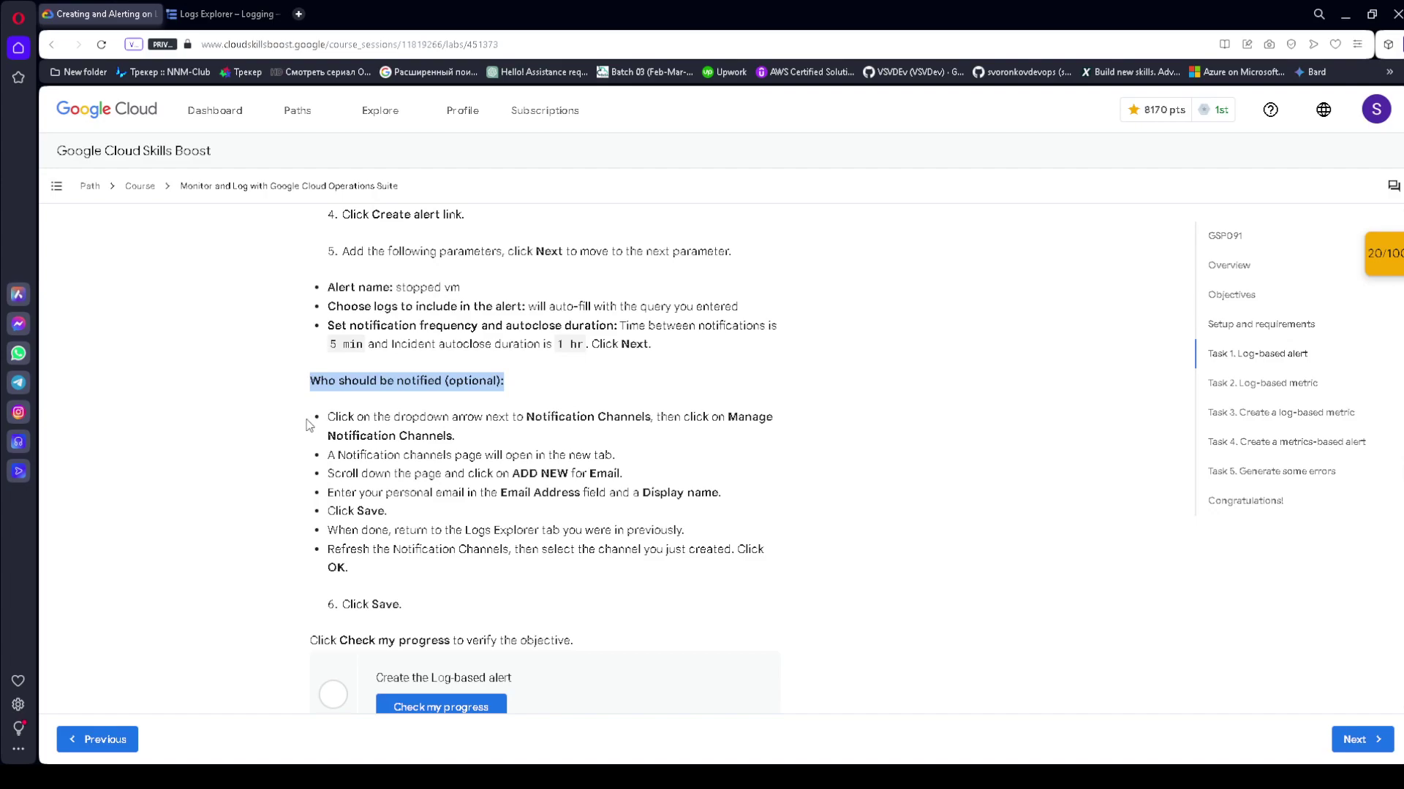
left_click(240, 13)
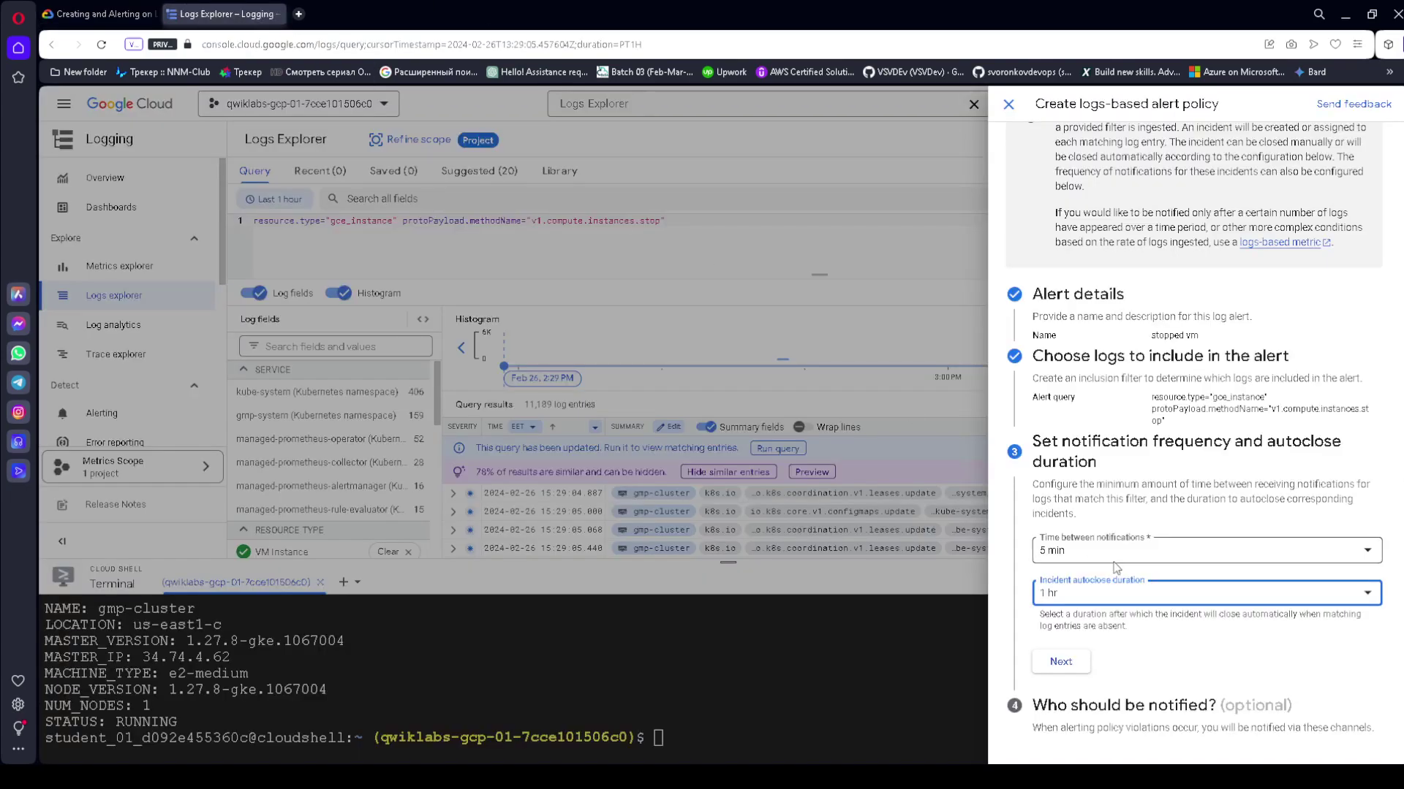
left_click(1056, 663)
left_click(1119, 676)
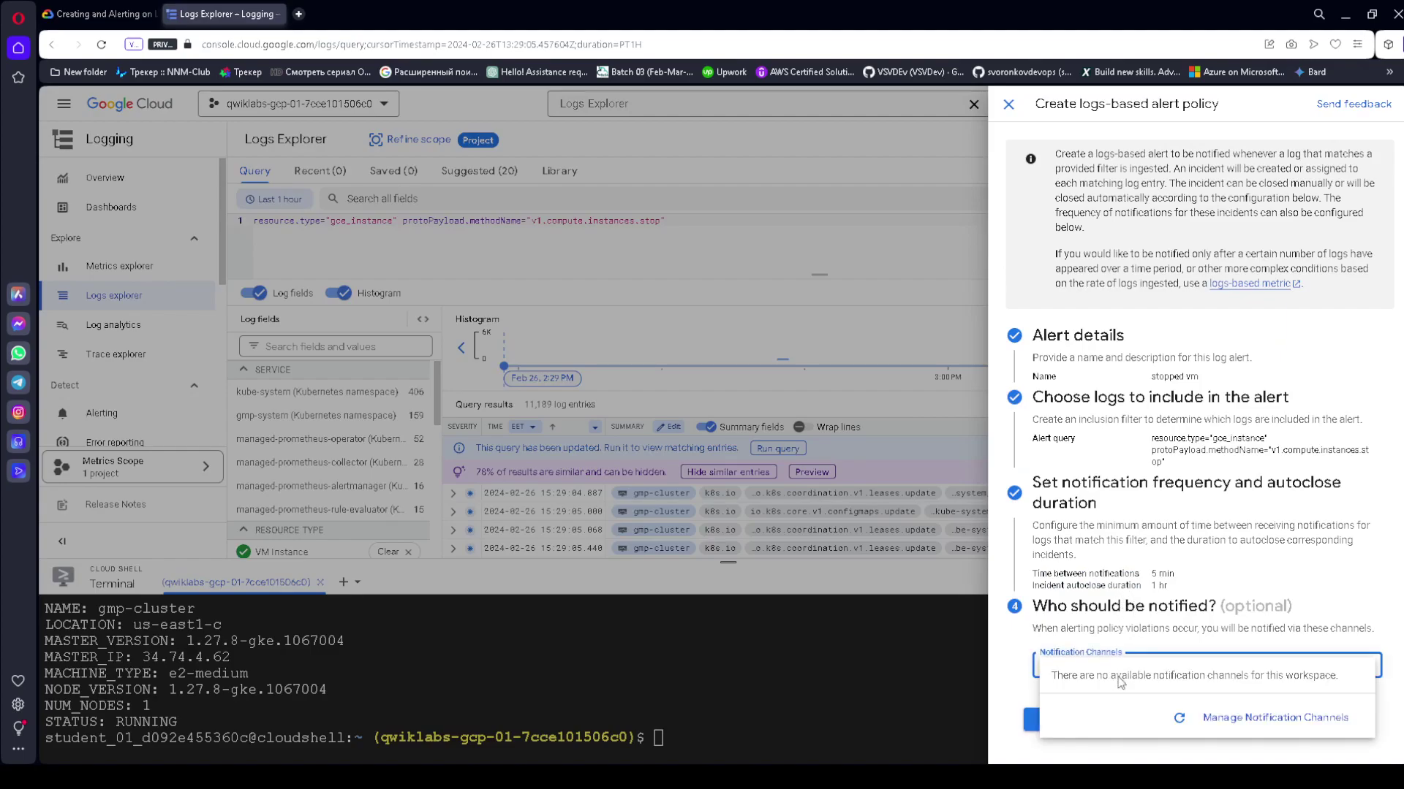
left_click(1255, 719)
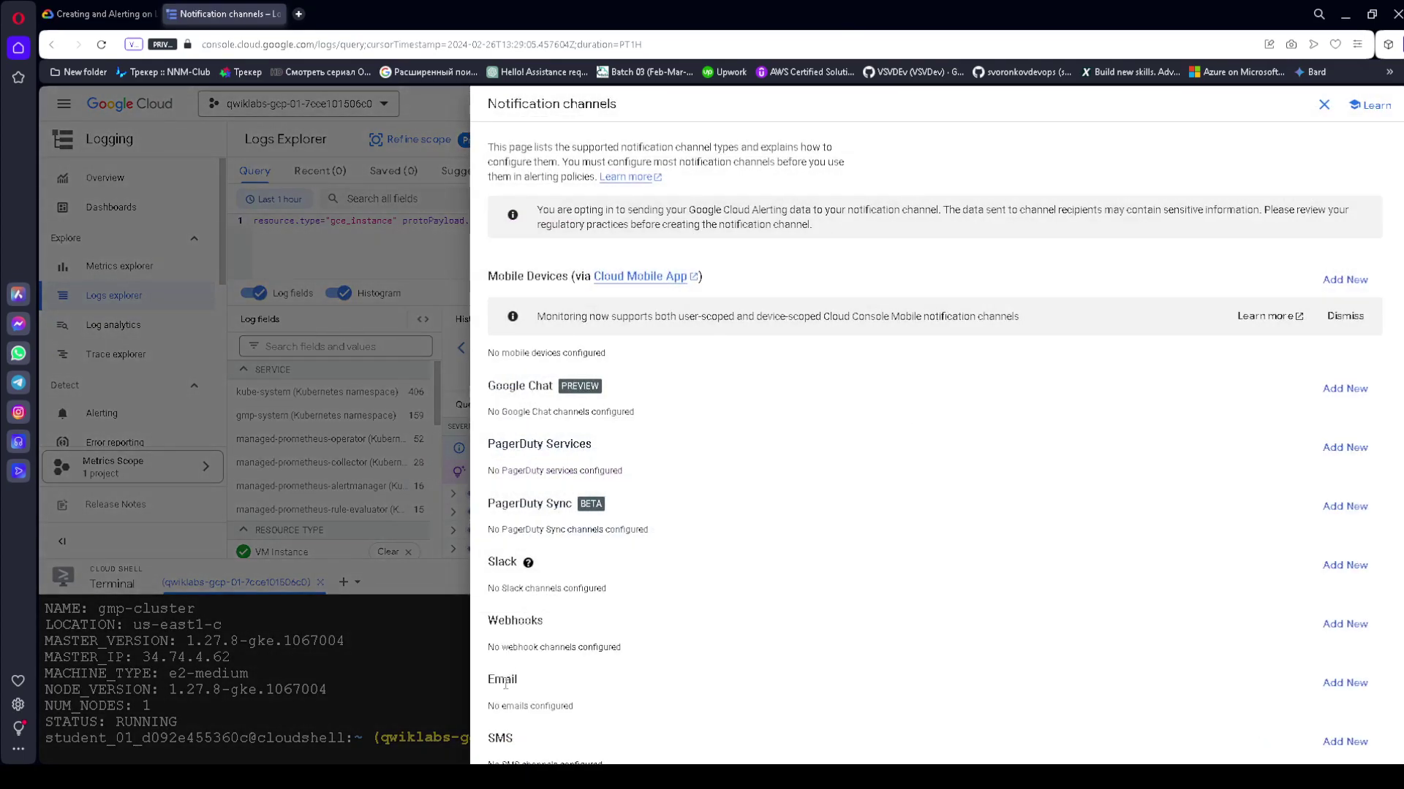
- Create an email notification channel with the personal email address and a display name, and save it
left_click(1344, 683)
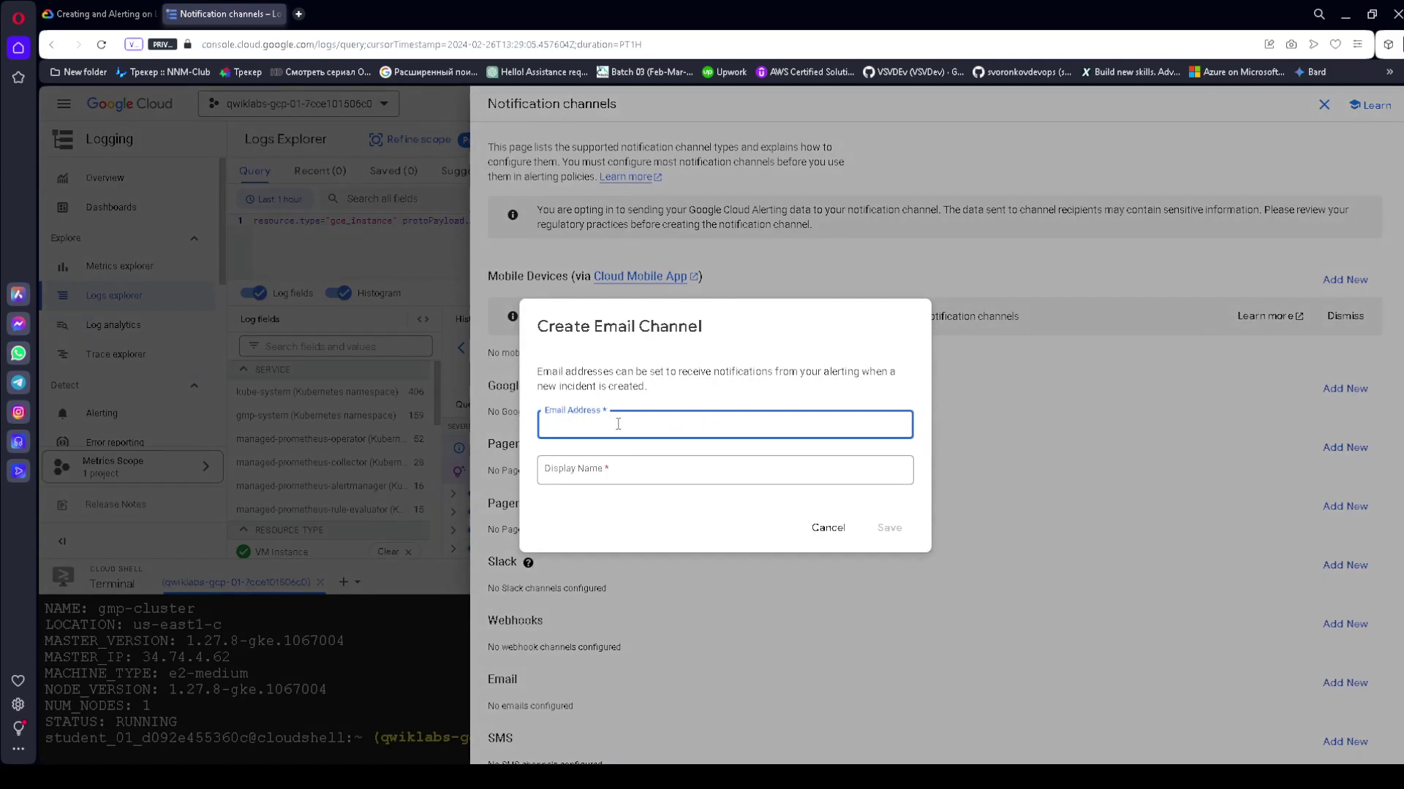
key("ctrl+v")
left_click(605, 470)
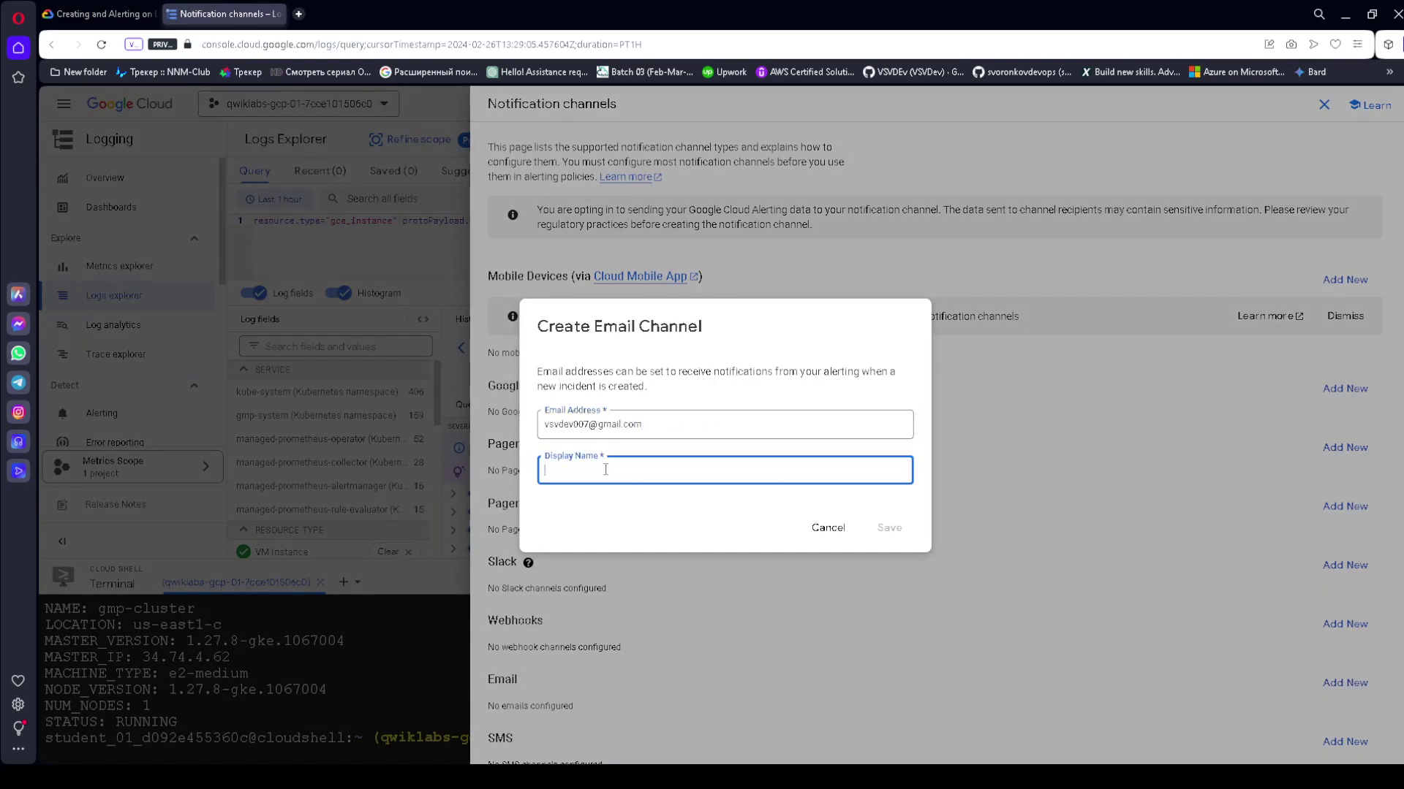
type("vsvdev")
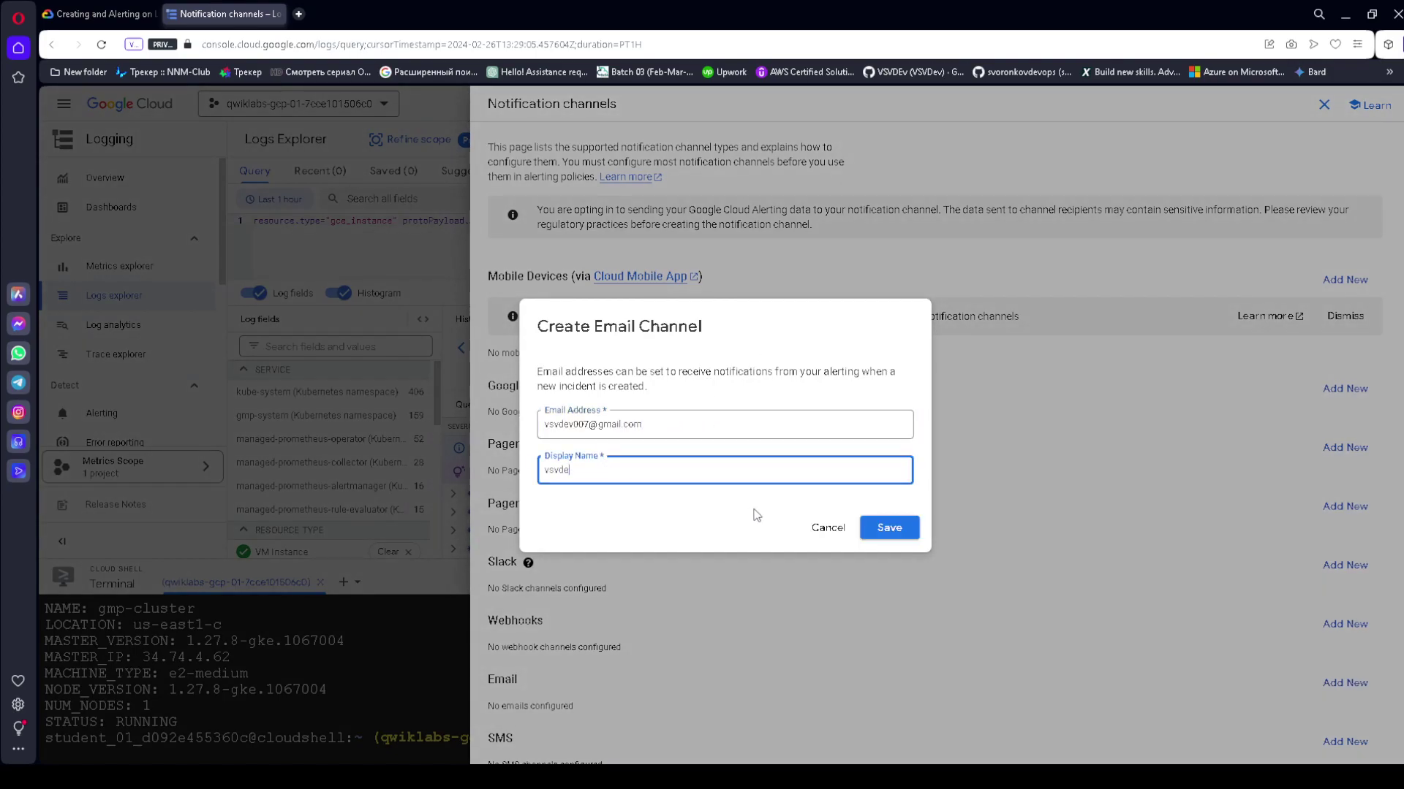
left_click(906, 528)
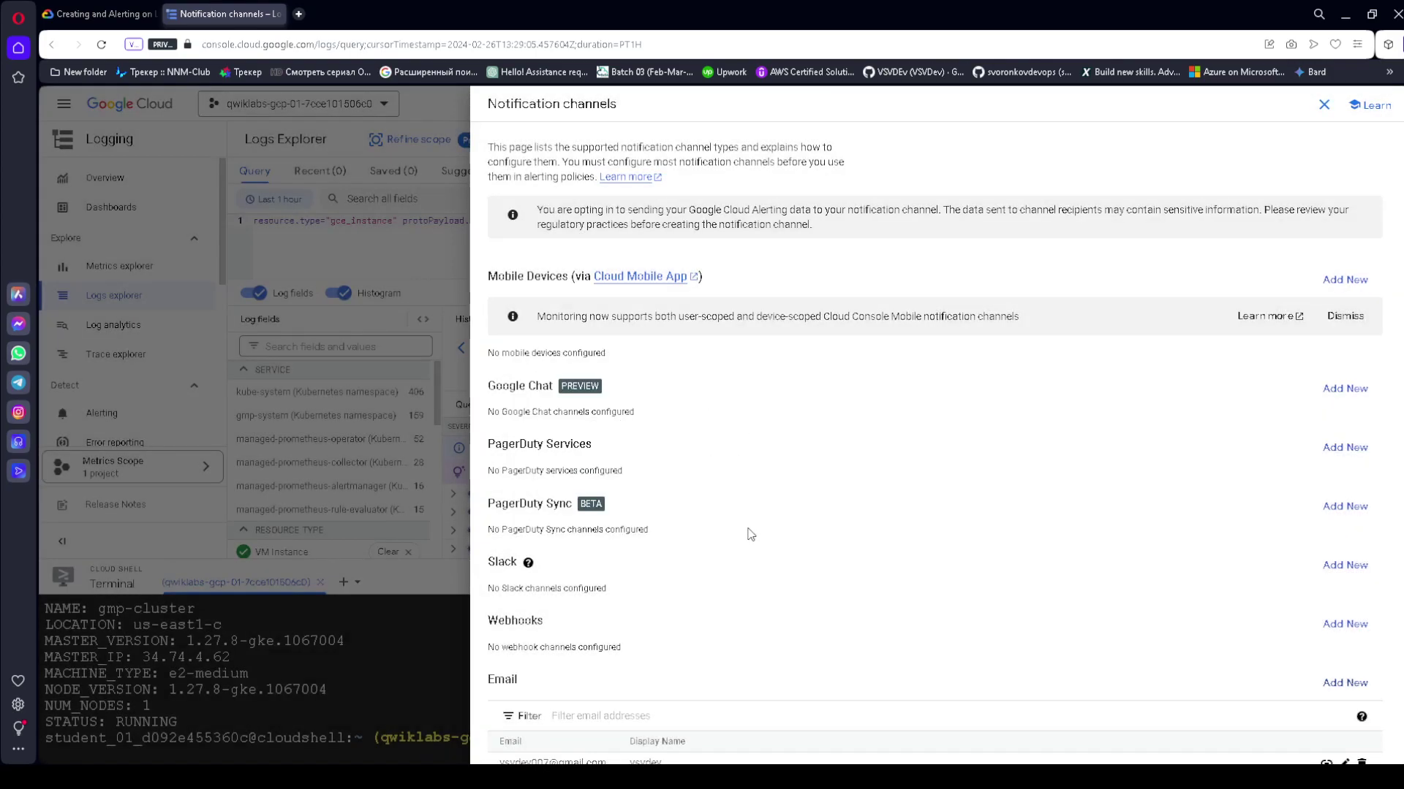
- Review and close the notification channels page, refresh the policy's channel list, and assign the newly created email channel
scroll(753, 530, "down", 2)
scroll(1018, 375, "up", 2)
scroll(1019, 461, "down", 2)
scroll(1220, 160, "up", 2)
left_click(1323, 106)
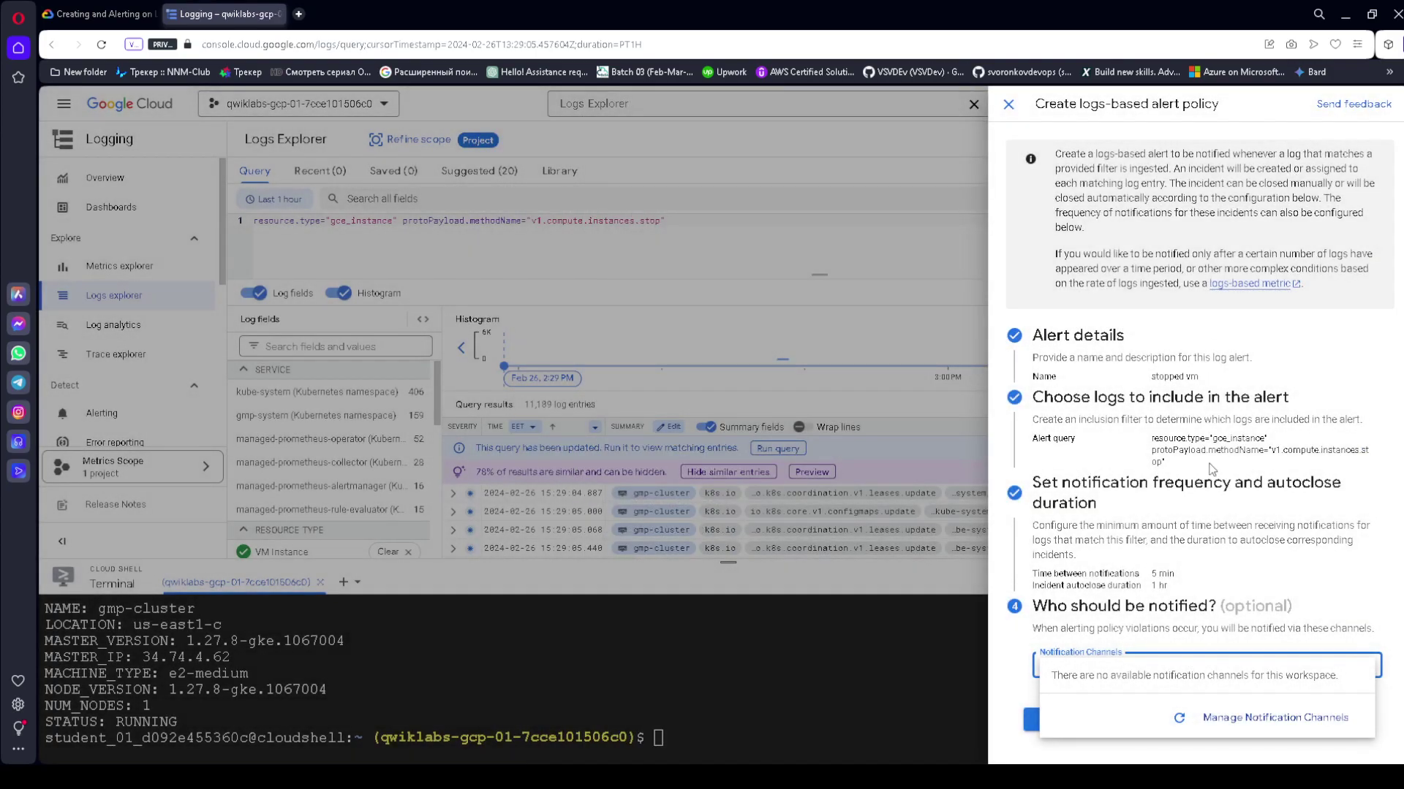
left_click(1178, 718)
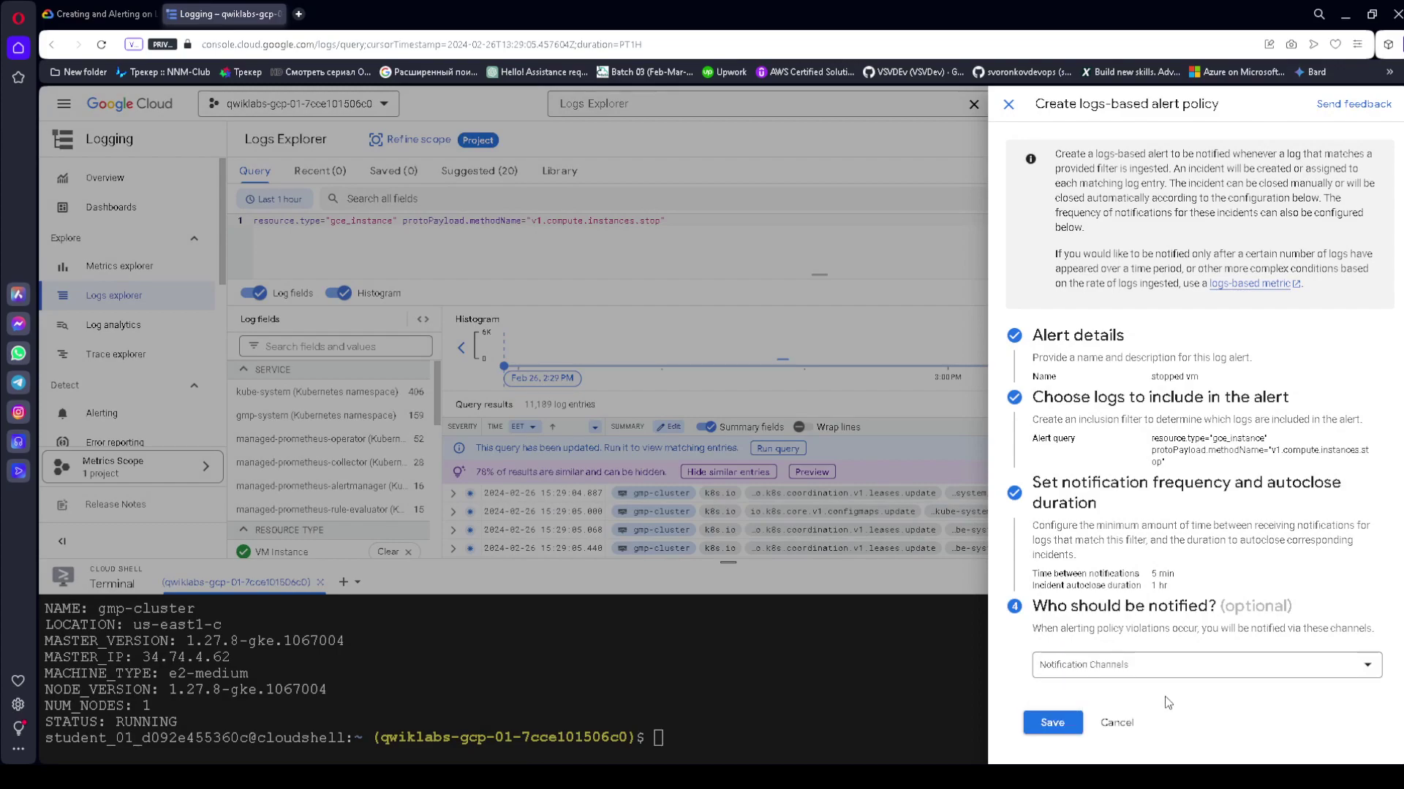
left_click(1095, 666)
left_click(1057, 574)
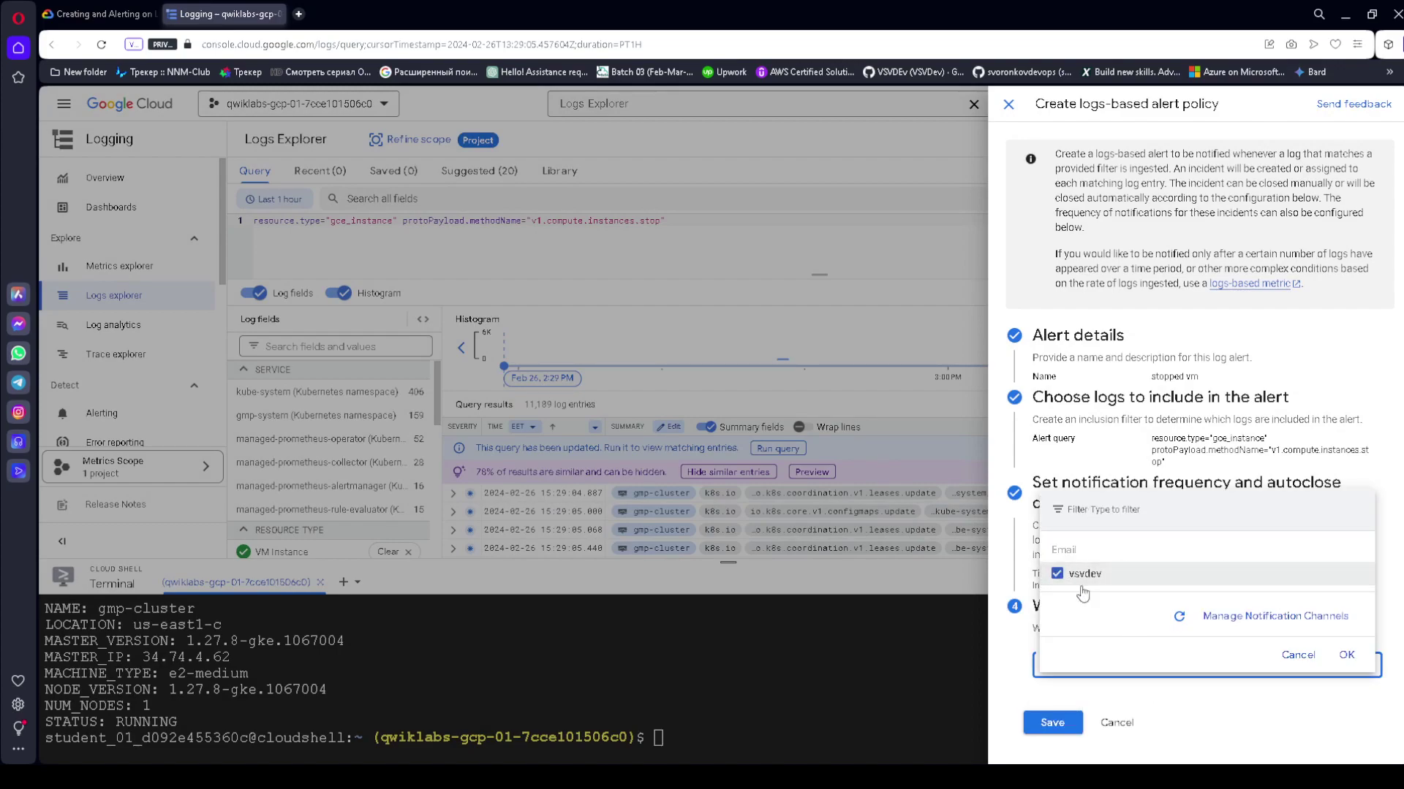
left_click(1349, 655)
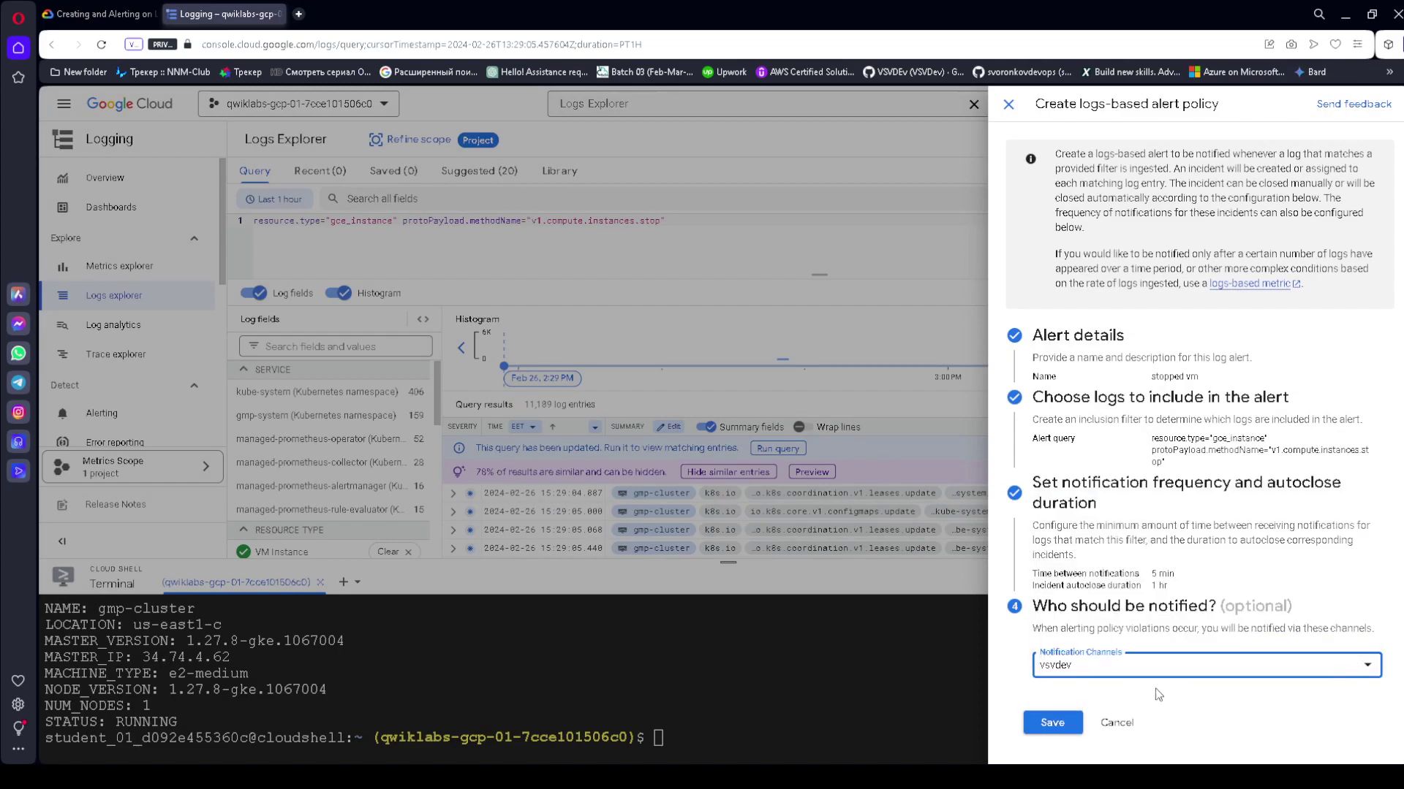
- Save the stopped vm alert policy, and check the lab progress for the Create the Log-based alert objective
left_click(1052, 723)
left_click(98, 14)
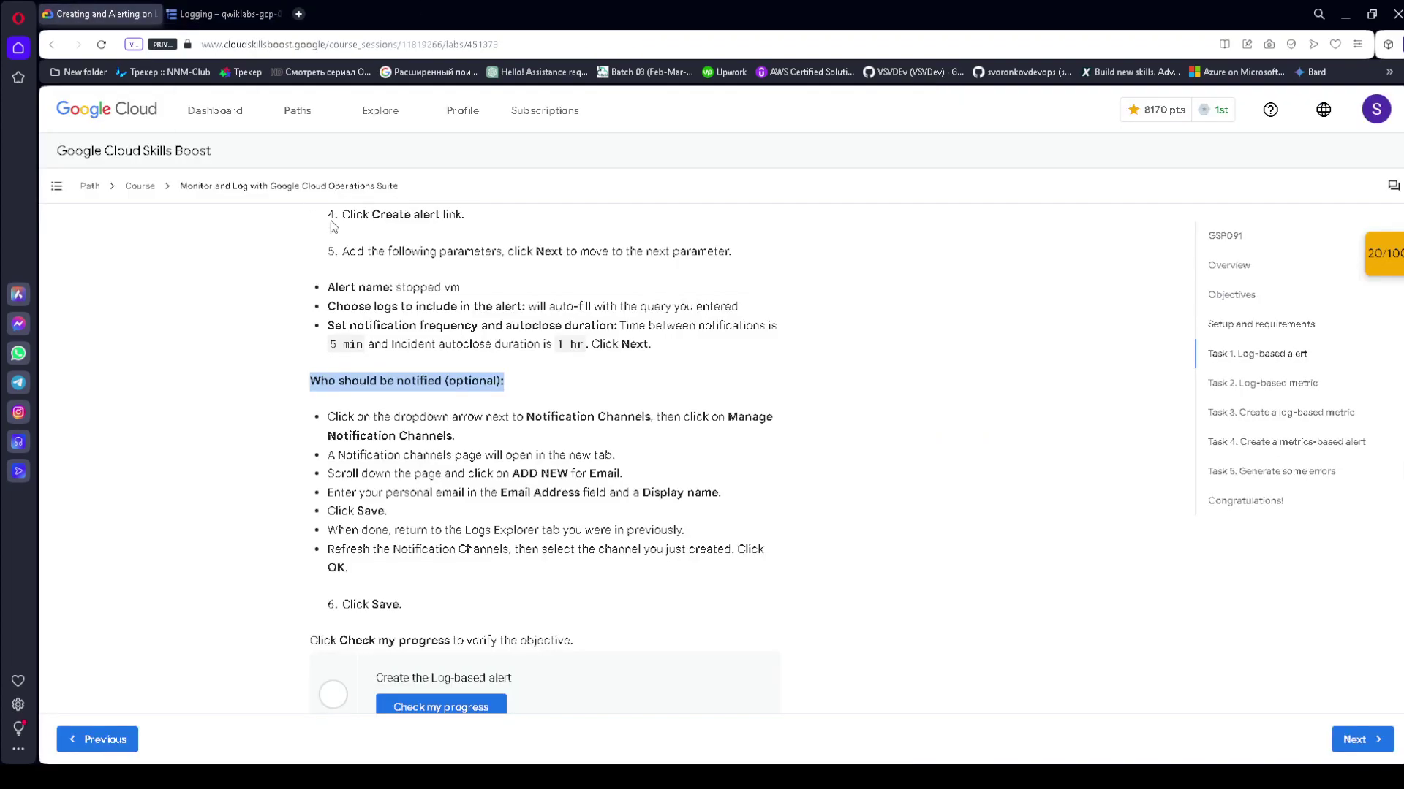
scroll(478, 531, "down", 1)
scroll(410, 500, "down", 1)
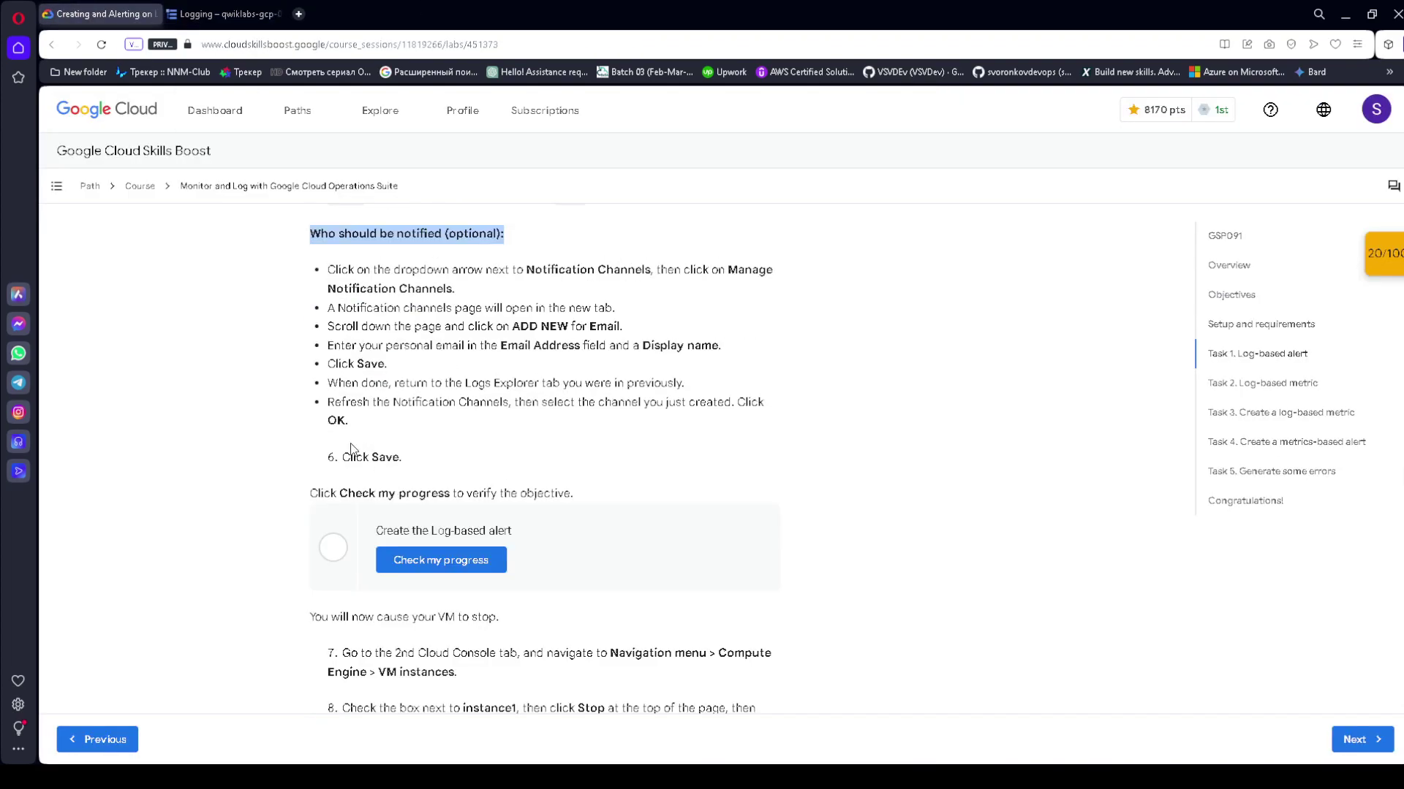
left_click_drag(342, 458, 429, 461)
left_click(223, 14)
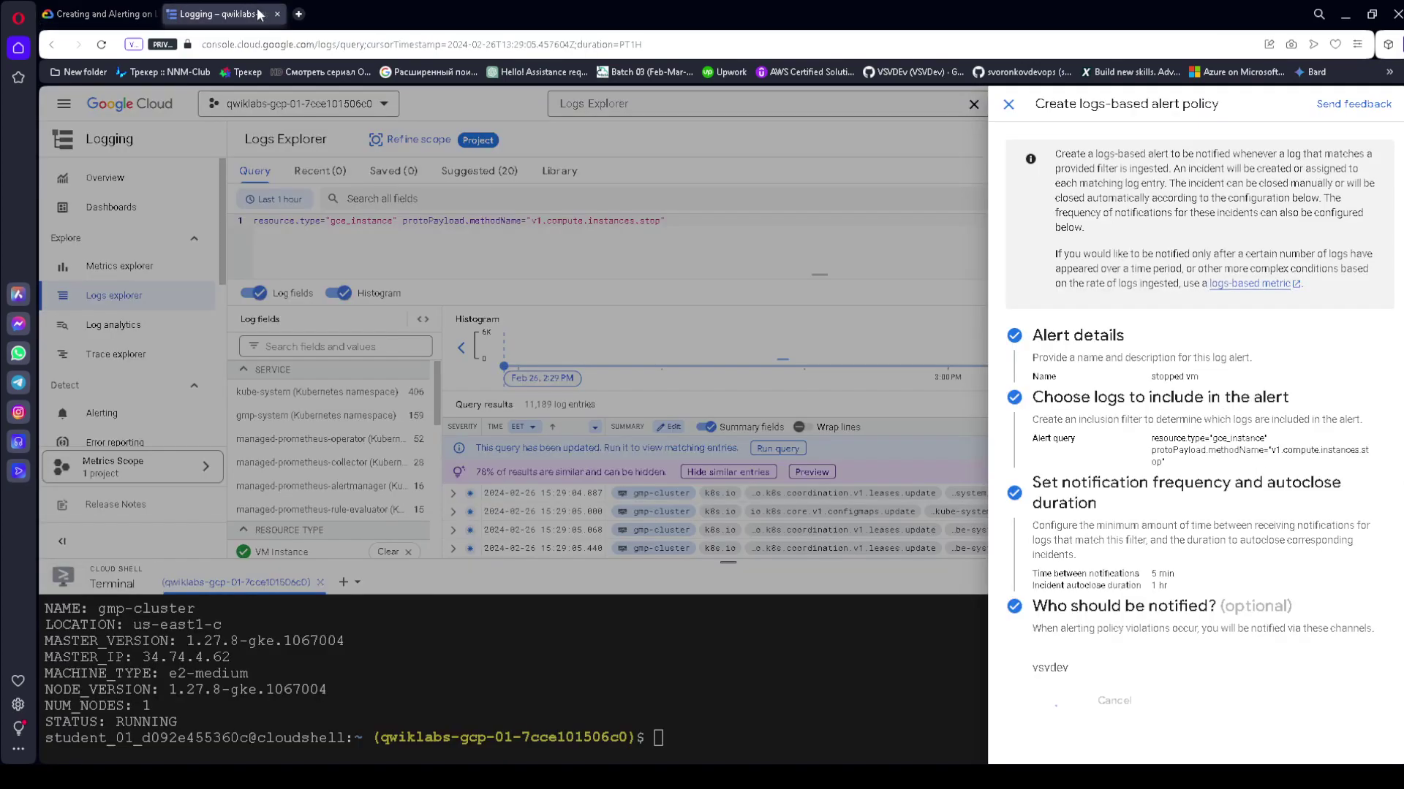
left_click(85, 9)
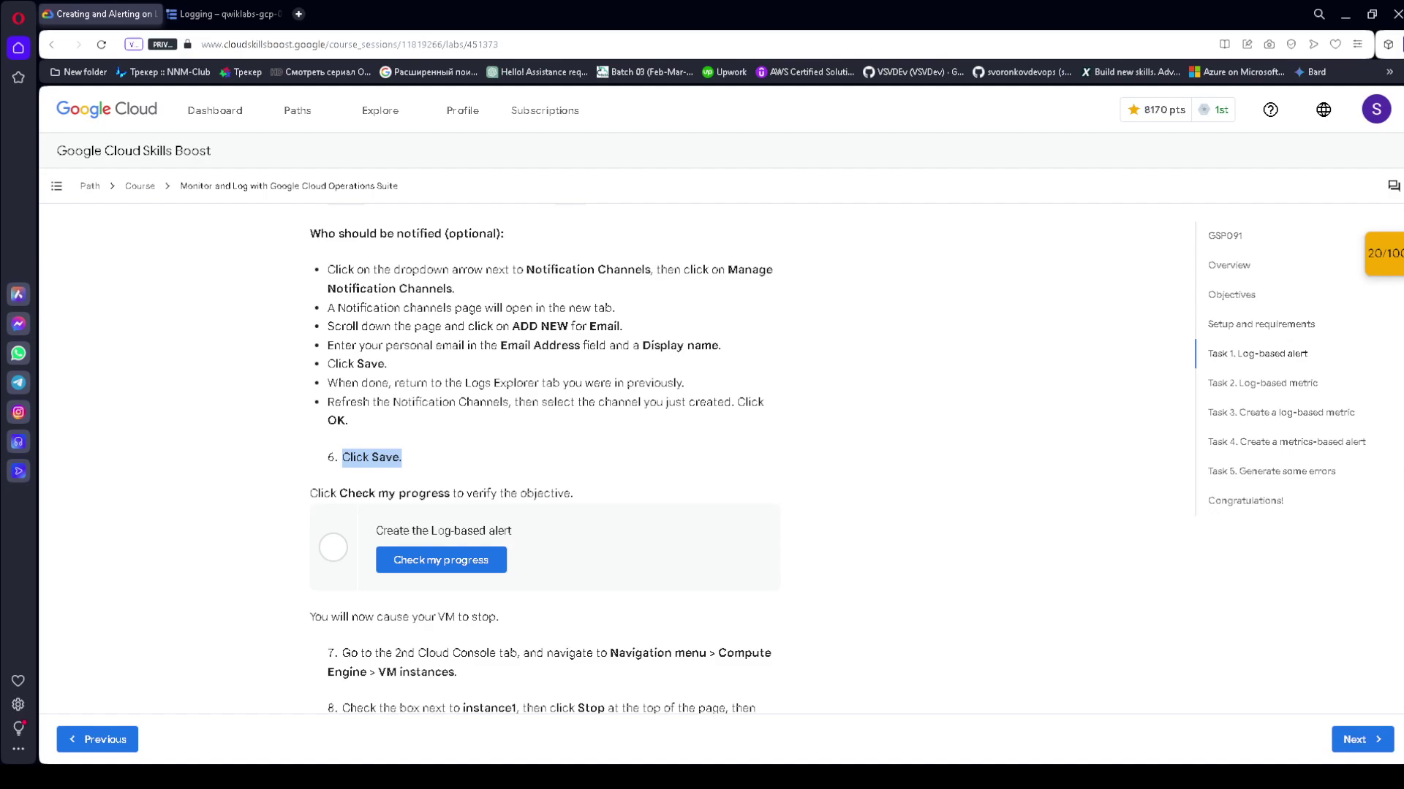
left_click(1035, 652)
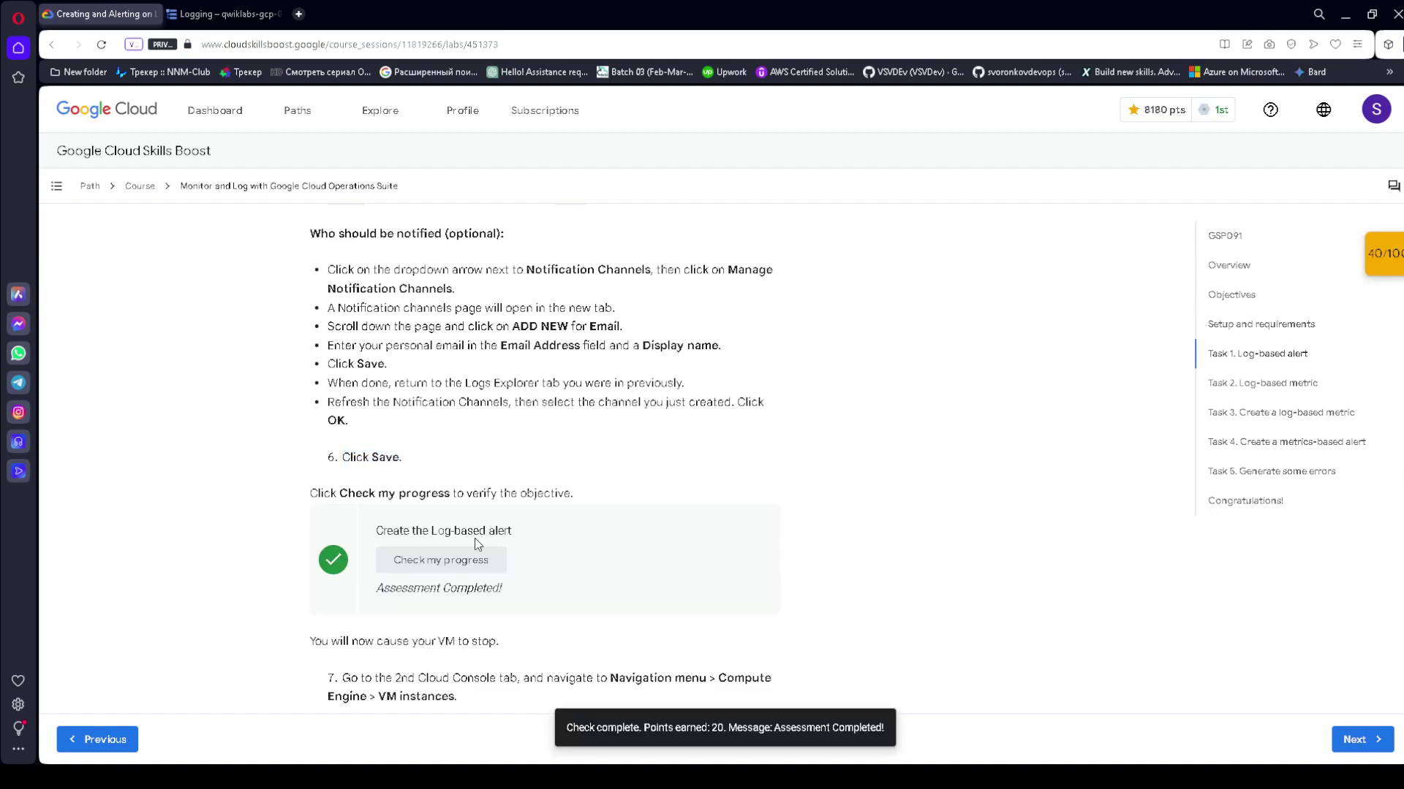
- Read the lab's instructions for stopping the VM and open the Compute Engine VM instances page separately from Logs Explorer
scroll(477, 544, "down", 3)
left_click_drag(306, 423, 565, 424)
scroll(413, 371, "down", 2)
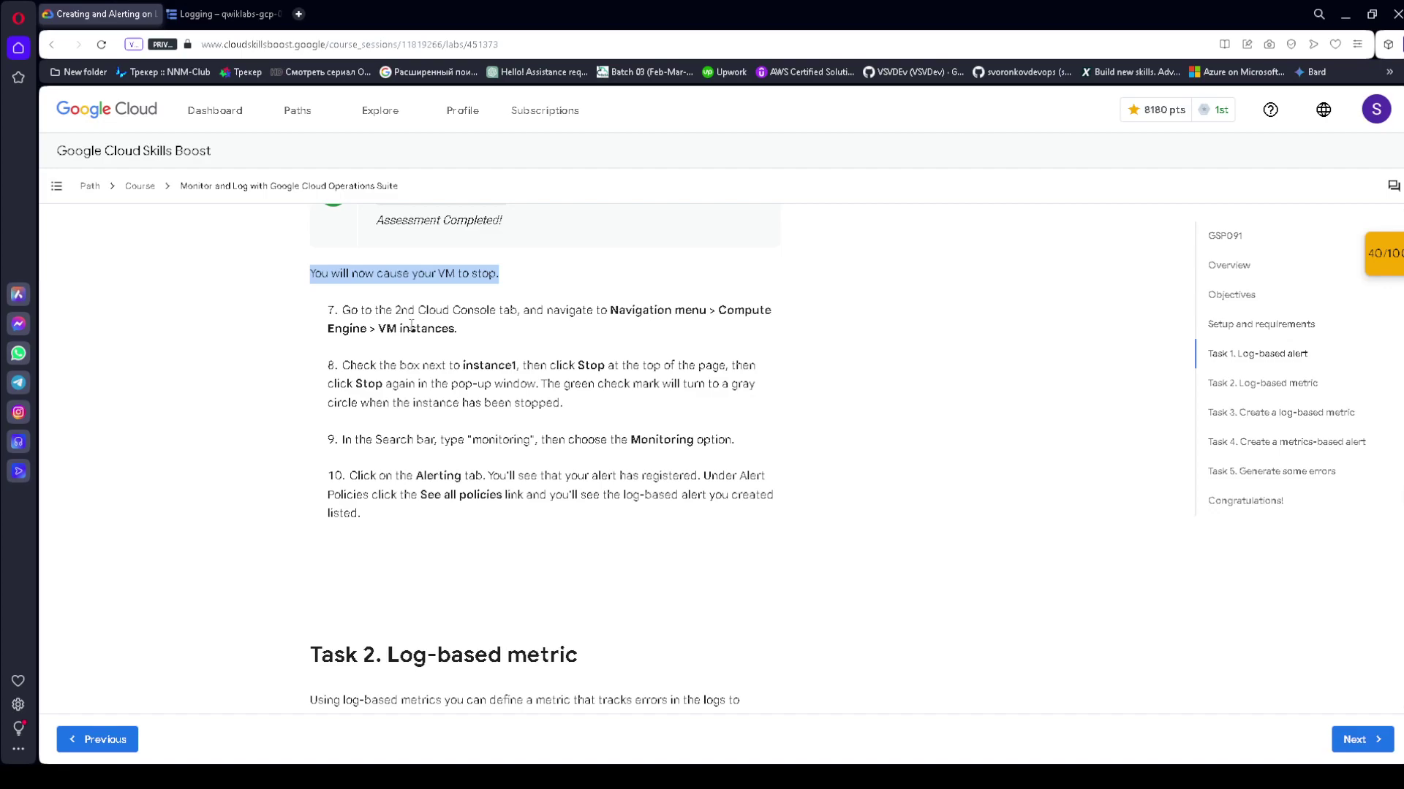
left_click(240, 3)
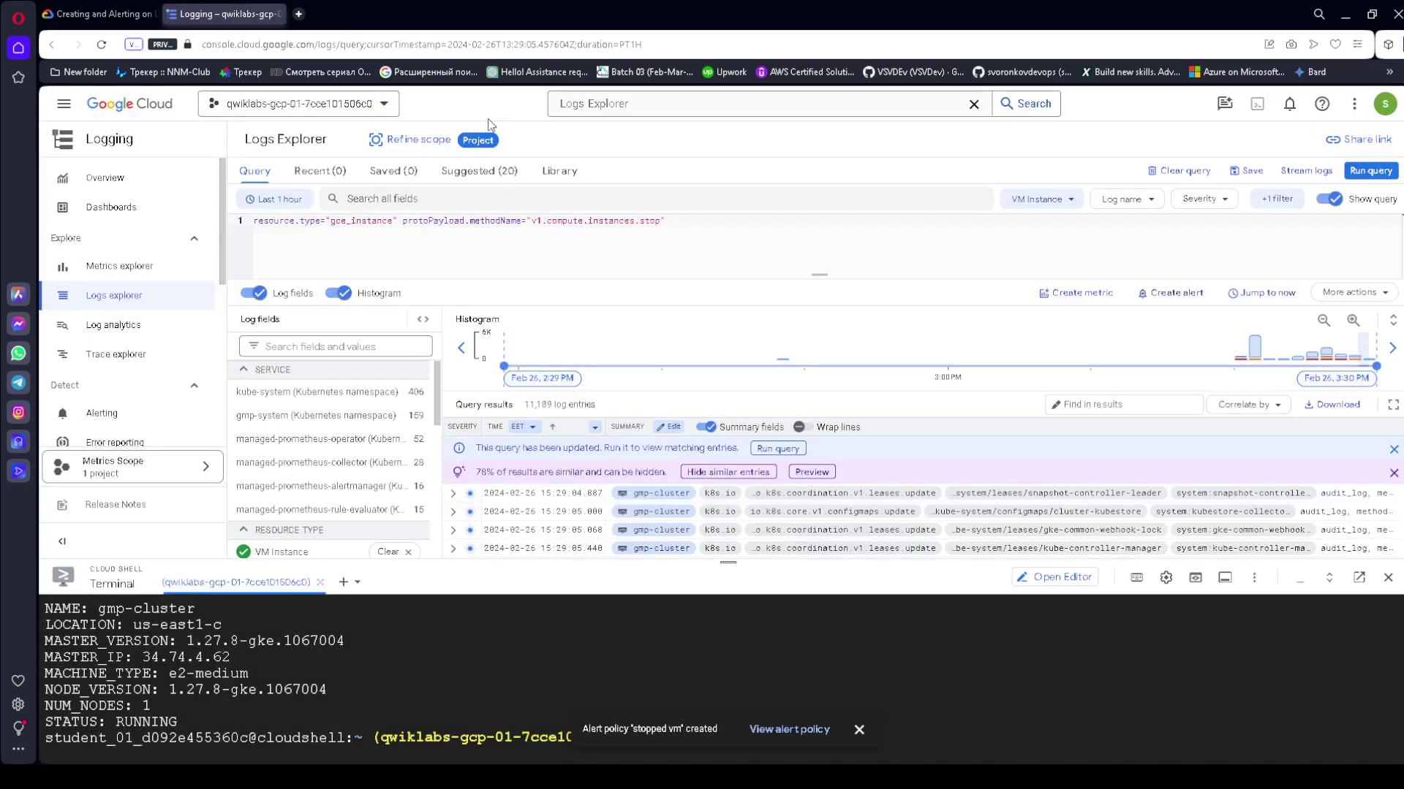
left_click(607, 105)
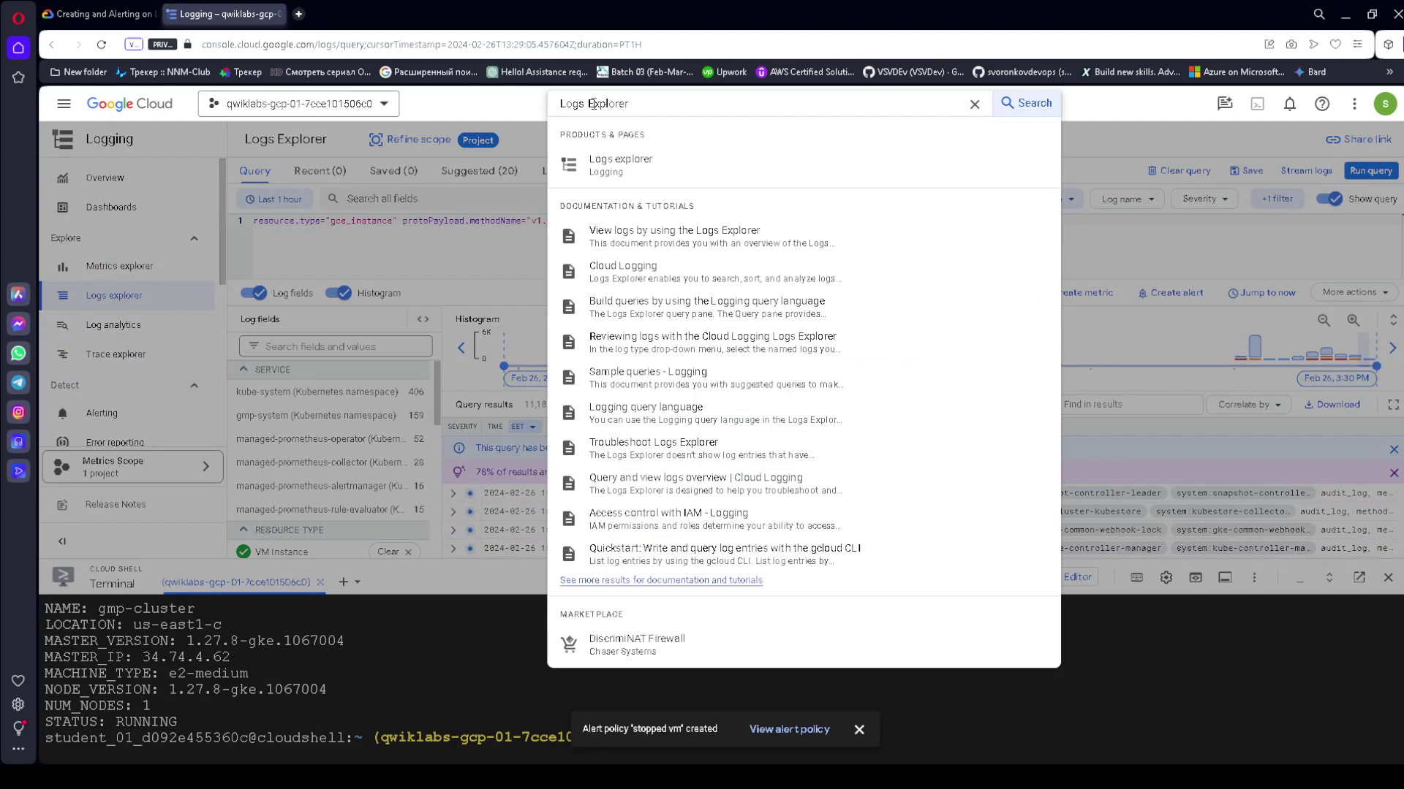
left_click(64, 103)
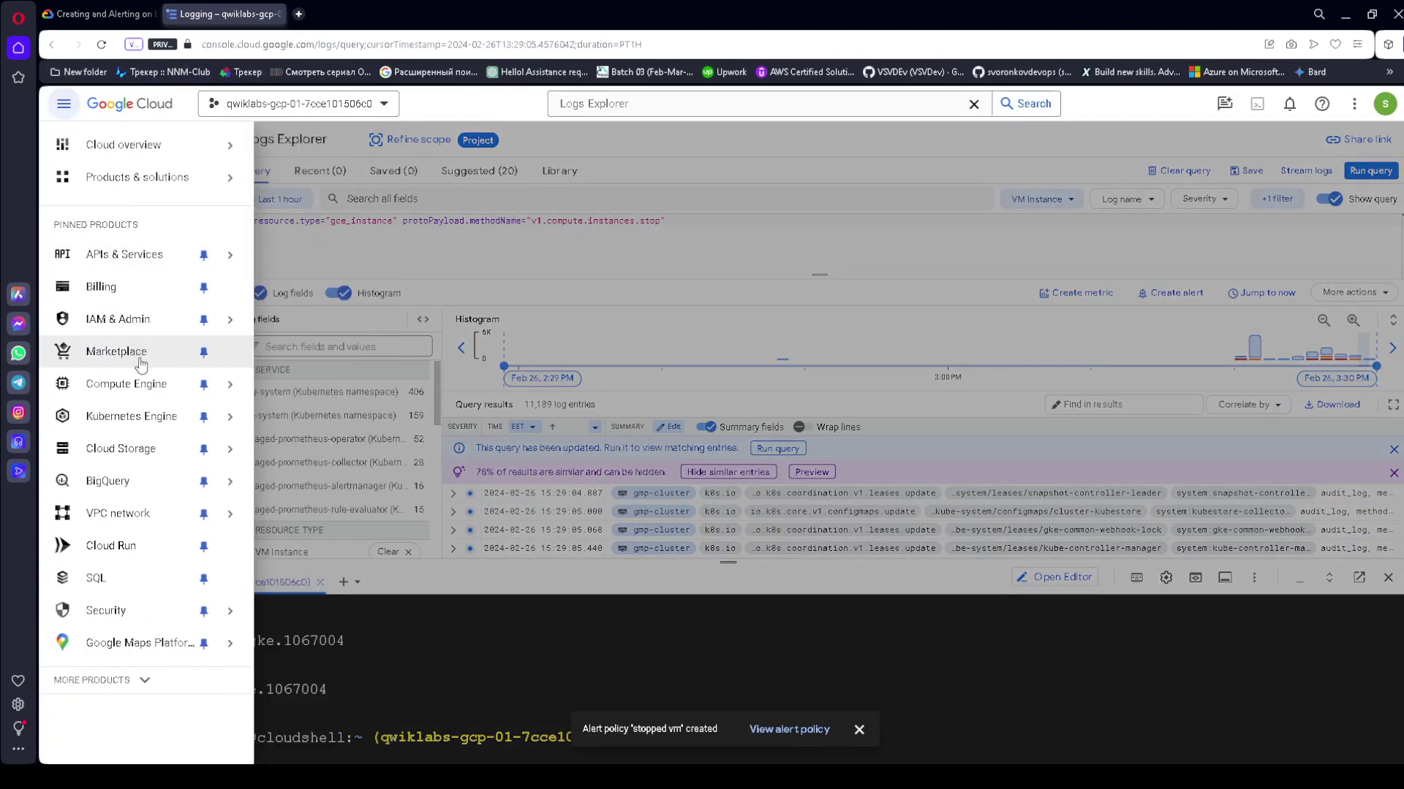
mouse_move(146, 384)
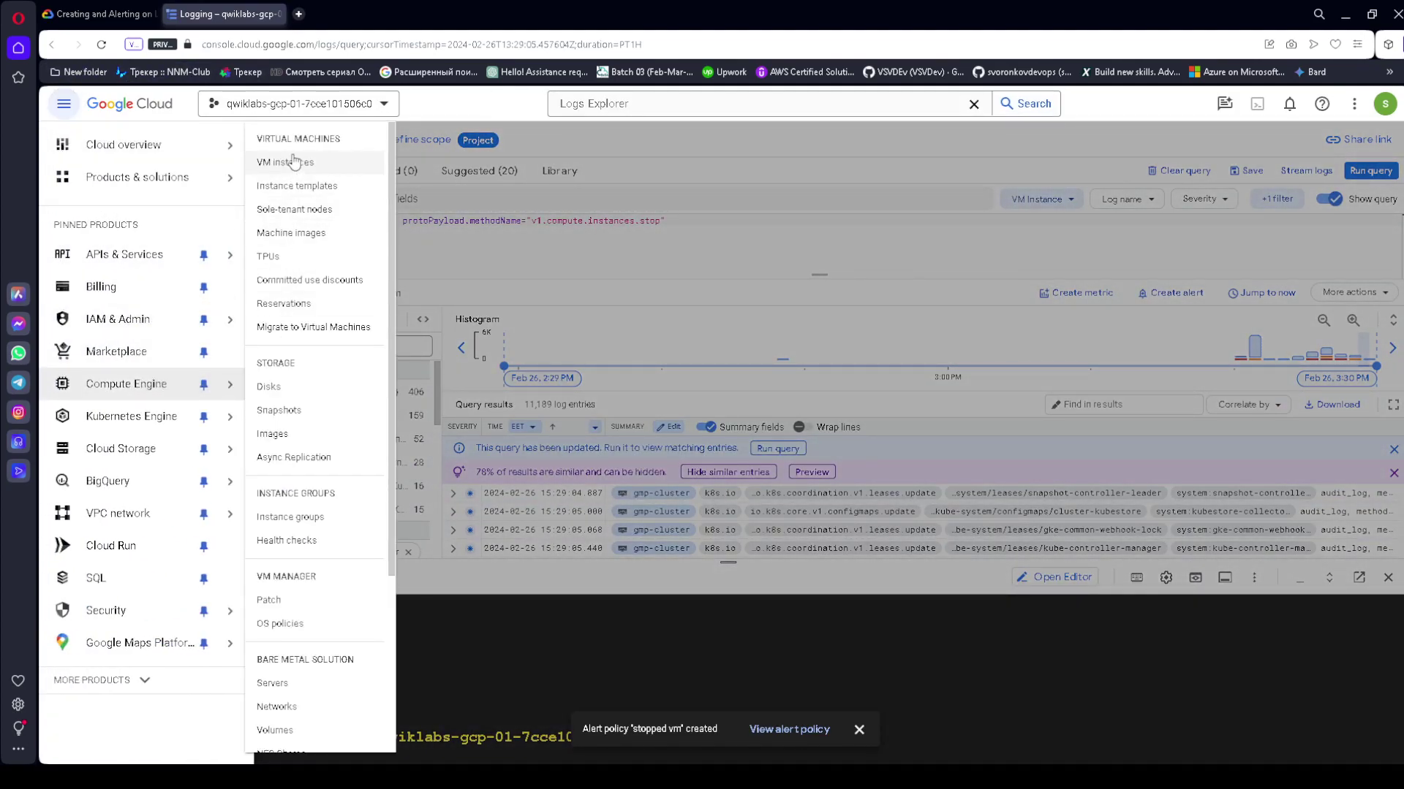
middle_click(295, 160)
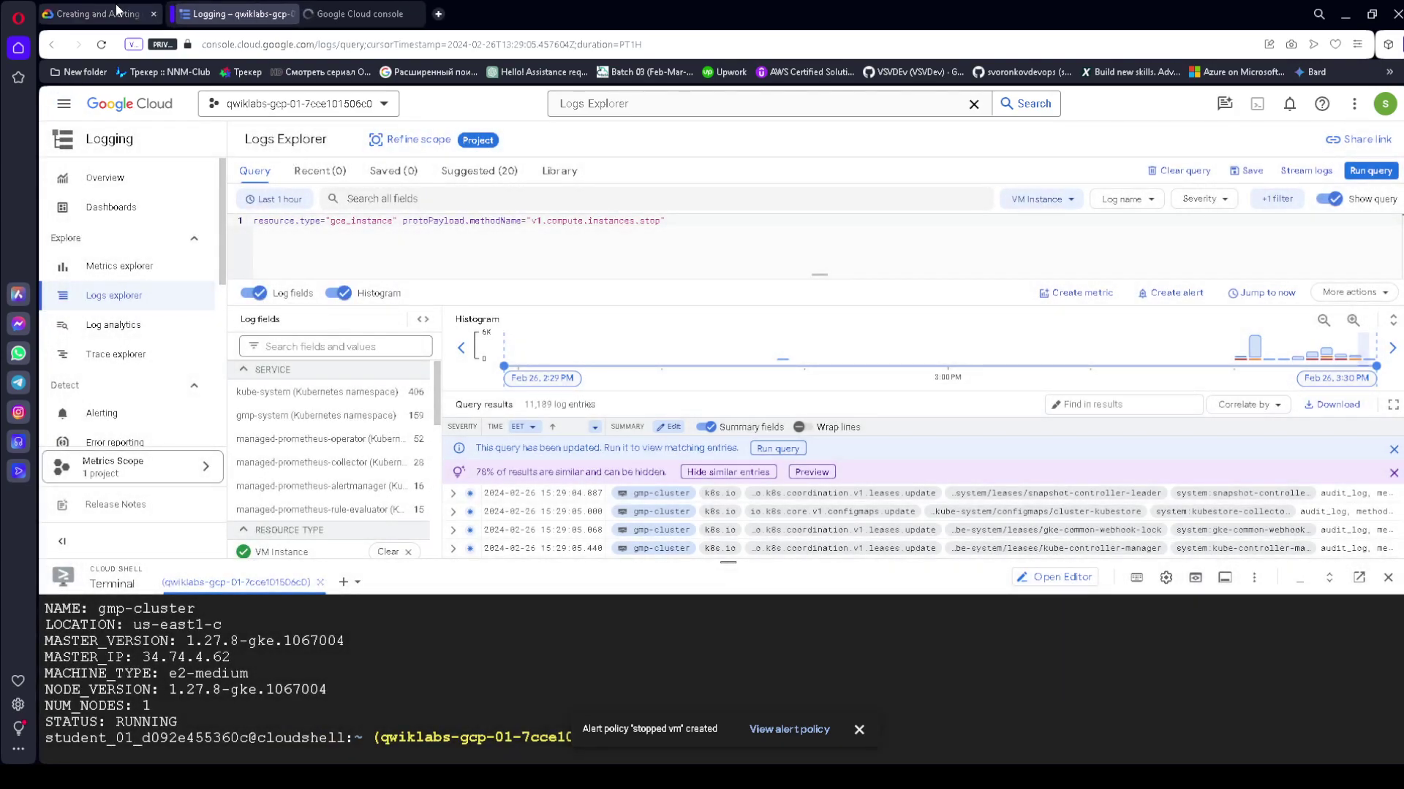
- Check the lab for the instance name, and stop the VM instance1, confirming the stop
left_click(116, 3)
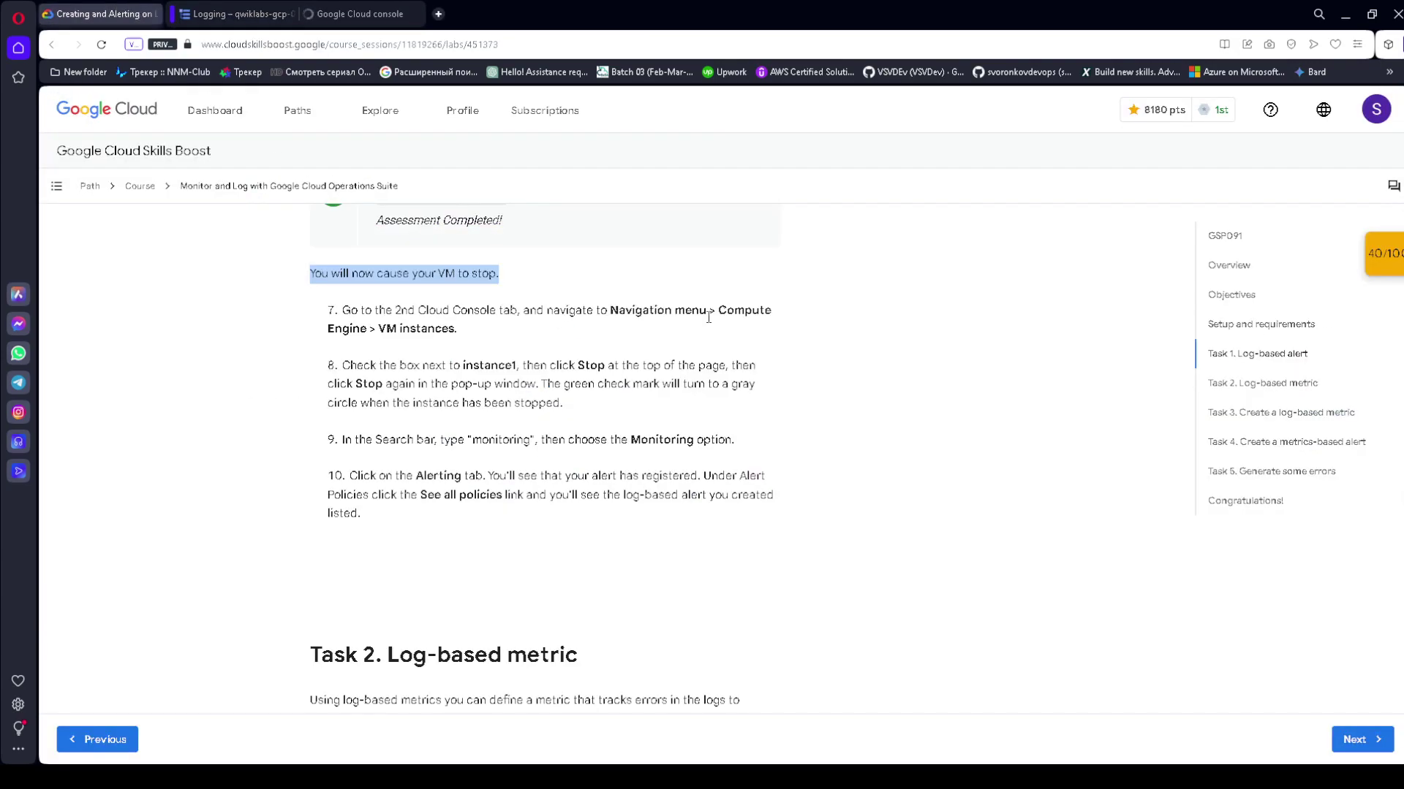
left_click_drag(462, 365, 516, 365)
left_click(358, 14)
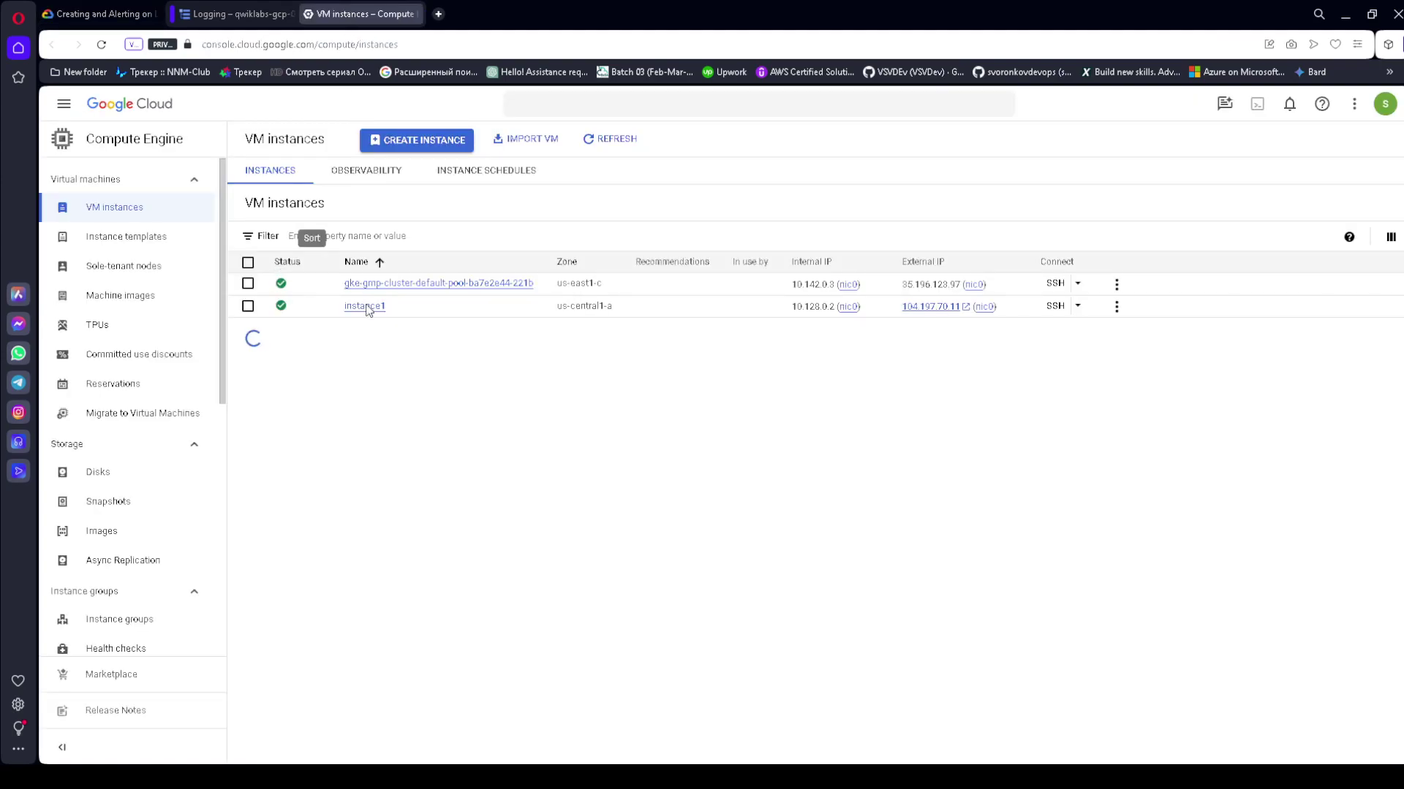
left_click(248, 306)
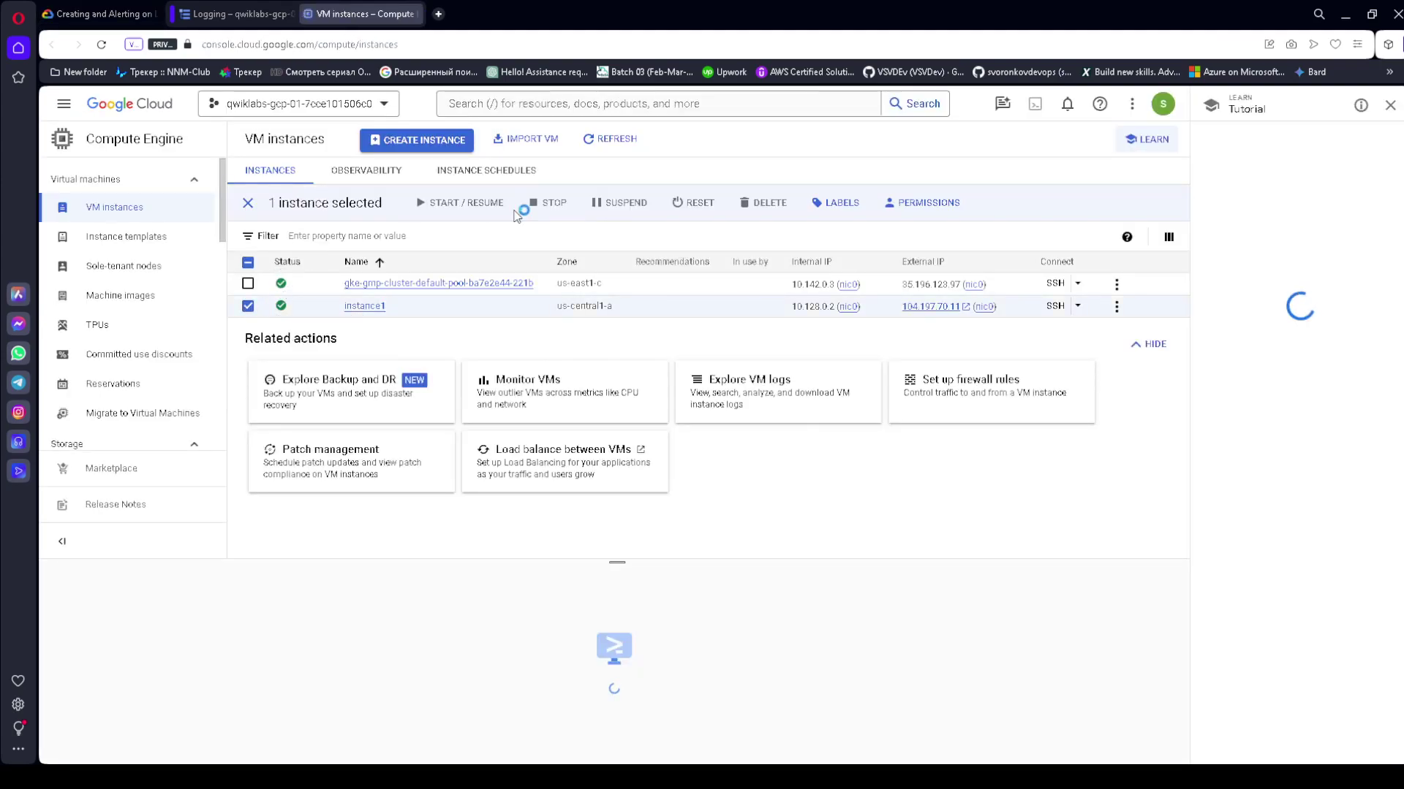
left_click(548, 203)
left_click(788, 513)
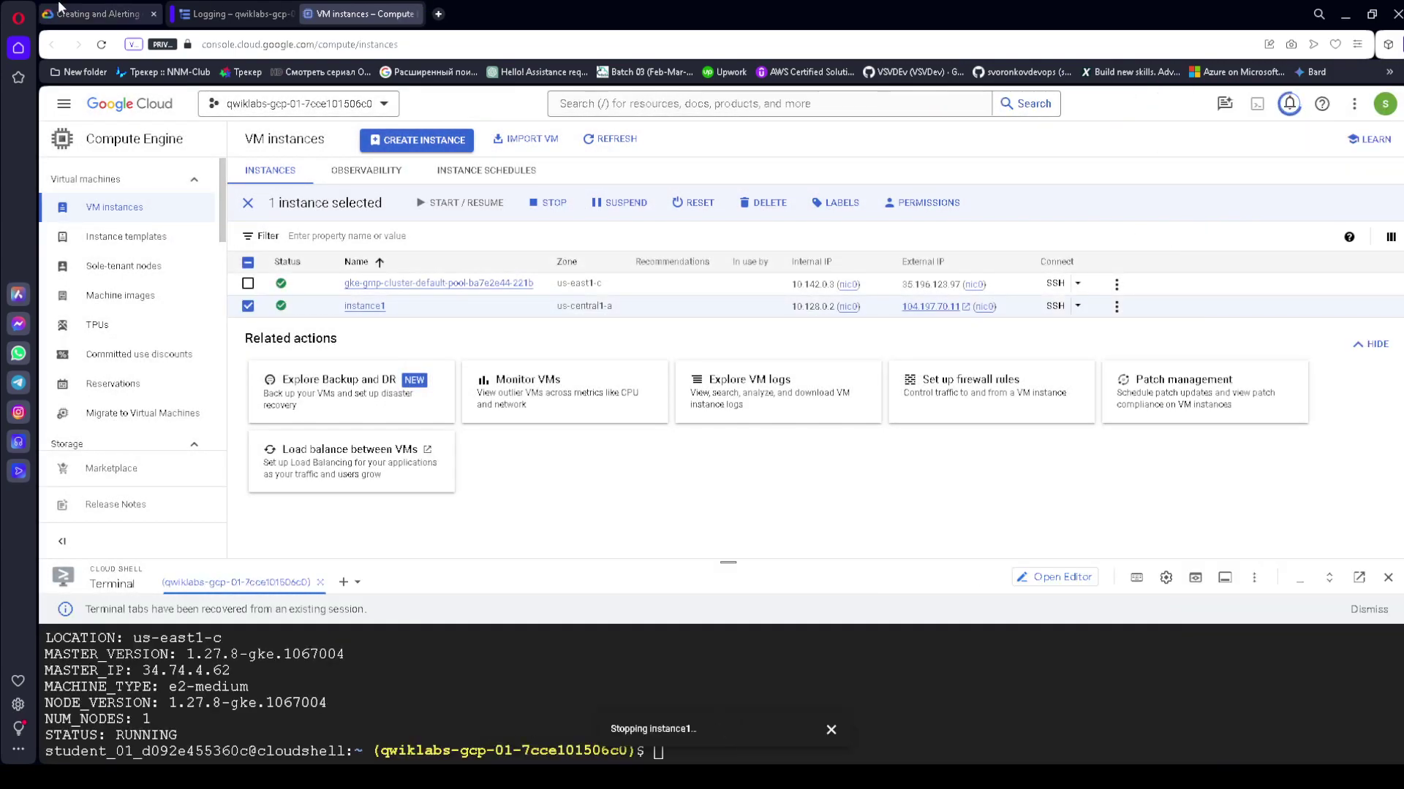
- Following the lab's next instruction, search the console for Monitoring and open its Alerting page
left_click(98, 13)
scroll(564, 370, "down", 1)
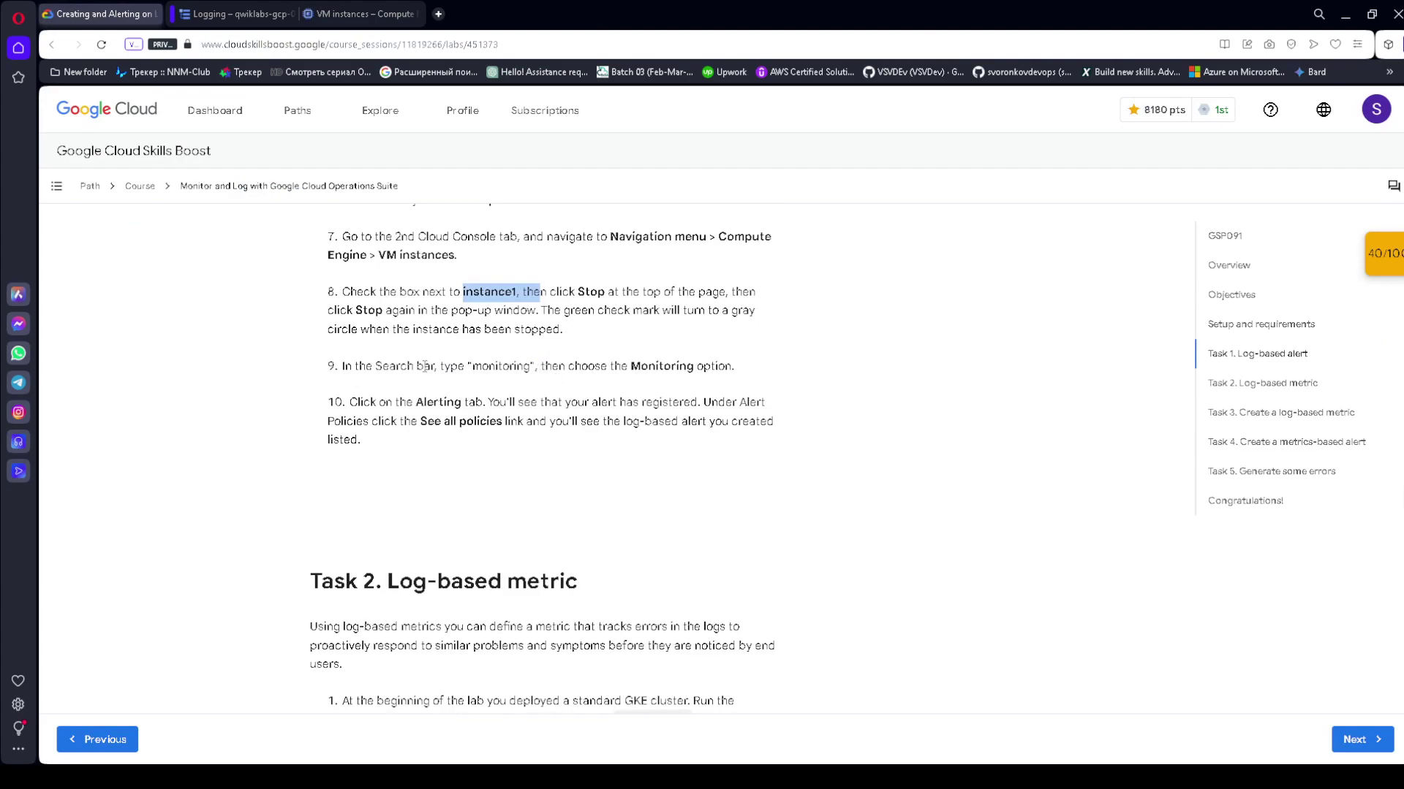
left_click_drag(355, 365, 750, 367)
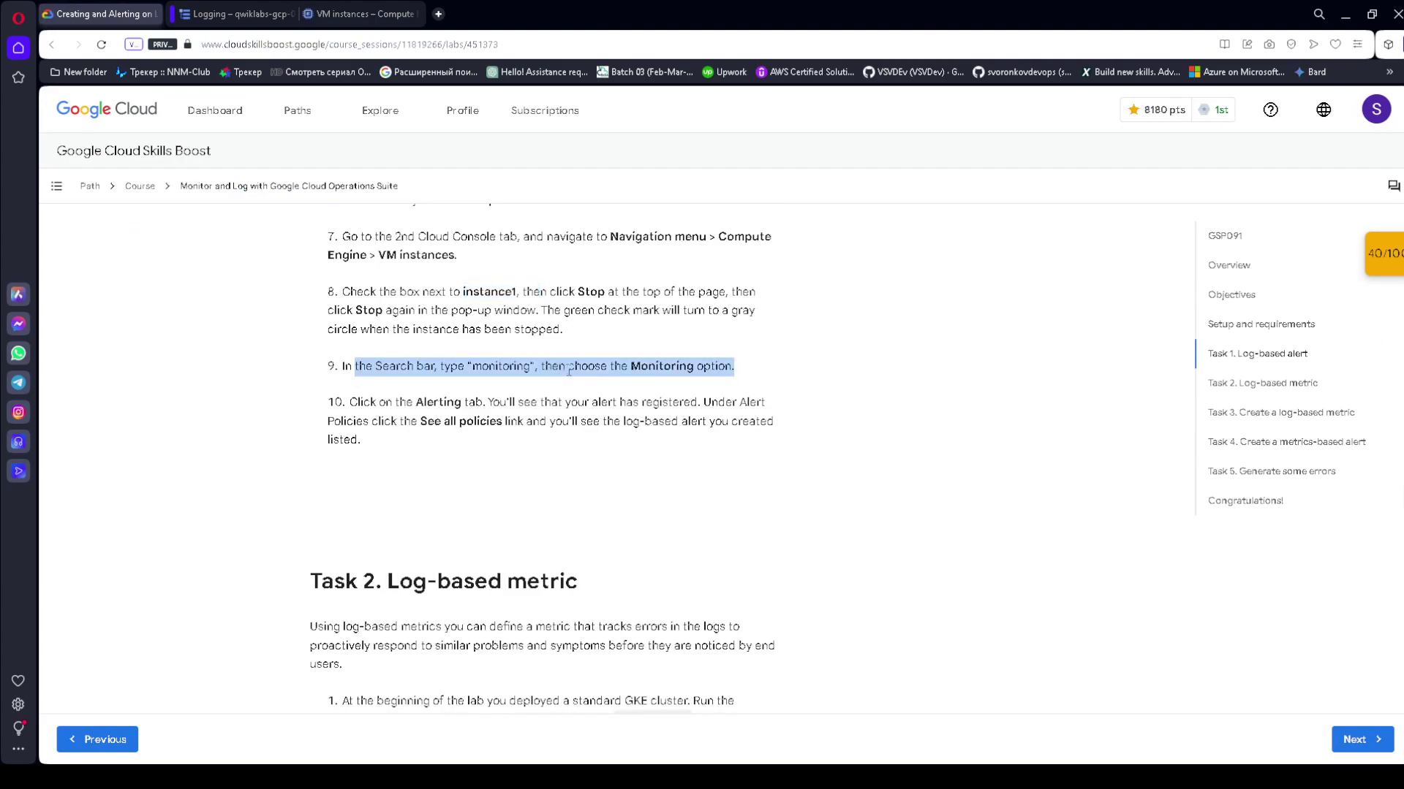
double_click(652, 367)
key("ctrl+c")
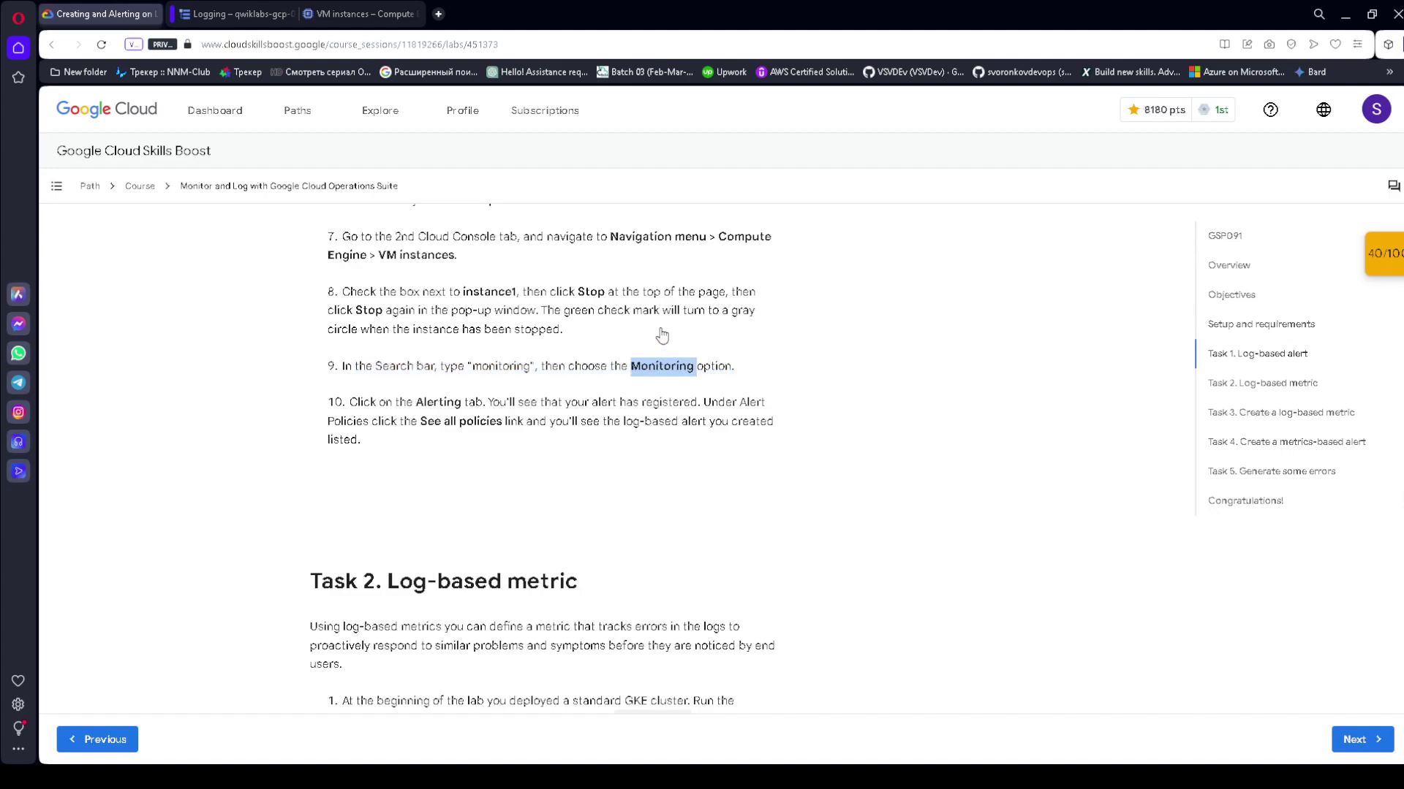
left_click(346, 14)
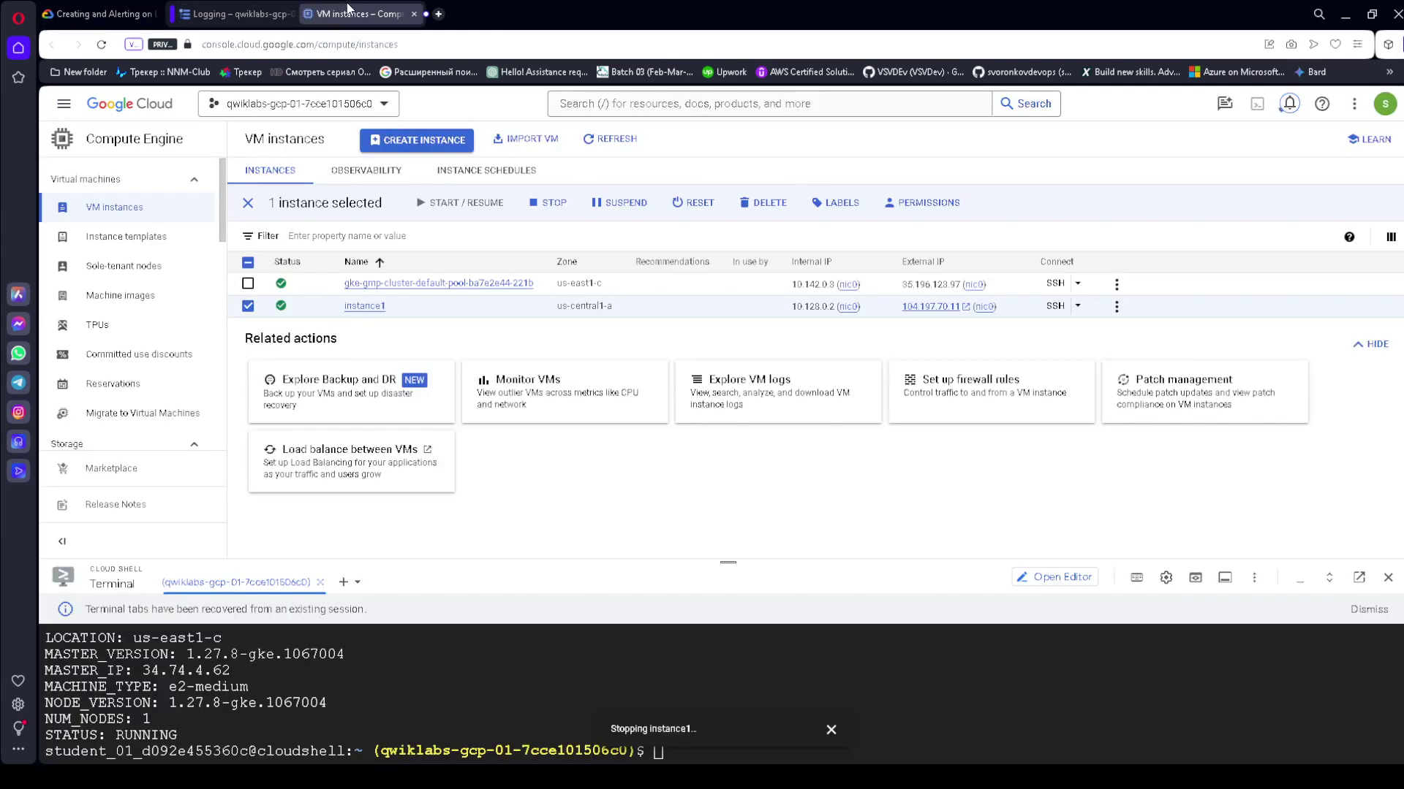
left_click(602, 104)
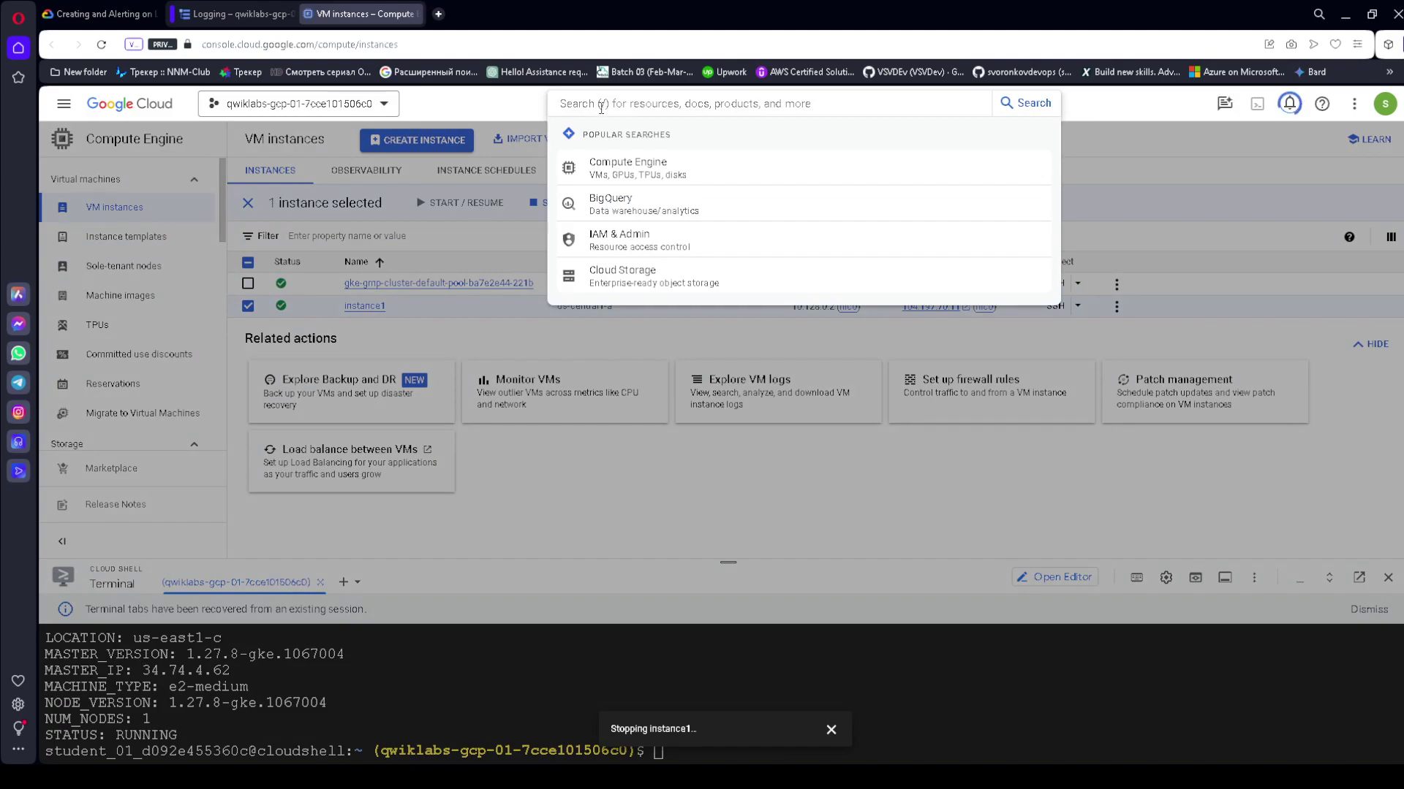
key("ctrl+v")
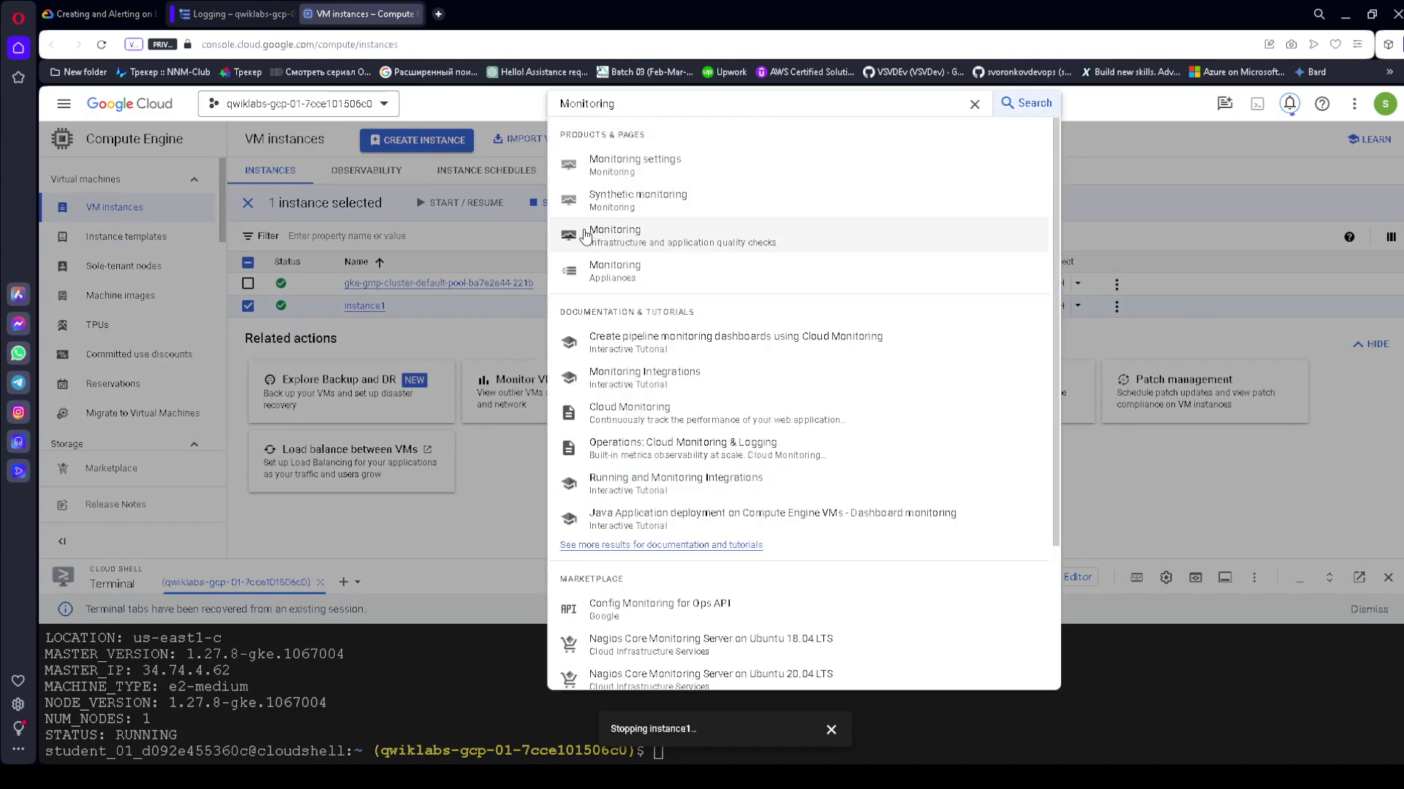
left_click(588, 197)
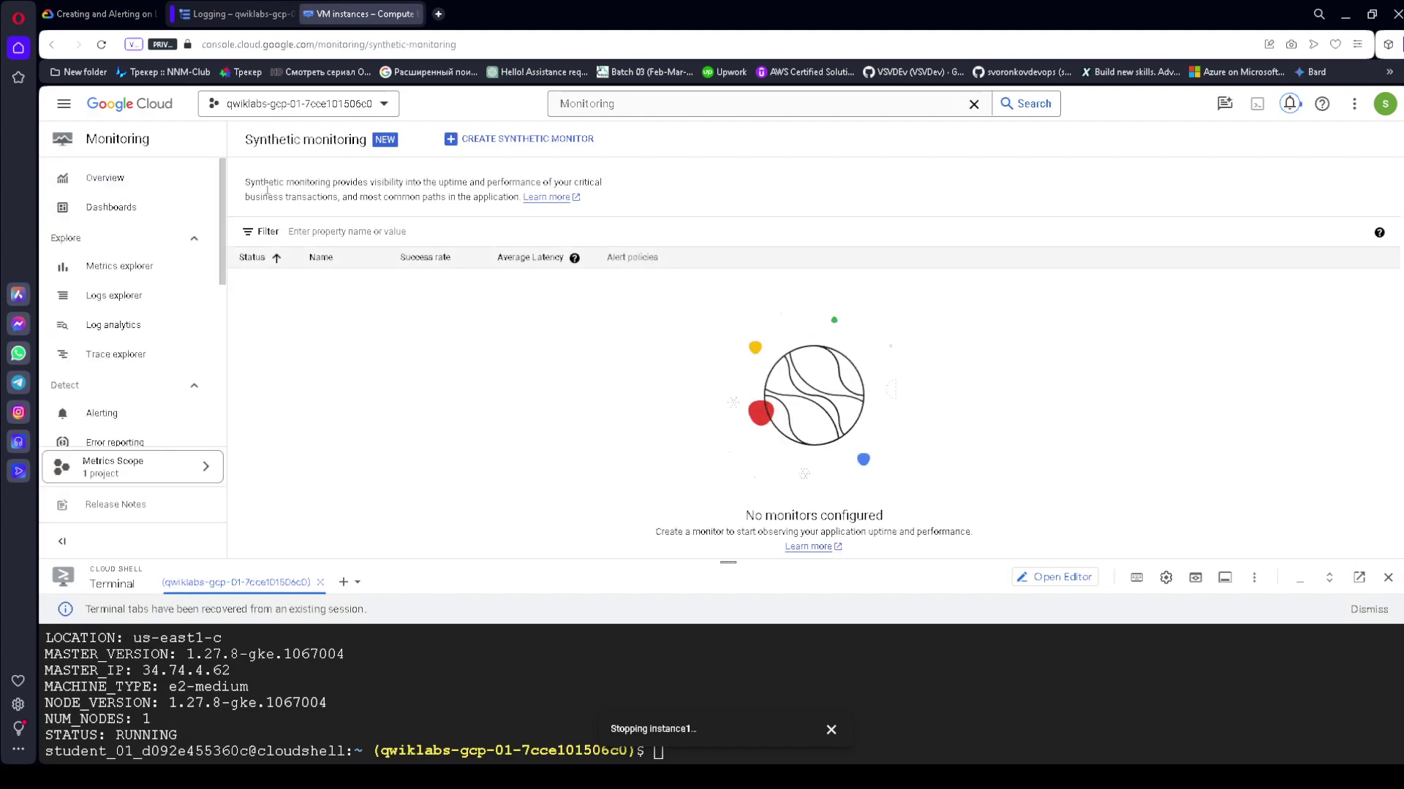
left_click(99, 414)
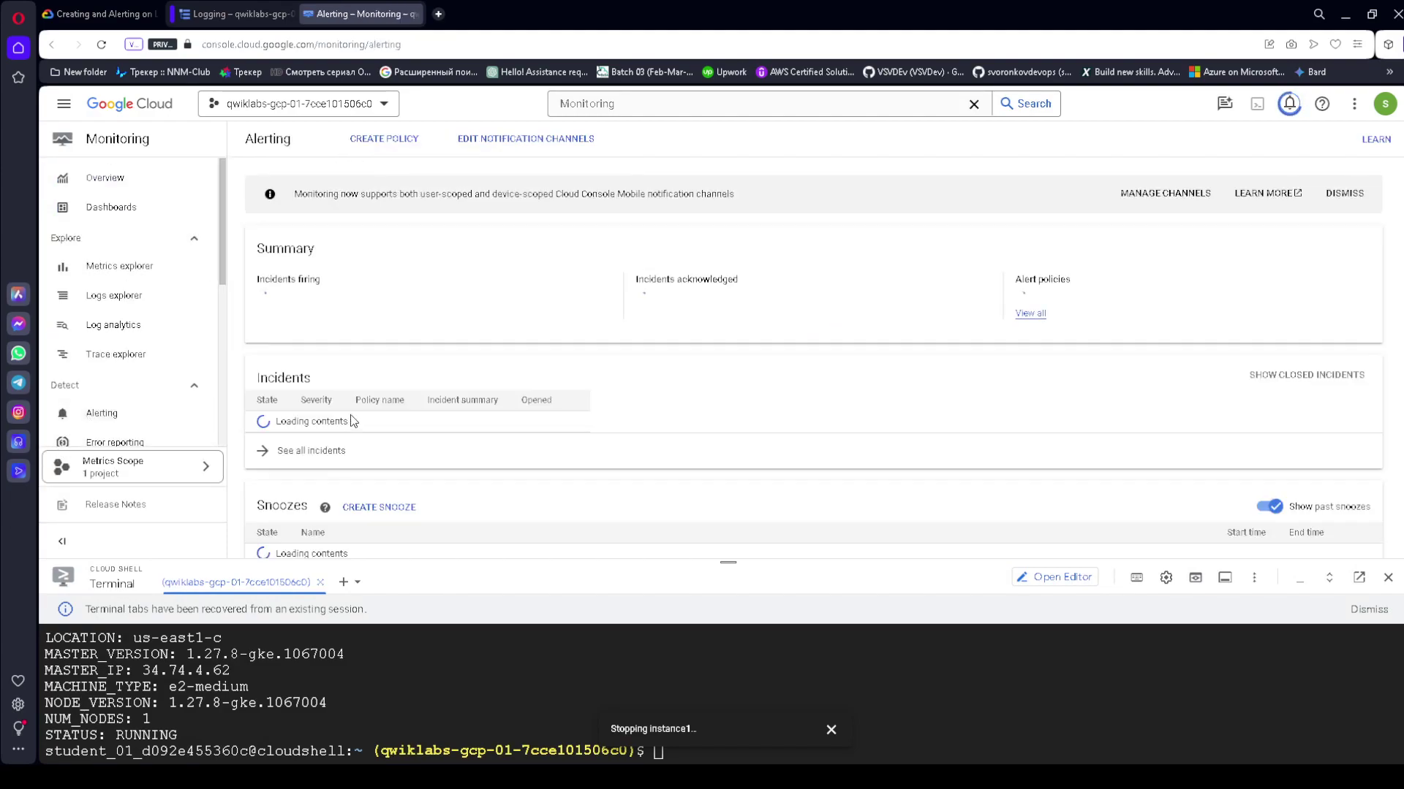
- Dismiss the VM stop notification, review the alerting summary and incidents, and open the full list of alert policies
left_click(1386, 109)
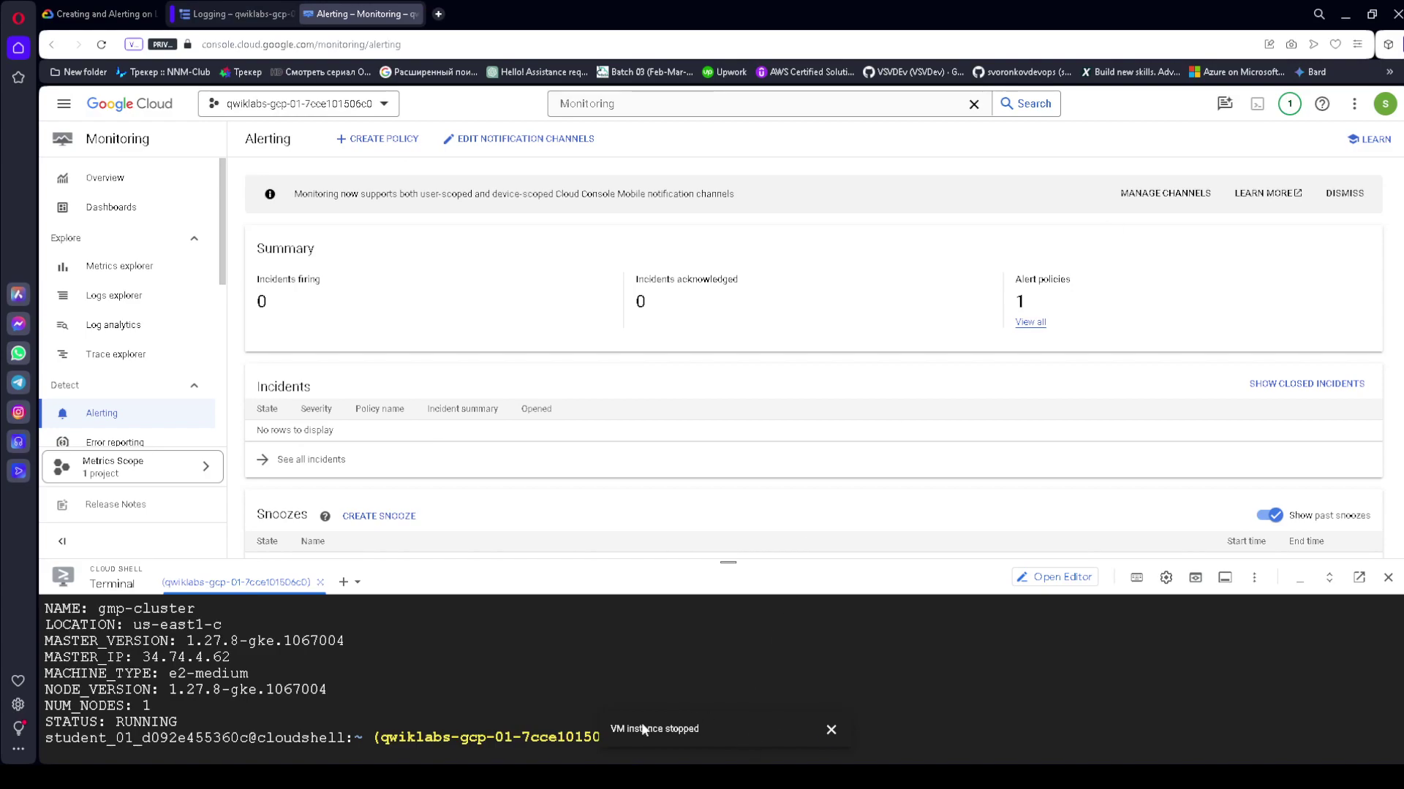
left_click(831, 729)
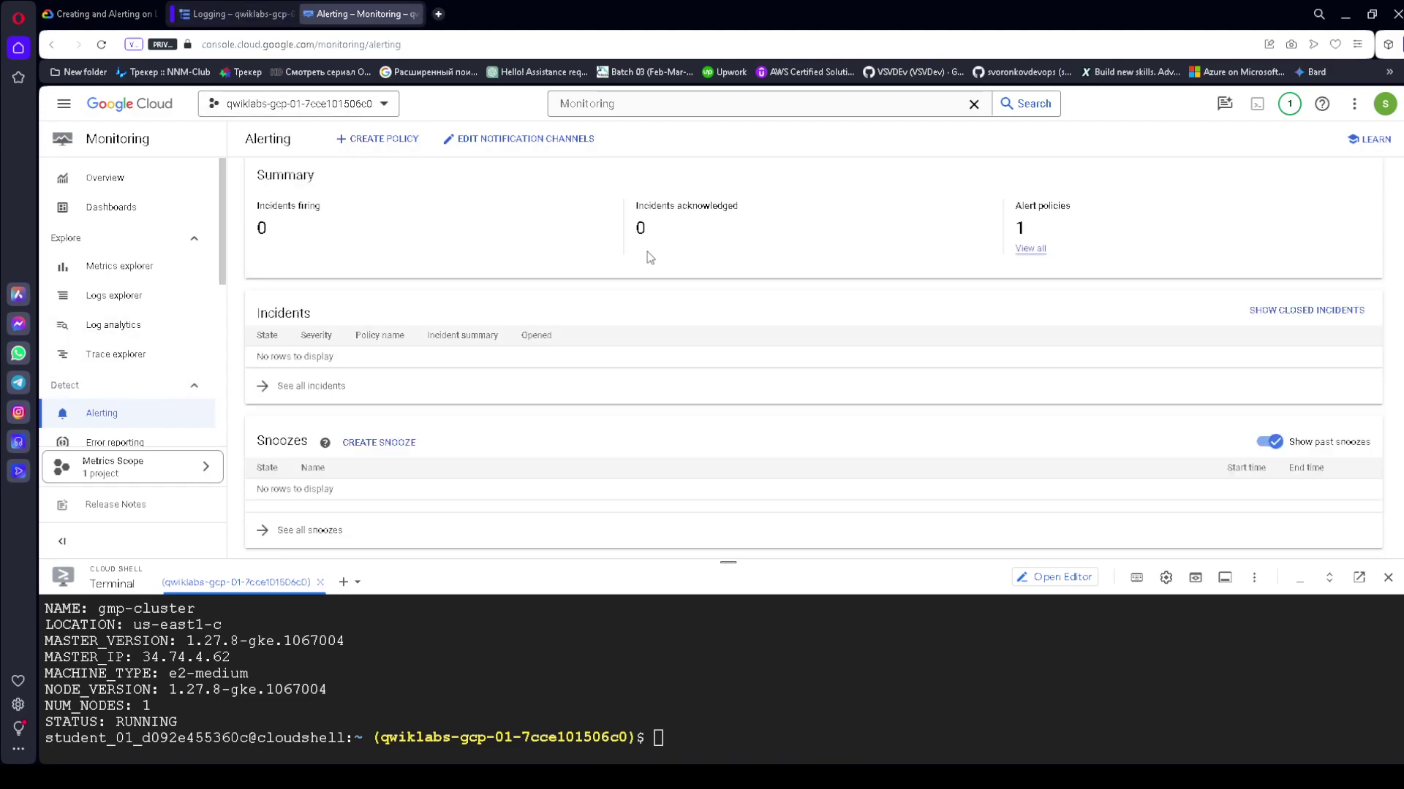
scroll(726, 361, "down", 3)
scroll(702, 374, "up", 3)
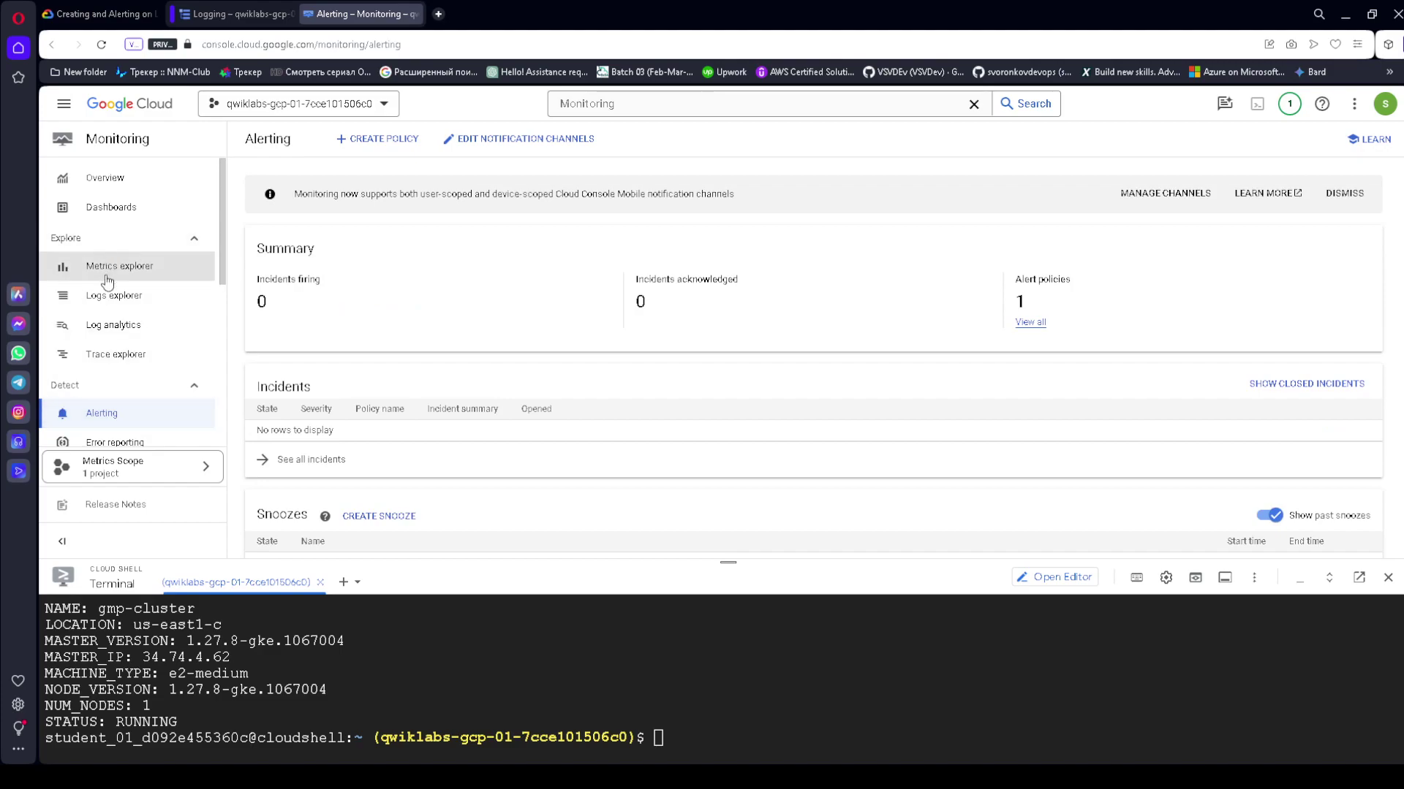
left_click(101, 414)
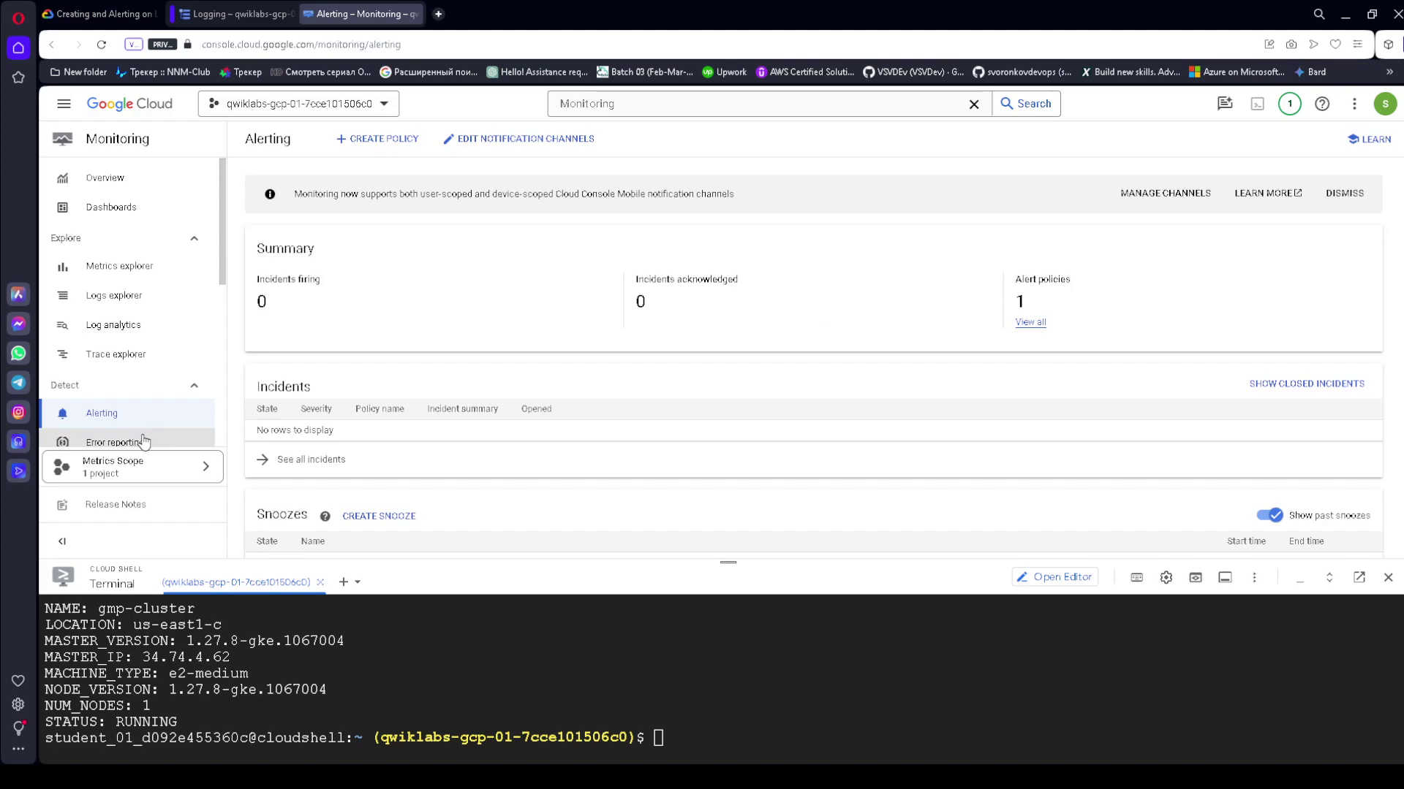
scroll(437, 370, "down", 2)
scroll(442, 377, "up", 2)
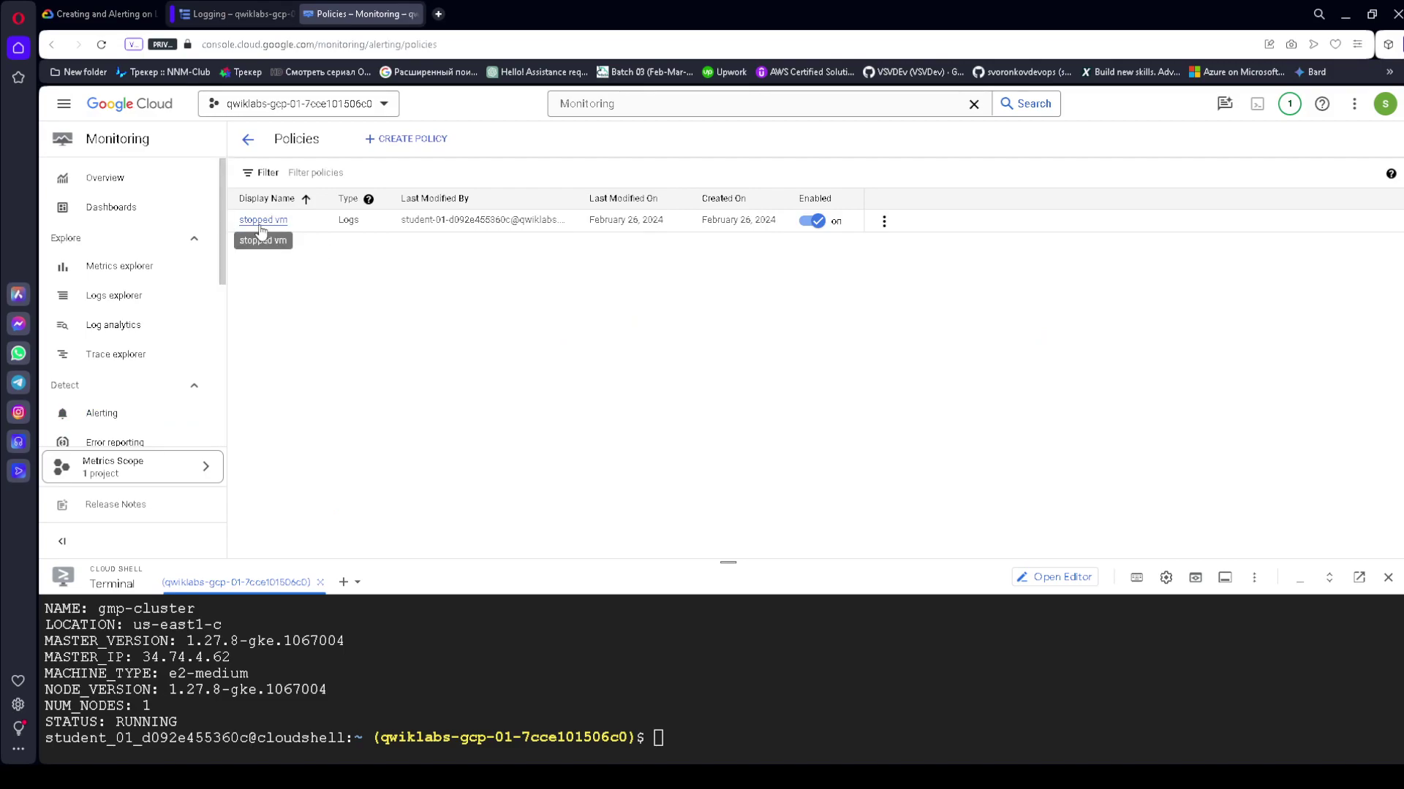
- Reread the lab's step 10 and inspect the stopped vm policy's entry and its available actions in the policies list
left_click(124, 14)
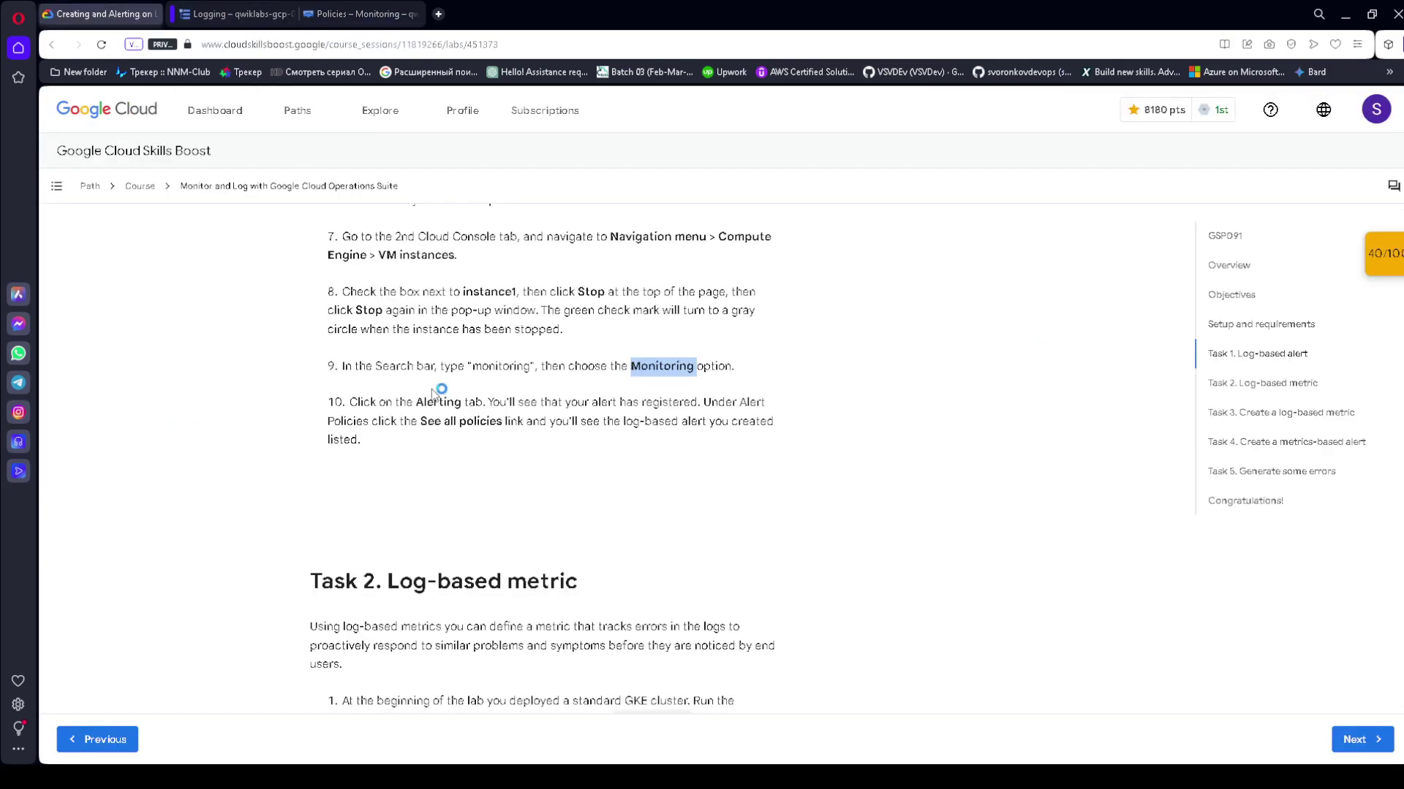
left_click_drag(414, 402, 840, 436)
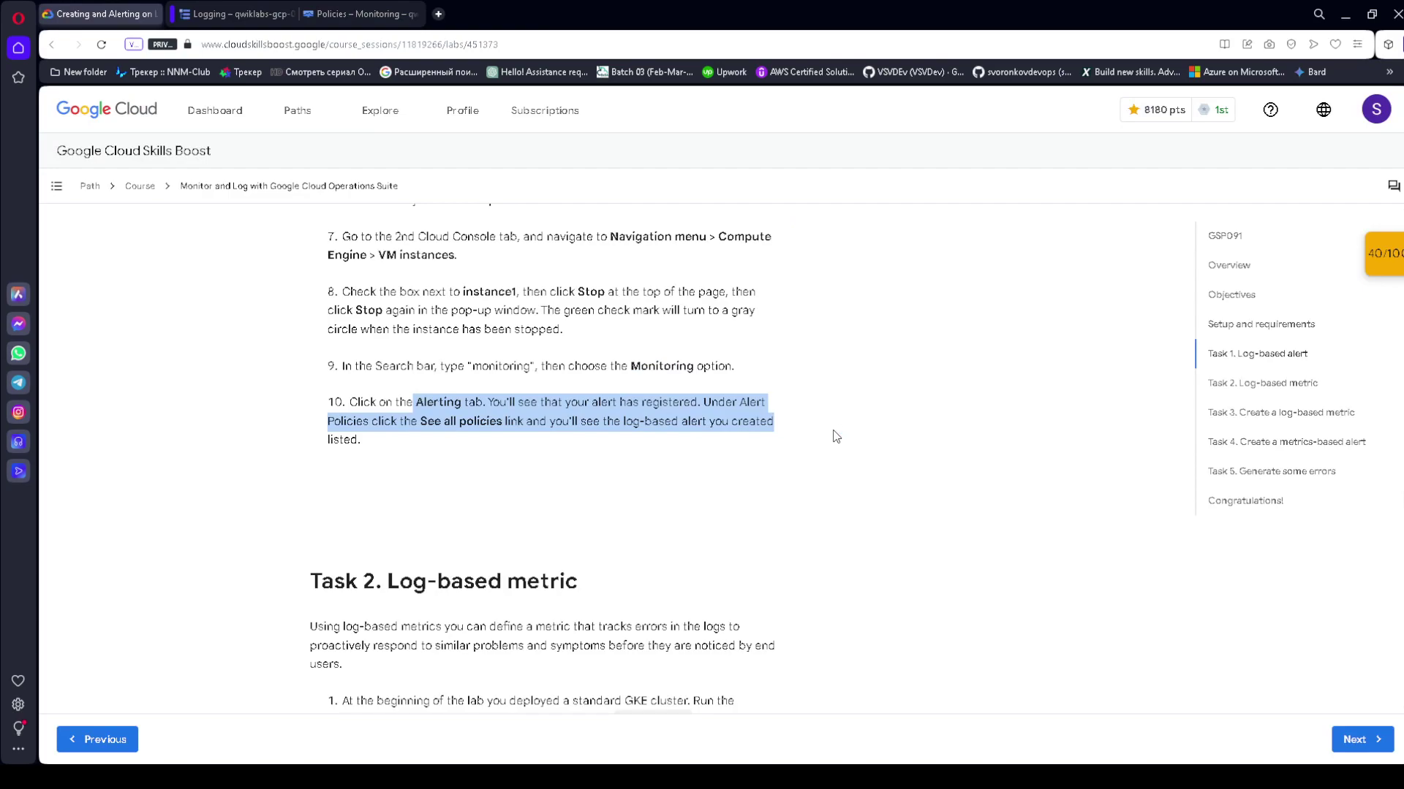
left_click(357, 14)
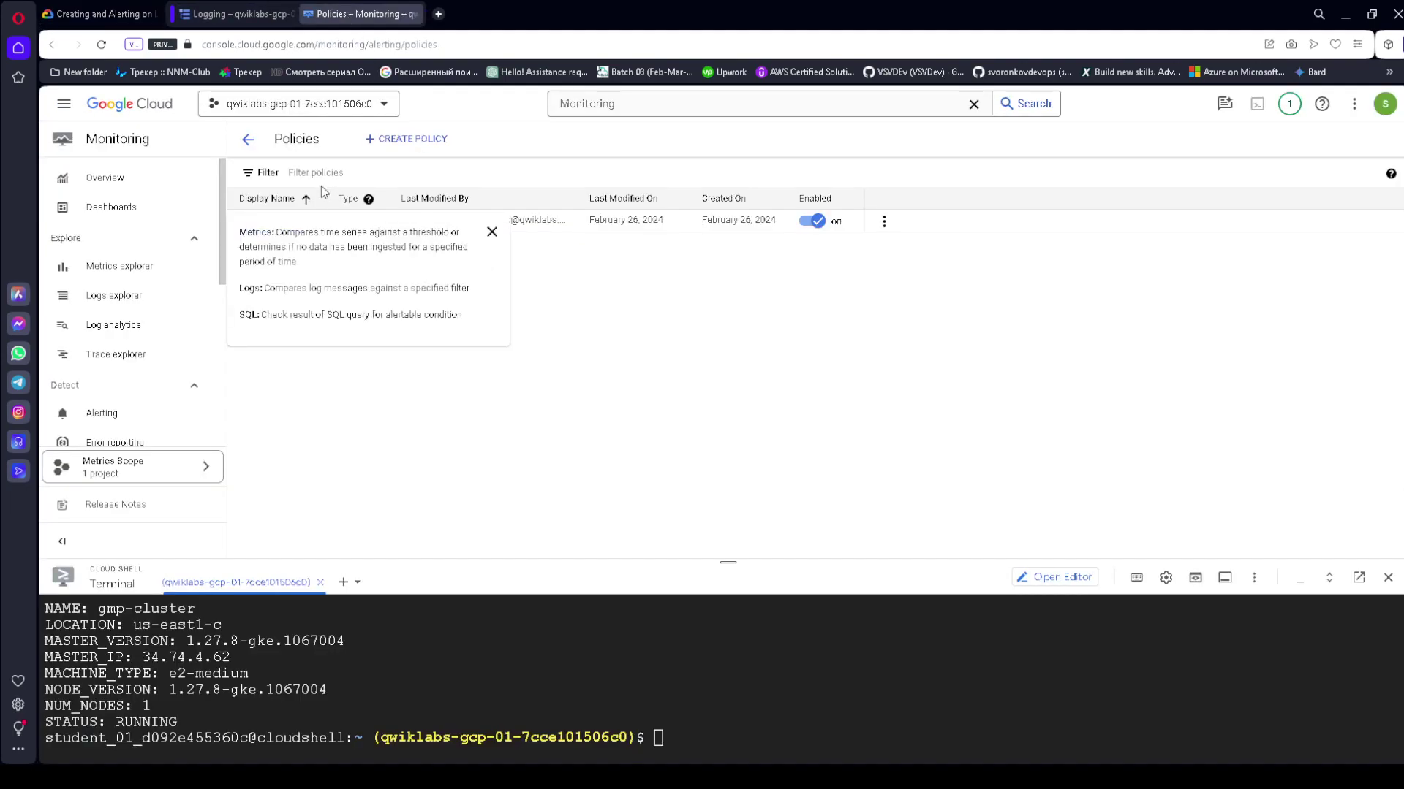
left_click(885, 224)
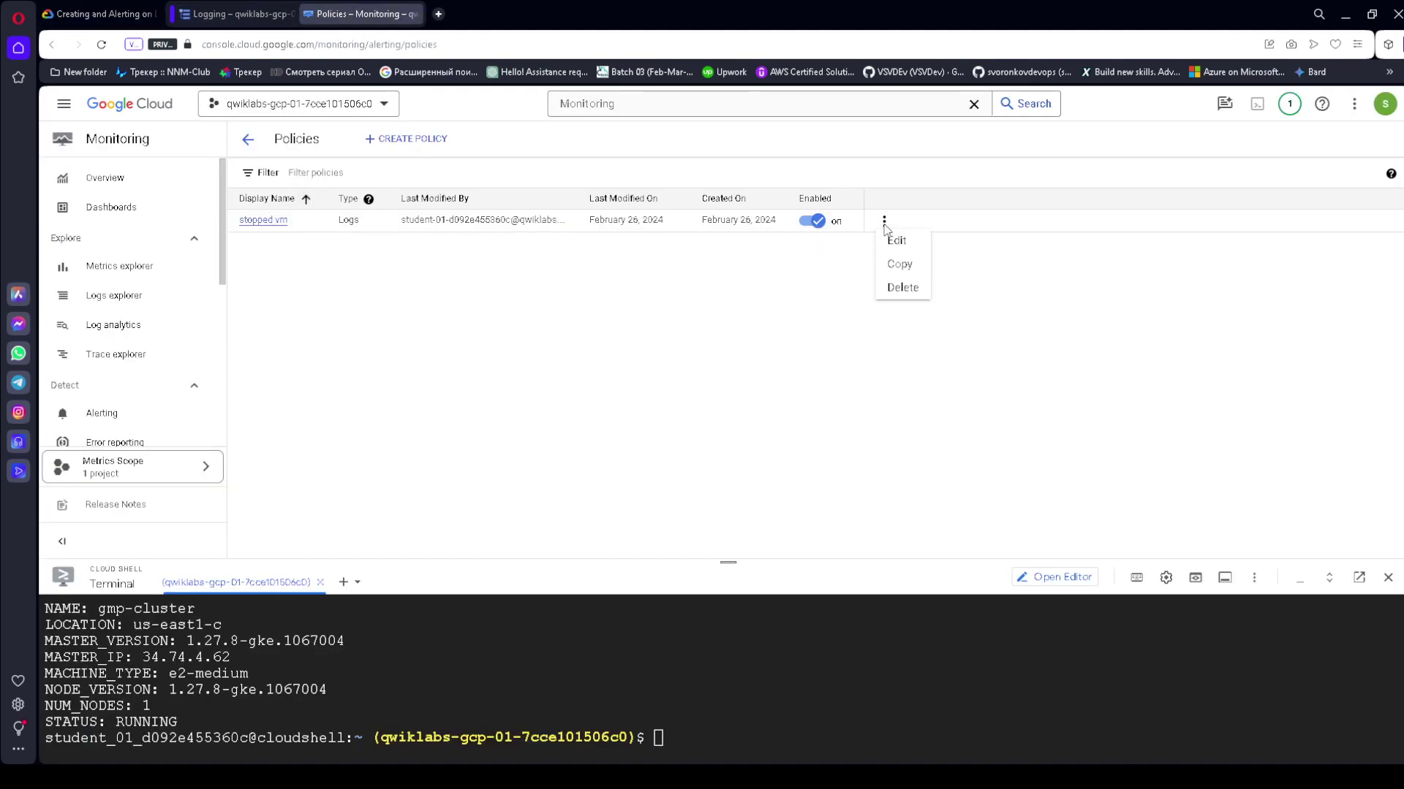
key("Escape")
- Return to the lab instructions and continue to Task 2, Log-based metric
left_click(99, 14)
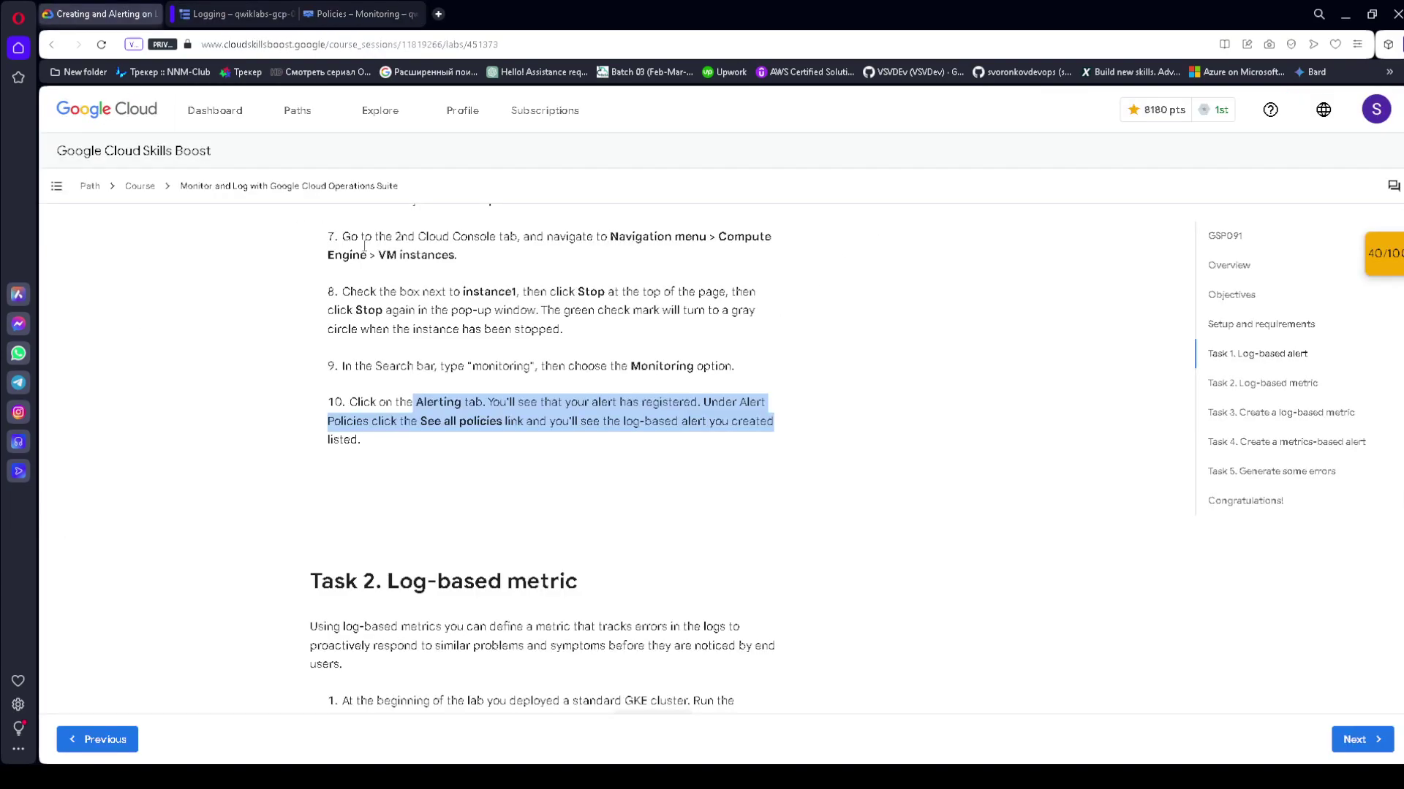
scroll(514, 435, "down", 1)
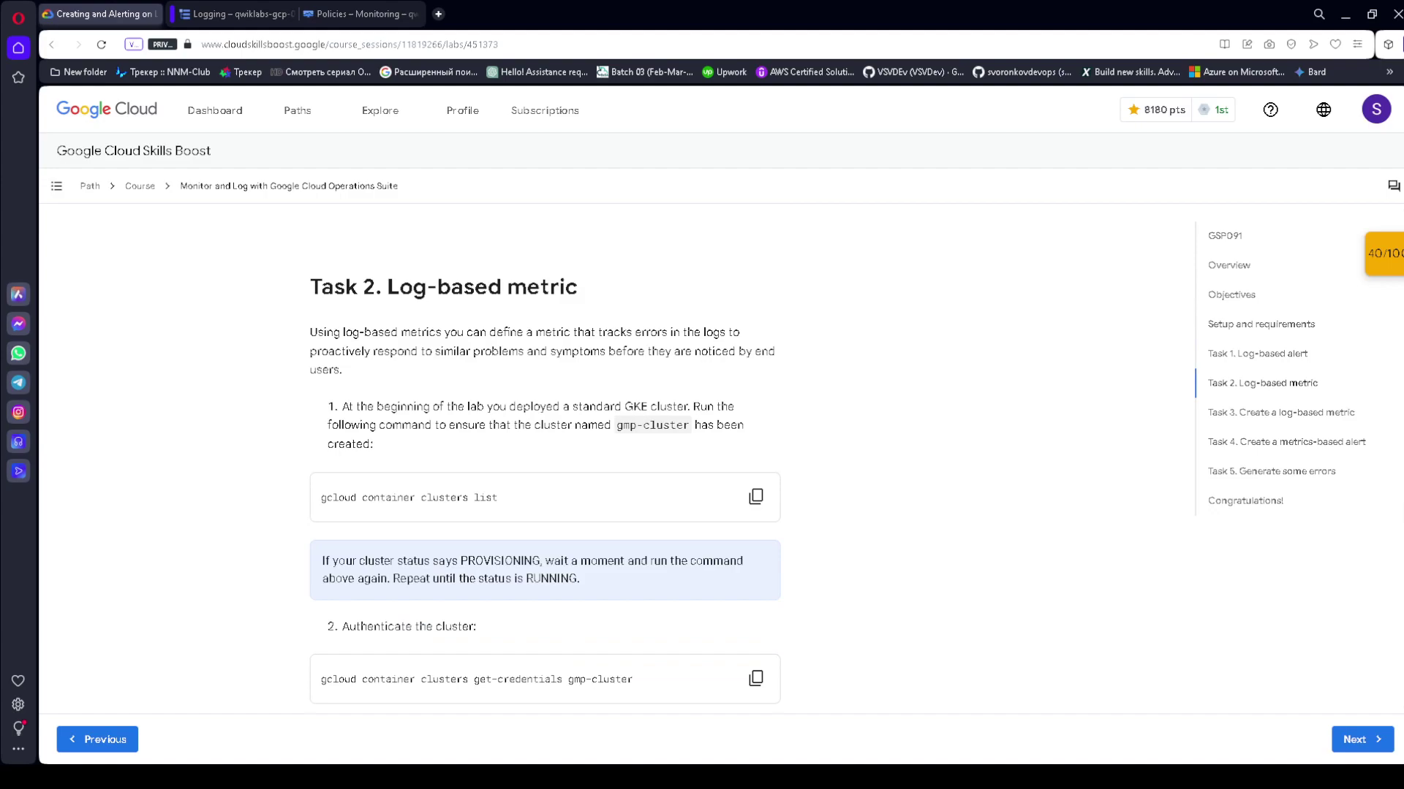
left_click_drag(311, 288, 643, 291)
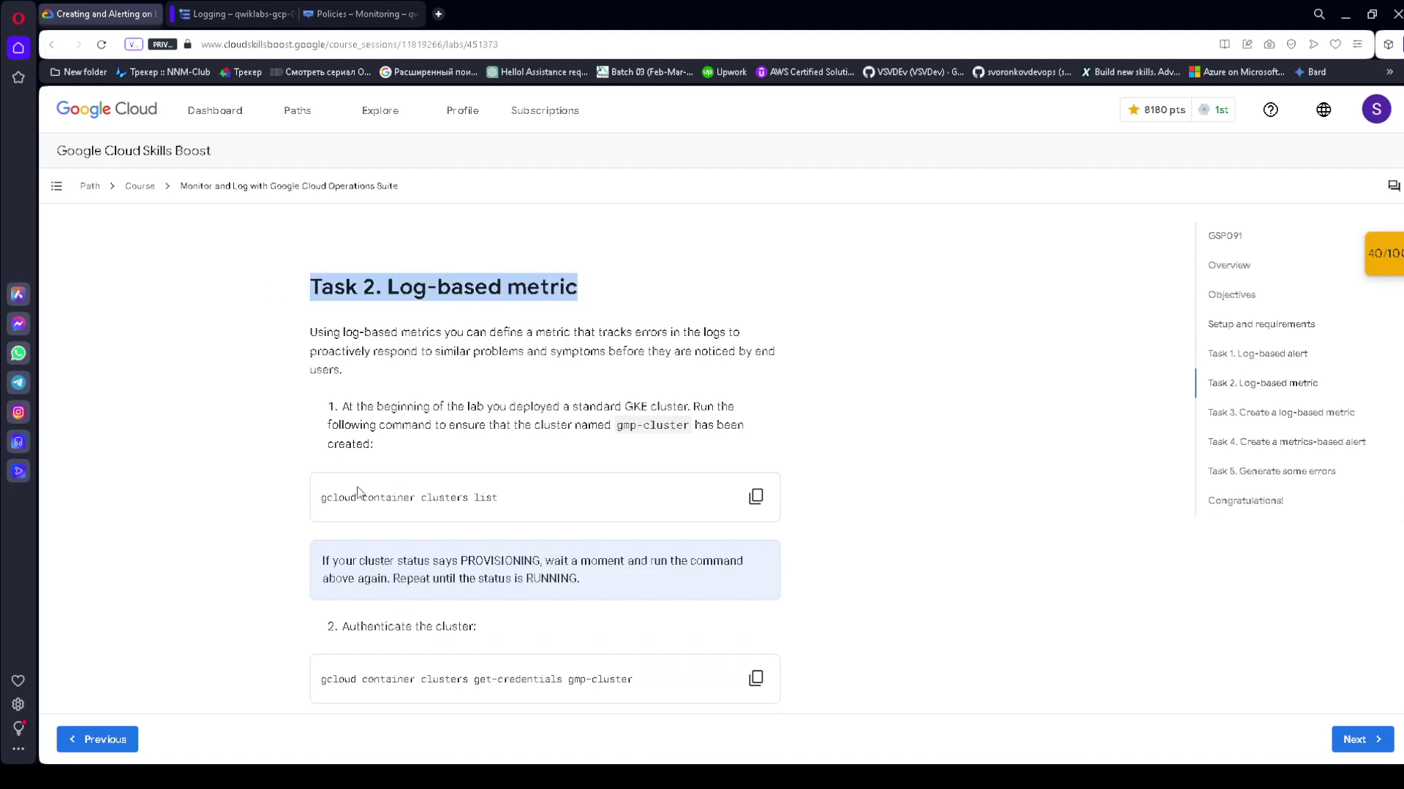
- Reconnect and enlarge the Cloud Shell terminal, and run the lab's gcloud container clusters list command to check gmp-cluster
left_click(756, 497)
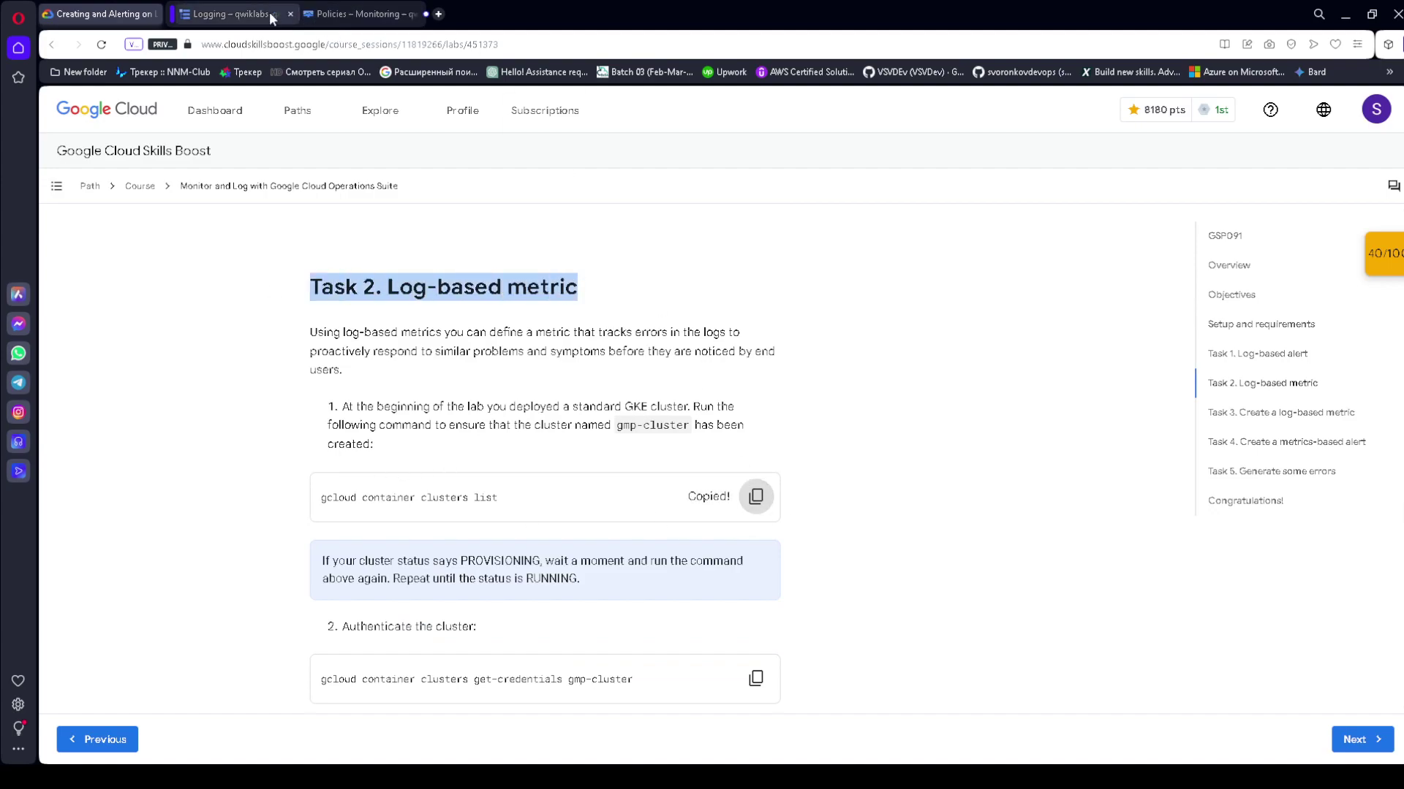
left_click(226, 15)
left_click(854, 728)
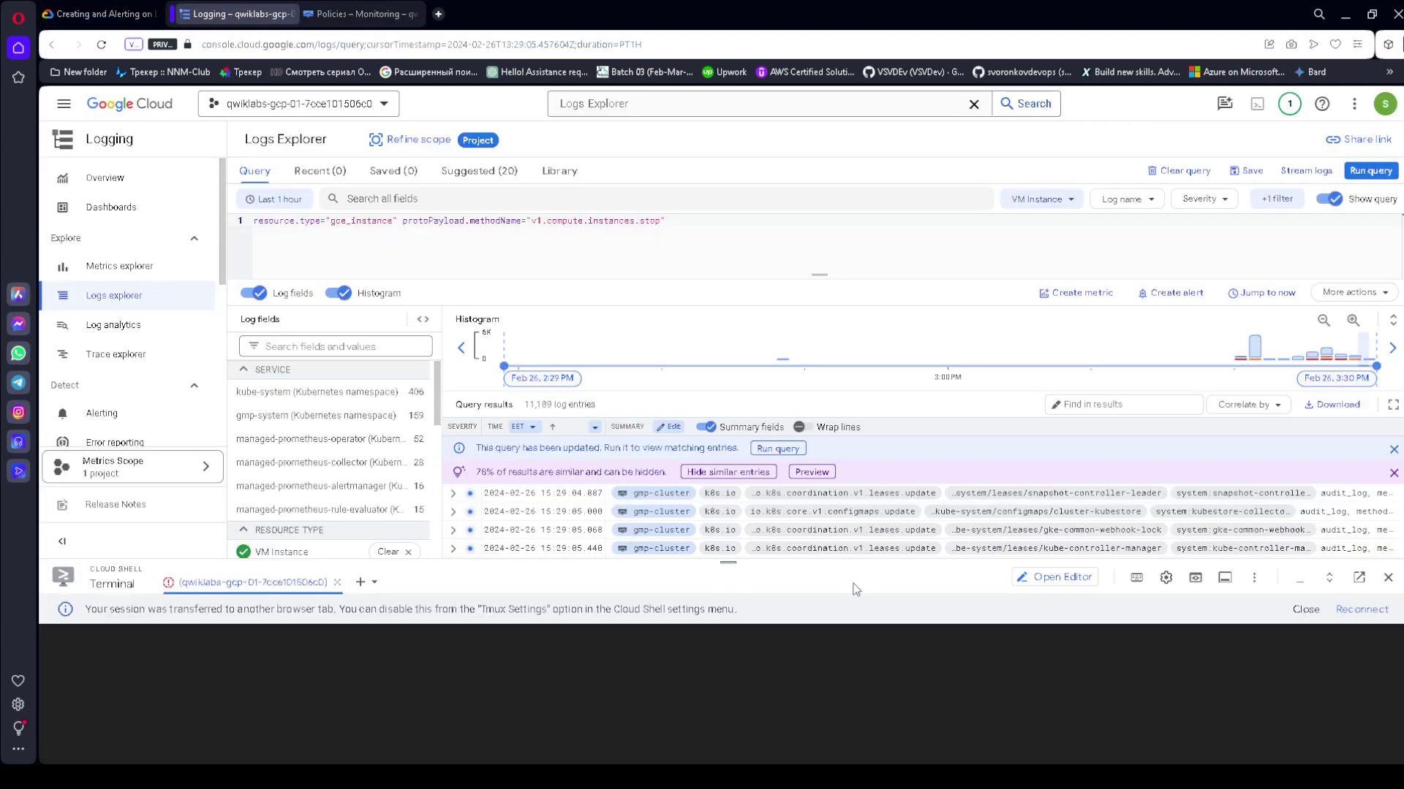
left_click(1361, 610)
left_click_drag(722, 561, 714, 483)
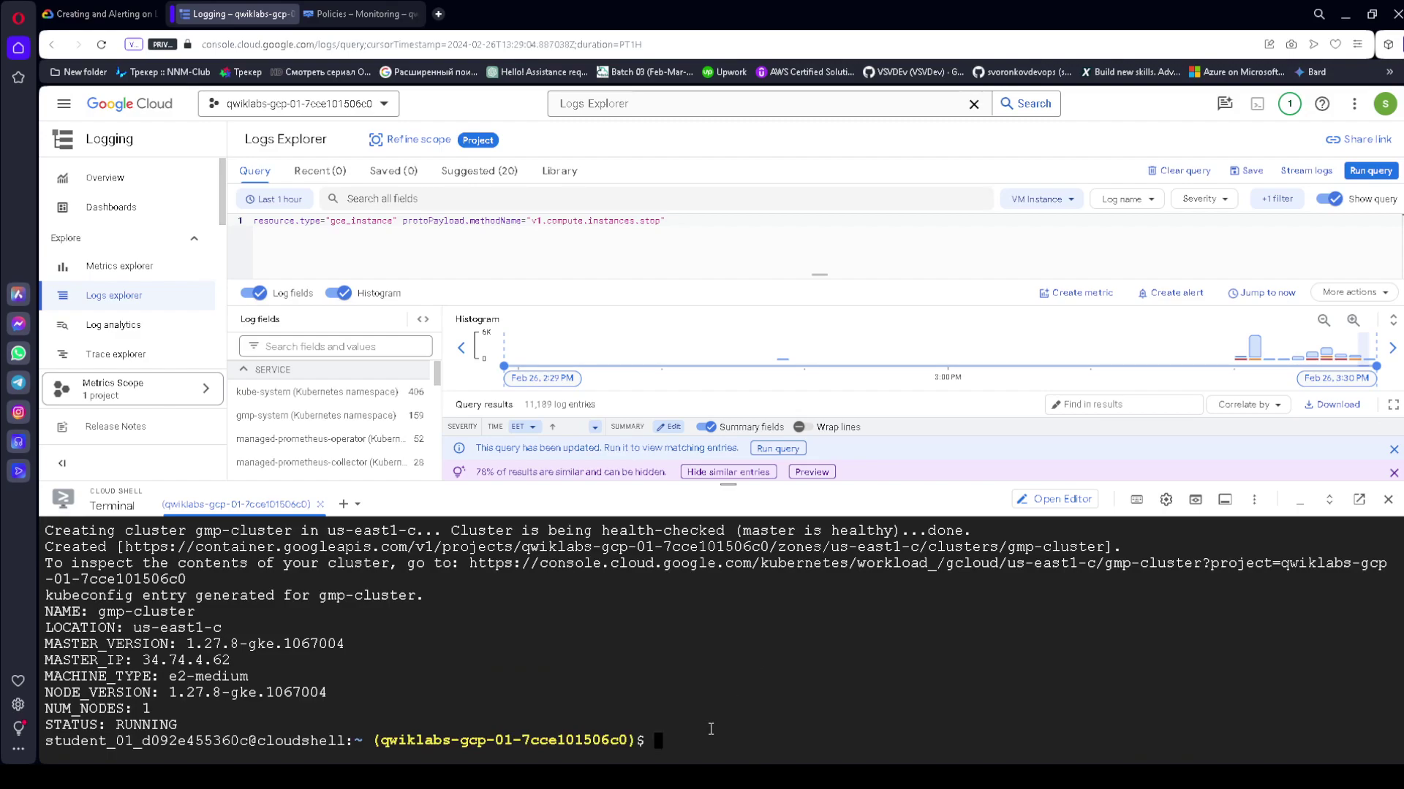
key("ctrl+v")
key("Return")
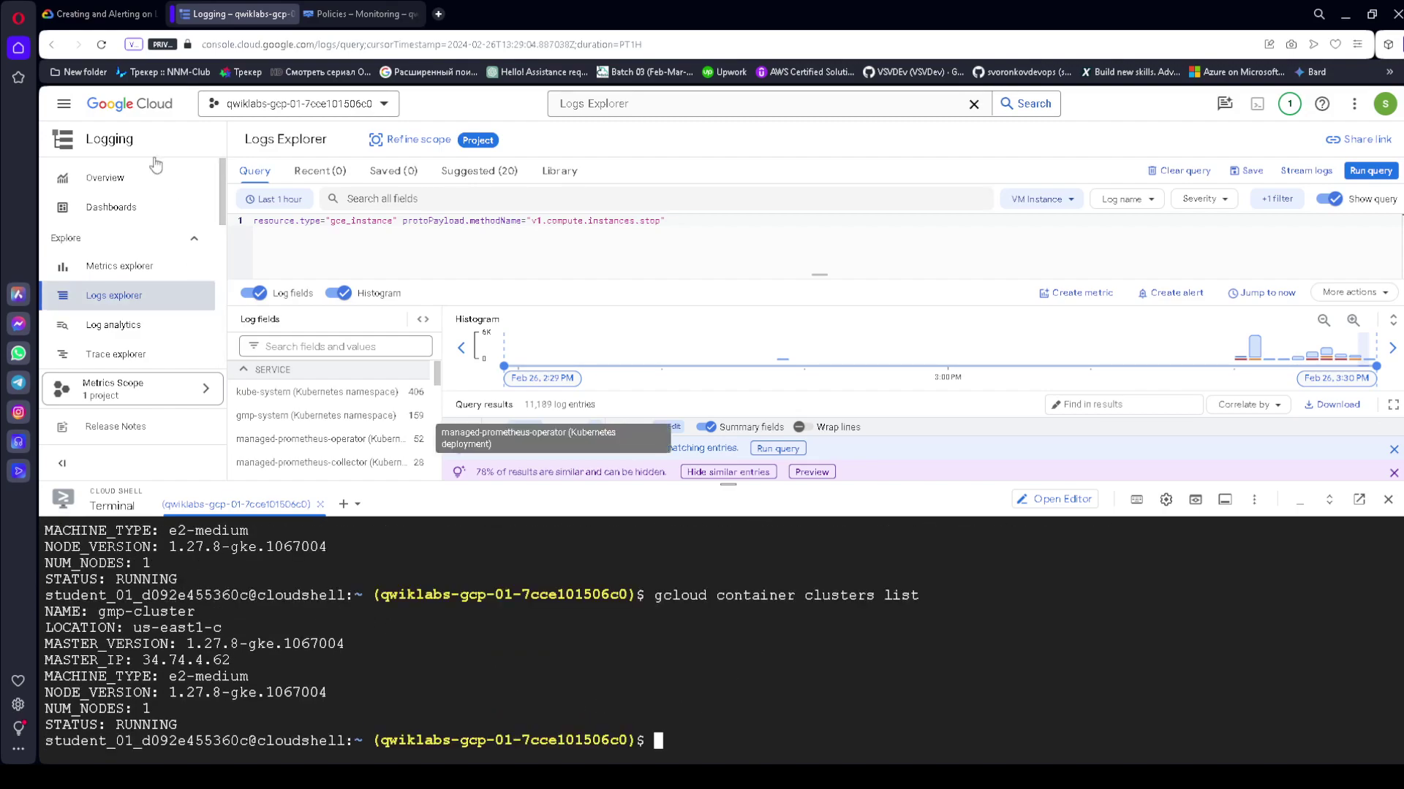
- Copy the cluster authentication command from the lab and run gcloud container clusters get-credentials gmp-cluster in Cloud Shell
left_click(98, 14)
scroll(661, 555, "down", 2)
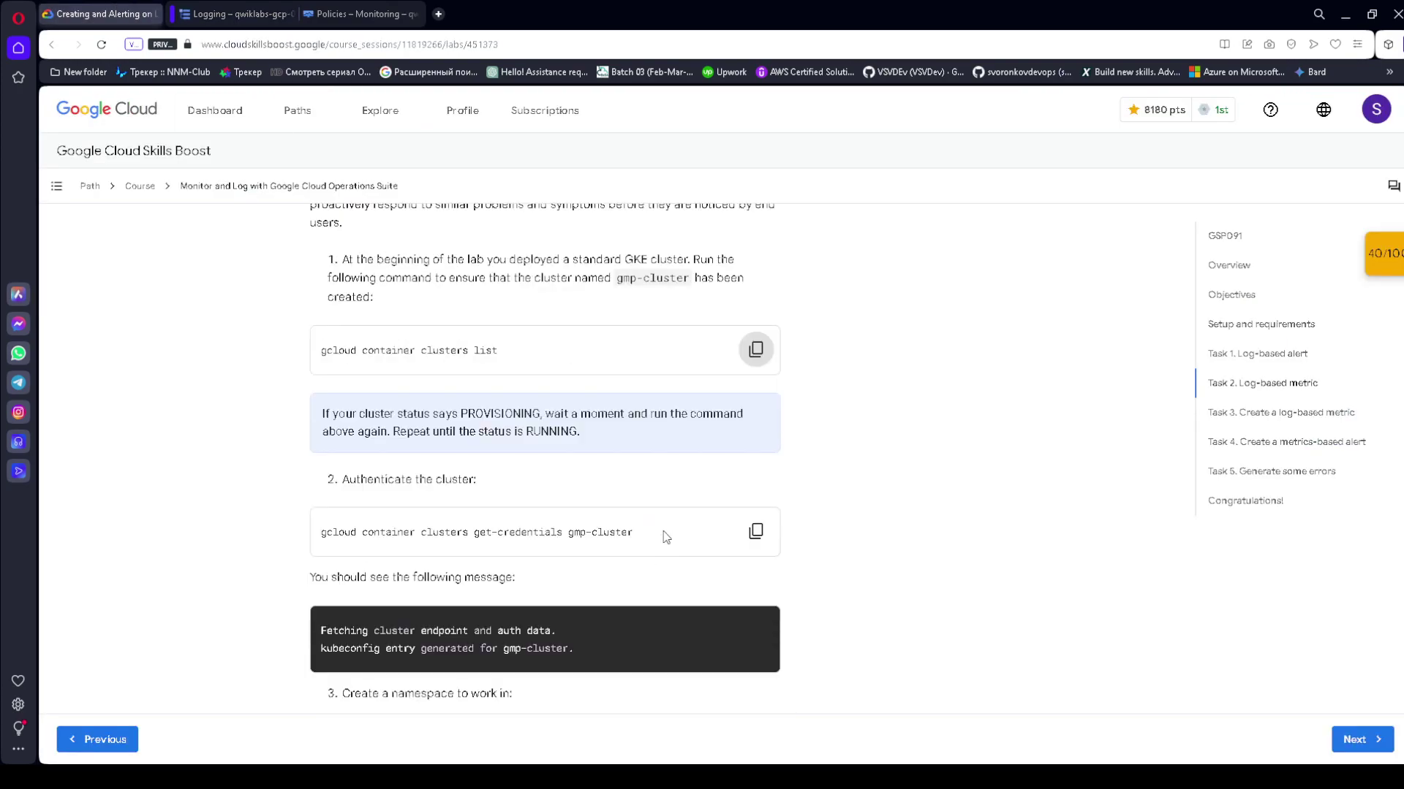
left_click(756, 530)
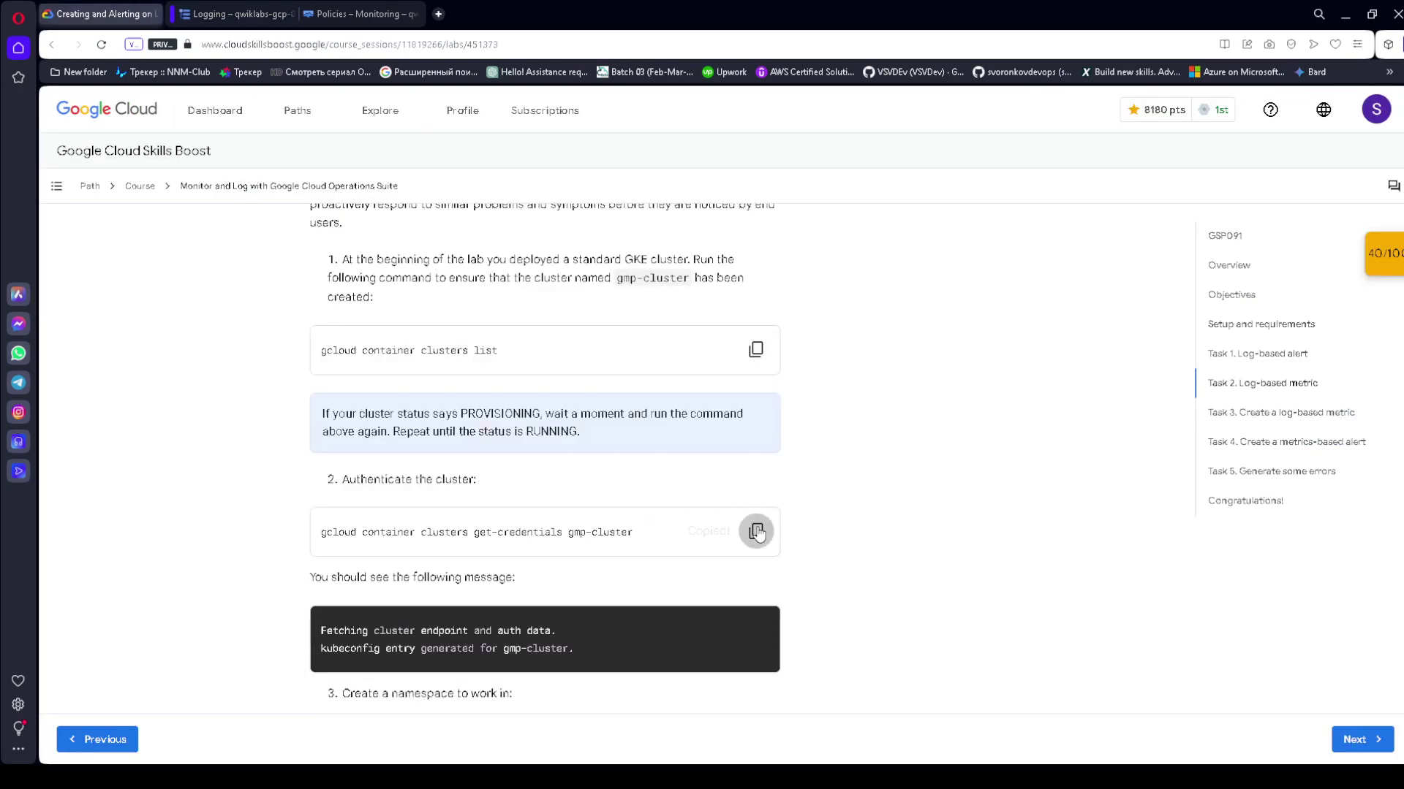
left_click(267, 15)
key("ctrl+v")
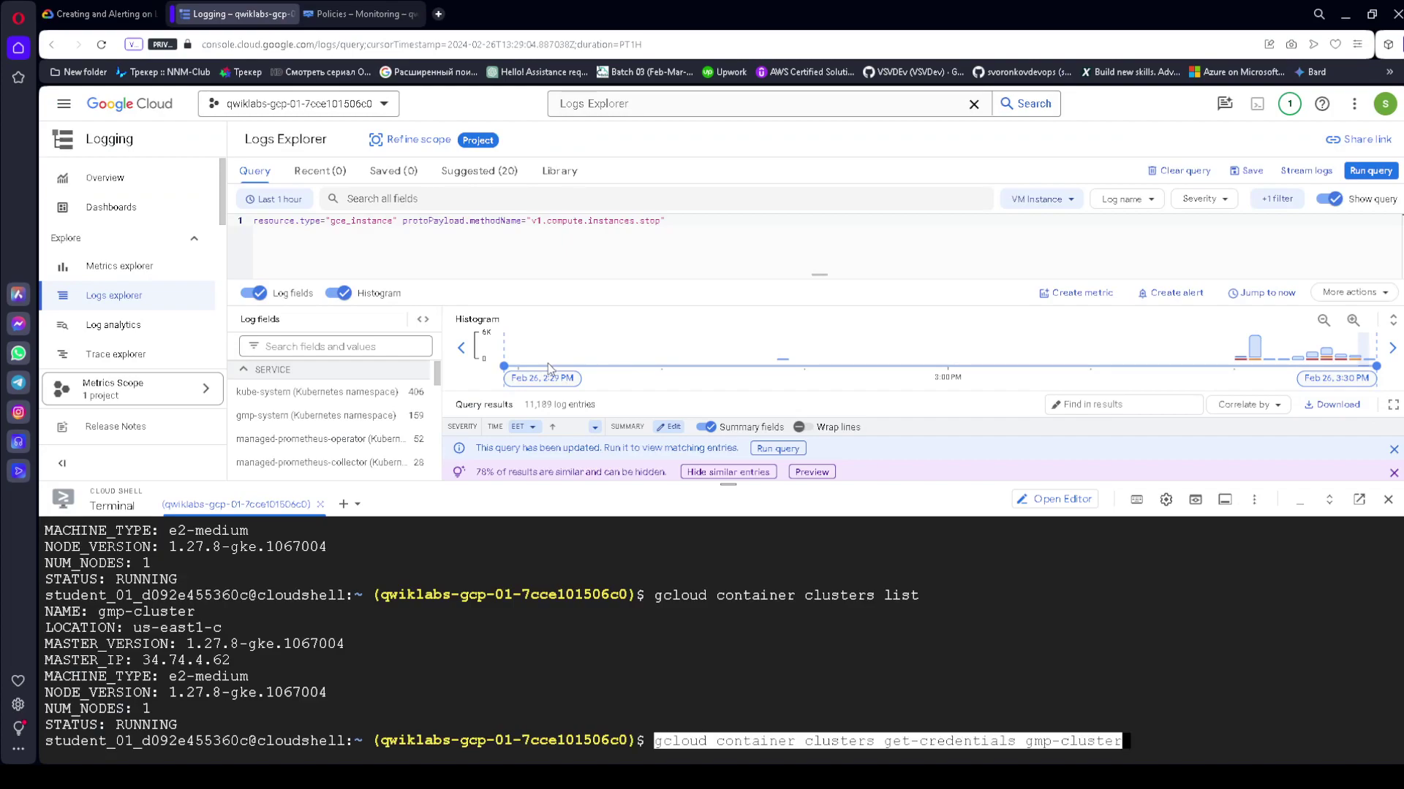
key("Return")
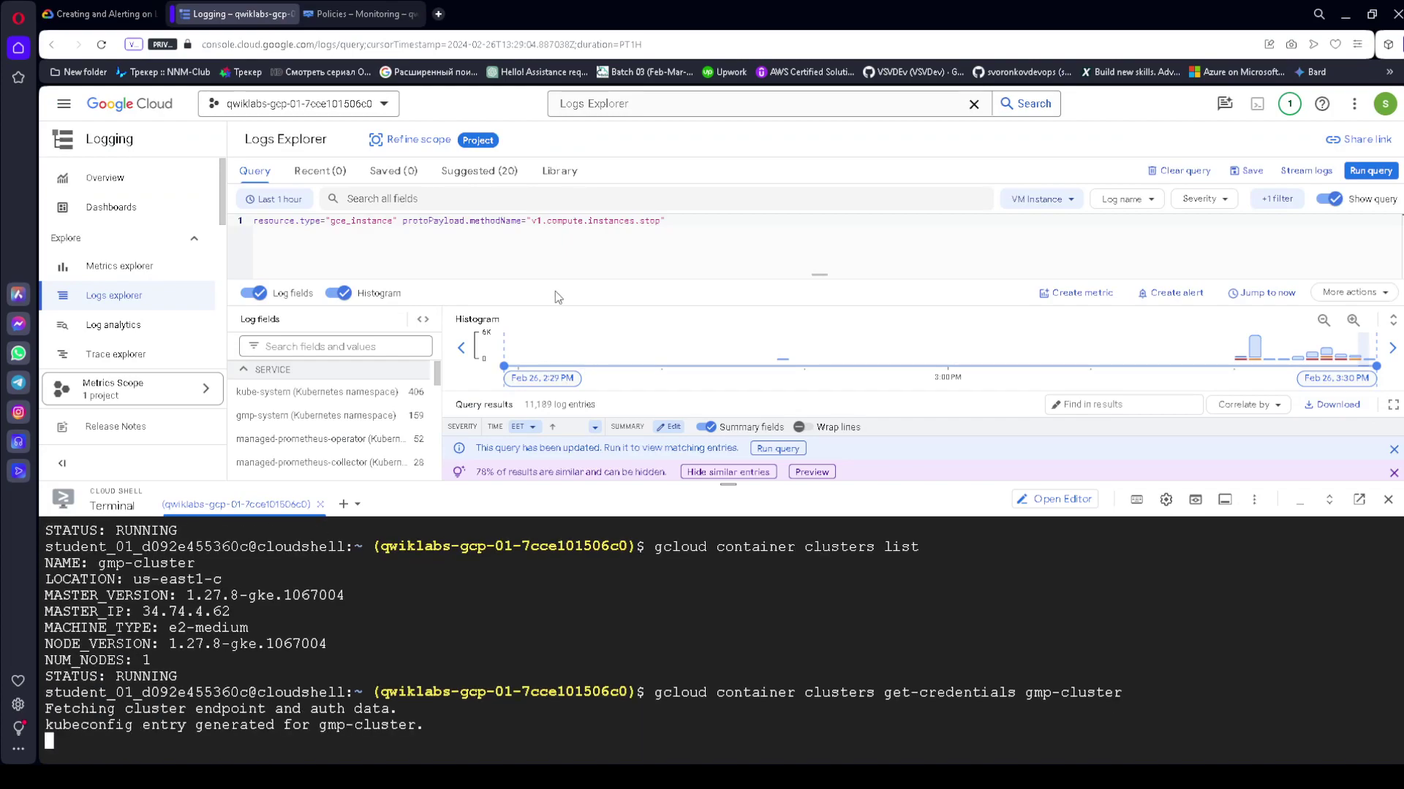
- Create the gmp-test namespace in Cloud Shell with the lab's kubectl create ns gmp-test command
left_click(135, 10)
scroll(567, 440, "down", 3)
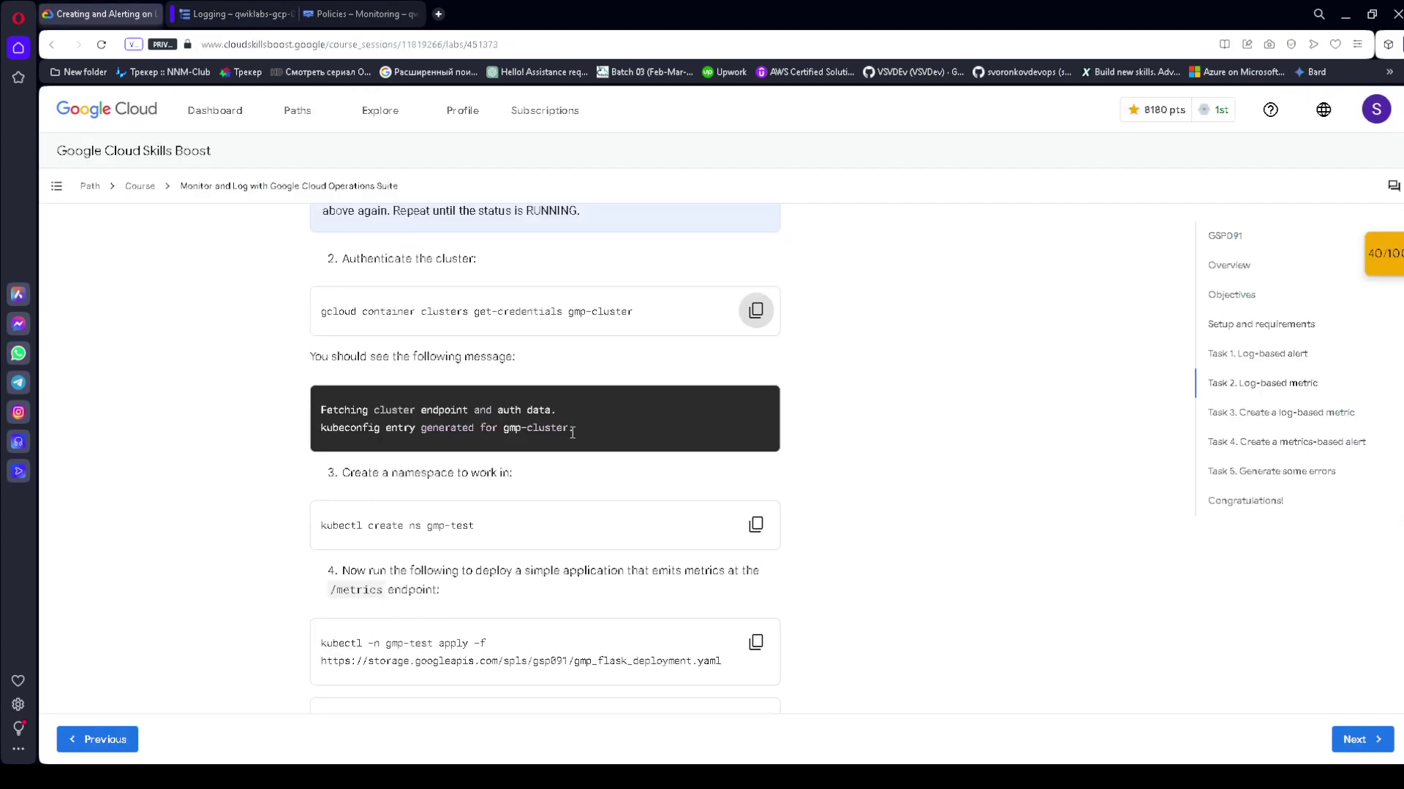
scroll(572, 432, "down", 2)
left_click(755, 378)
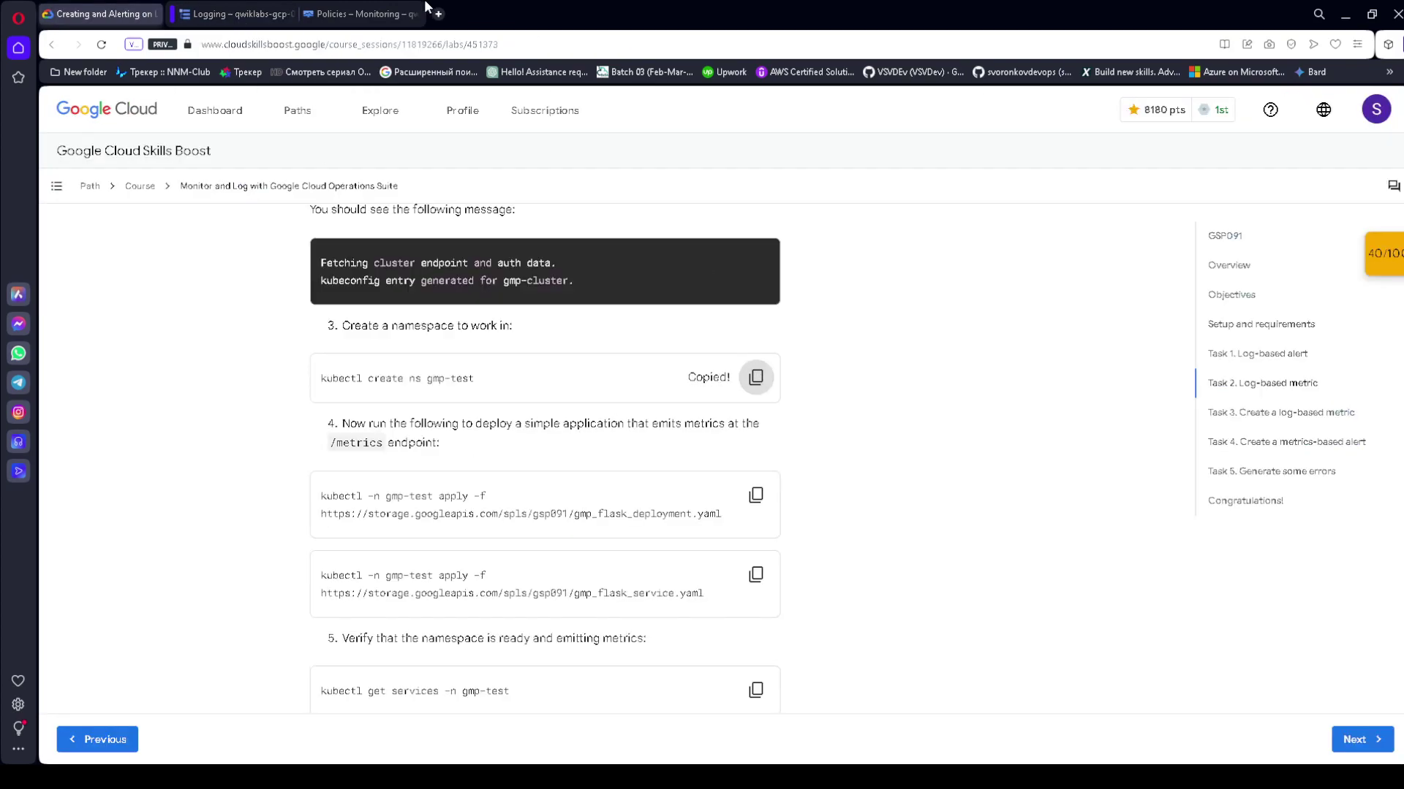
left_click(234, 13)
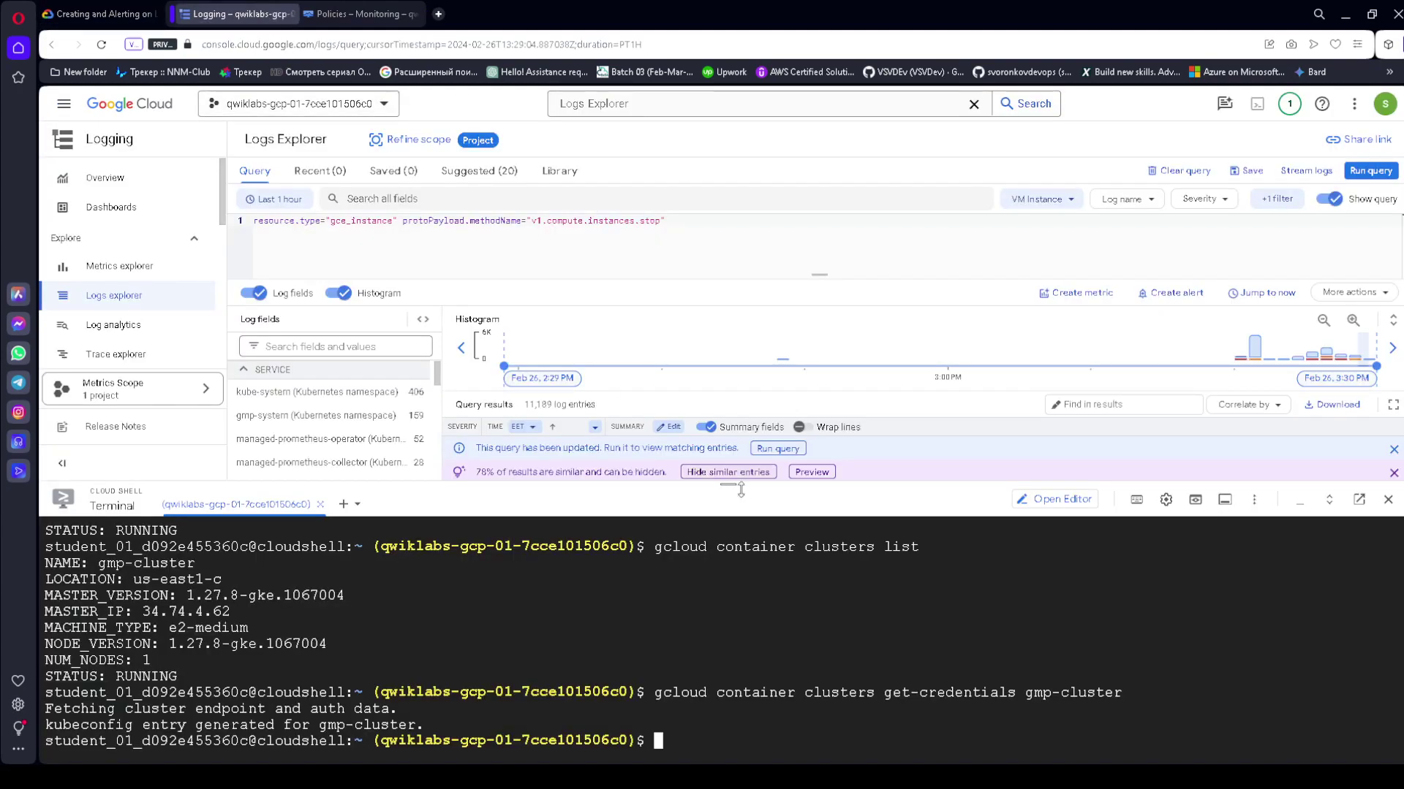
key("ctrl+v")
key("Return")
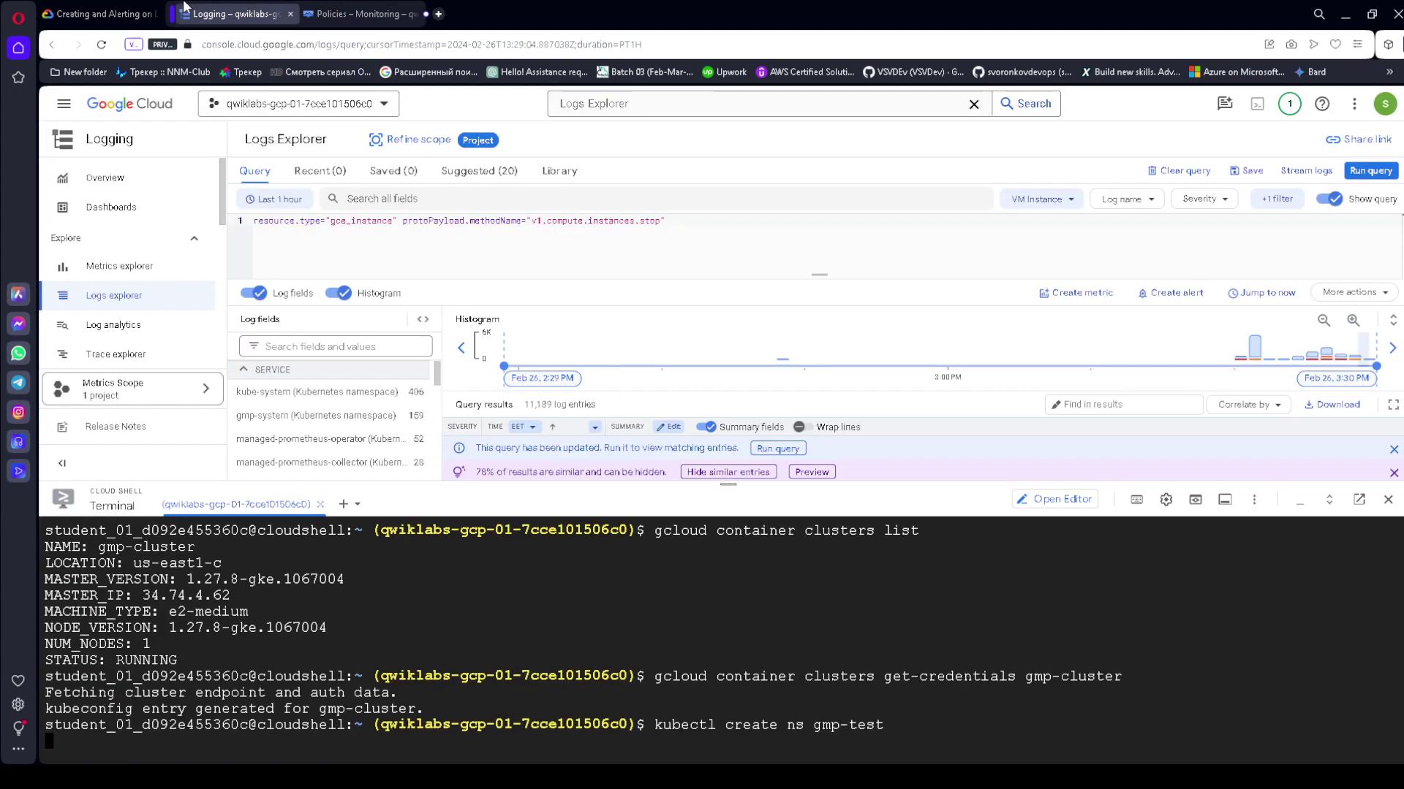
- Deploy the sample application by applying the lab's gmp_flask_deployment.yaml to the gmp-test namespace in Cloud Shell
left_click(98, 13)
scroll(556, 410, "down", 2)
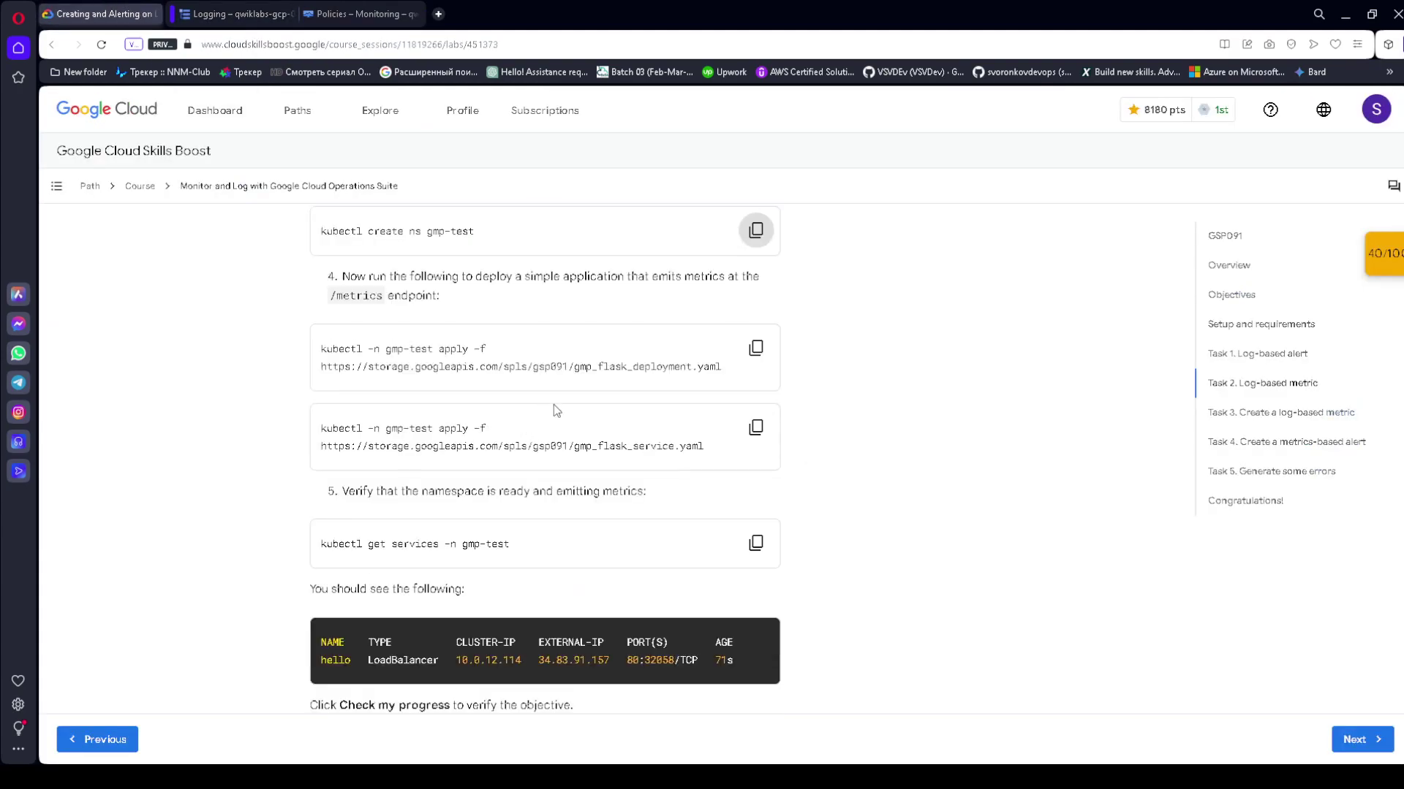
left_click(756, 348)
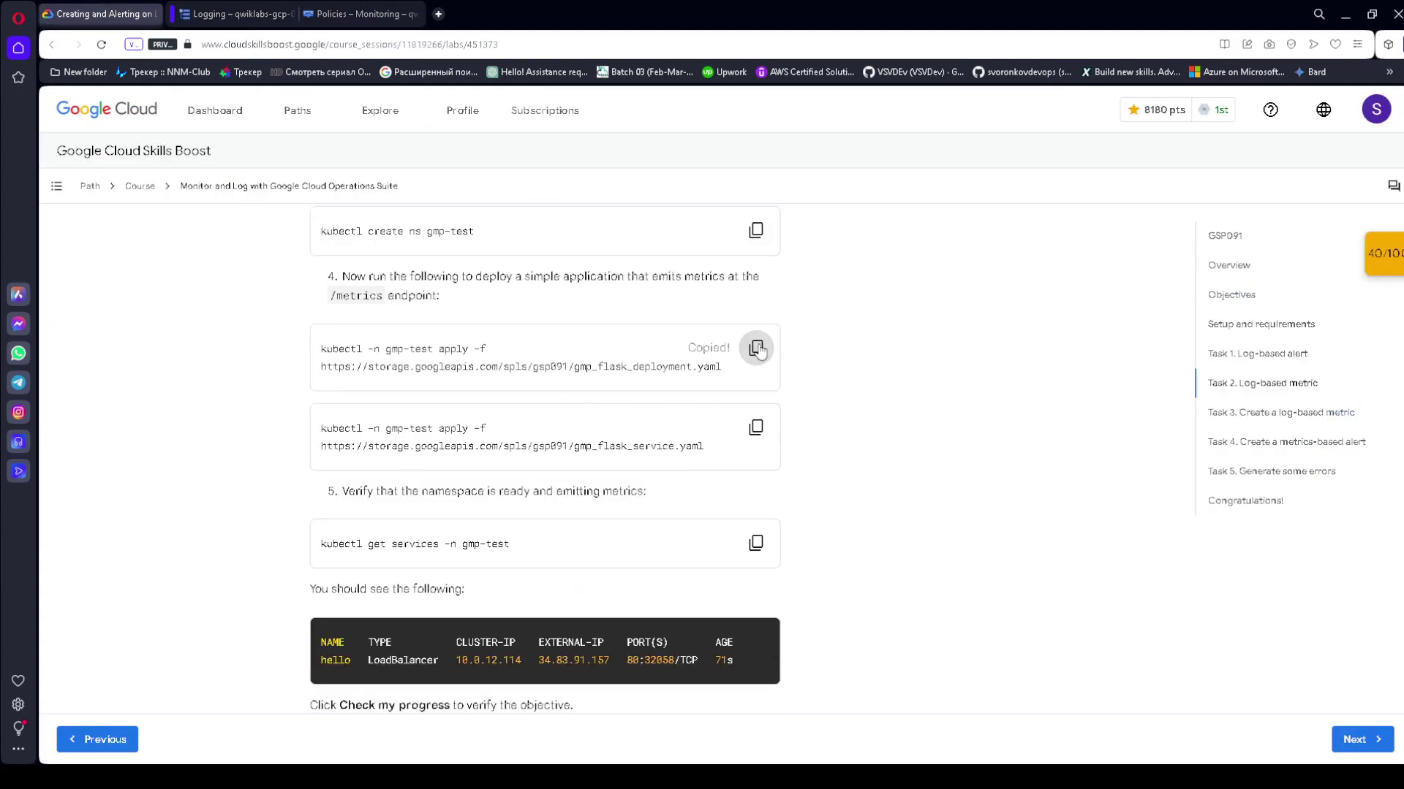
left_click(240, 9)
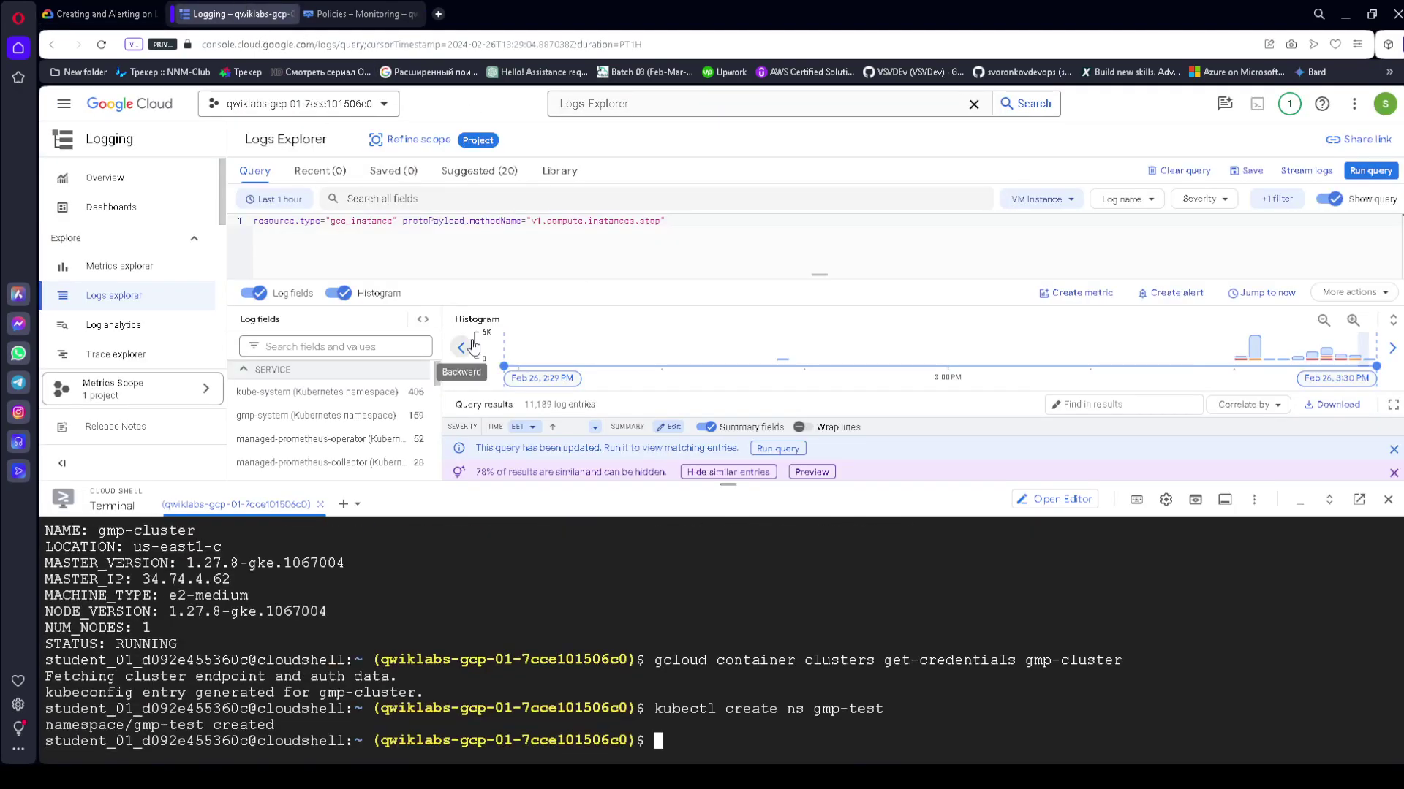
key("ctrl+v")
key("Return")
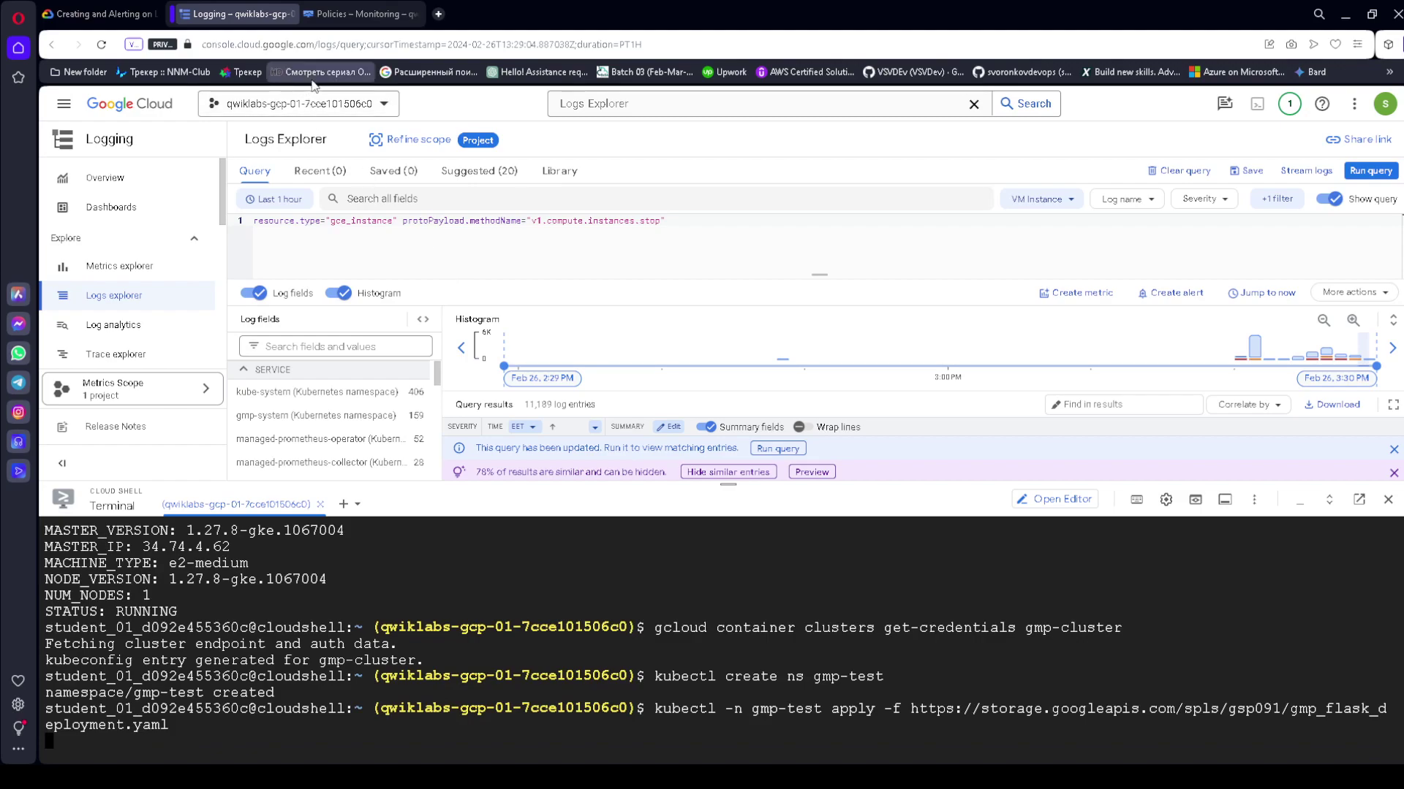
- Apply the lab's gmp_flask_service.yaml to the gmp-test namespace in Cloud Shell
left_click(100, 3)
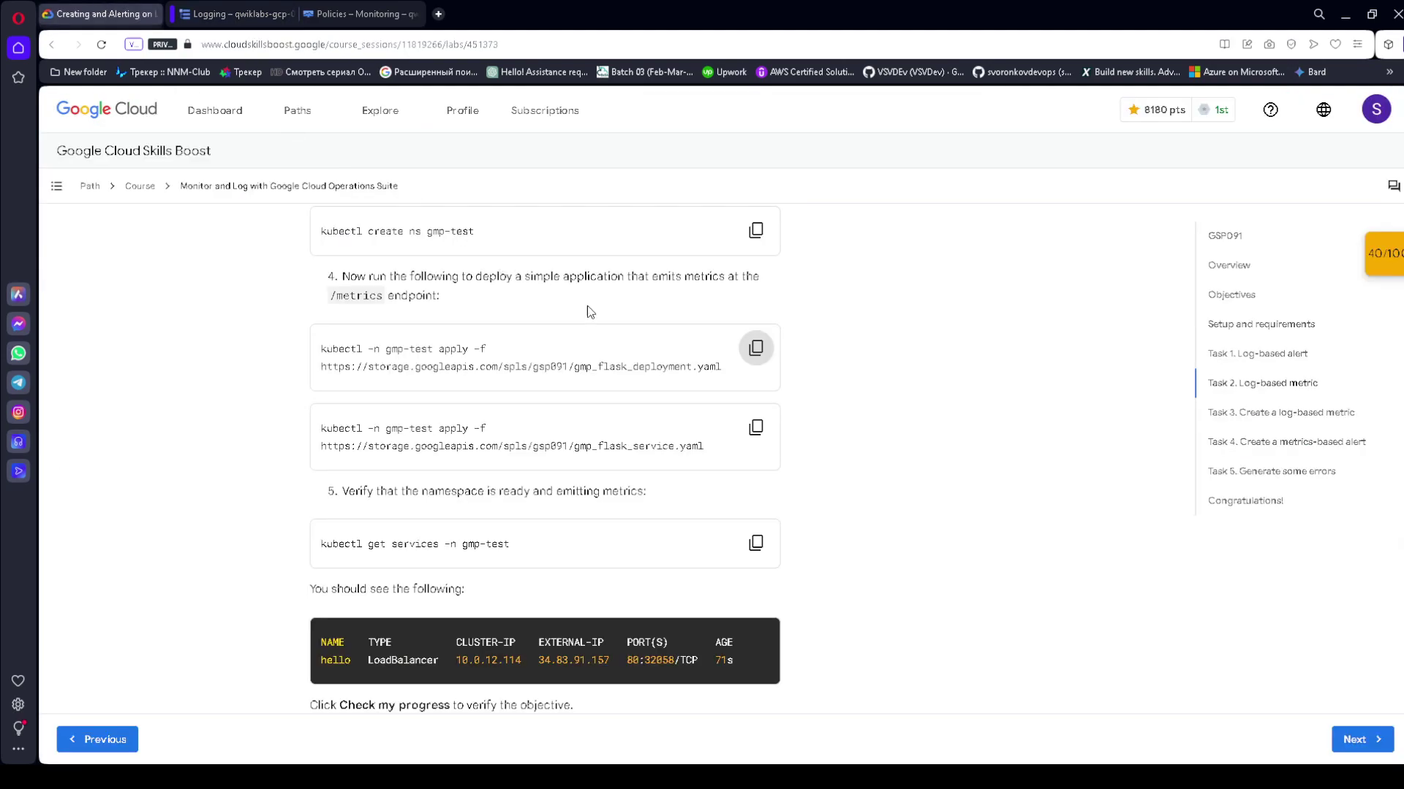
left_click(756, 427)
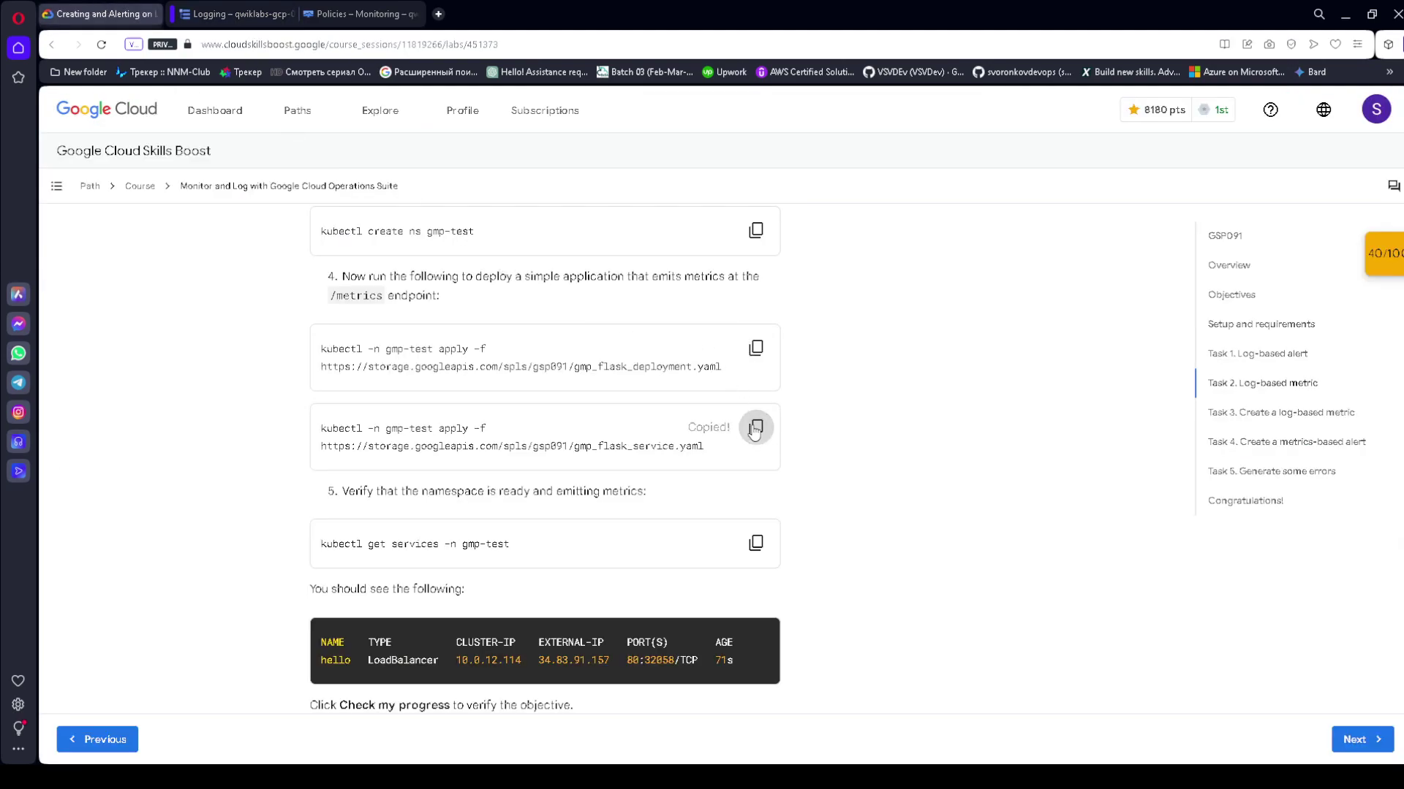
left_click(198, 12)
key("ctrl+v")
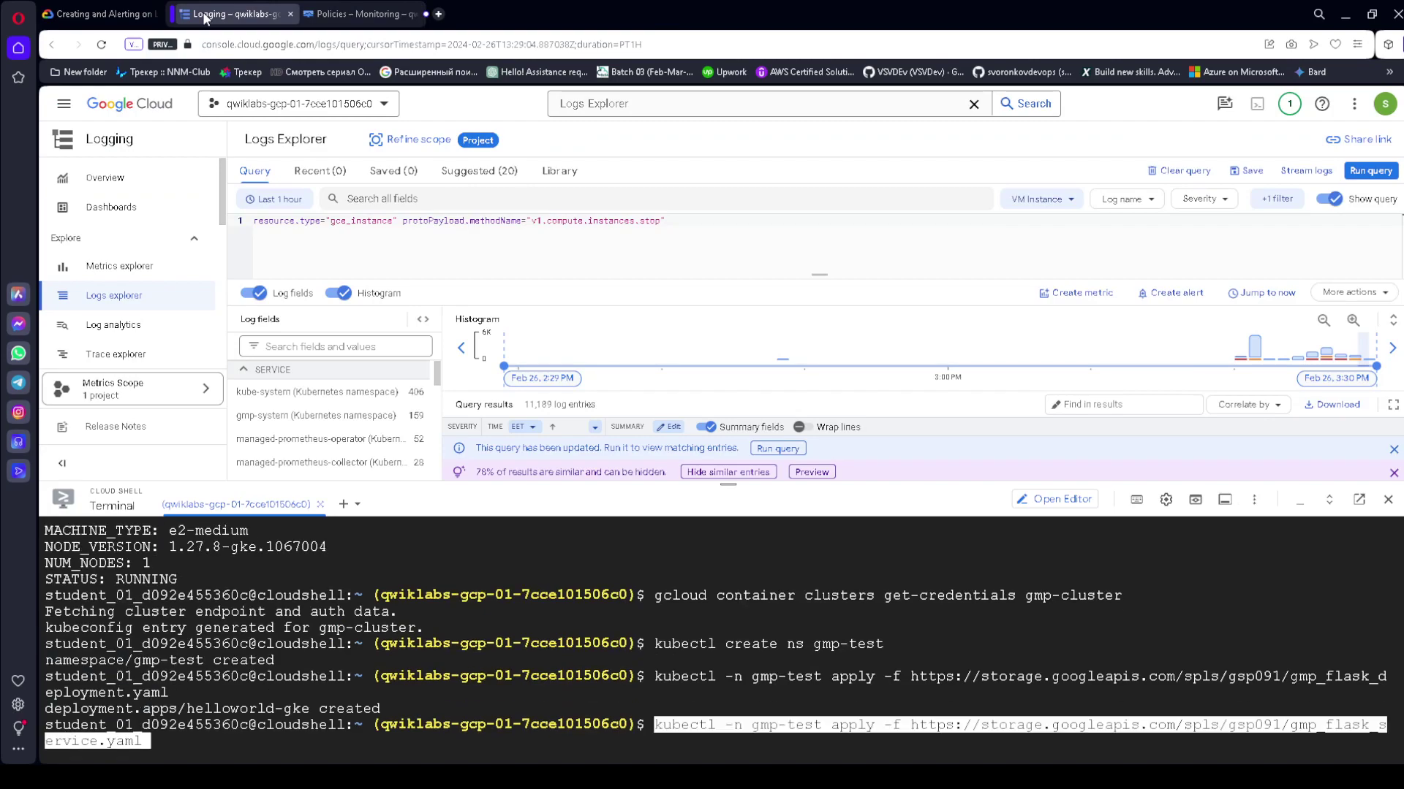
key("Return")
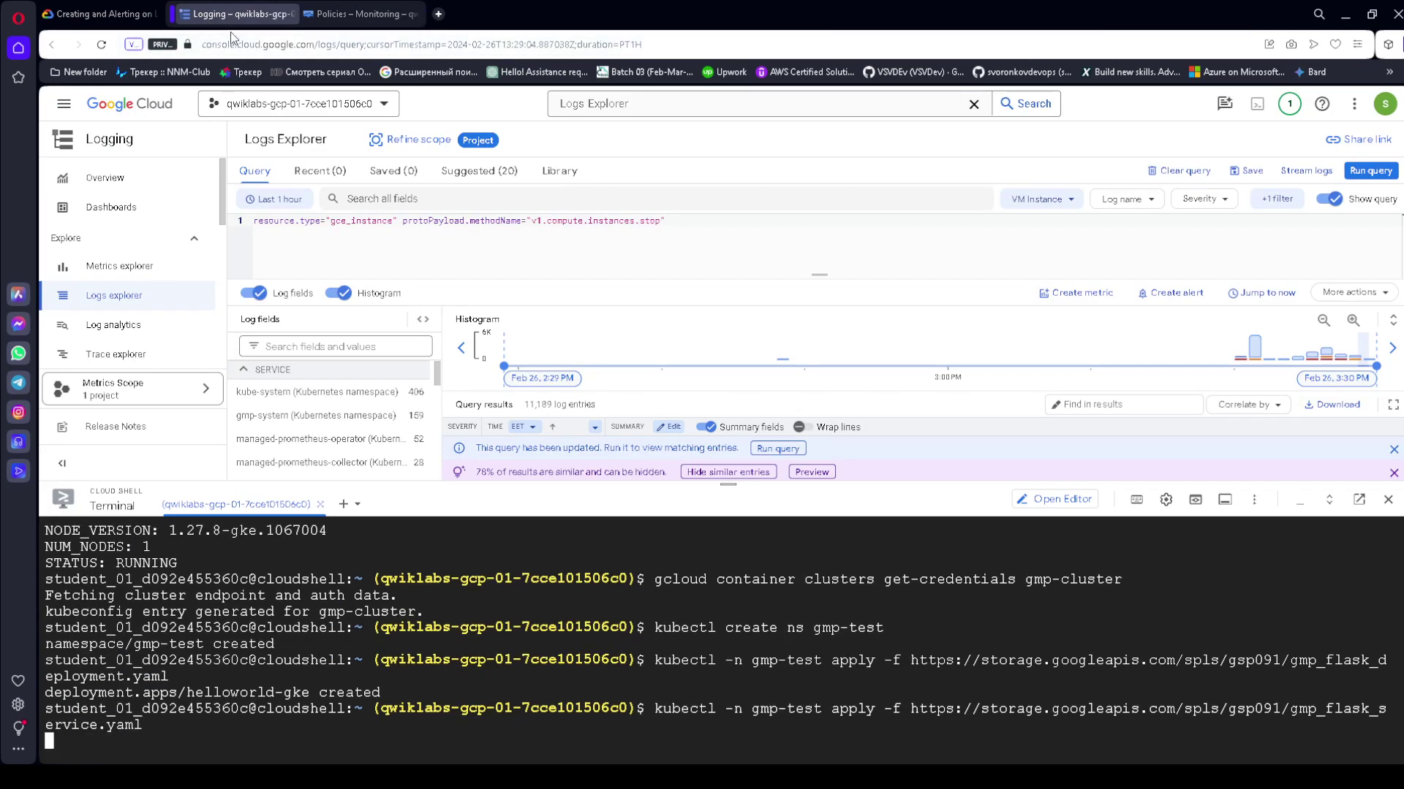
- Copy the lab's step 5 verification command and run kubectl get services -n gmp-test in Cloud Shell
left_click(137, 5)
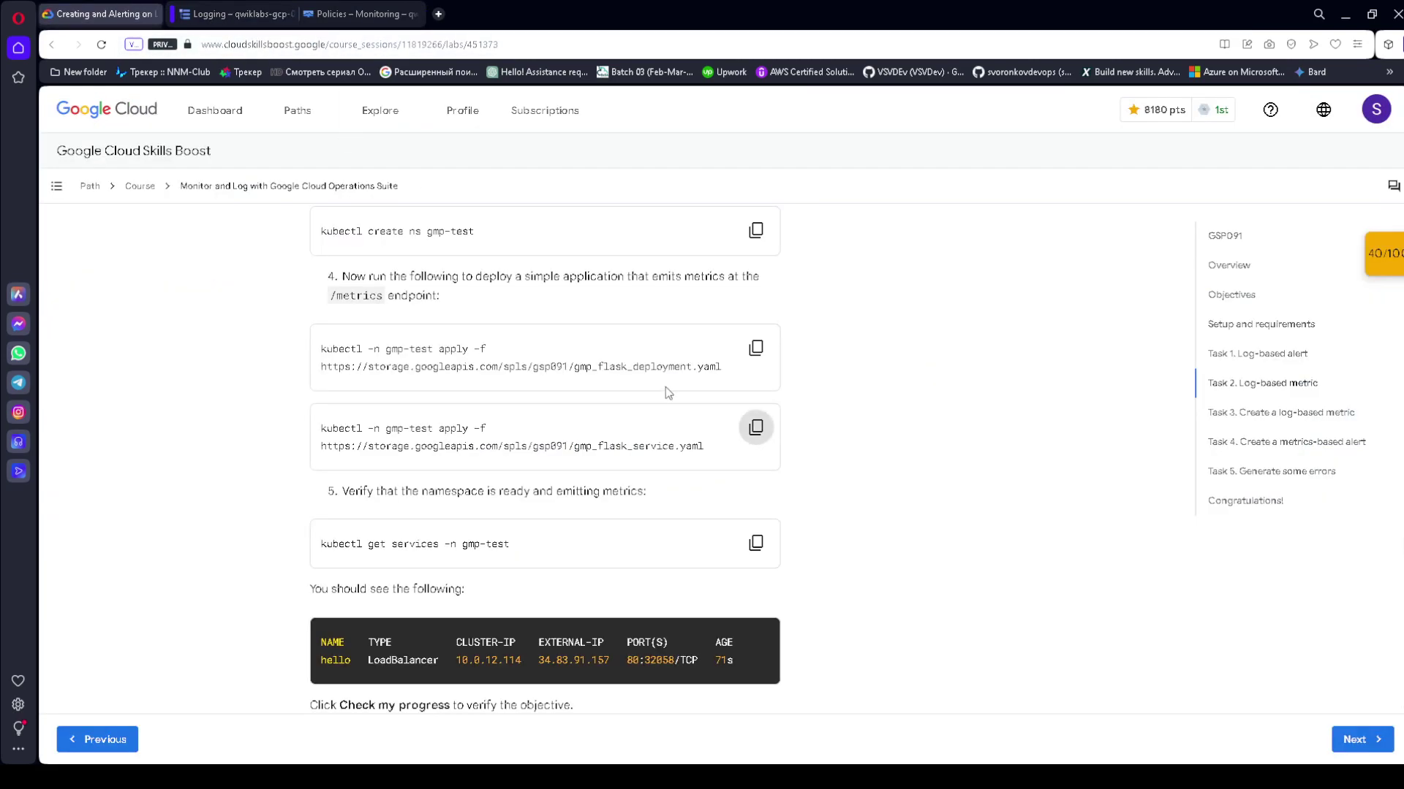
scroll(683, 464, "down", 2)
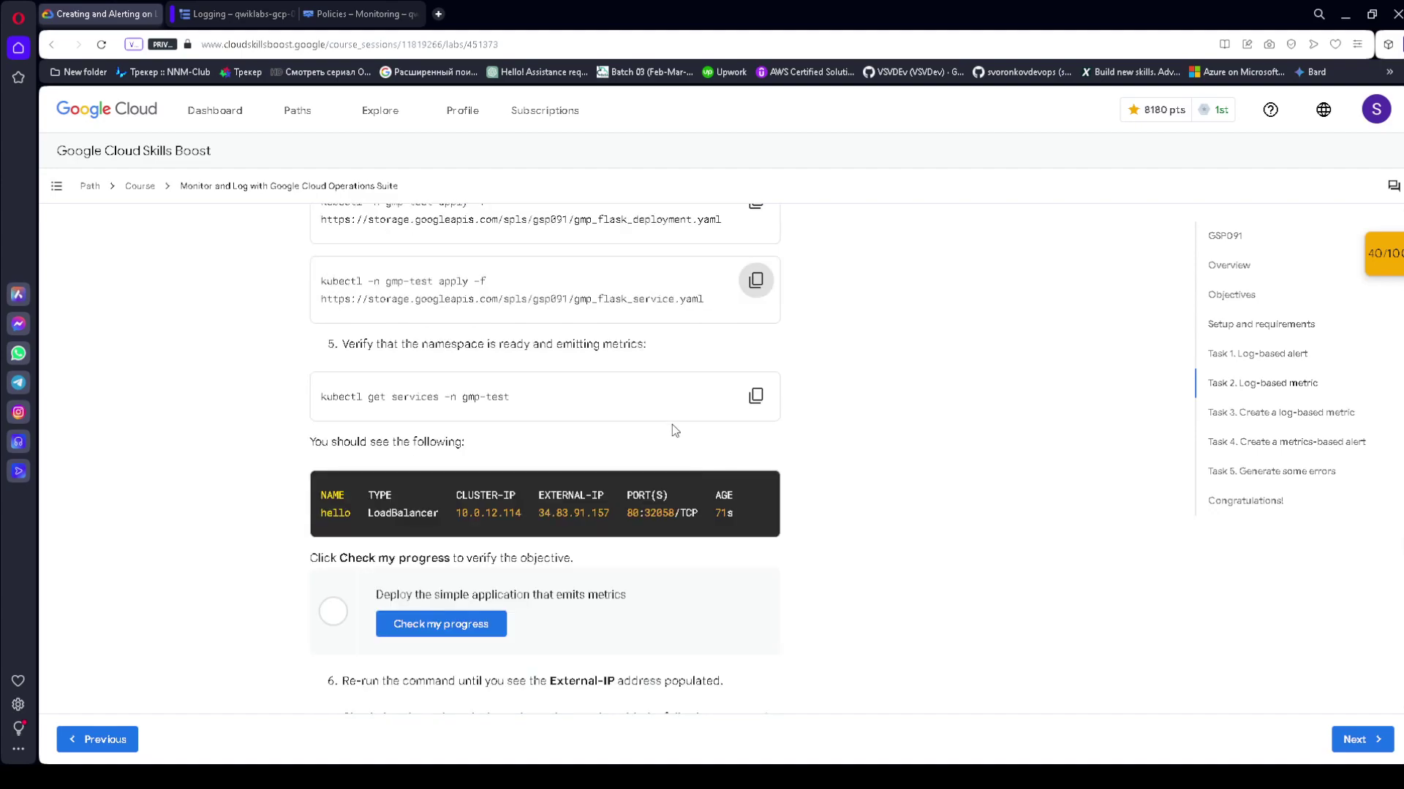
left_click(755, 397)
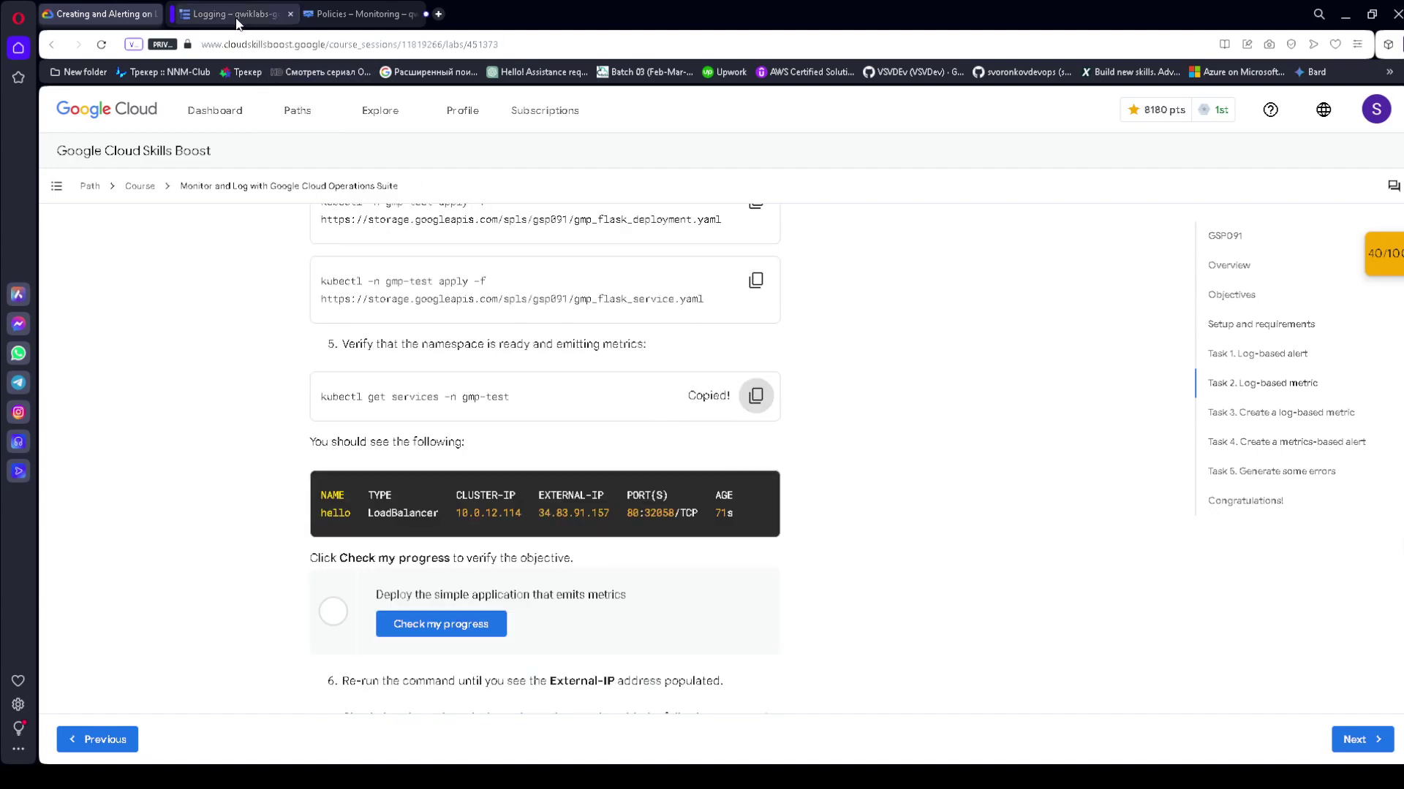
left_click(234, 14)
key("ctrl+v")
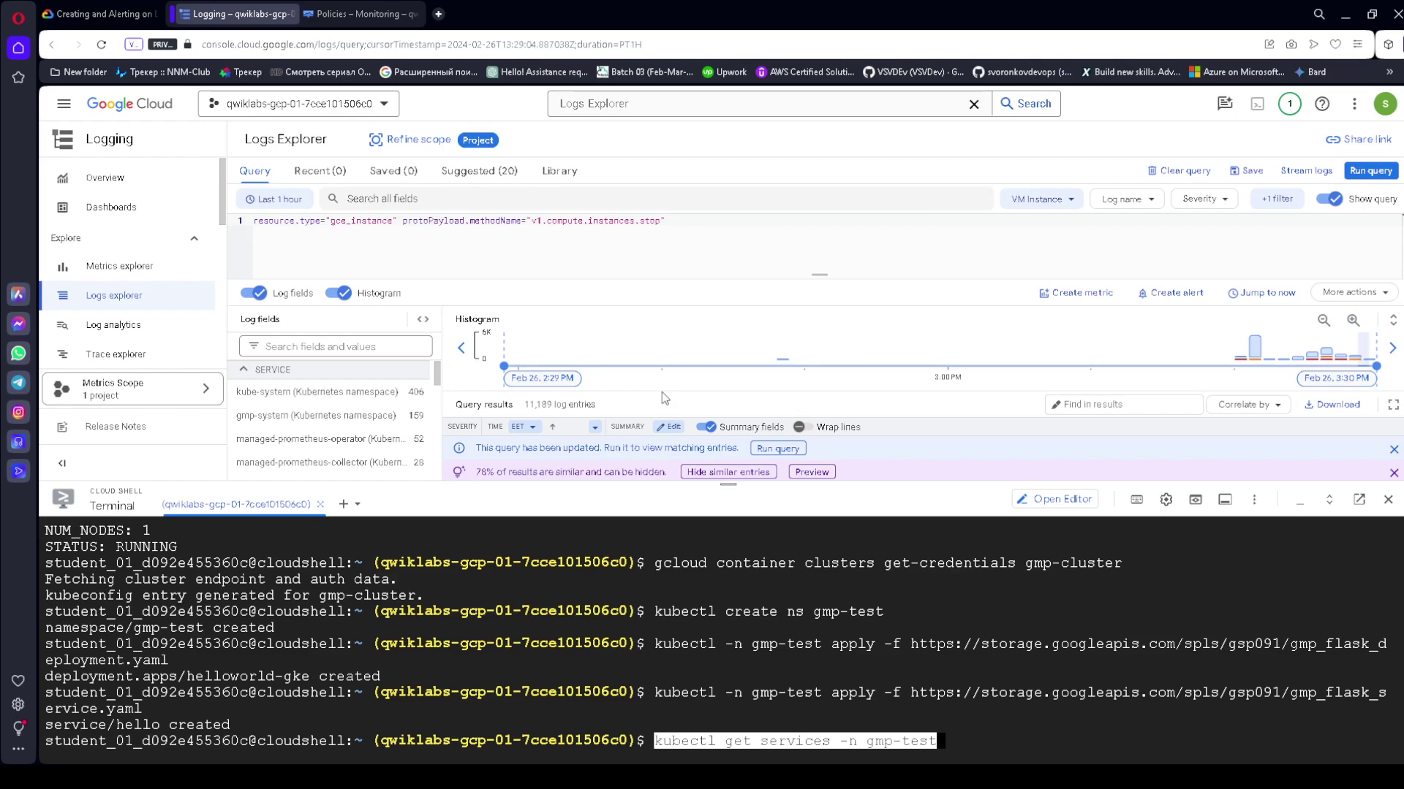
key("Return")
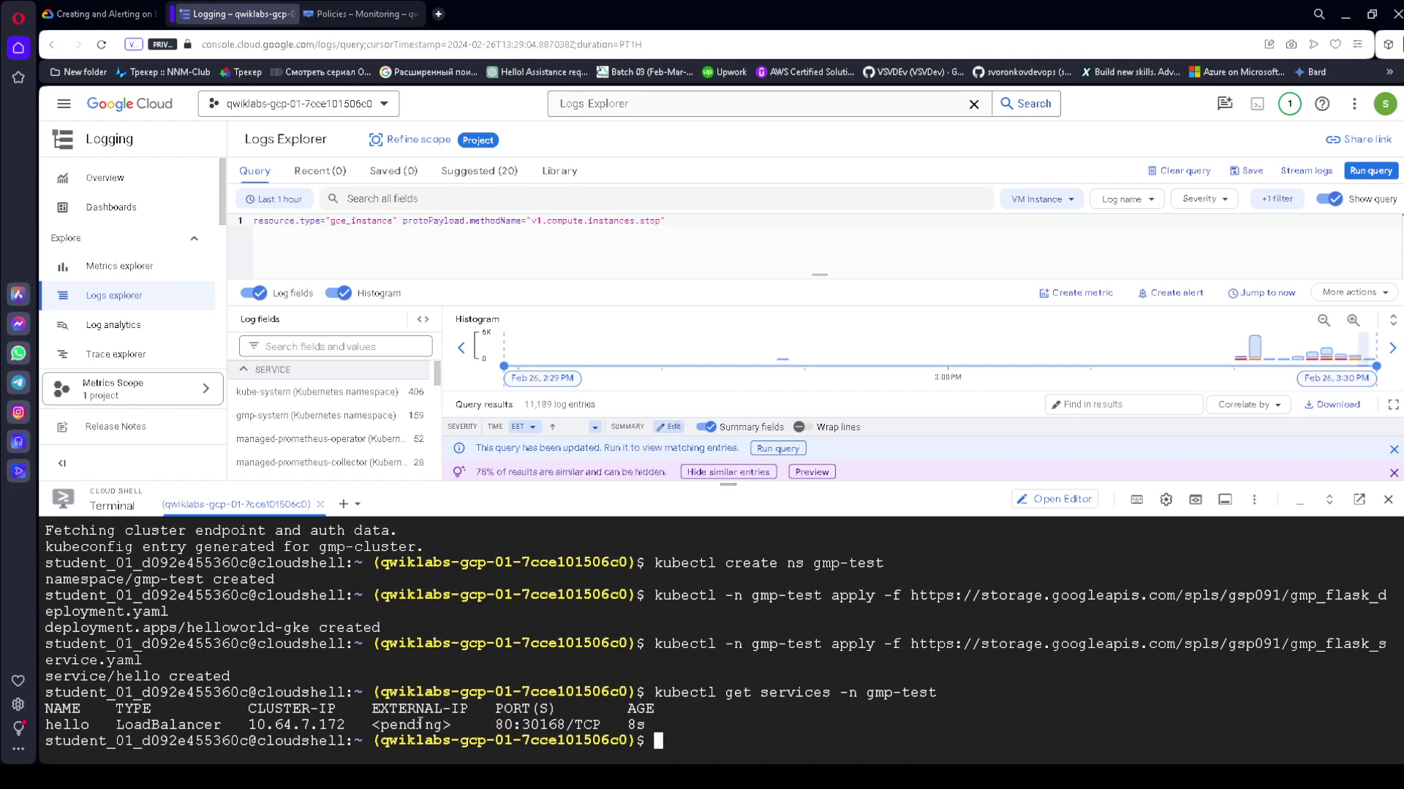
- Compare with the lab's expected output and rerun kubectl get services -n gmp-test until the service has an external IP
left_click(98, 14)
scroll(541, 453, "down", 1)
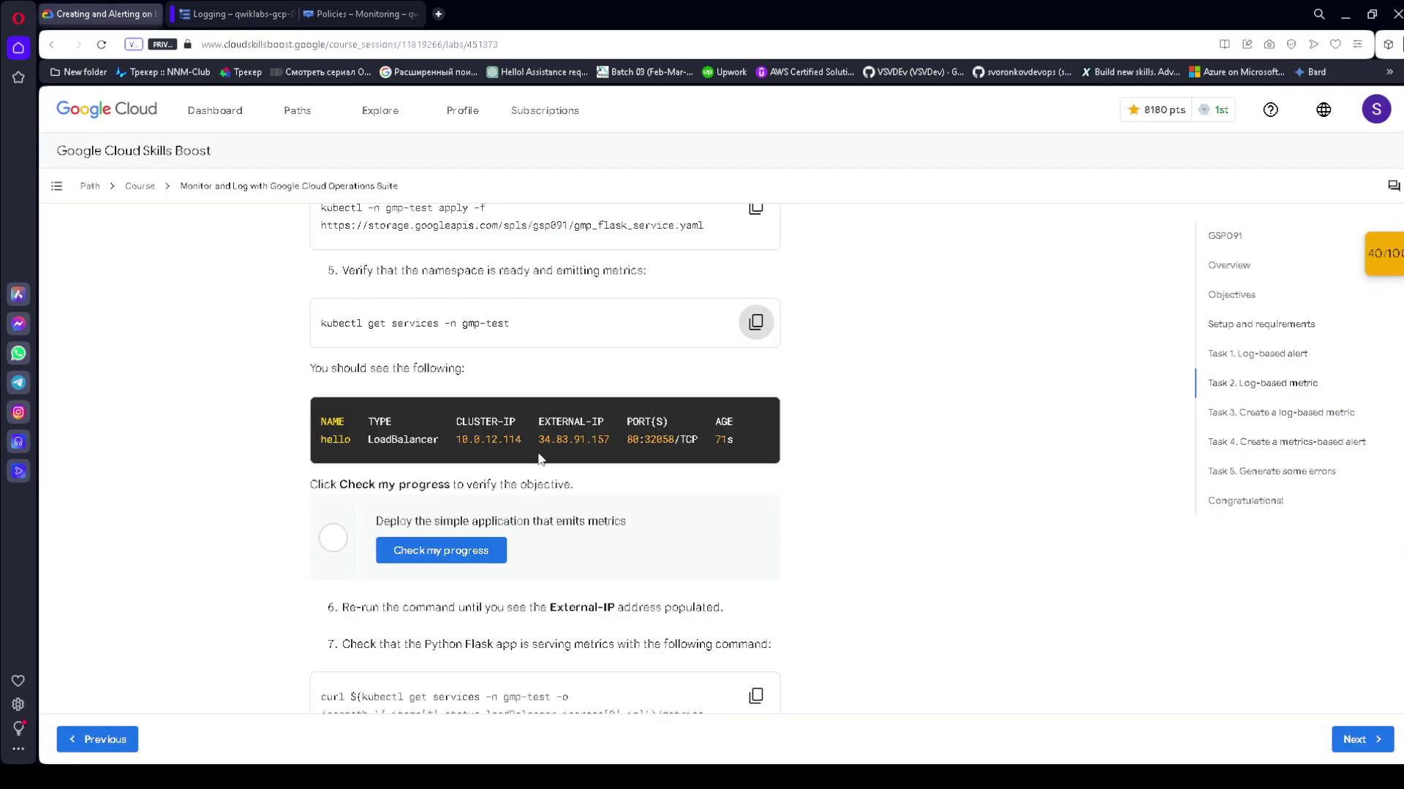
left_click_drag(540, 439, 611, 439)
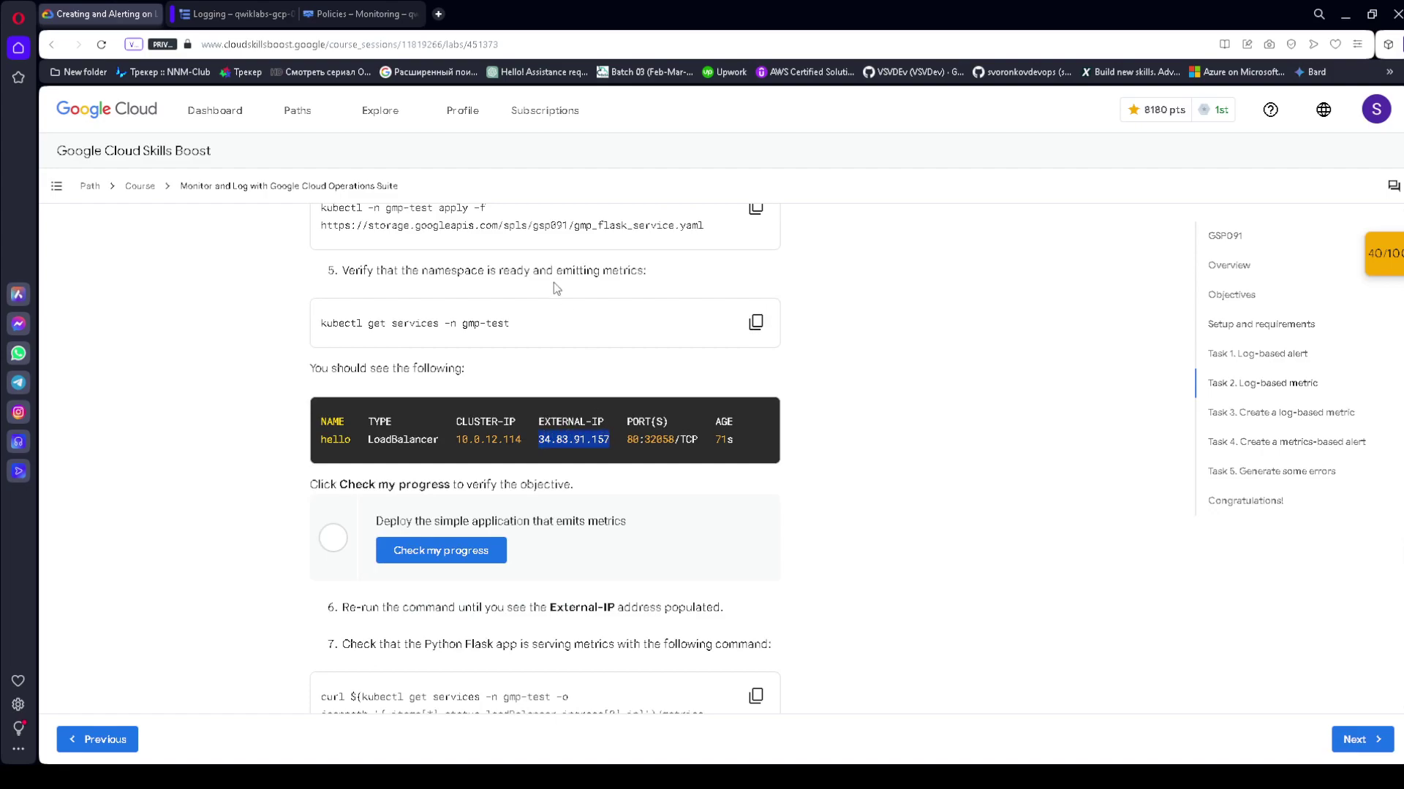
left_click(241, 14)
key("Up")
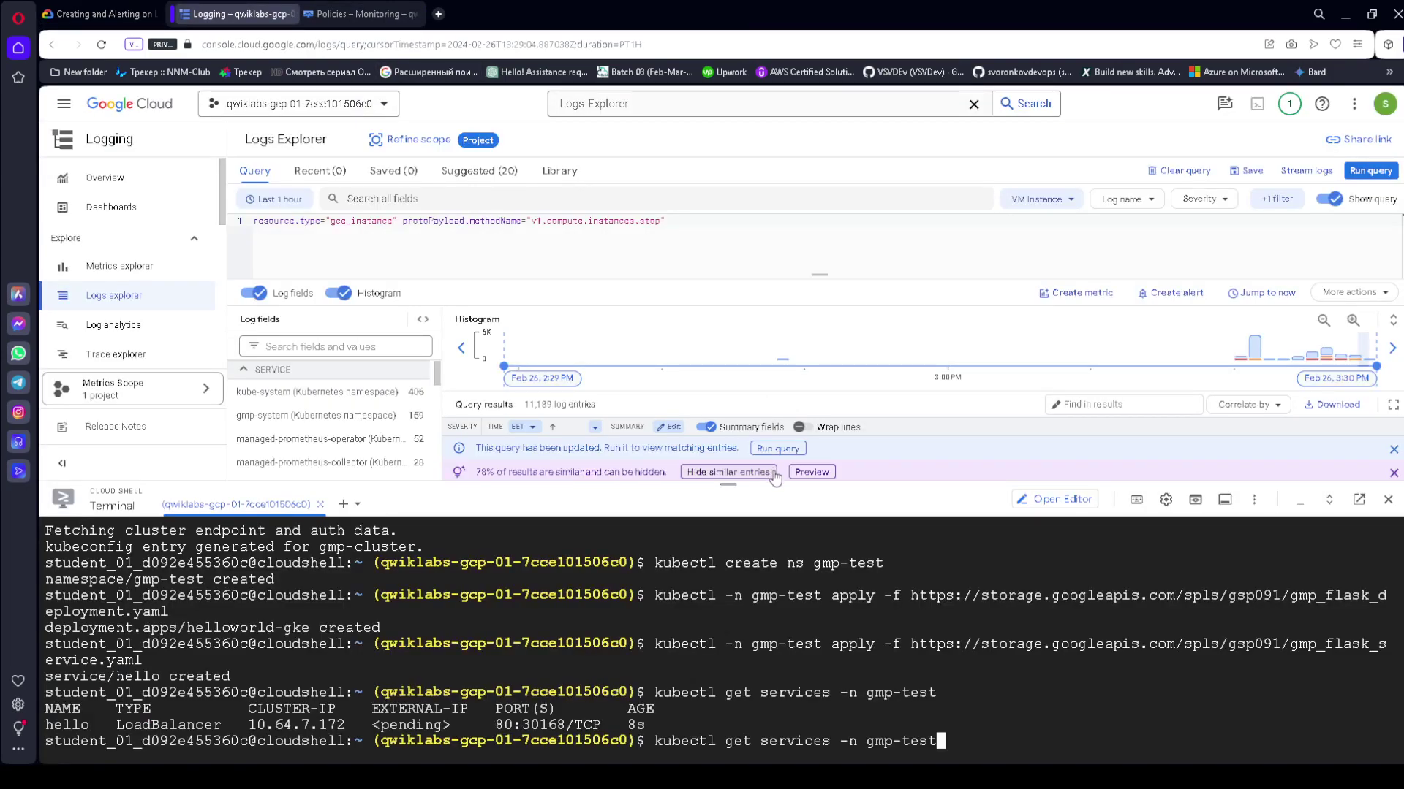
key("Return")
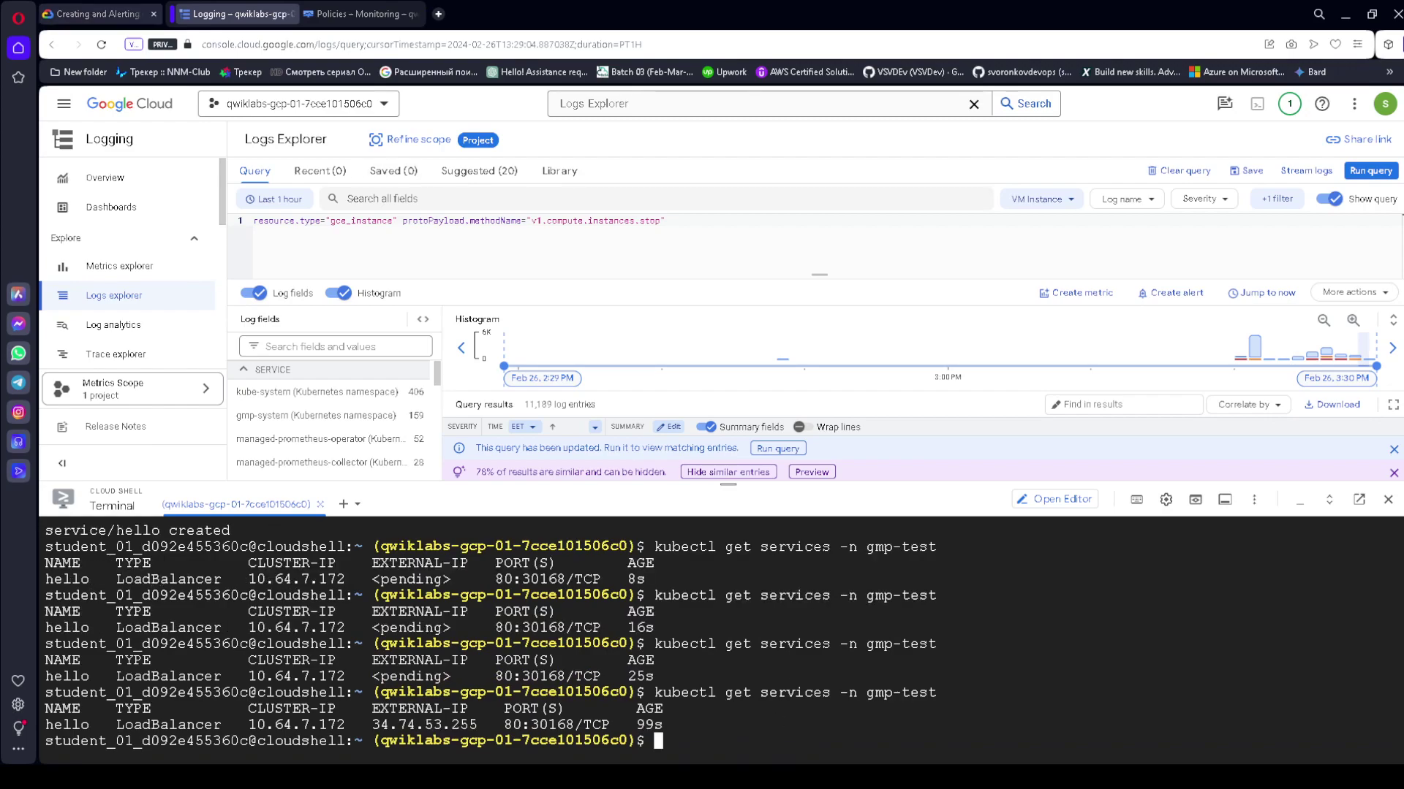
- Check the lab progress for the objective "Deploy the simple application that emits metrics"
left_click(95, 13)
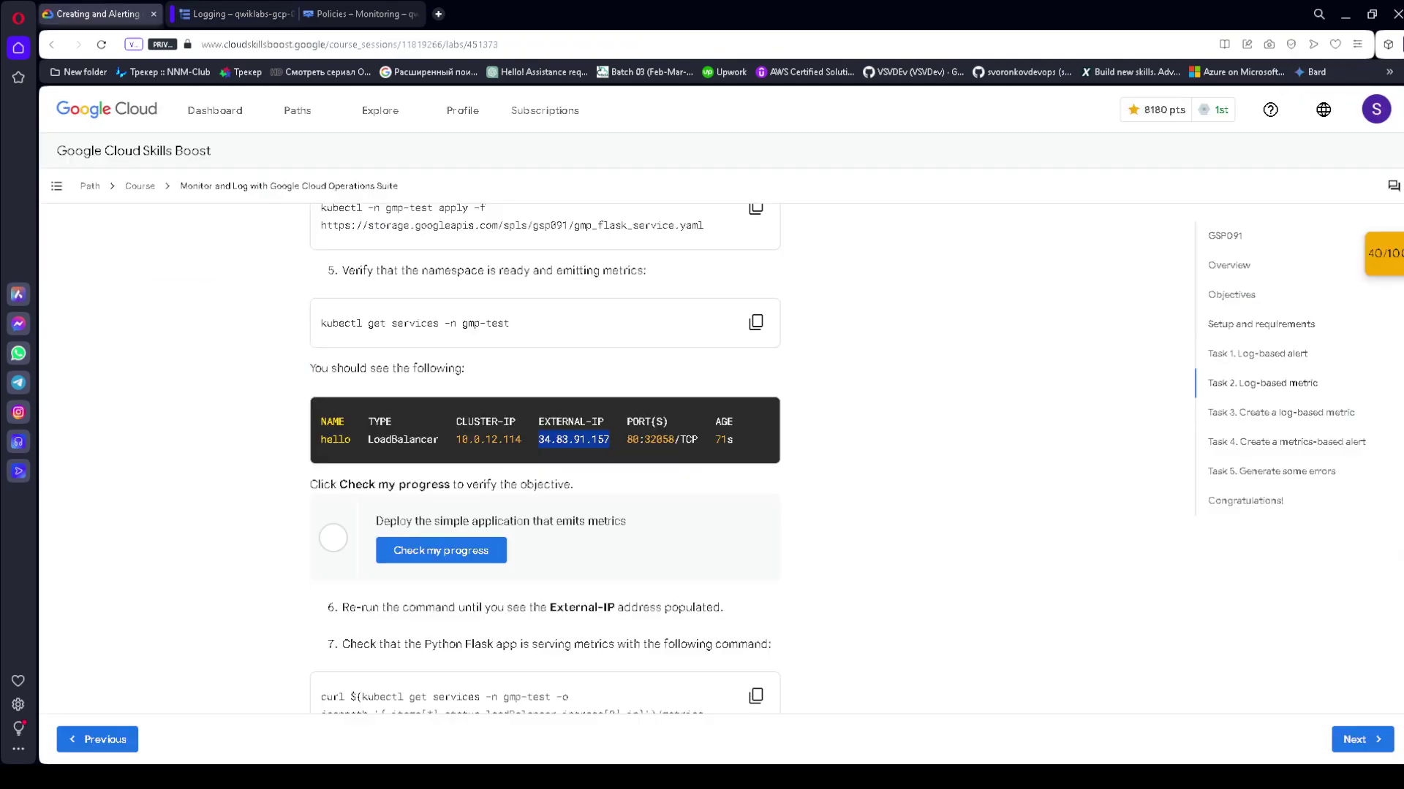
left_click(448, 551)
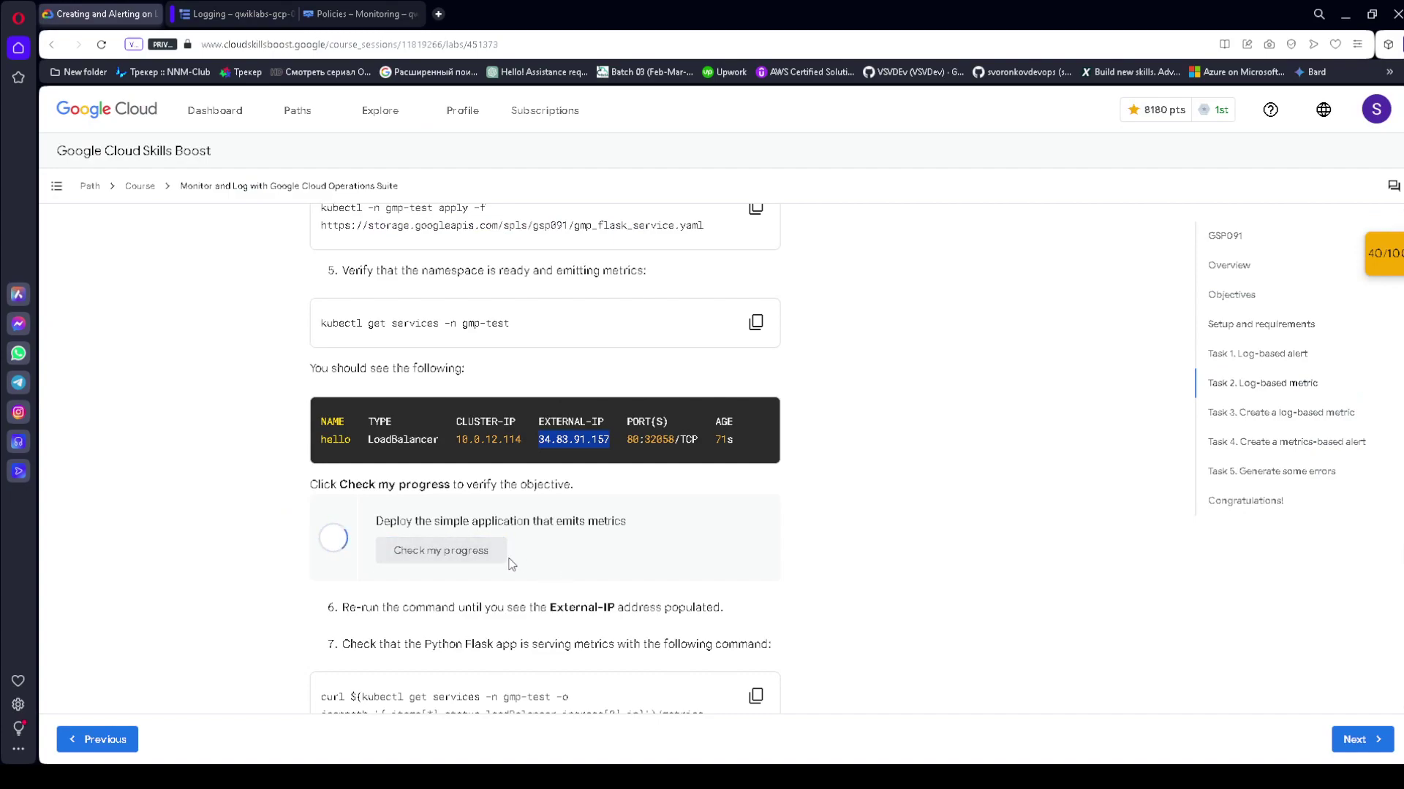
scroll(510, 565, "down", 3)
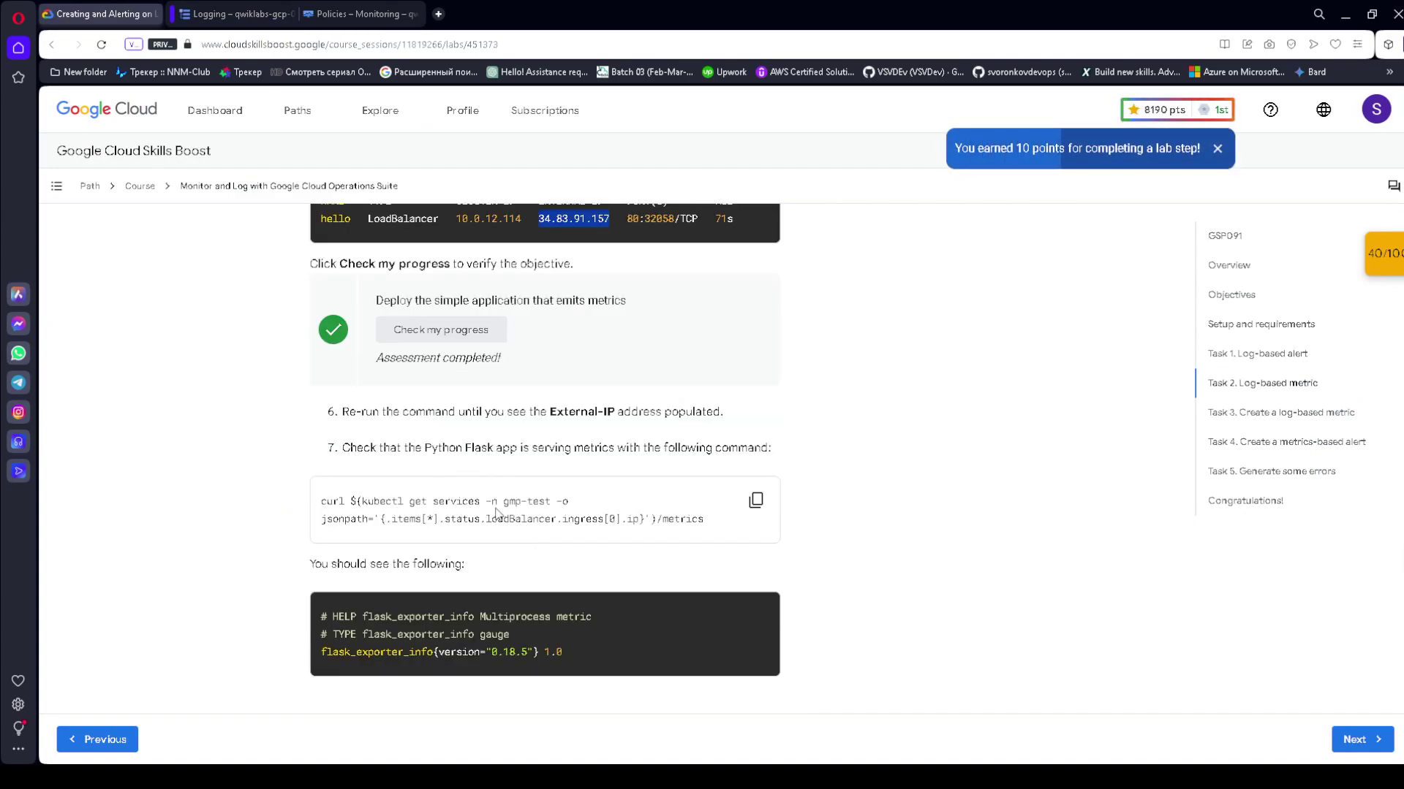
- Run the lab's step 7 curl command in Cloud Shell against the gmp-test service's /metrics endpoint to check the Flask app's metrics
left_click(756, 501)
left_click(241, 13)
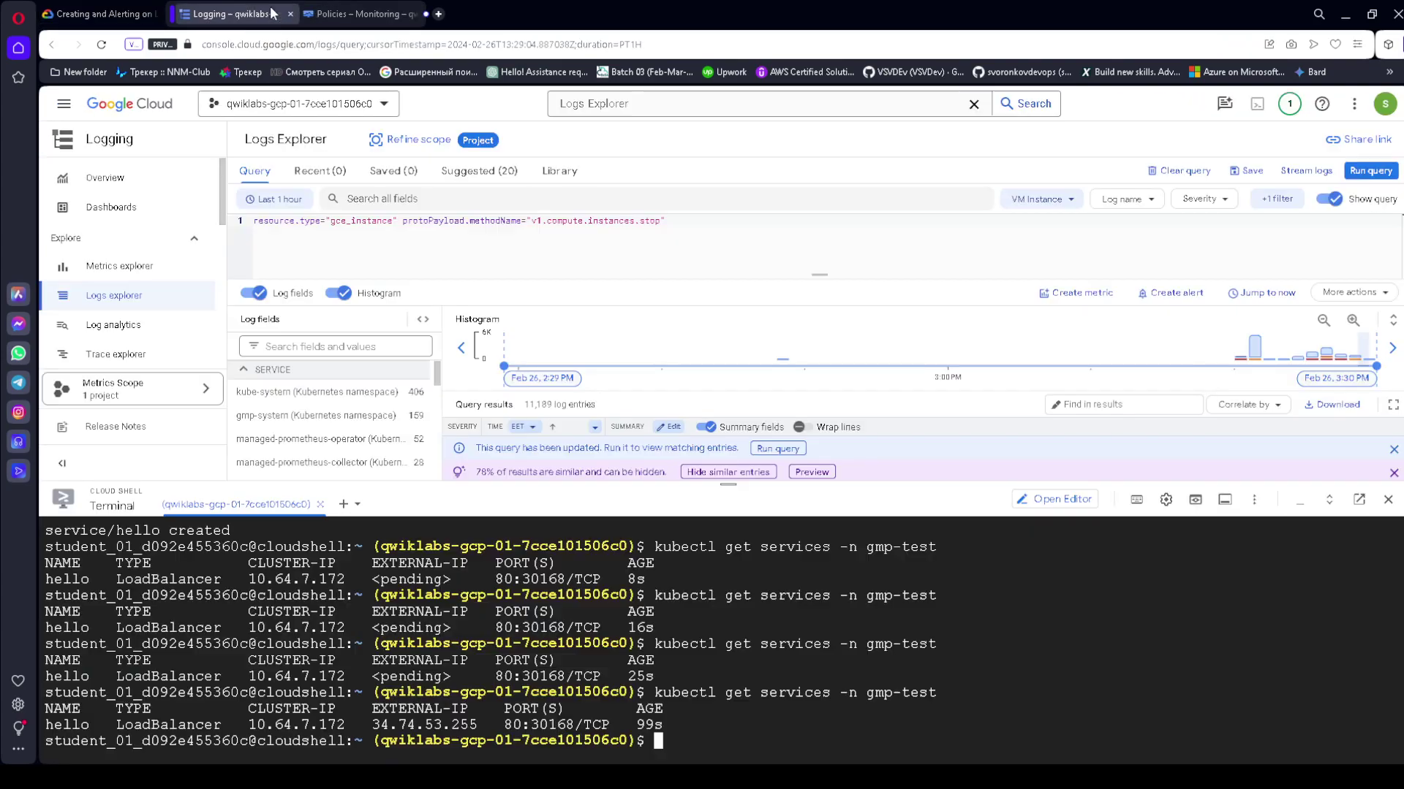
key("ctrl+v")
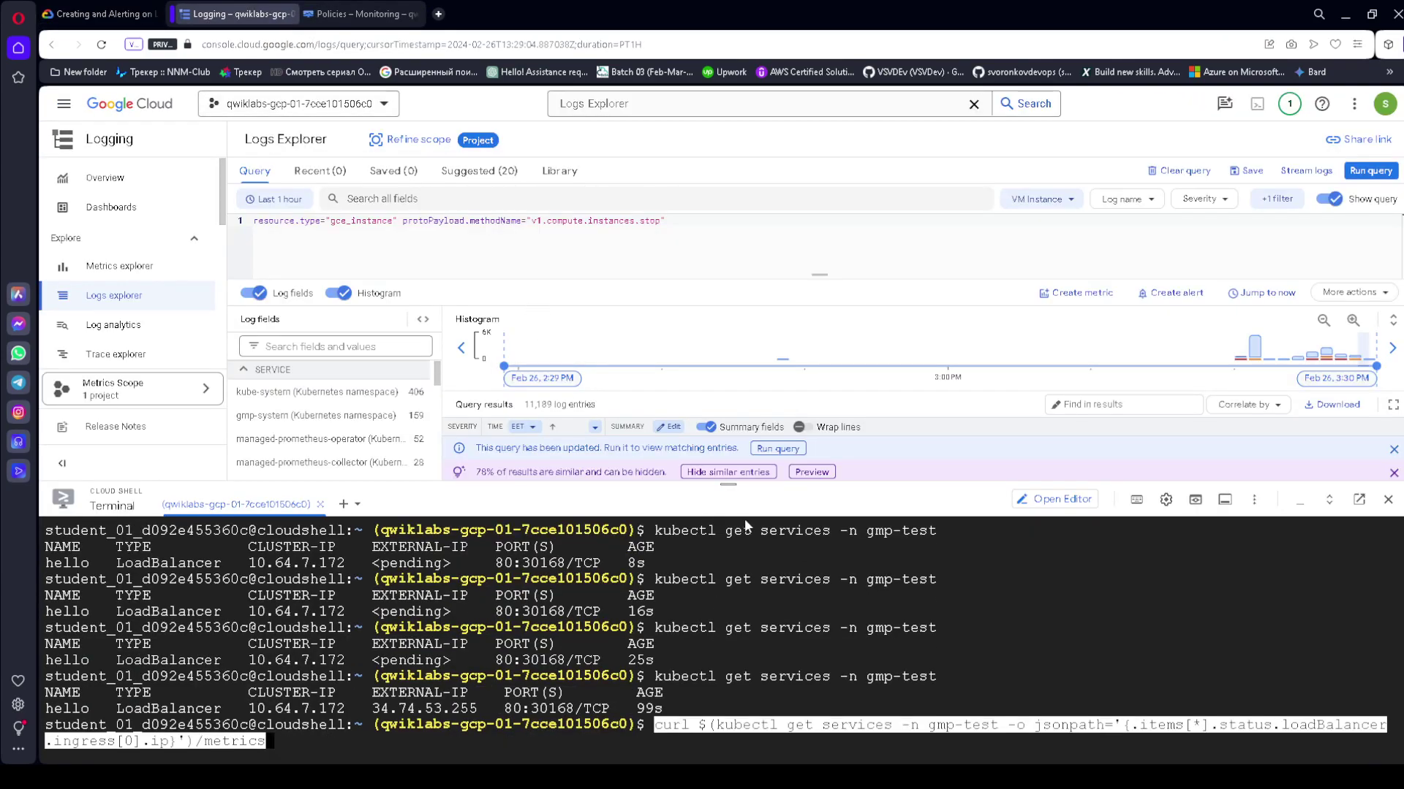
key("Return")
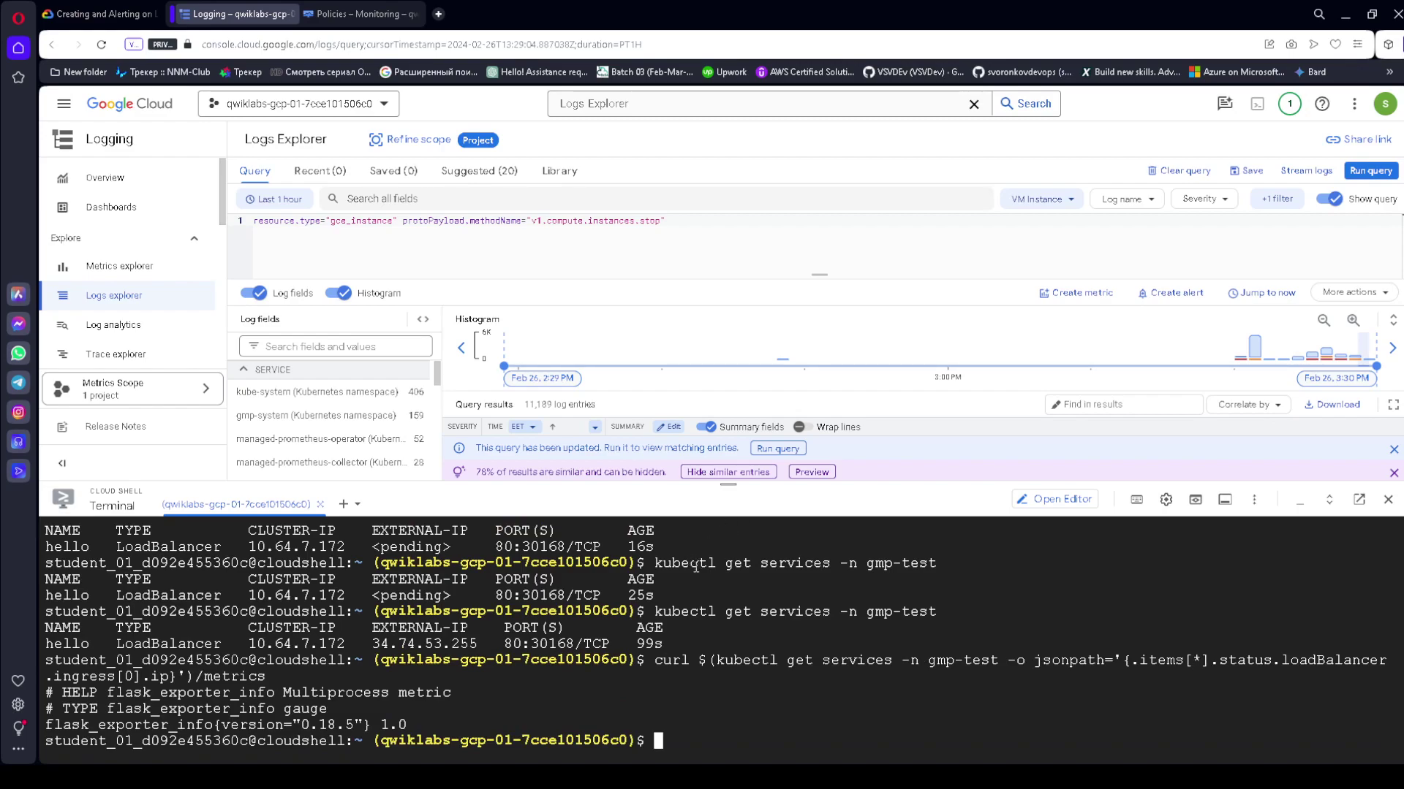
- Read the lab's Task 3 instructions and start creating a log-based metric from Logs Explorer
left_click(98, 14)
scroll(685, 515, "down", 2)
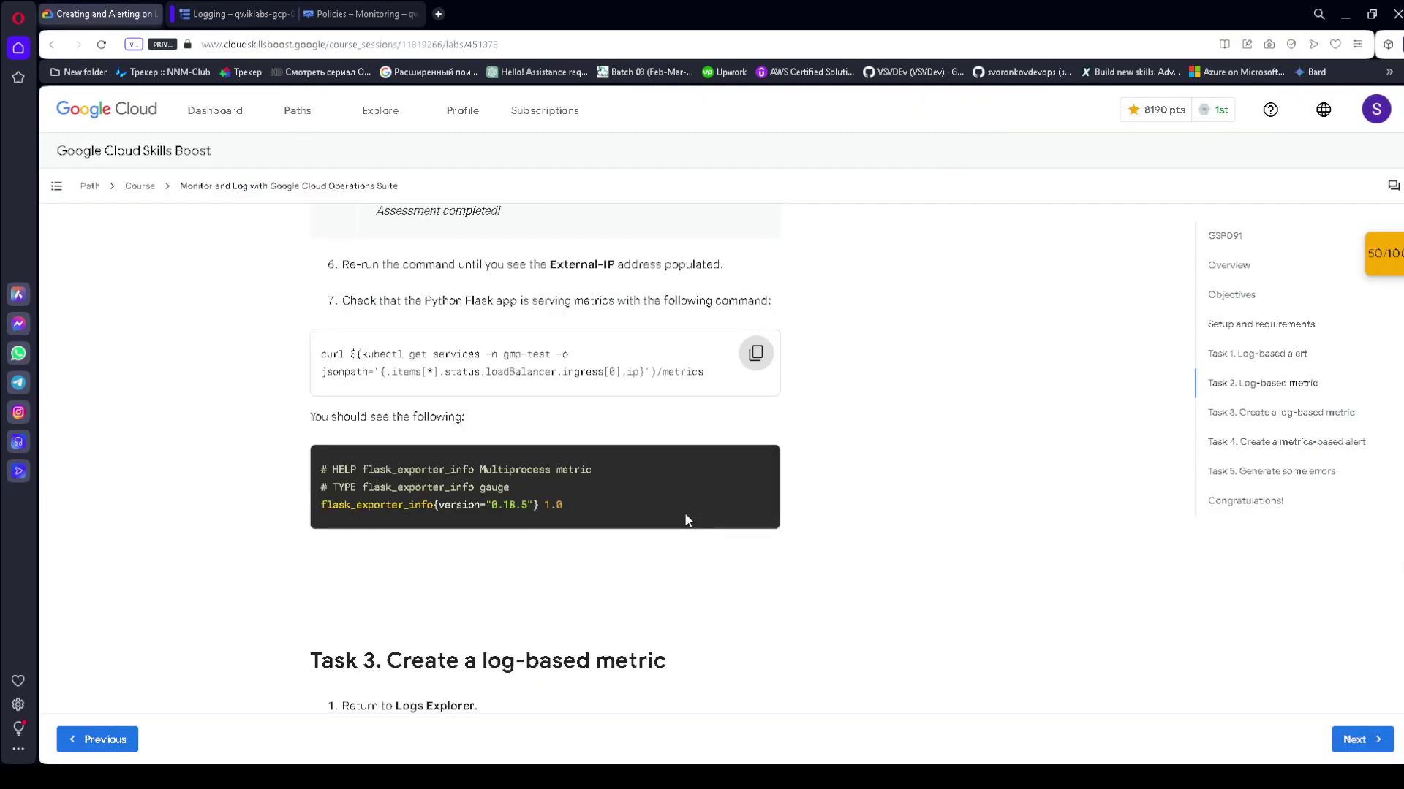
scroll(532, 532, "down", 2)
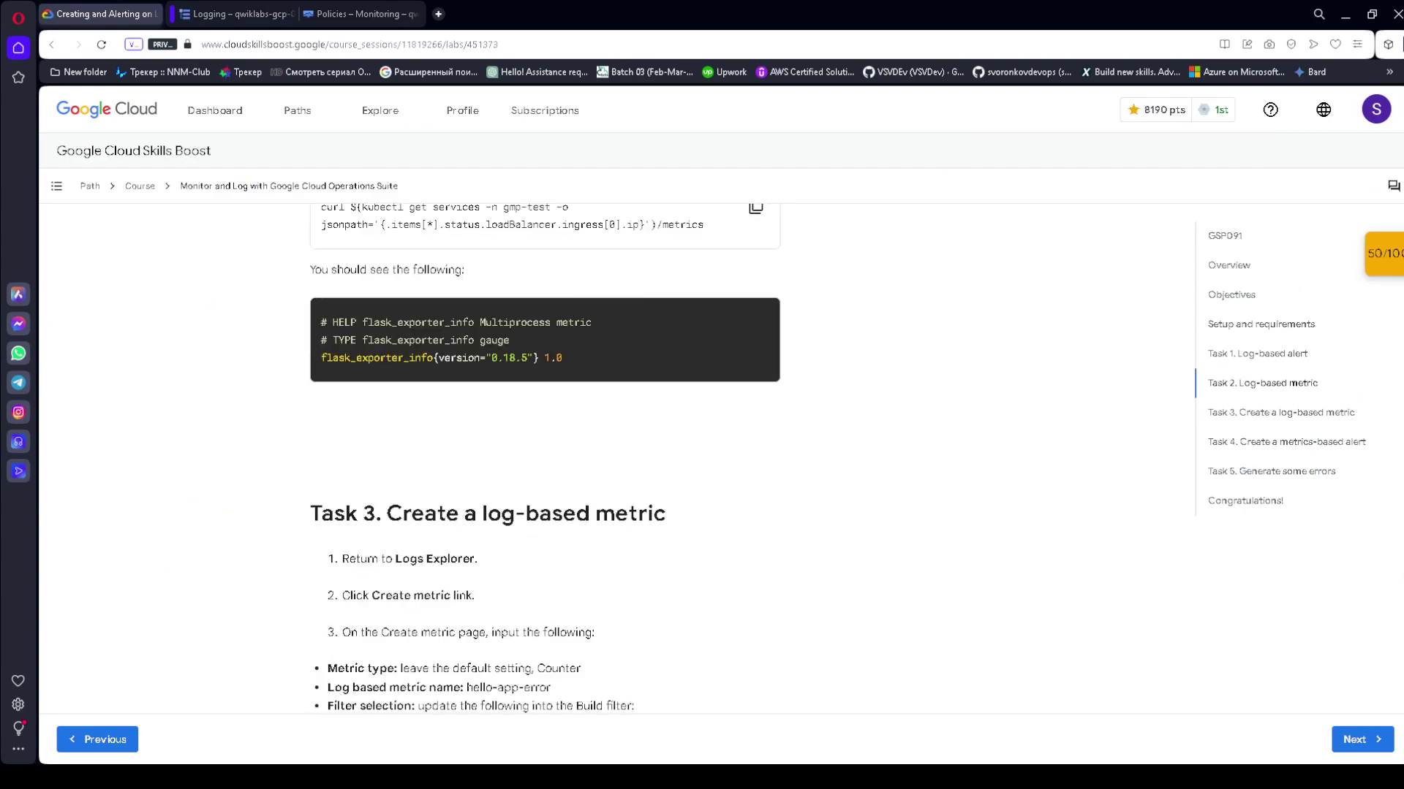
left_click_drag(309, 505, 687, 523)
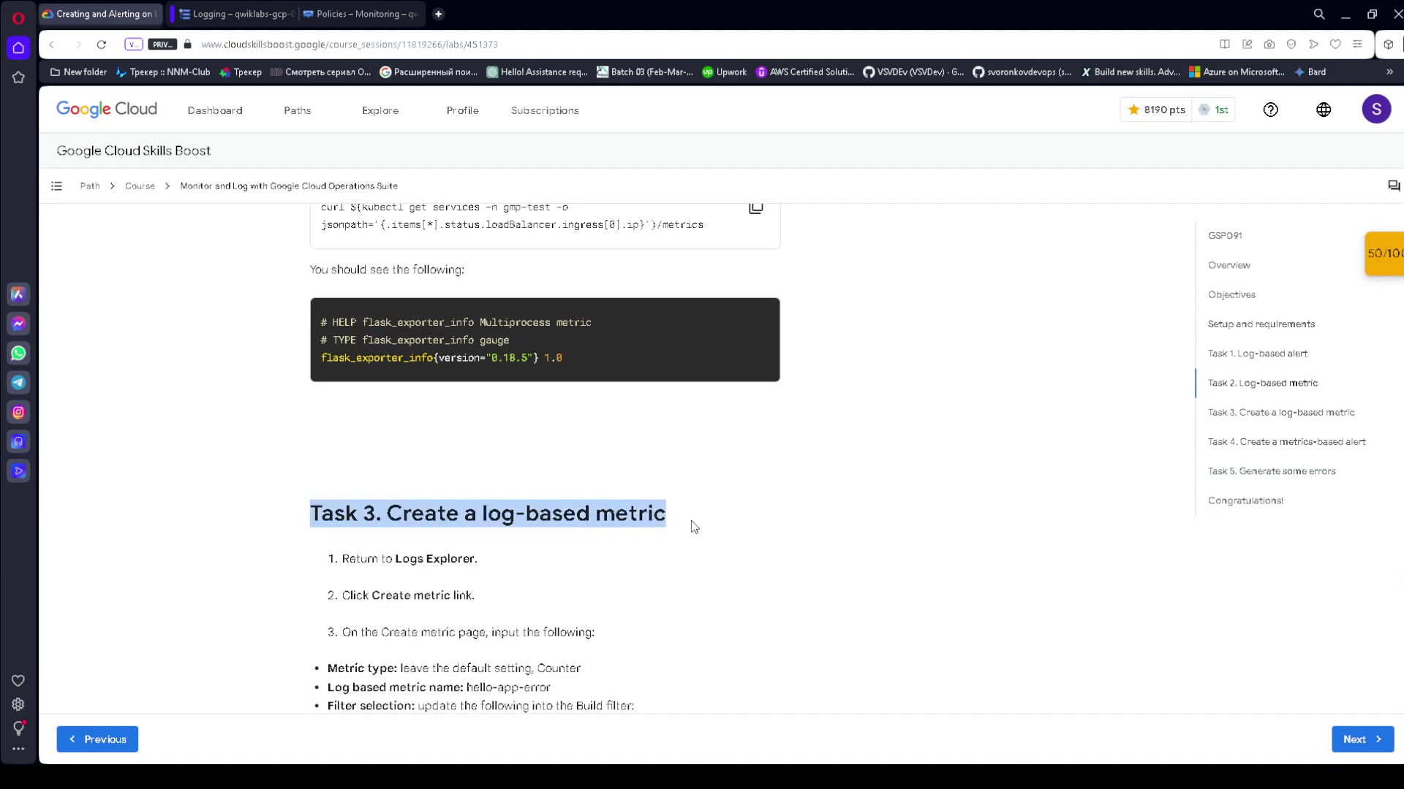
scroll(595, 561, "down", 2)
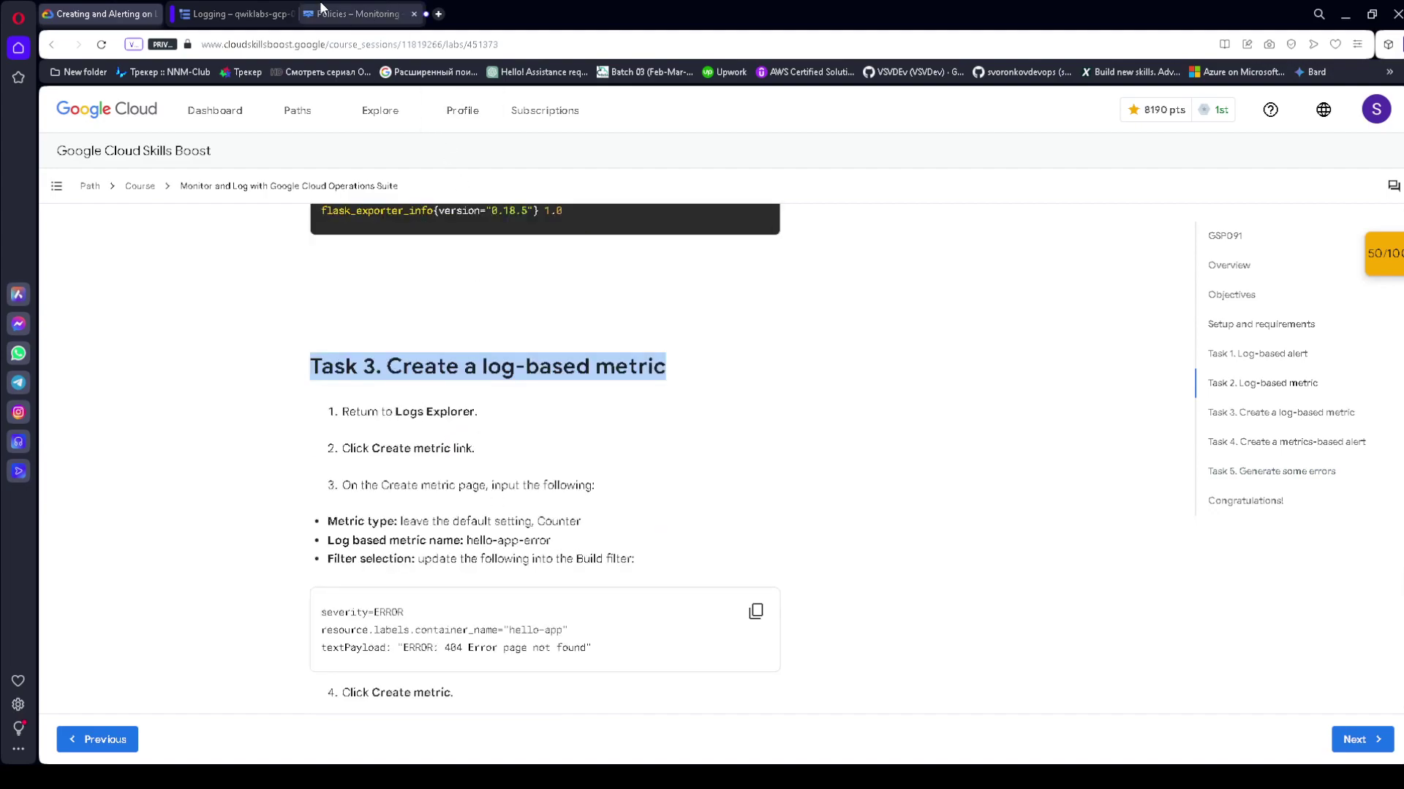
left_click(234, 14)
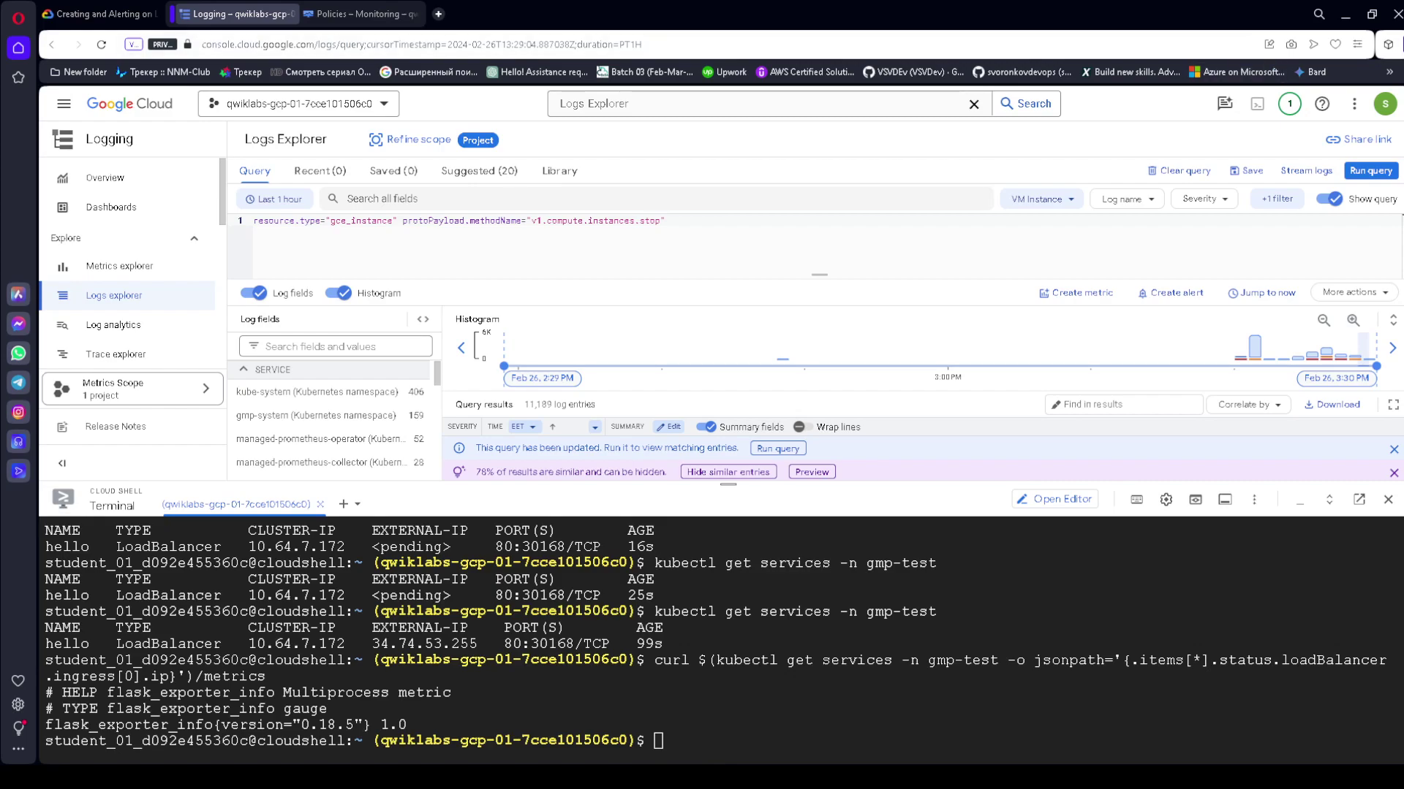
left_click(1078, 293)
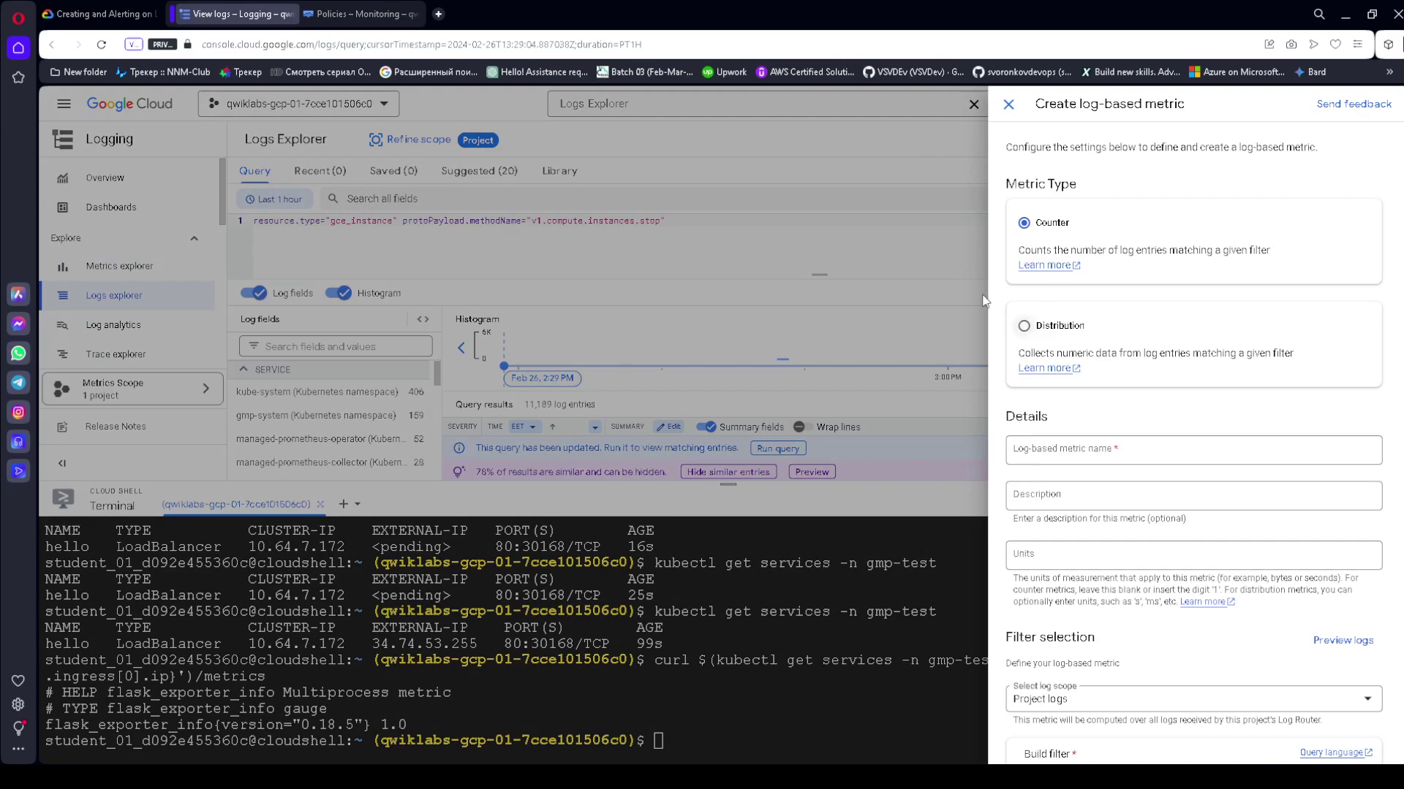
- Copy the metric name from the lab and name the Counter log-based metric hello-app-error
left_click(96, 16)
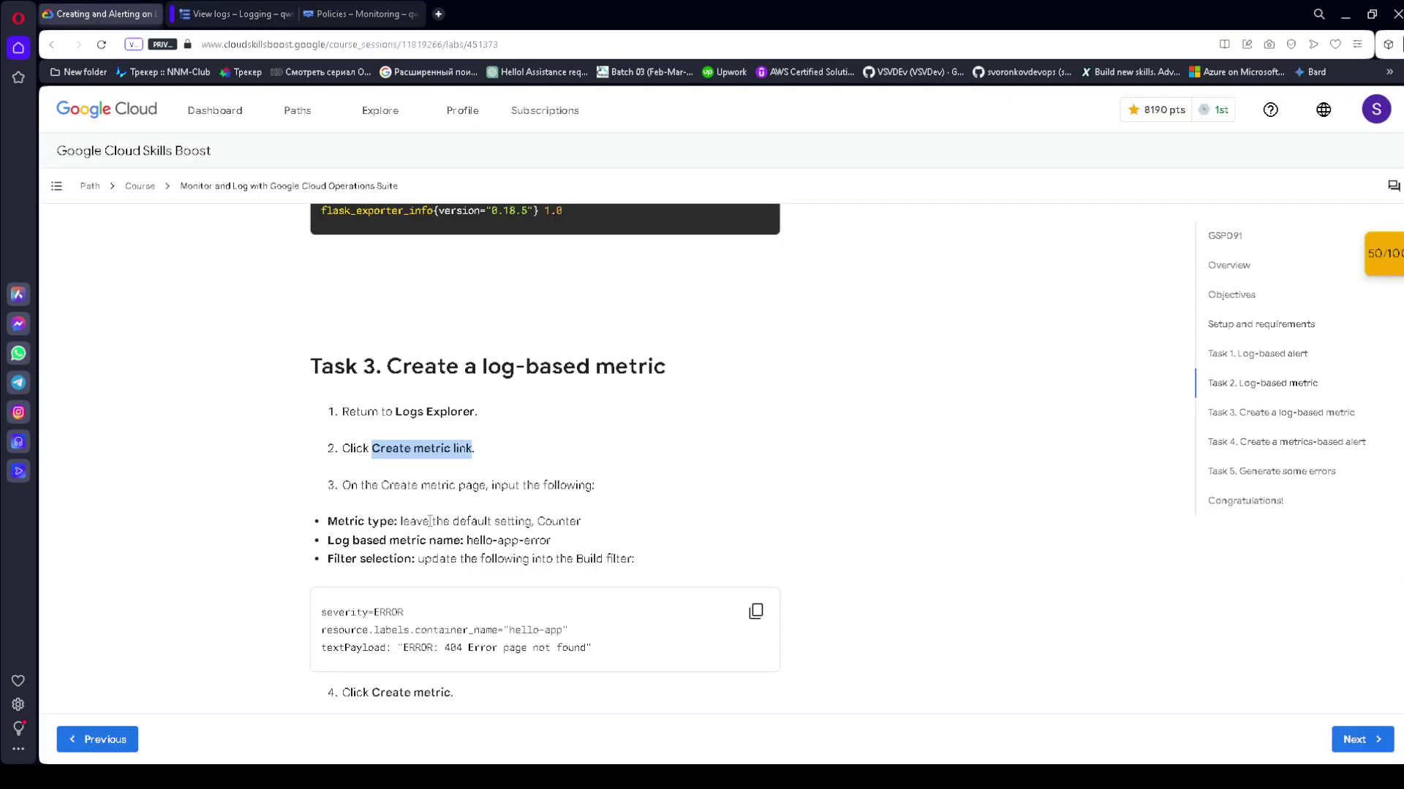
left_click_drag(532, 520, 604, 523)
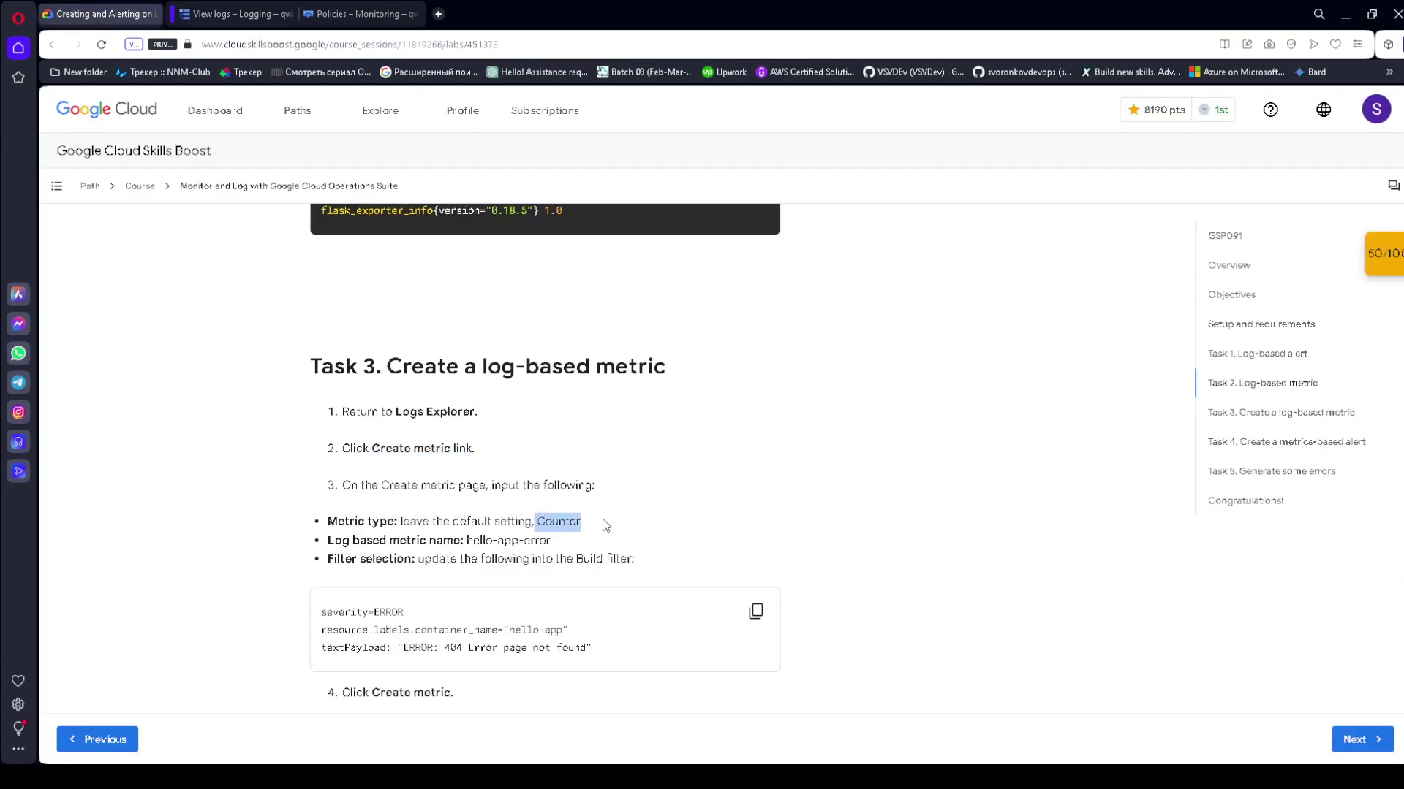
left_click_drag(468, 540, 552, 539)
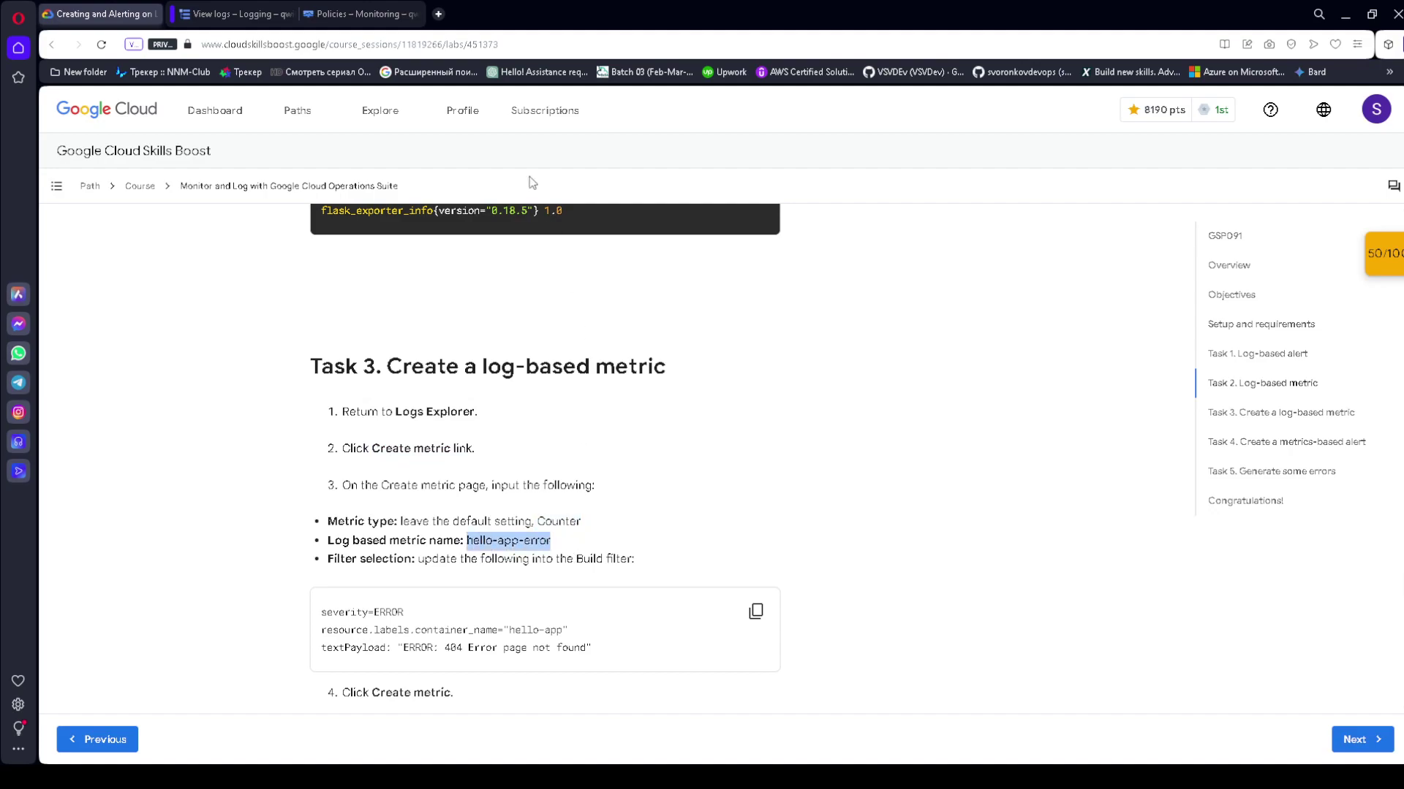
left_click(213, 12)
left_click(1098, 455)
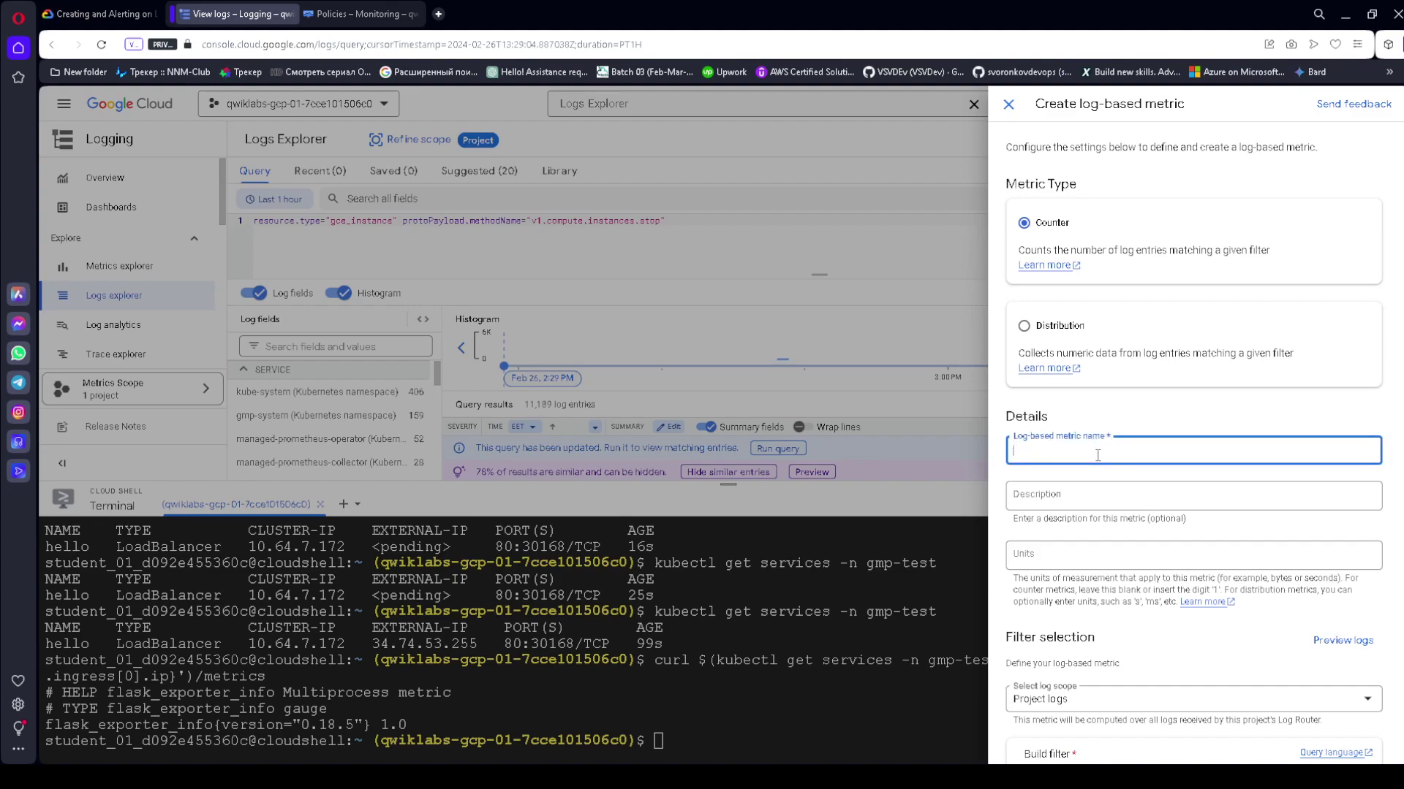
key("ctrl+v")
- Replace the metric's build filter with the lab's: severity=ERROR, resource.labels.container_name="hello-app", textPayload: "ERROR: 404 Error page not found"
left_click(98, 13)
scroll(497, 510, "down", 1)
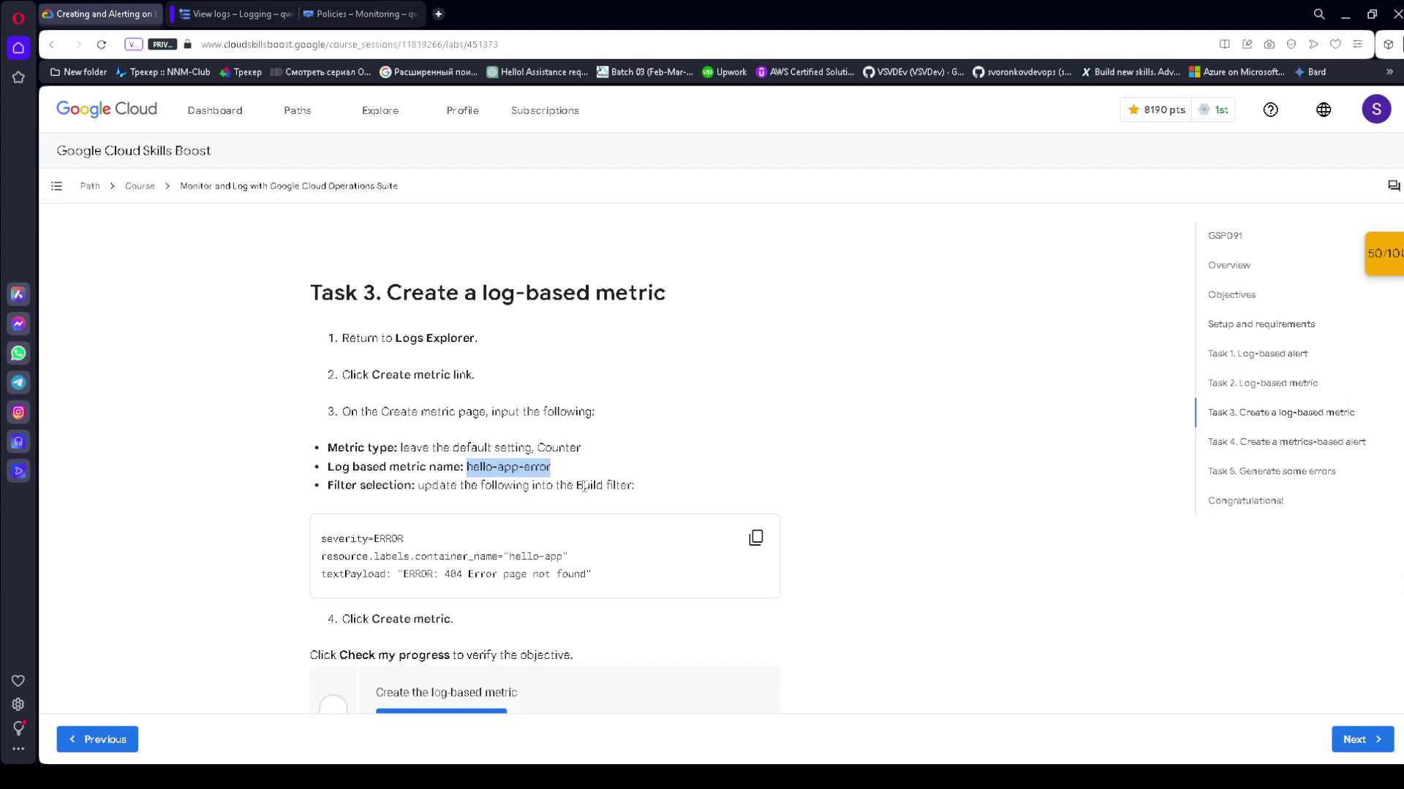
left_click(756, 538)
left_click(218, 6)
scroll(1192, 439, "down", 3)
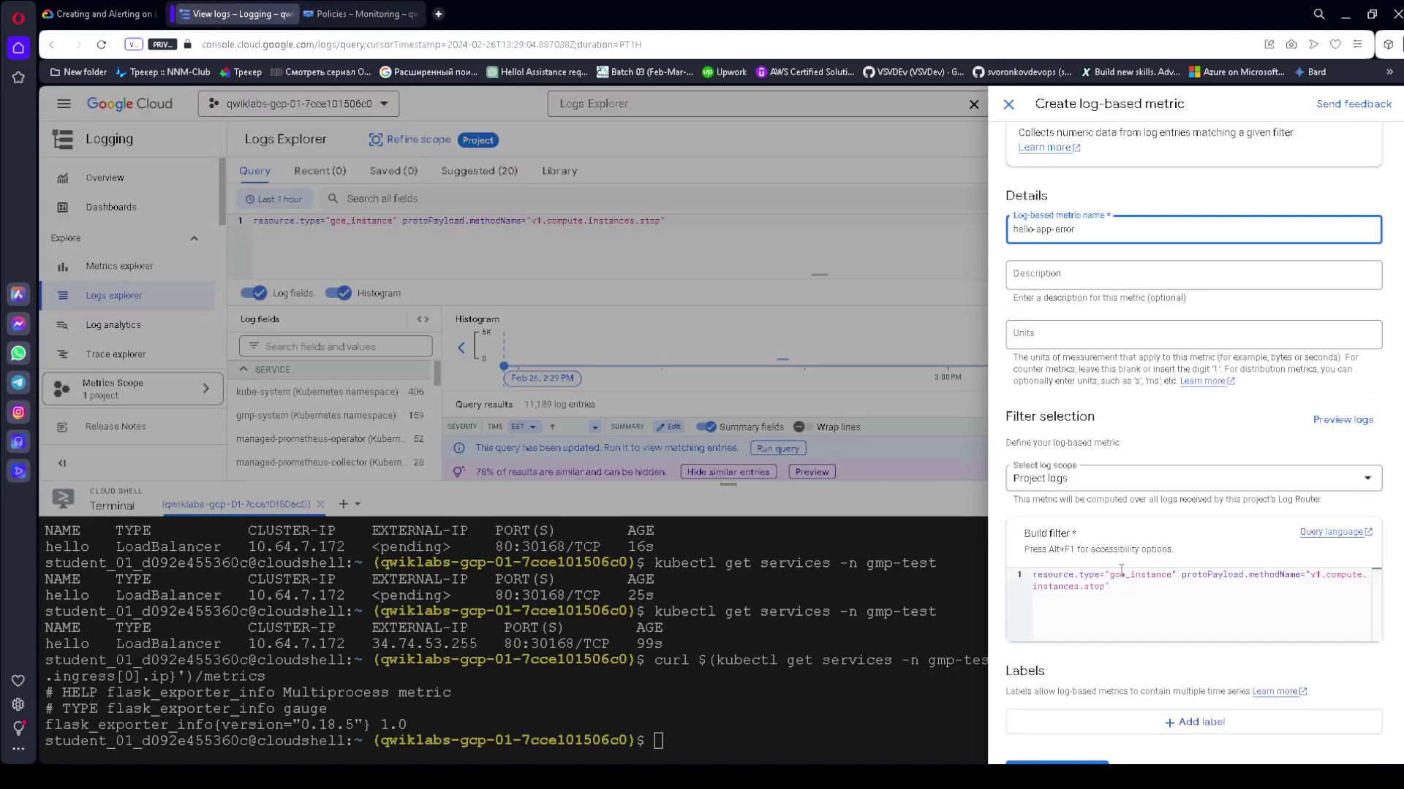
scroll(1097, 537, "down", 1)
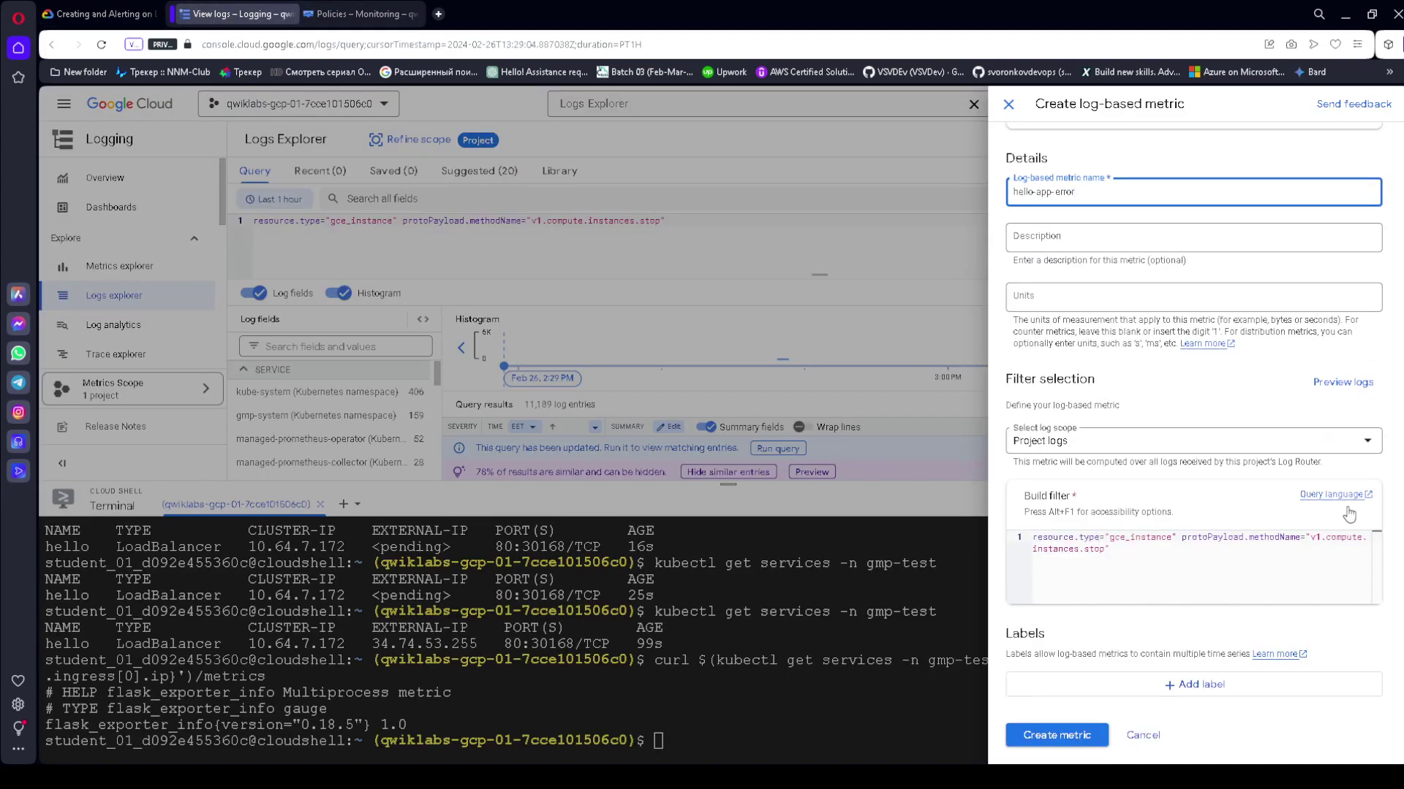
left_click(1137, 555)
left_click_drag(1125, 553, 1009, 534)
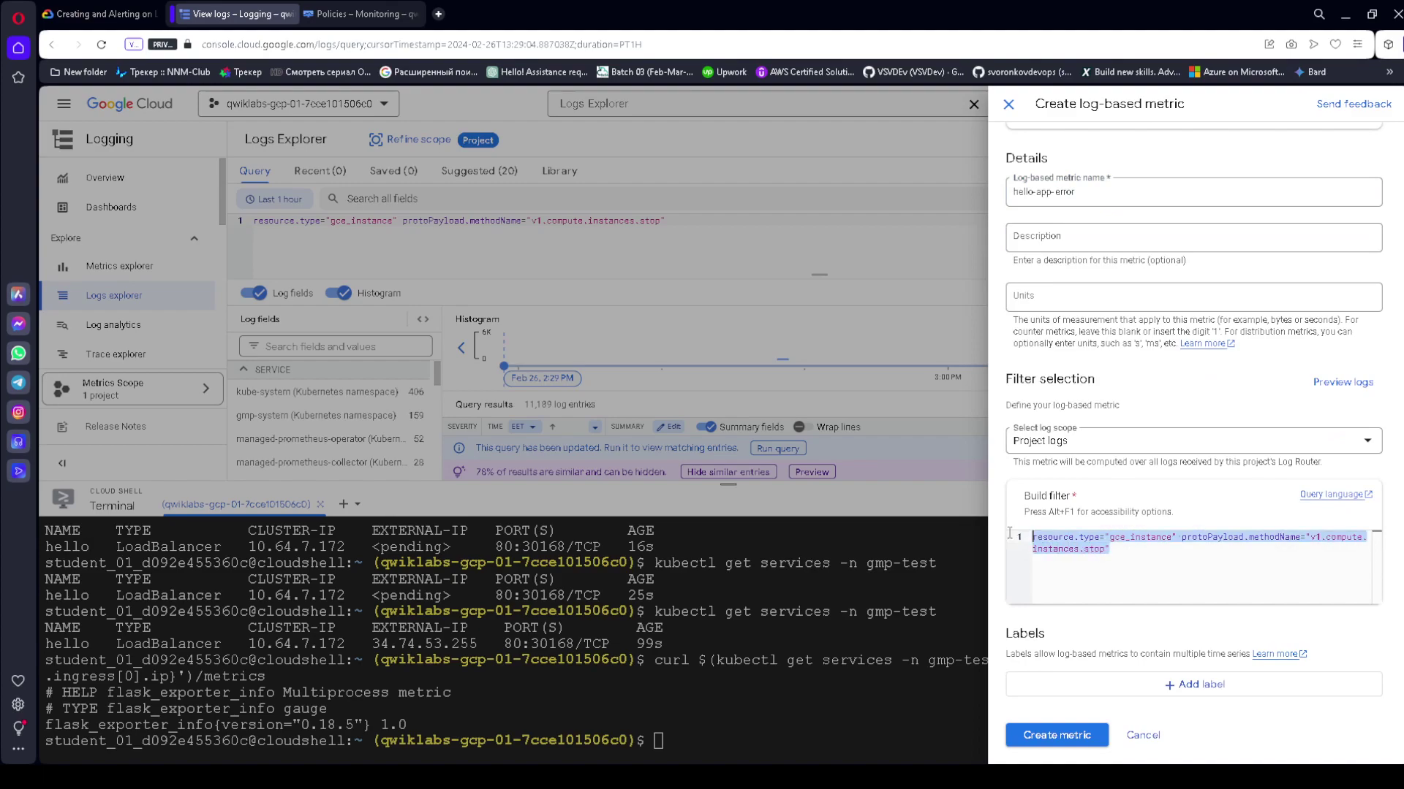
key("ctrl+v")
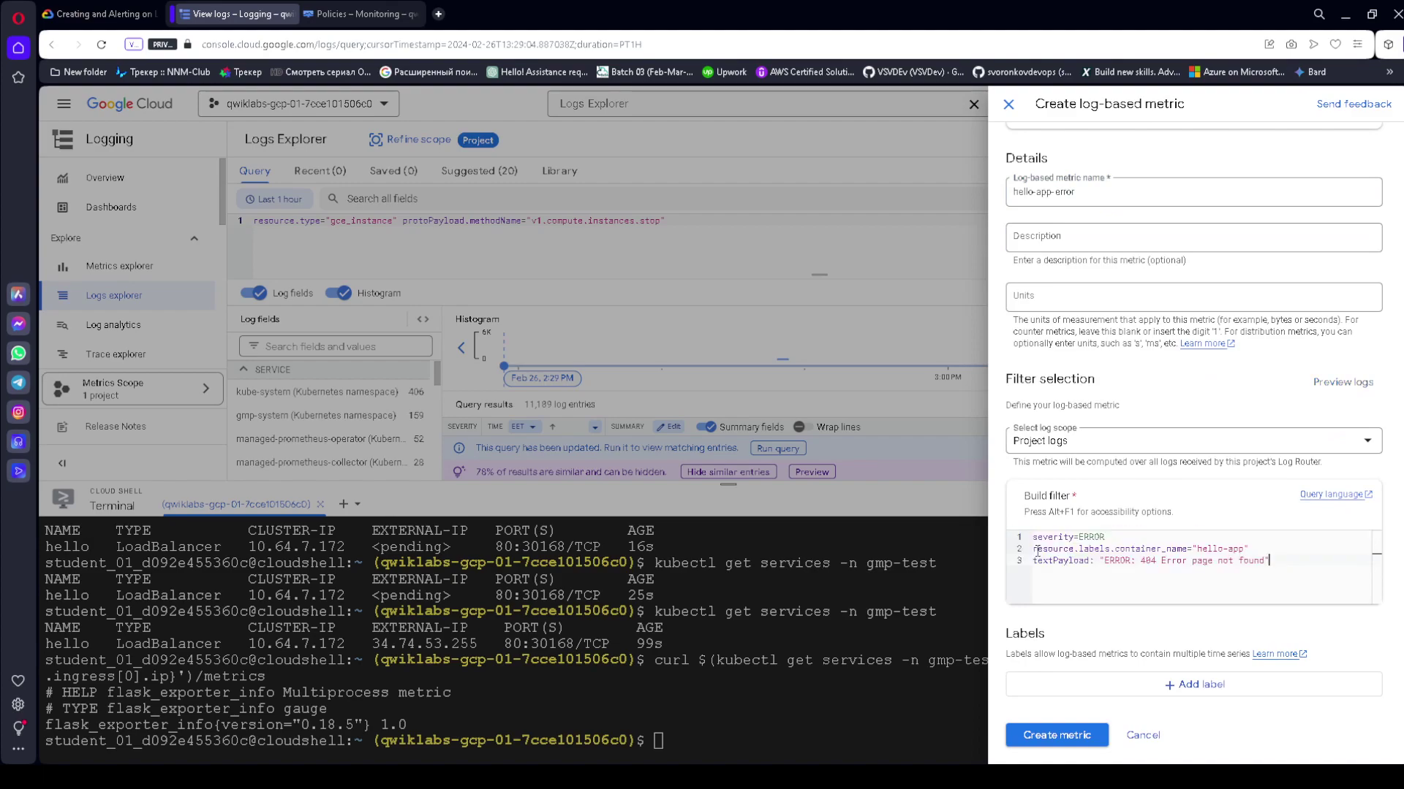
- Check the lab's remaining Task 3 instruction and create the hello-app-error metric
left_click(112, 7)
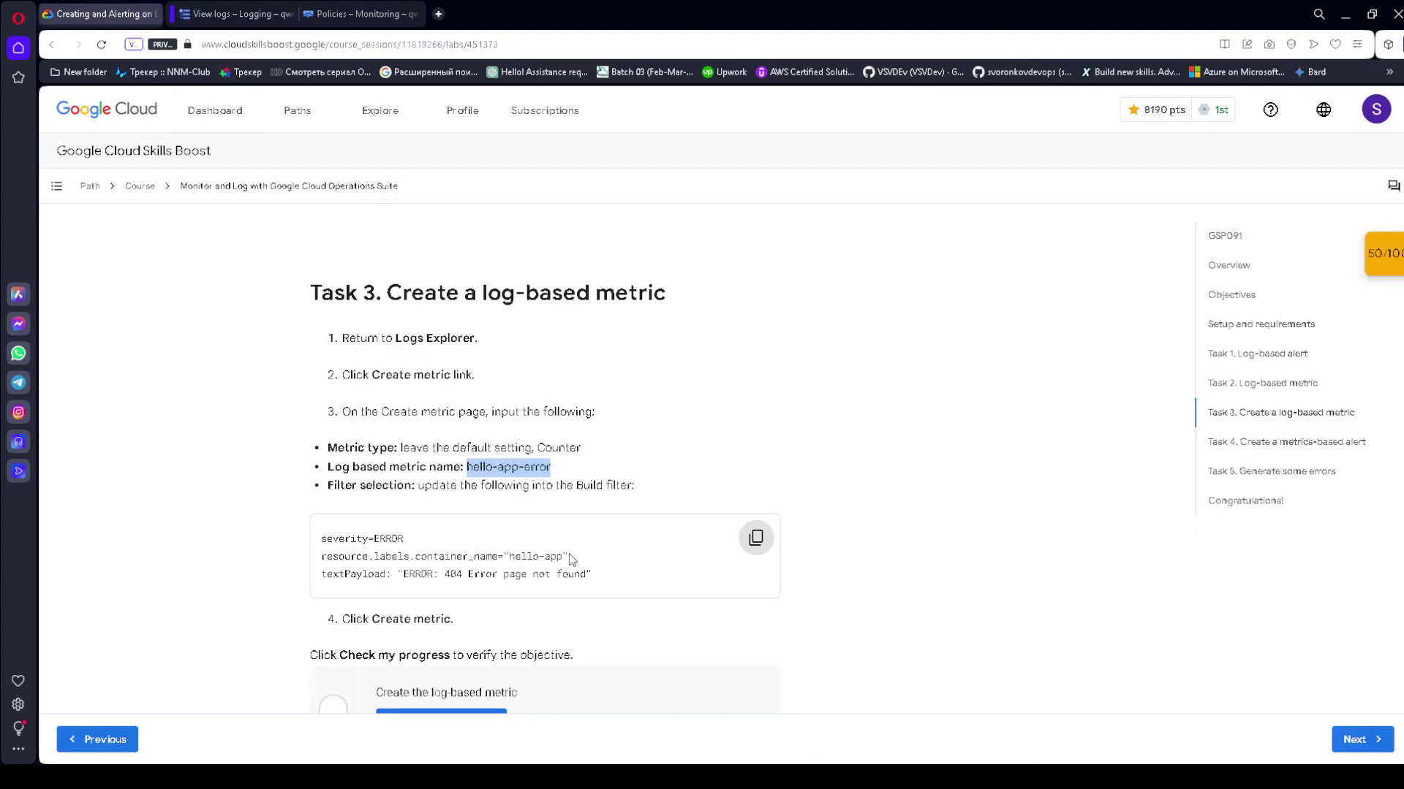
scroll(563, 547, "down", 2)
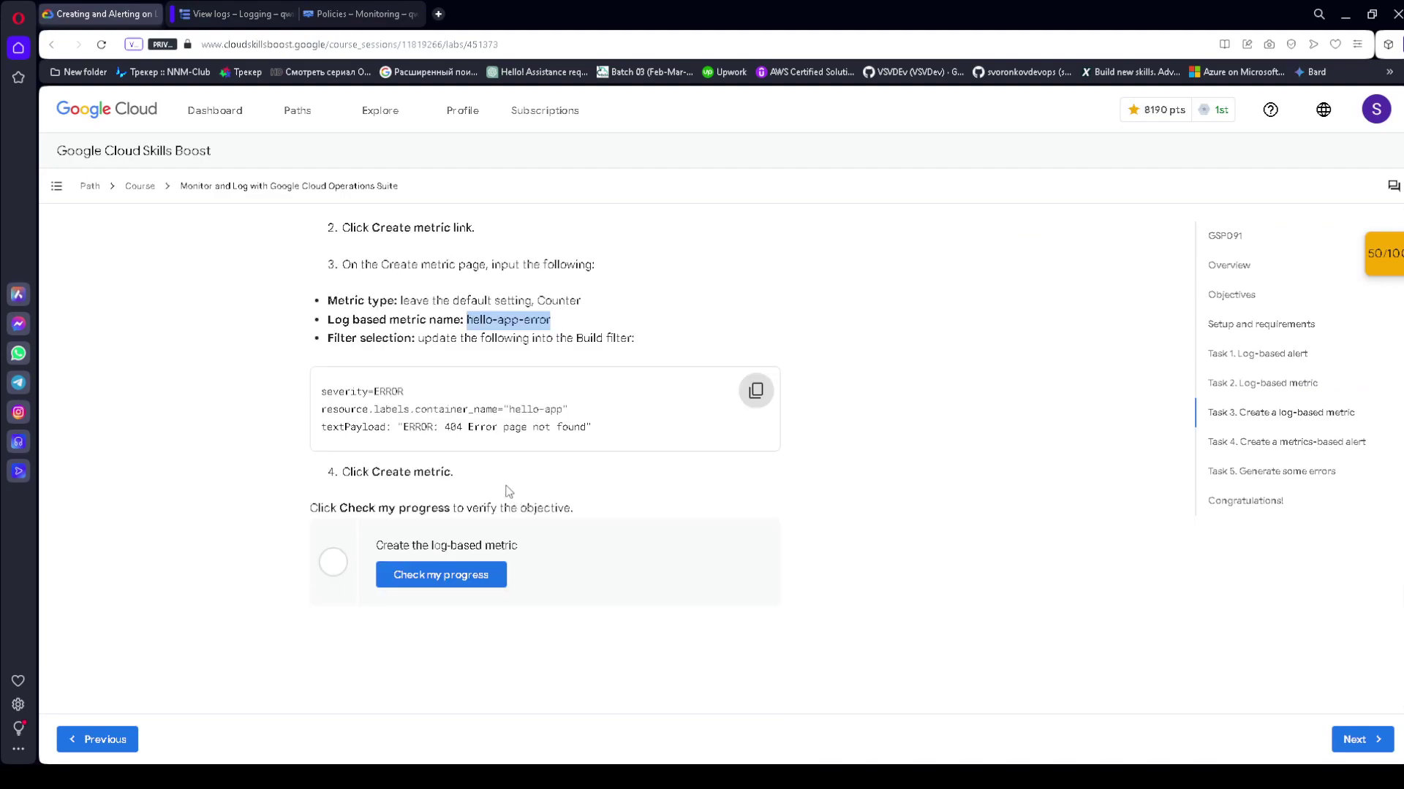
left_click(234, 14)
left_click(1074, 741)
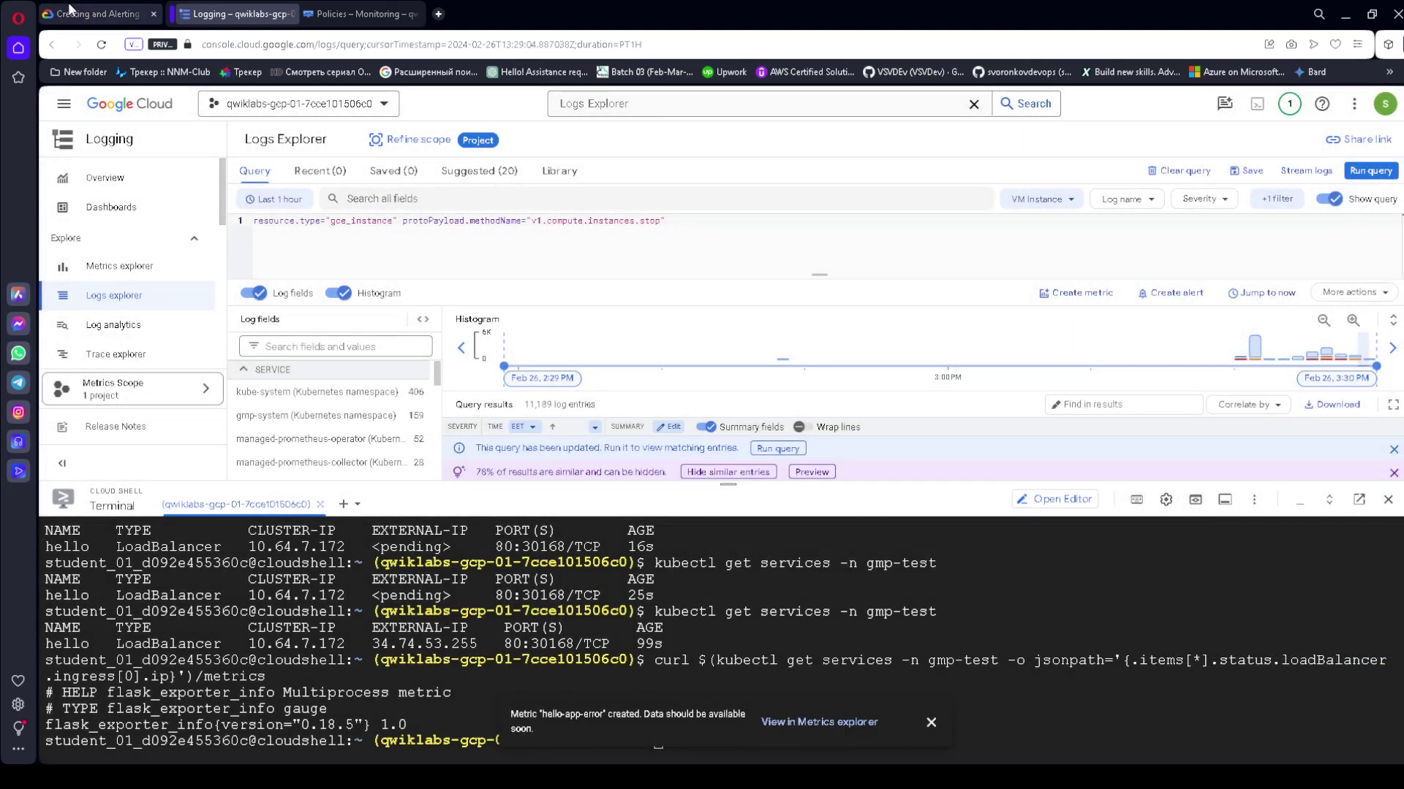
- Check the lab progress for the objective "Create the log-based metric" and collapse the checkpoints list
left_click(110, 13)
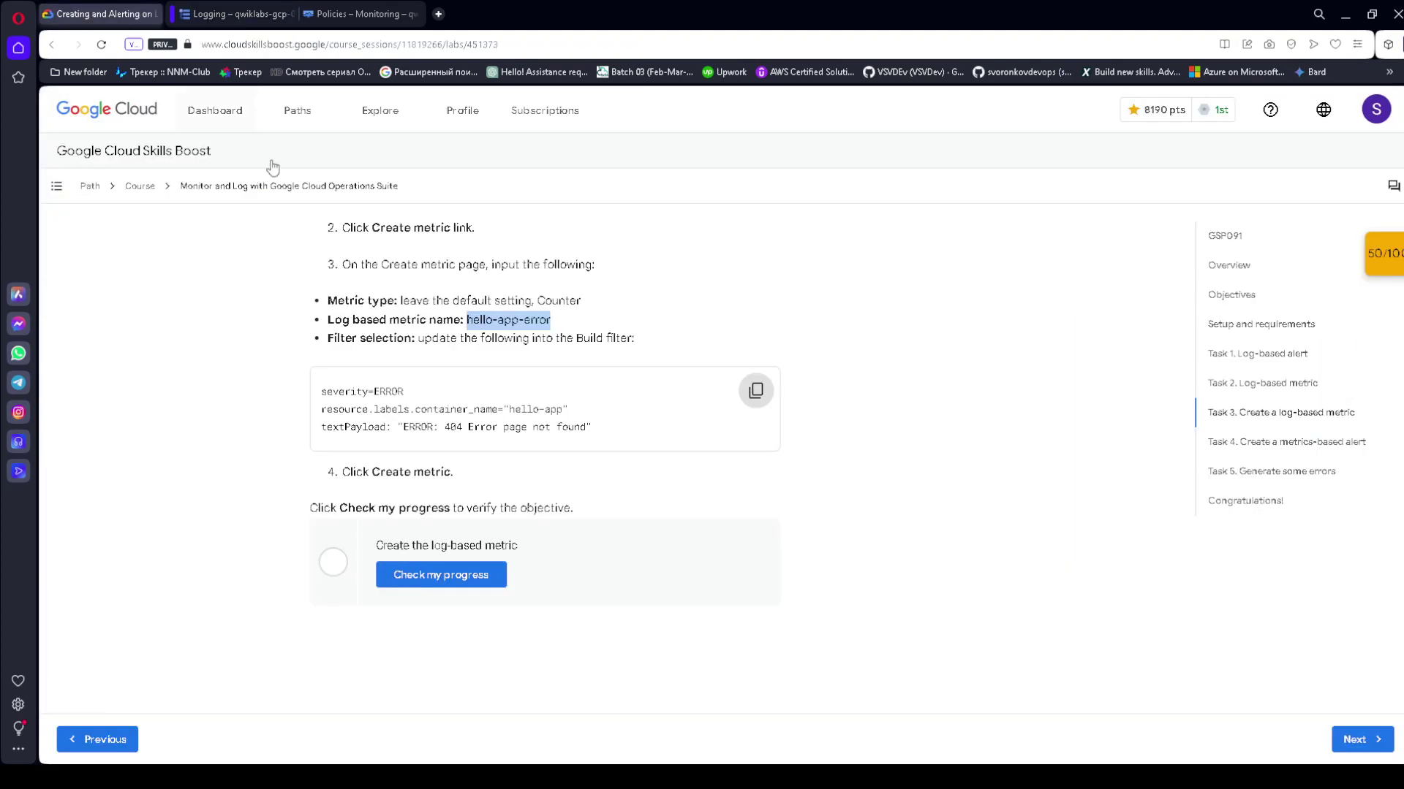
left_click(471, 576)
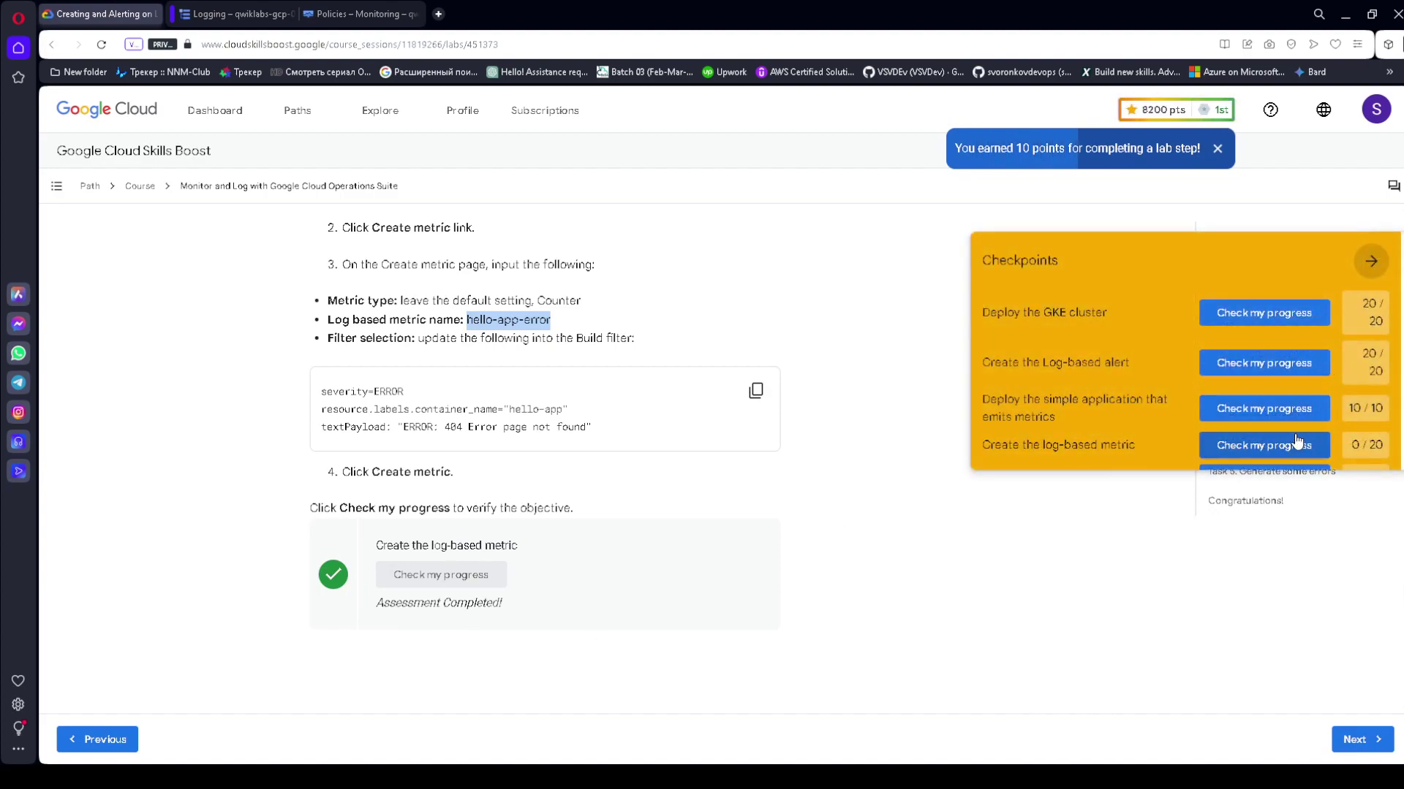
left_click(1373, 260)
- Read the lab's Task 4 instructions for creating a metrics-based alert and locate the Logging window they refer to
scroll(896, 457, "down", 5)
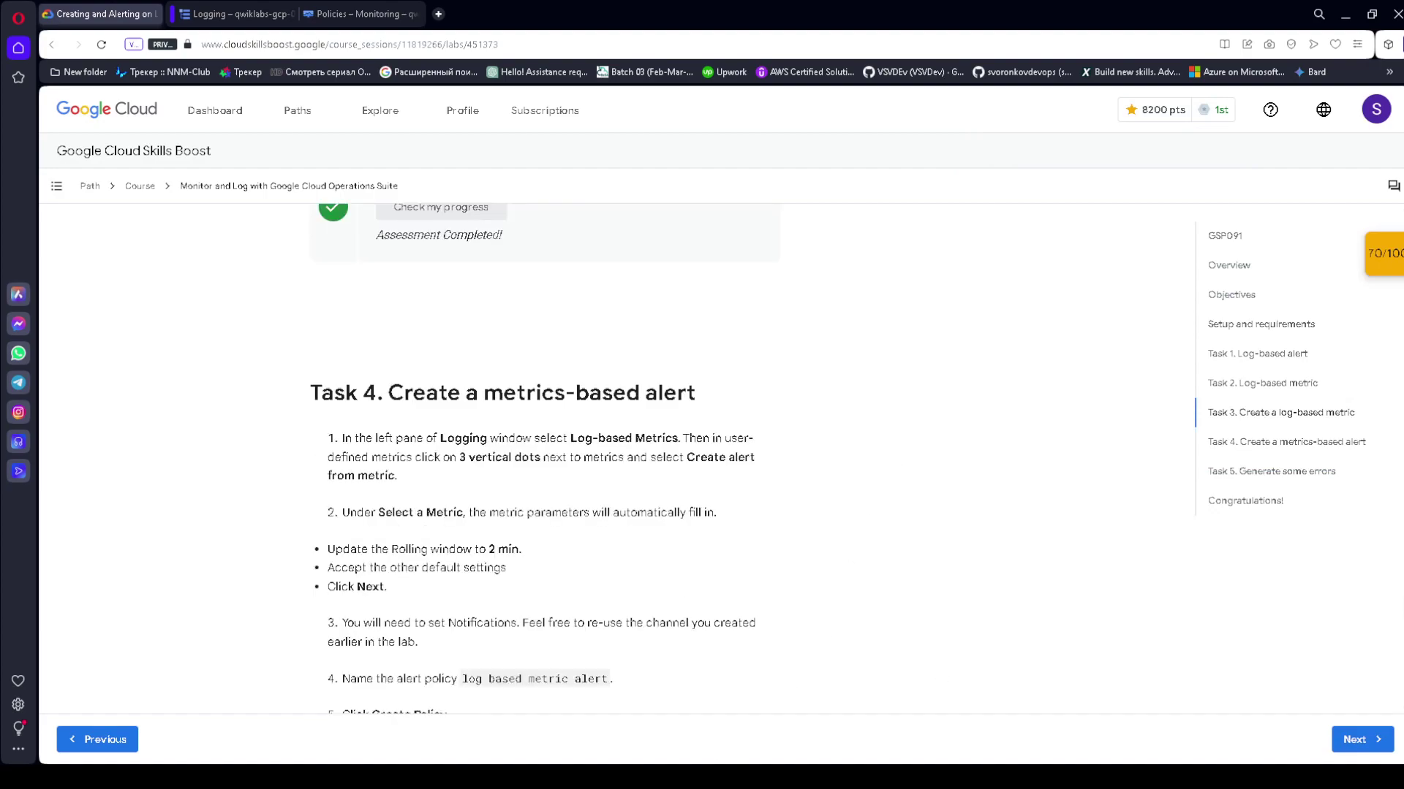
left_click_drag(293, 394, 786, 395)
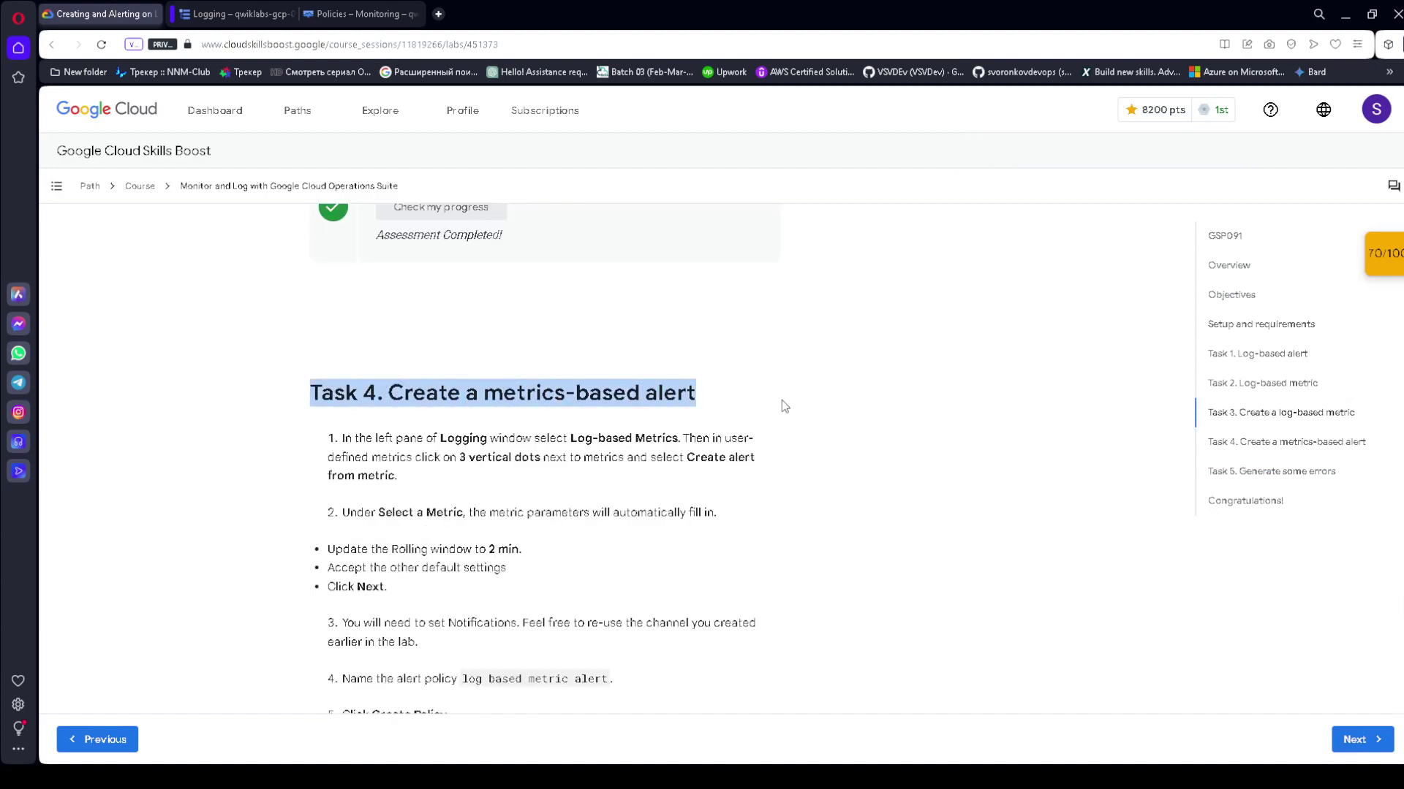
scroll(499, 434, "down", 1)
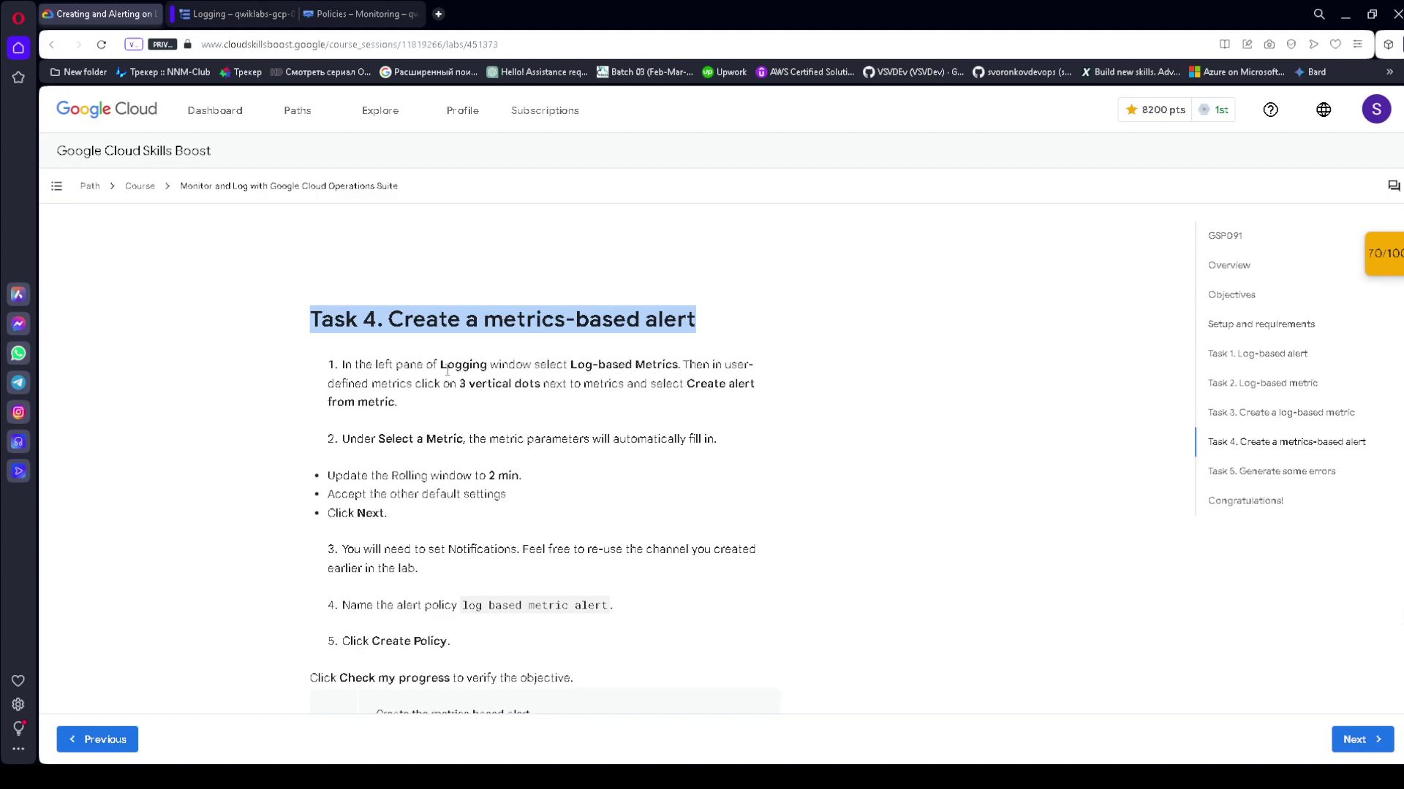
left_click_drag(438, 364, 494, 359)
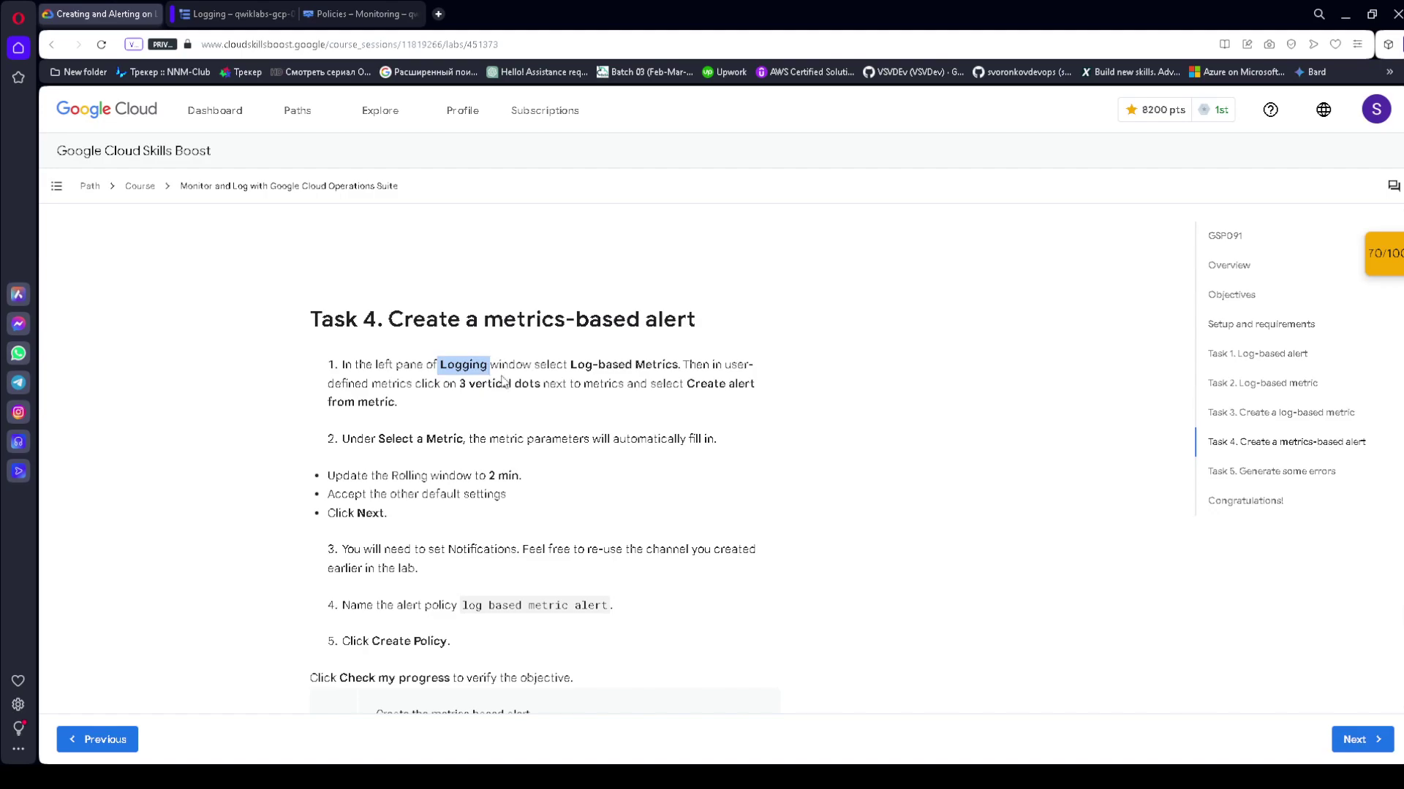
left_click(233, 14)
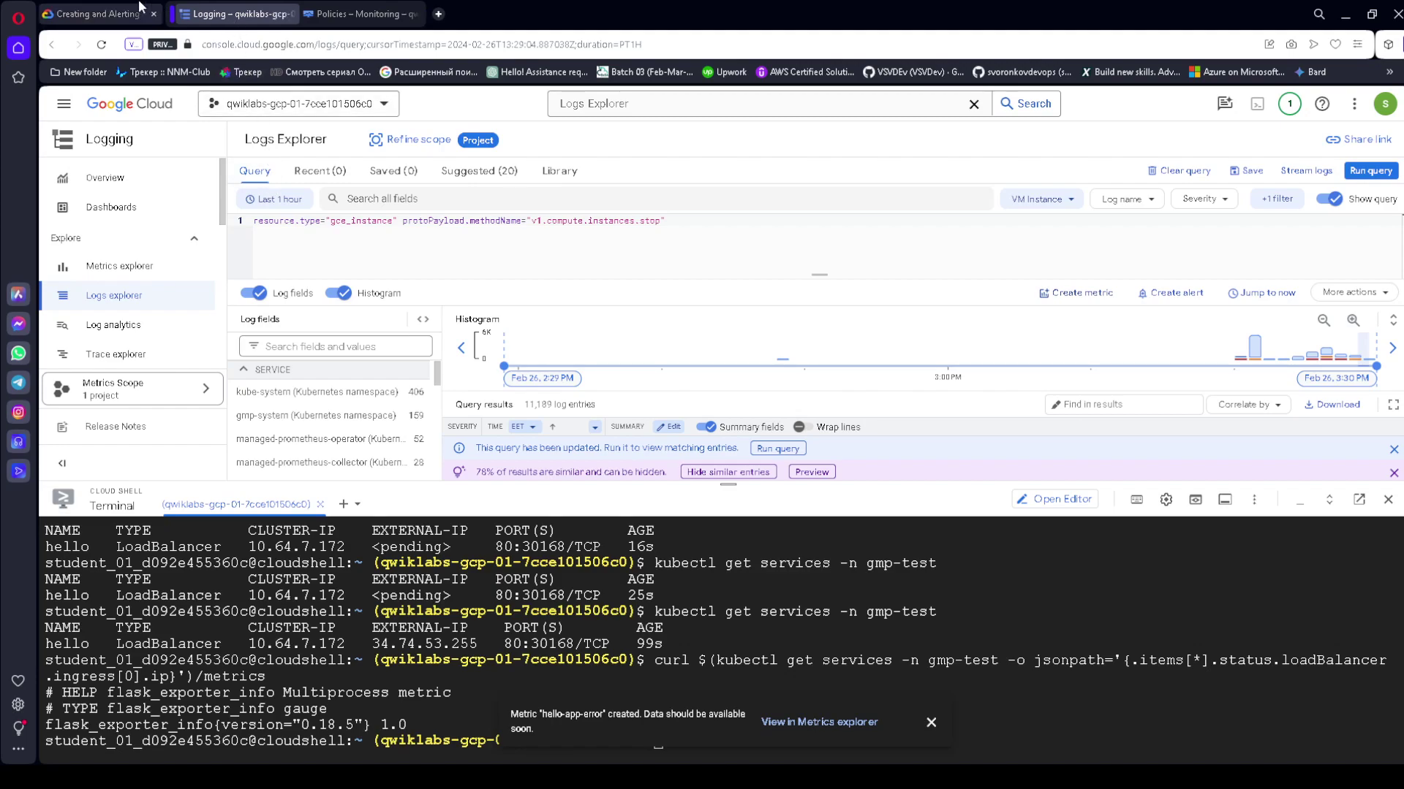
left_click(99, 14)
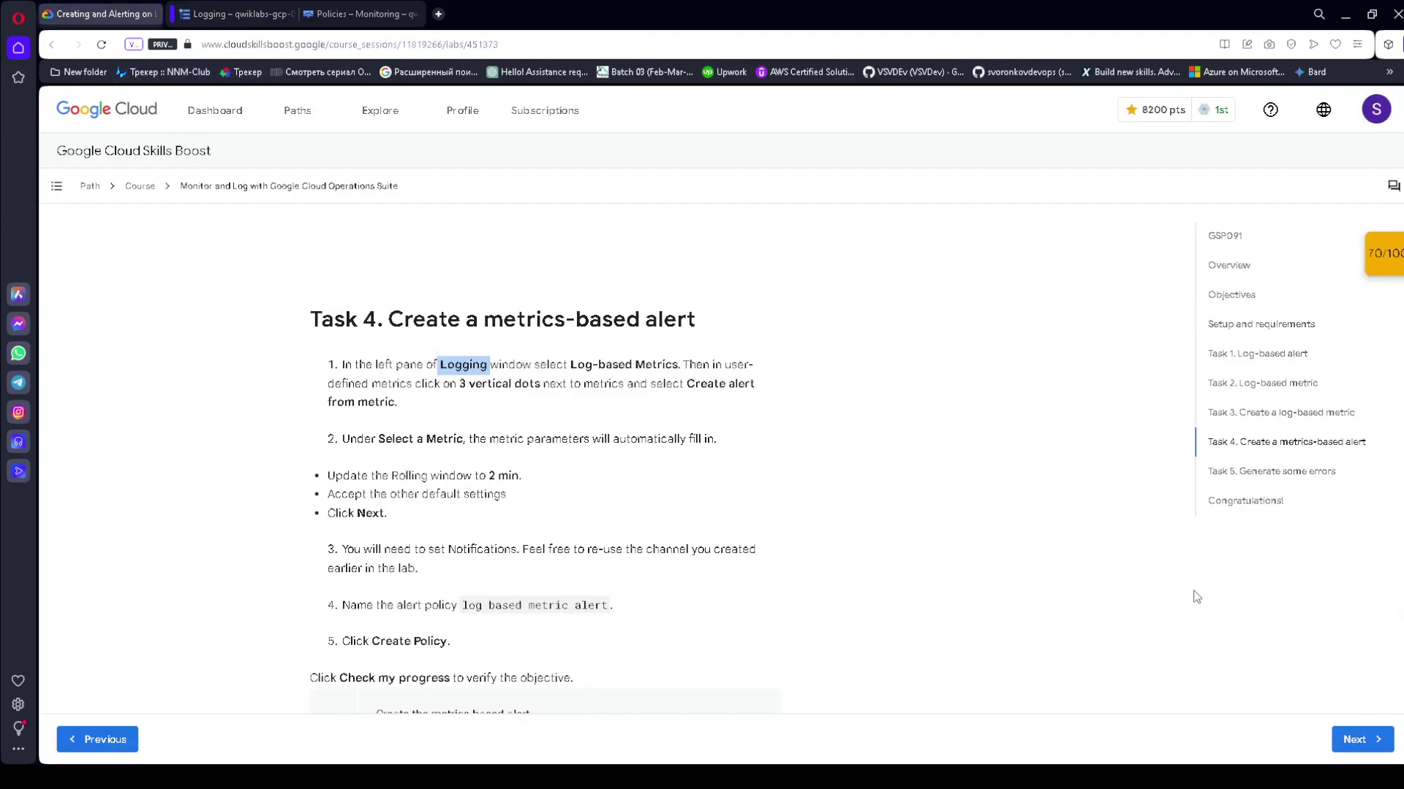
- Open the Log-based Metrics page of Logging, as Task 4 requires, dismissing the Query editor tip in Metrics explorer on the way
key("ctrl+Tab")
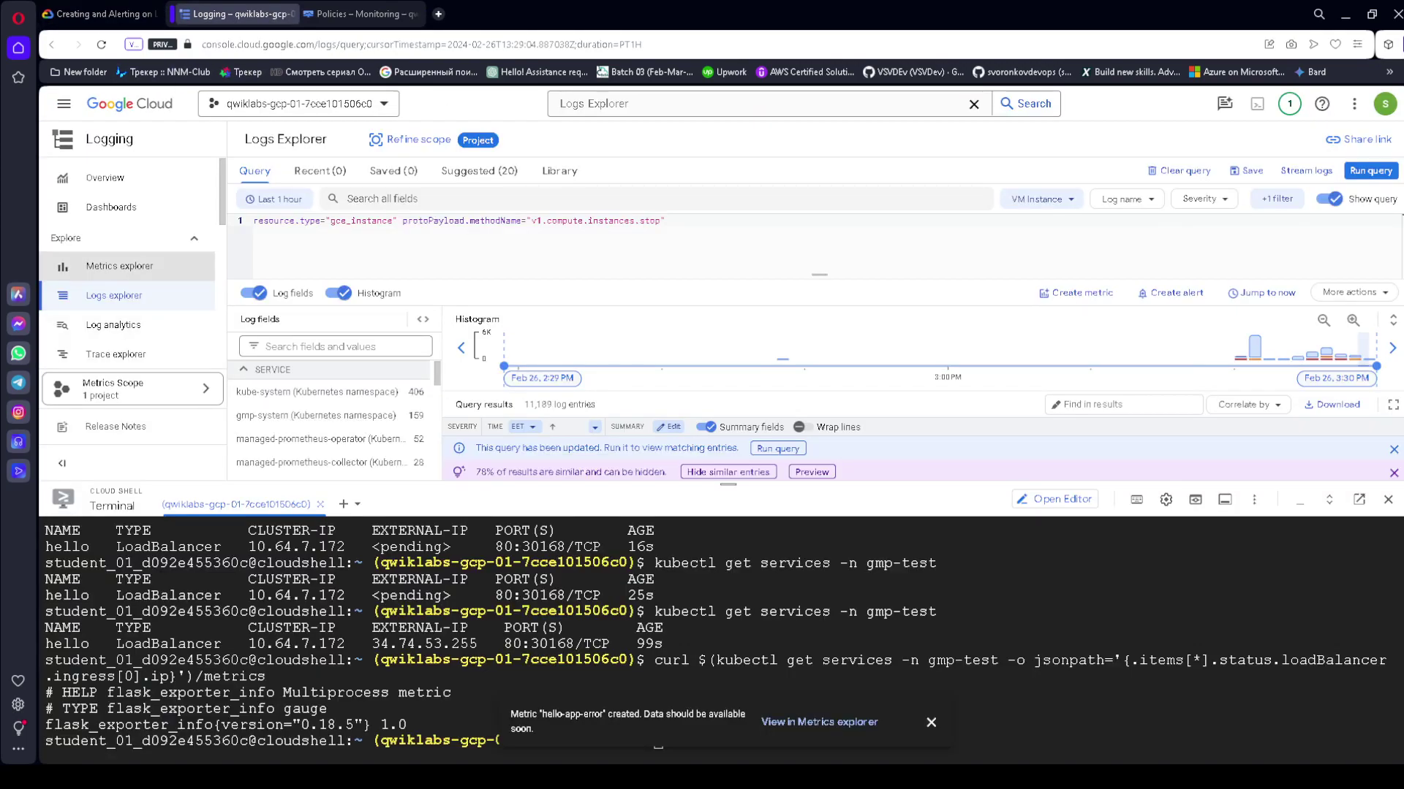
left_click(108, 268)
key("ctrl+Tab")
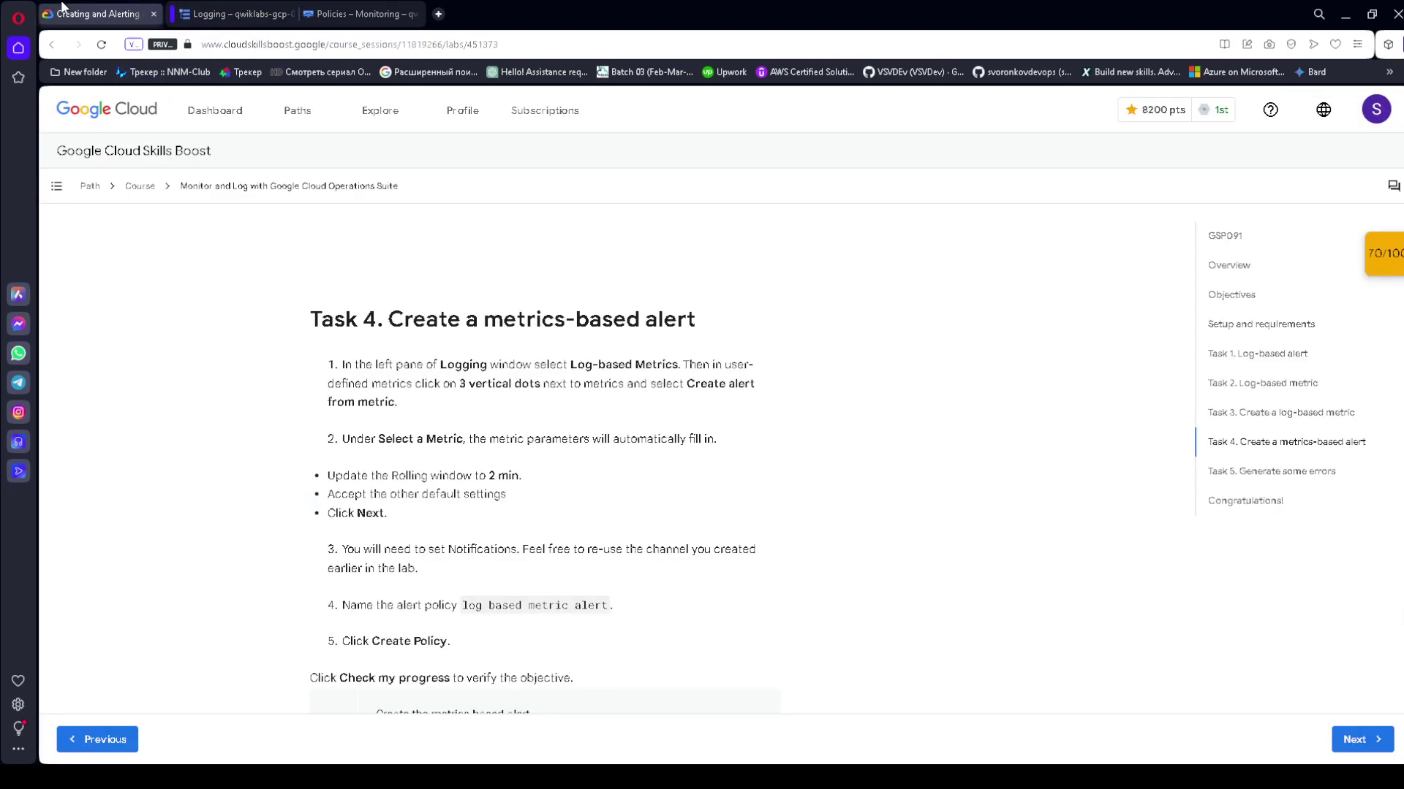
left_click_drag(334, 315, 783, 319)
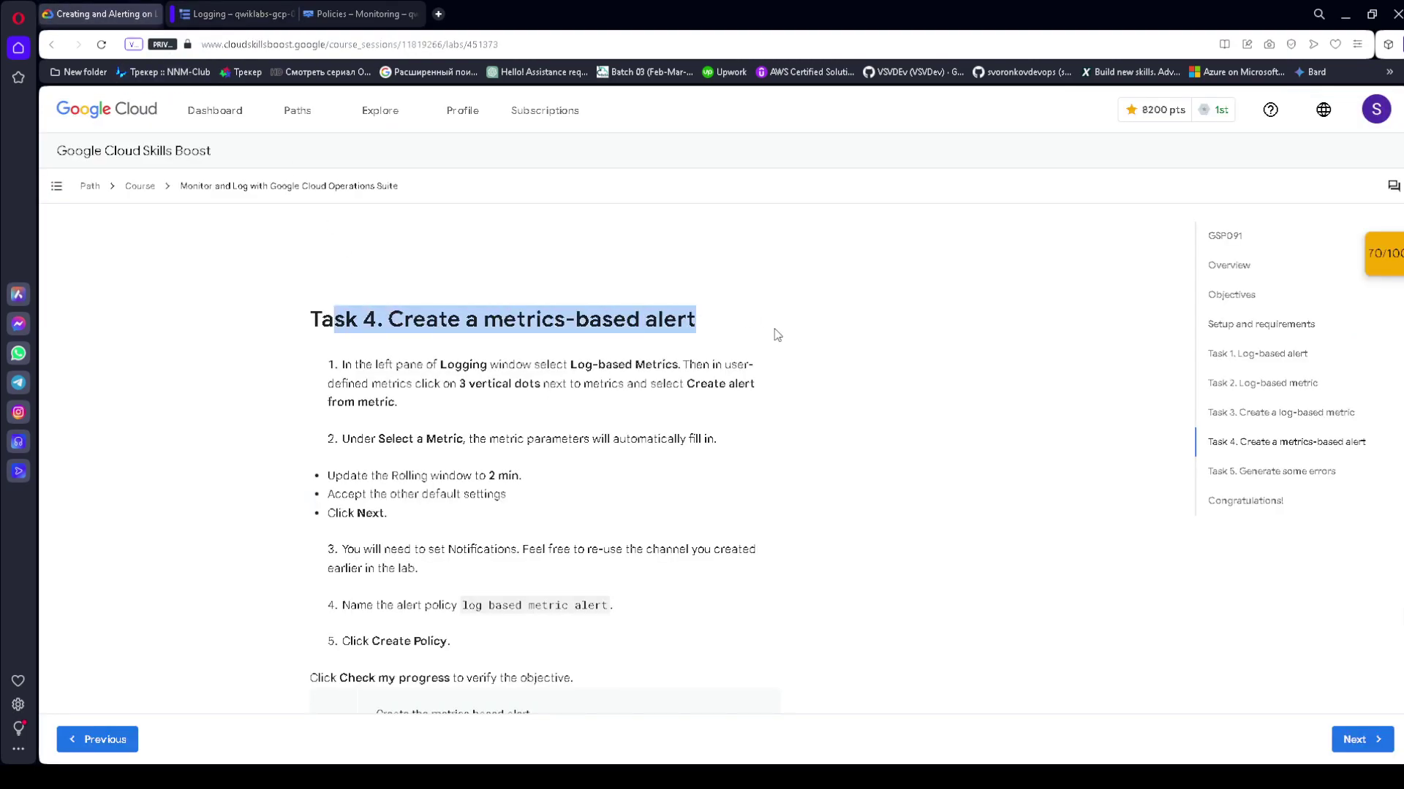
left_click(218, 15)
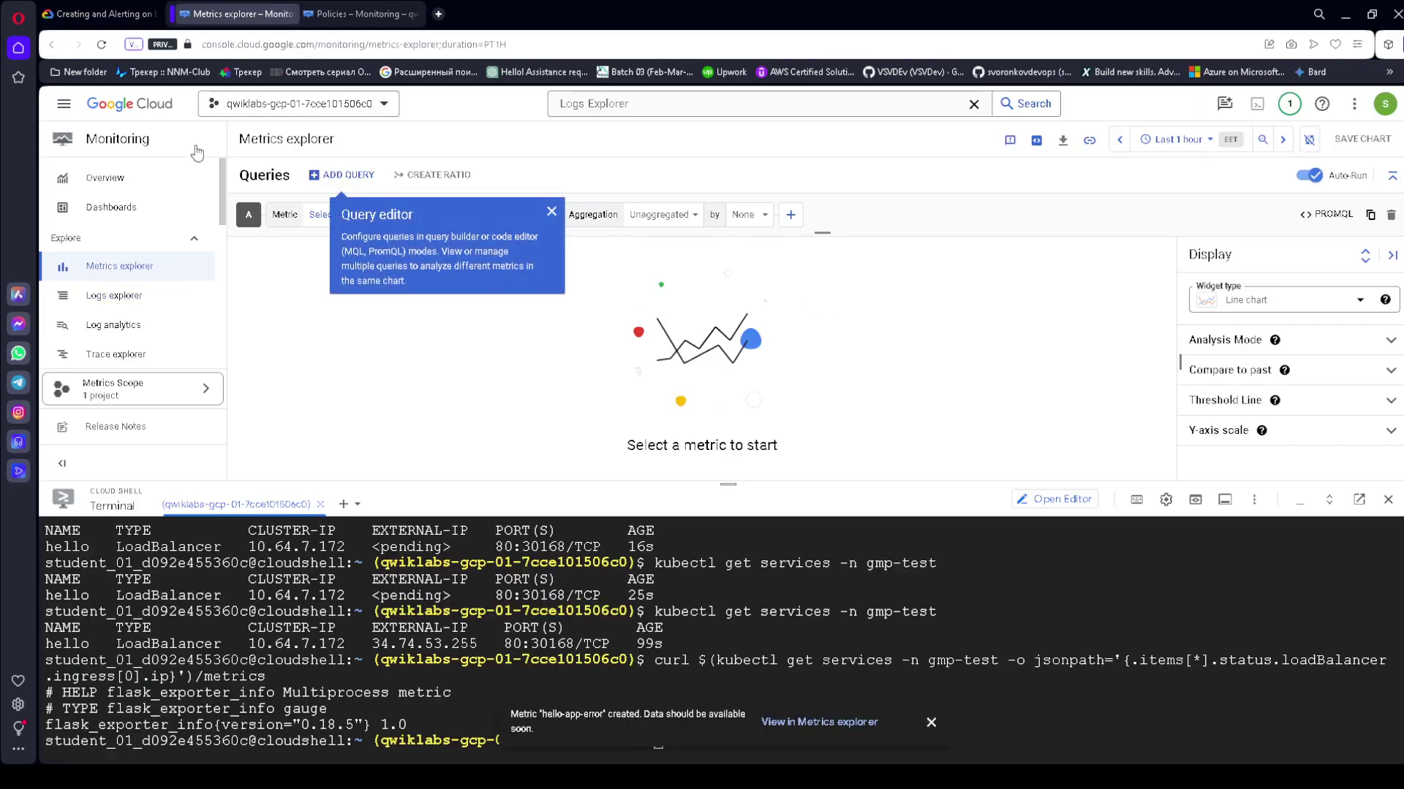
left_click(551, 213)
scroll(153, 315, "down", 5)
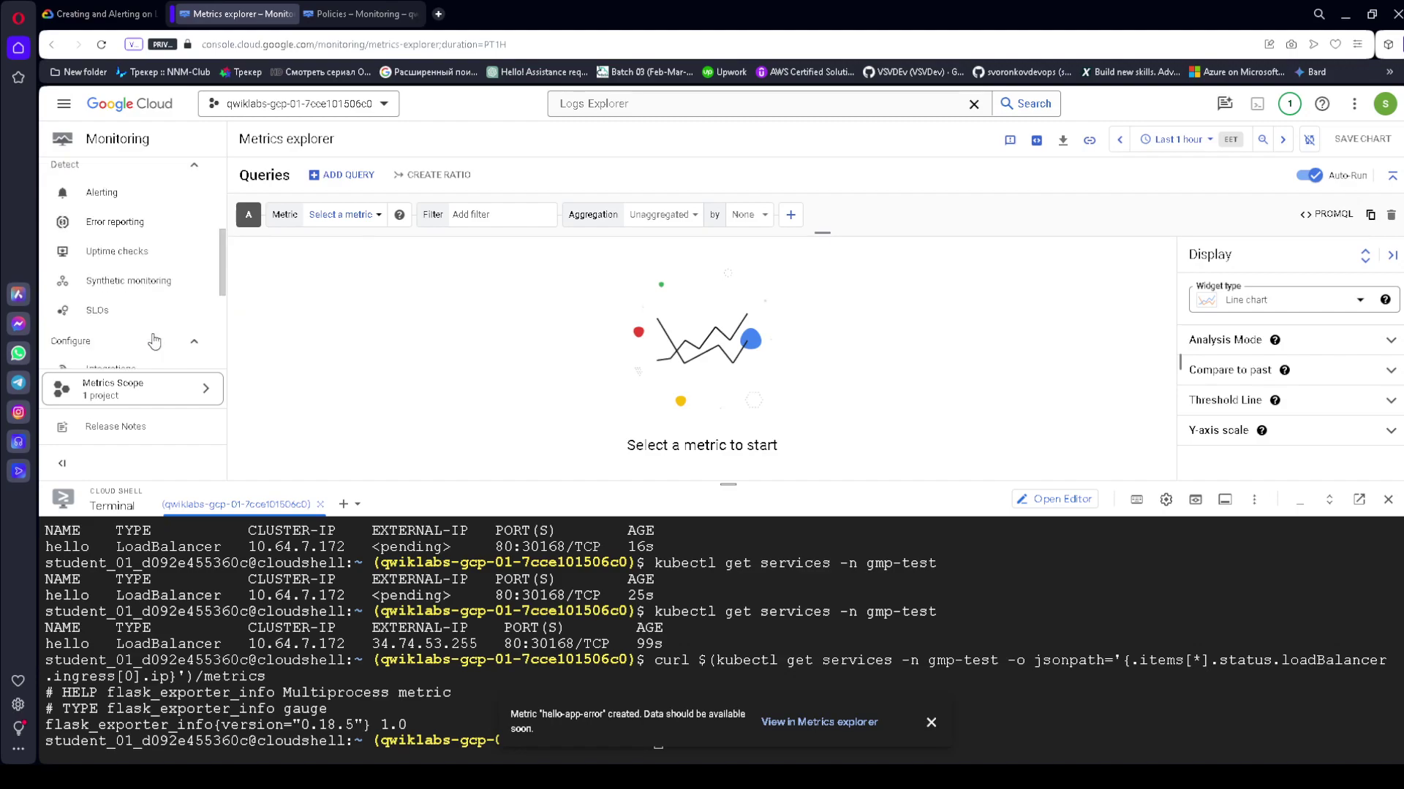
left_click(157, 326)
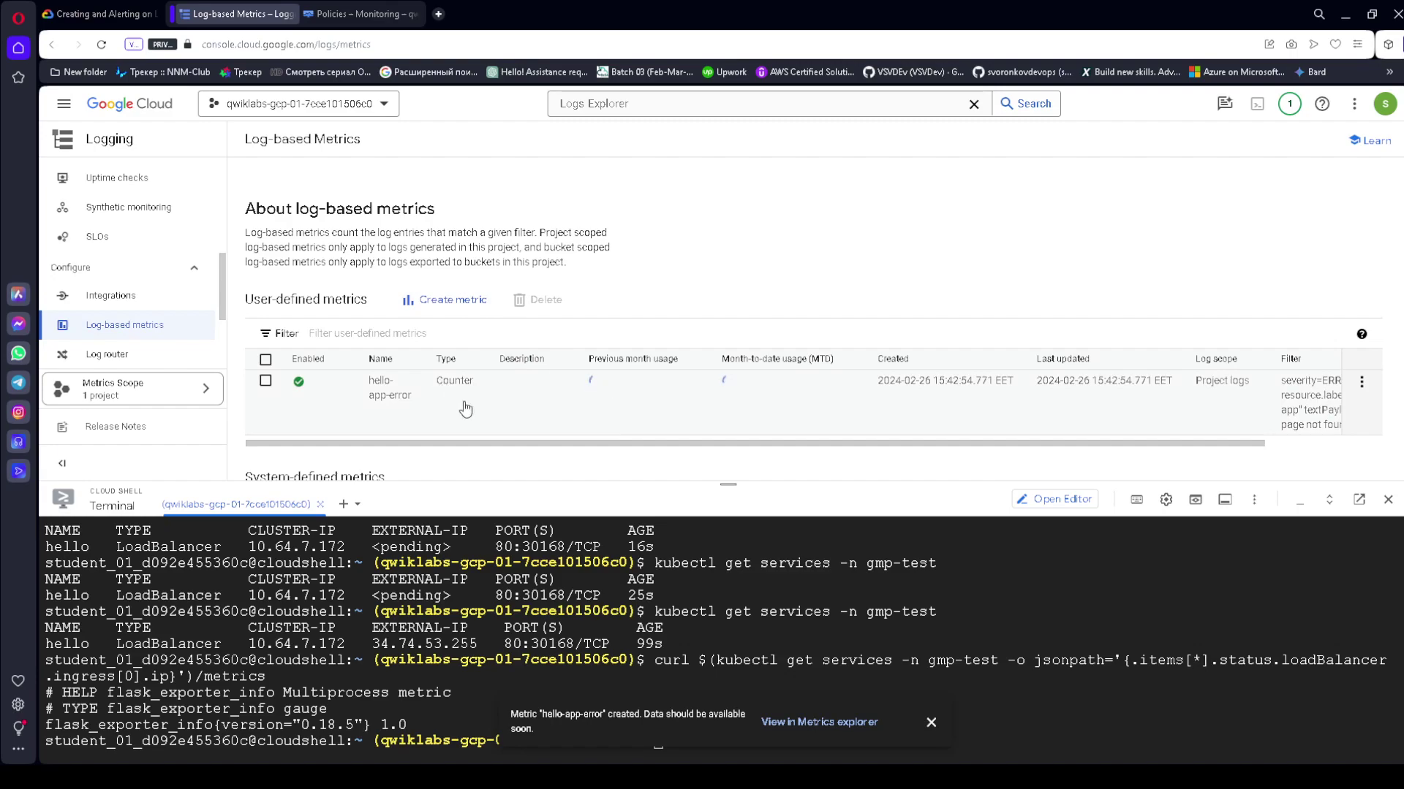
- Look up the lab's Task 4 wording on creating an alert from the user-defined metric and return to Log-based Metrics
left_click(99, 13)
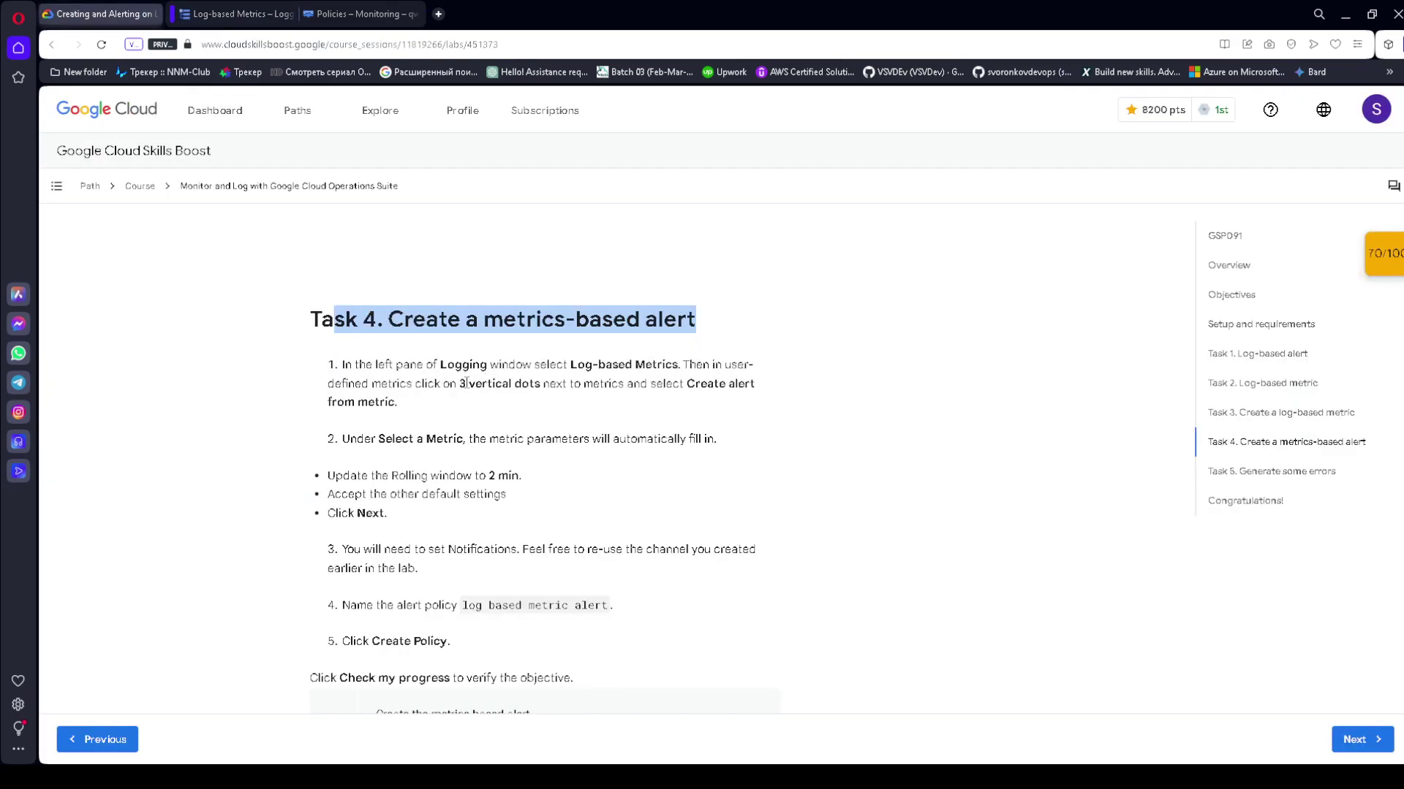
left_click_drag(690, 382, 768, 406)
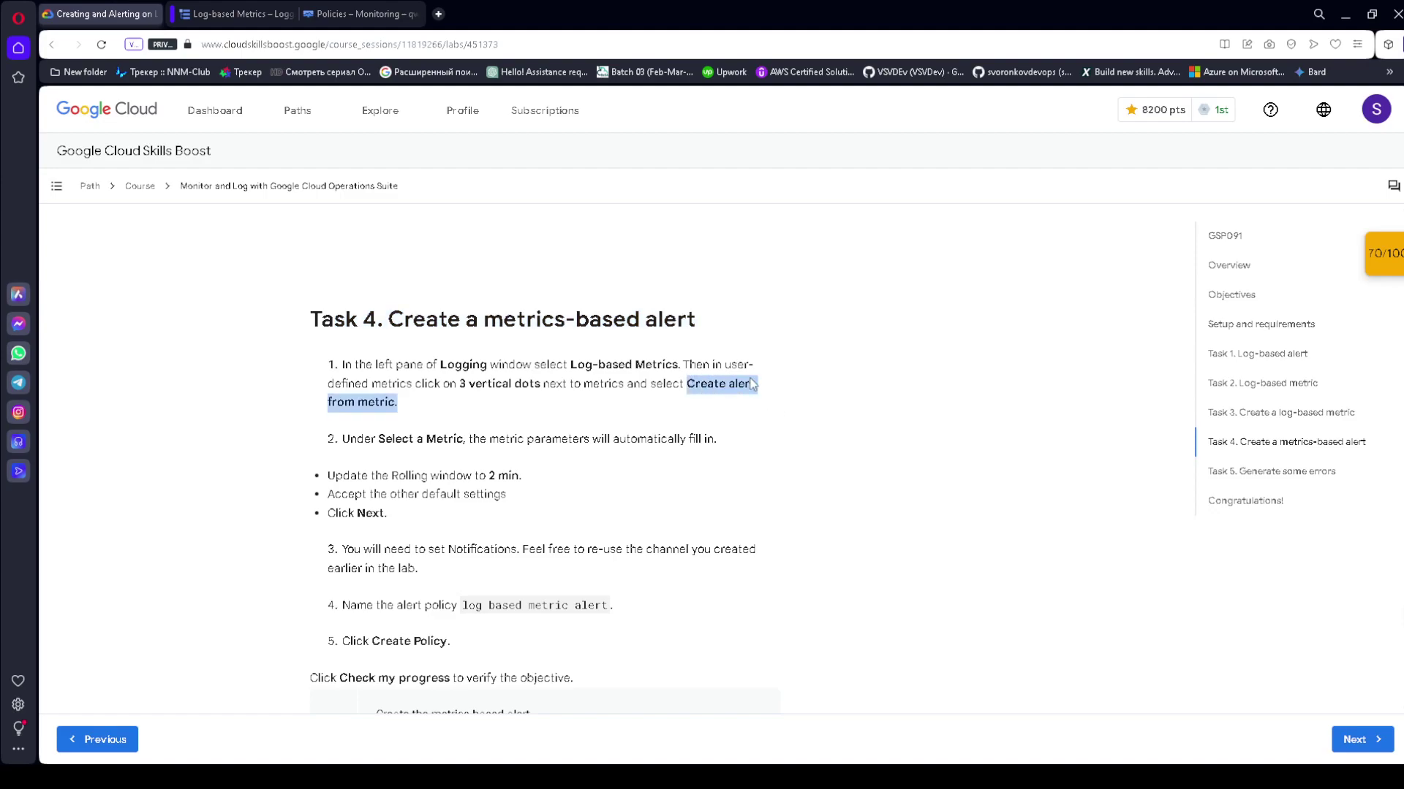
left_click(249, 15)
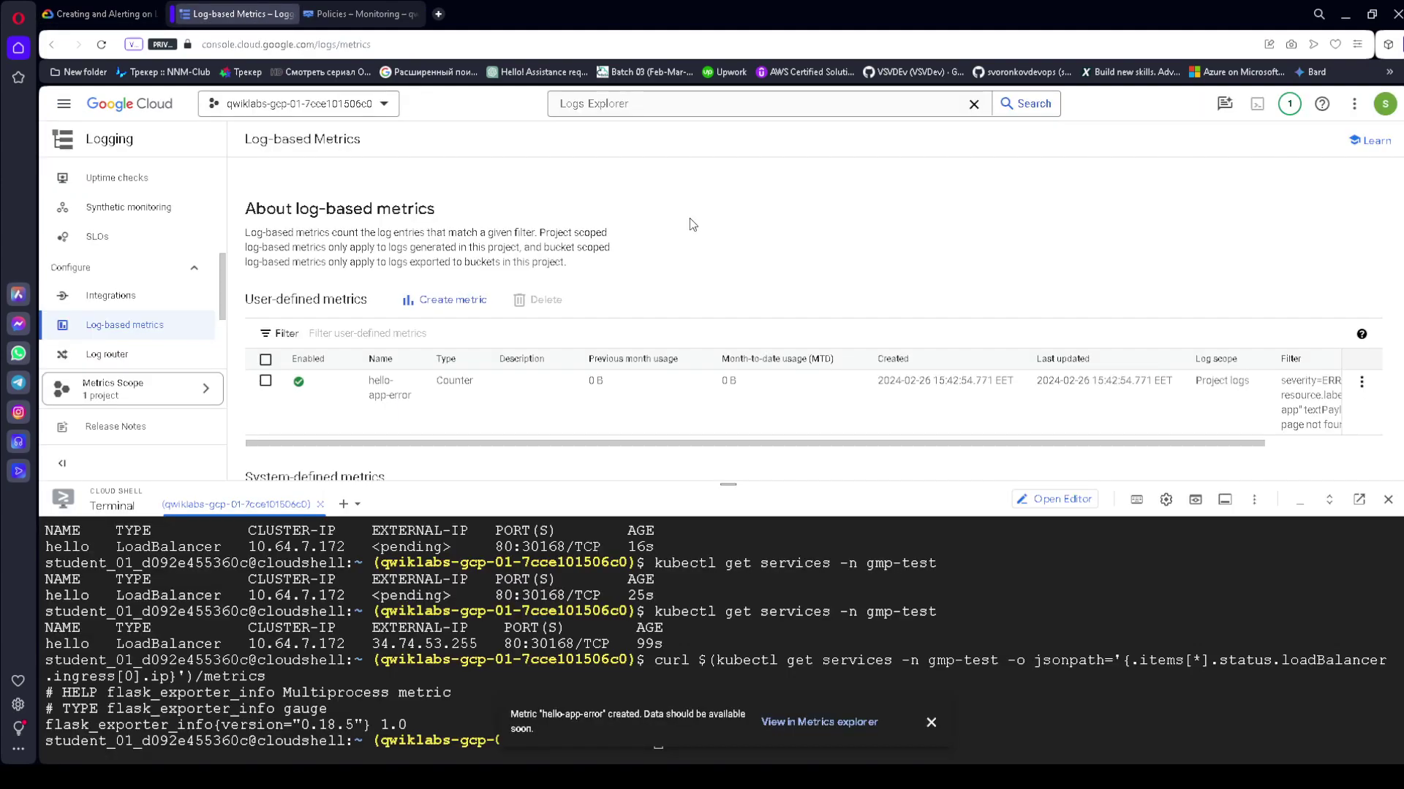
- Start creating an alert from the hello-app-error metric, checking the lab's Select a Metric instruction and shrinking the Cloud Shell pane
left_click(1361, 382)
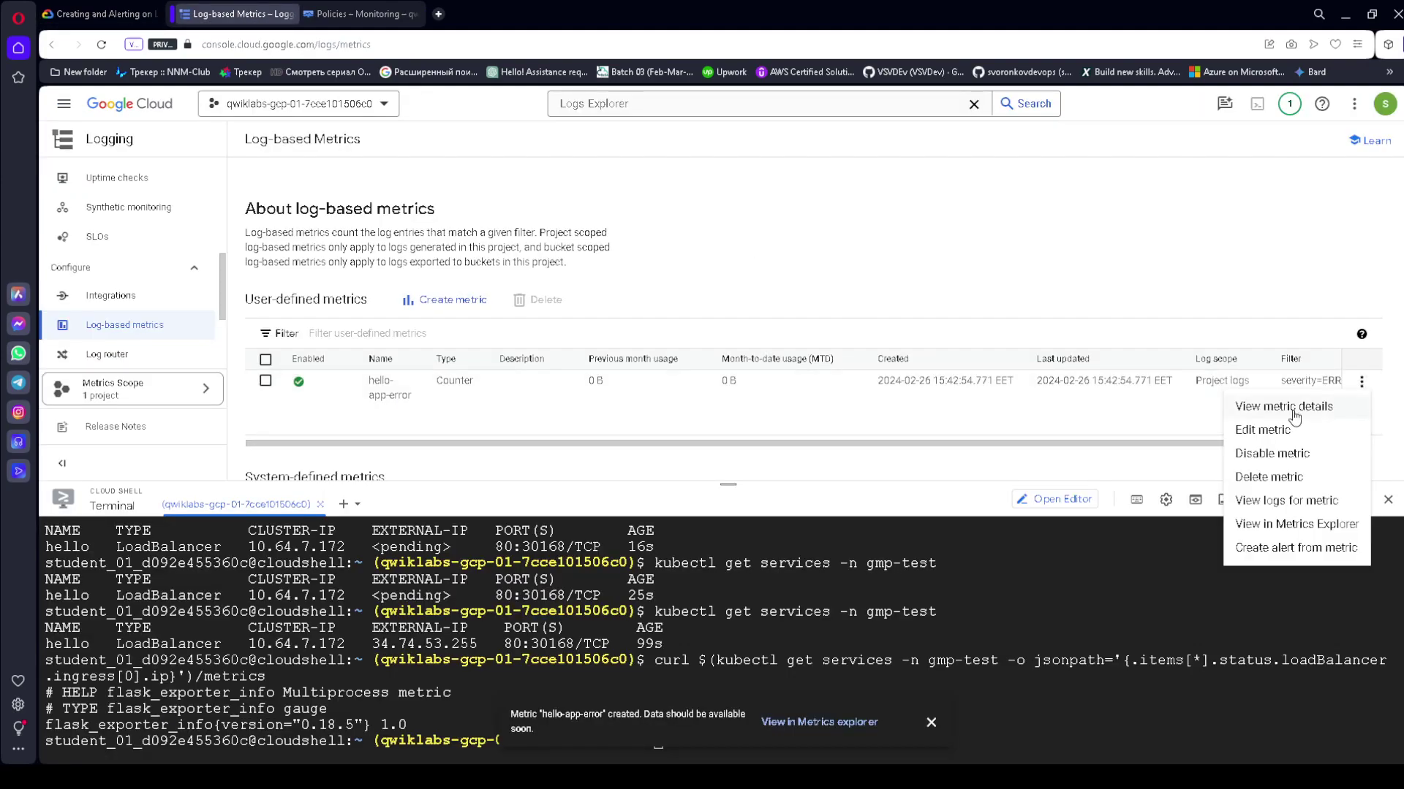
left_click(1296, 548)
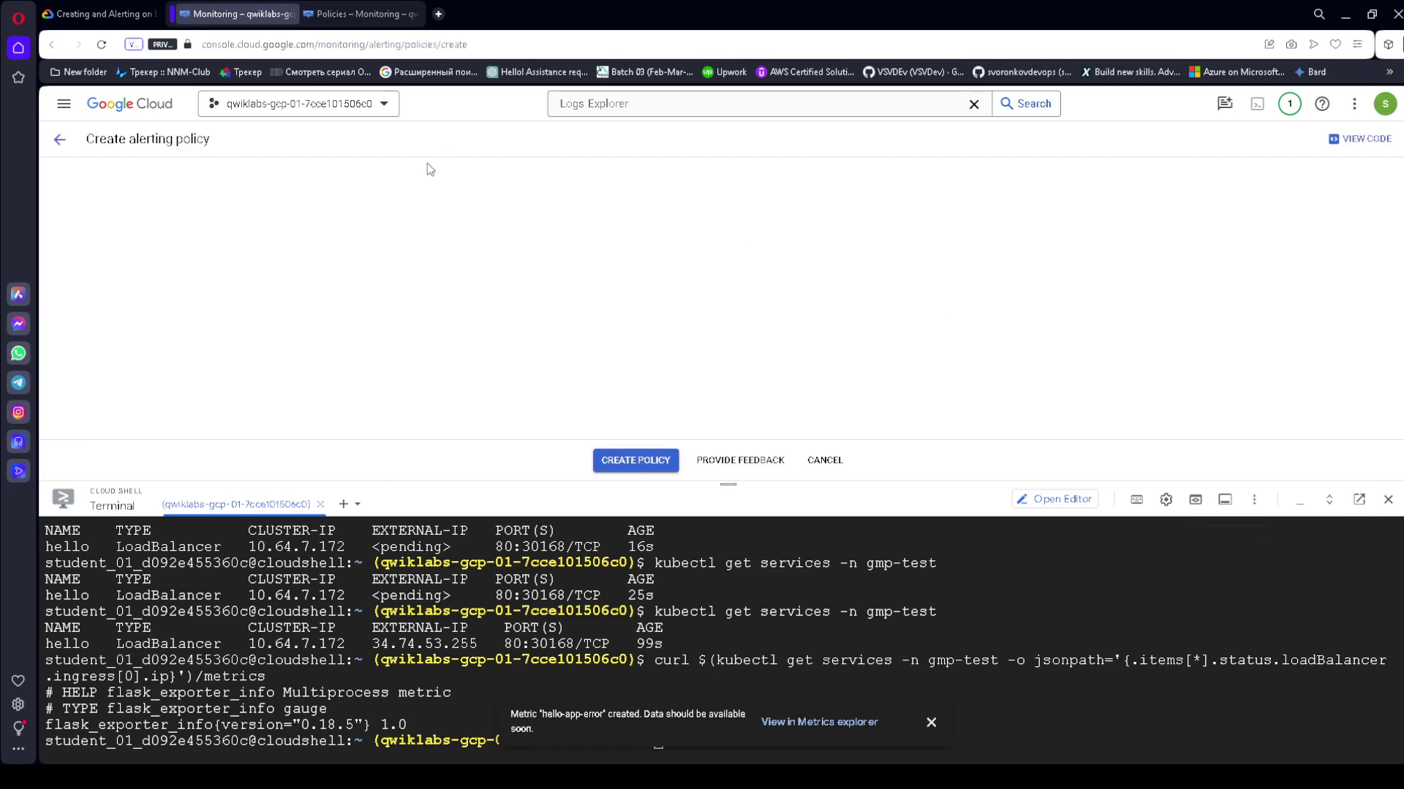
left_click(104, 11)
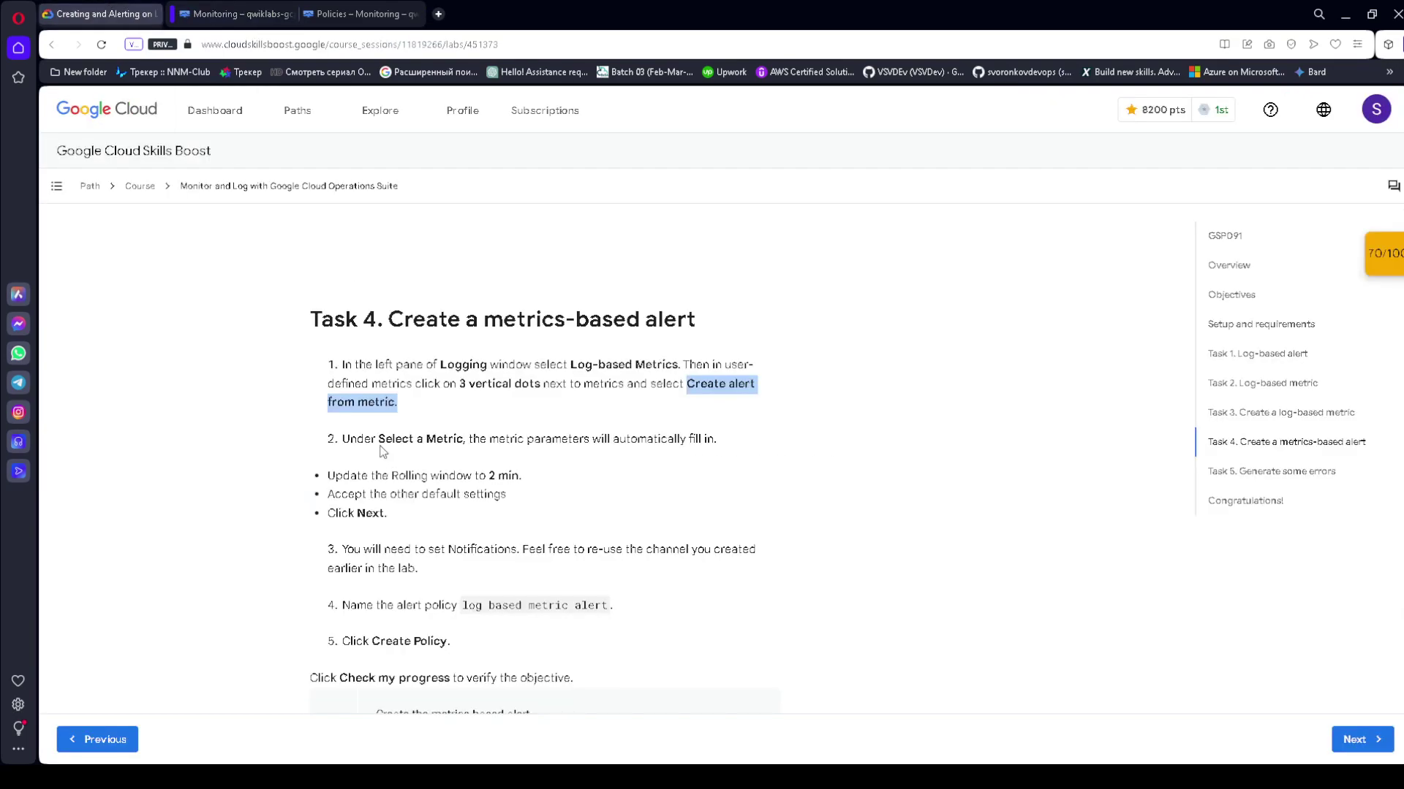
left_click_drag(379, 438, 467, 440)
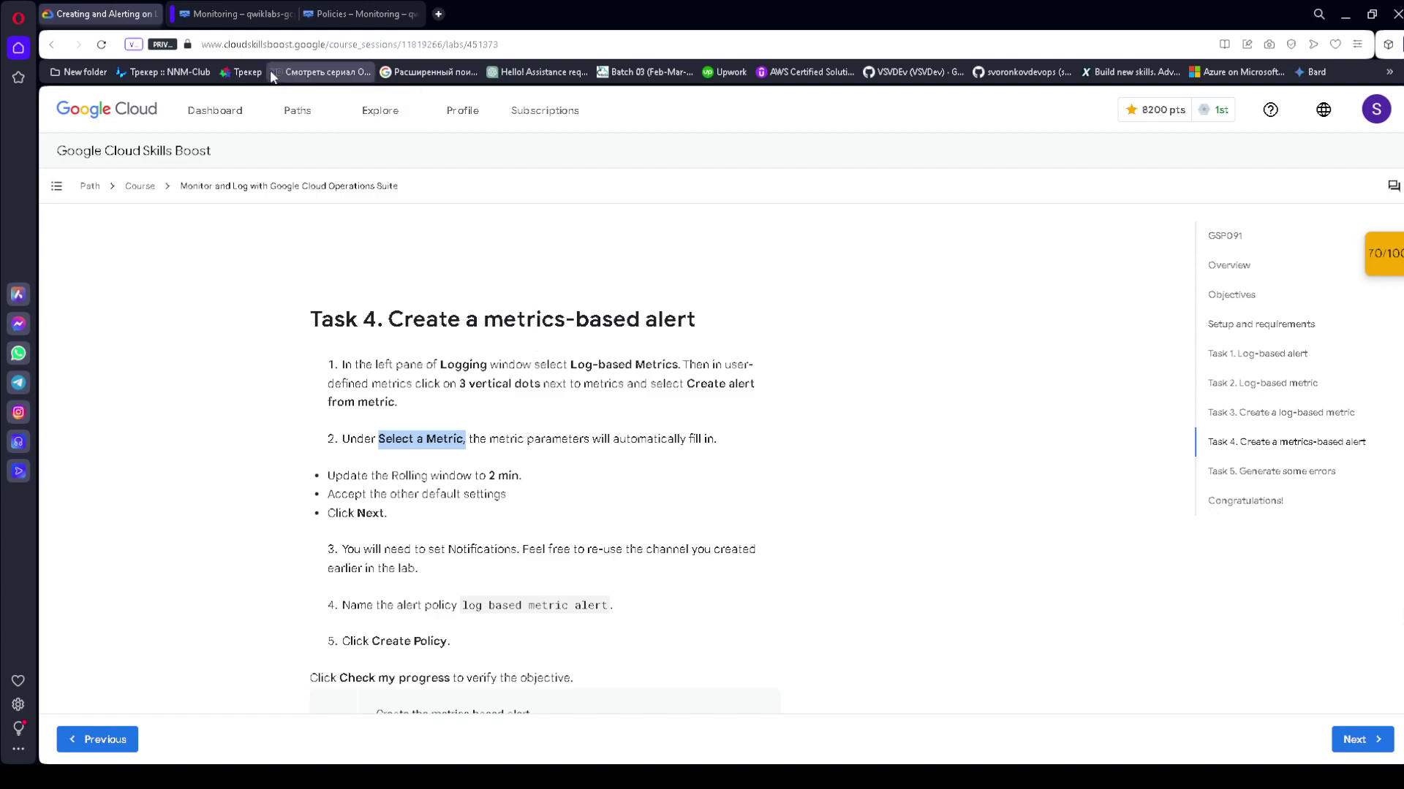
left_click(247, 6)
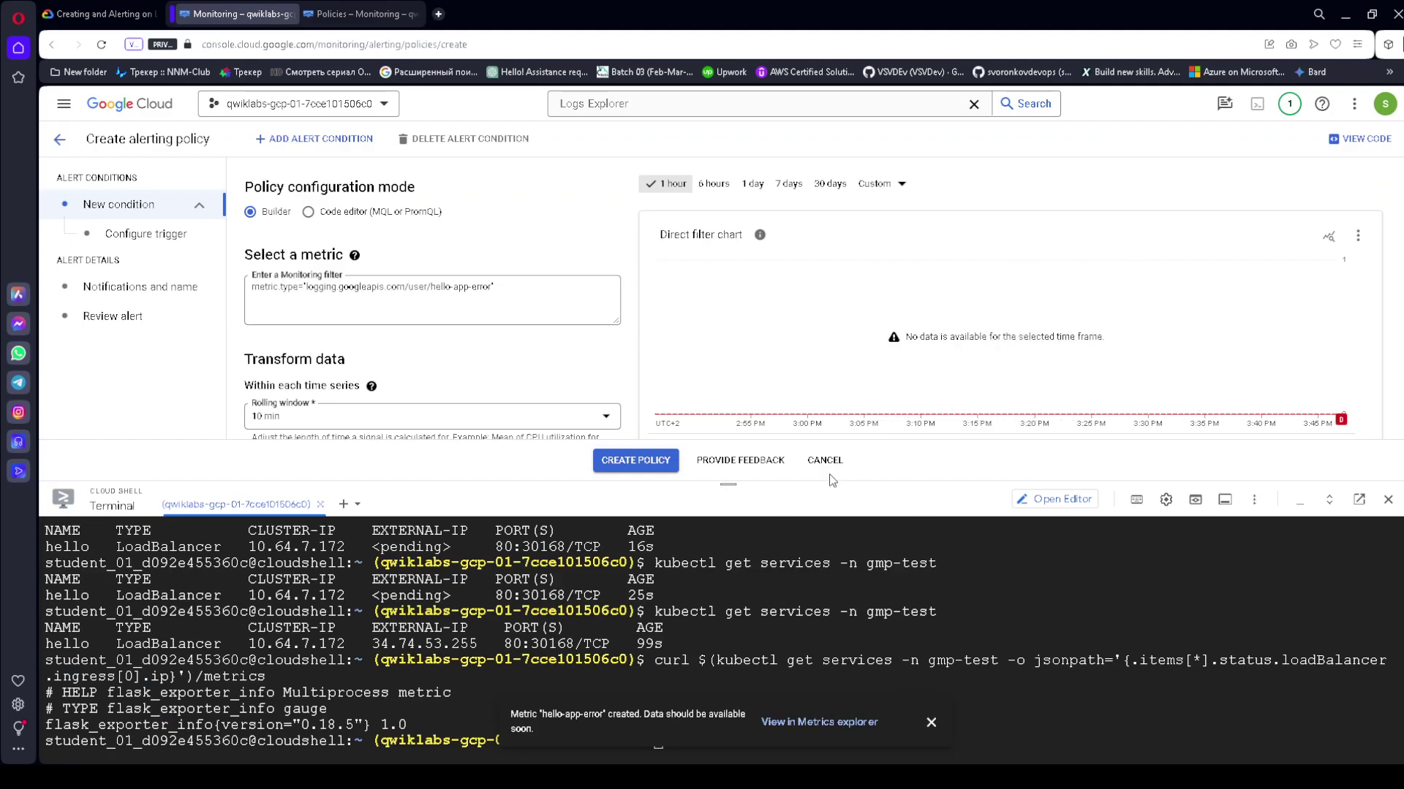
left_click_drag(731, 484, 730, 564)
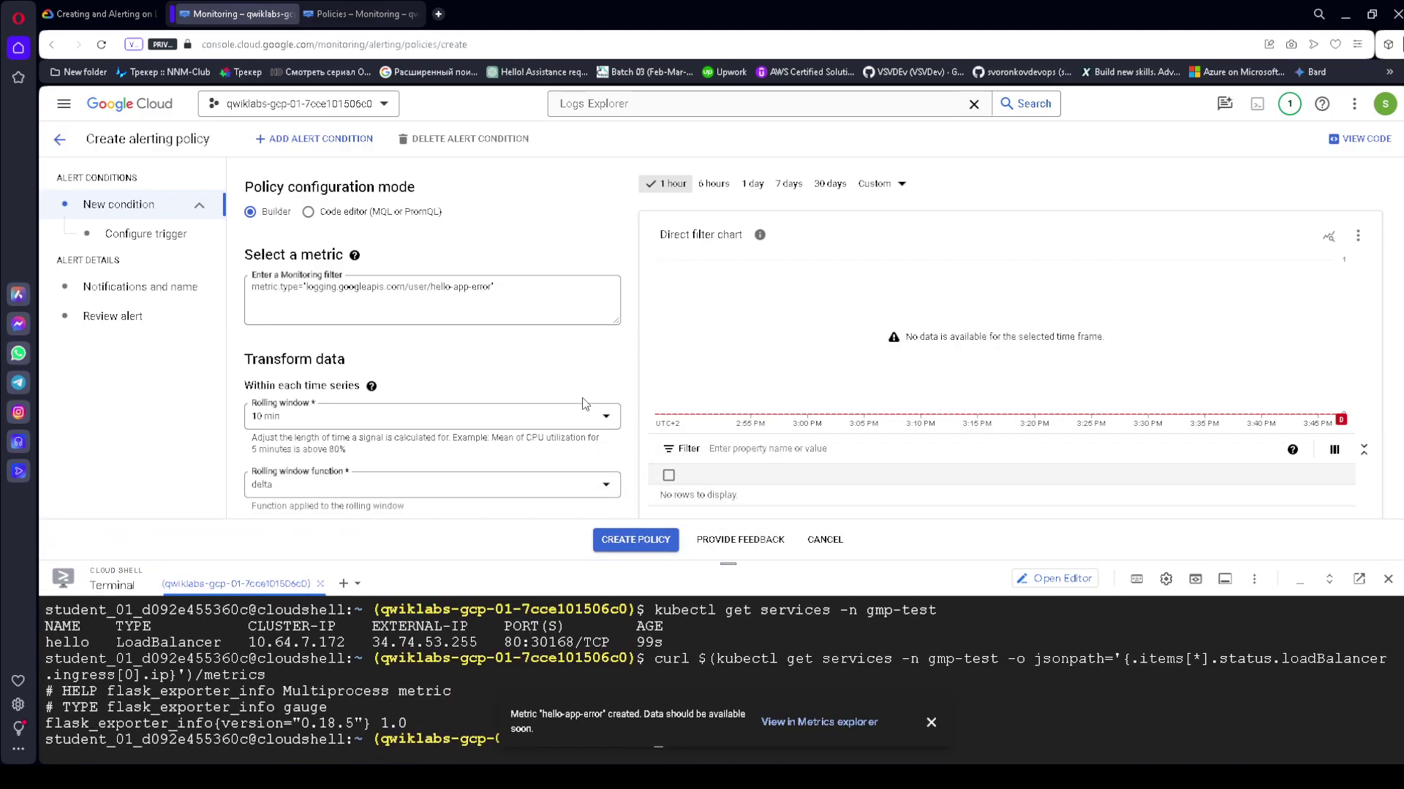
- Look up the rolling window setting in the lab's Task 4 and set the alert condition's rolling window to 2 min
left_click(122, 15)
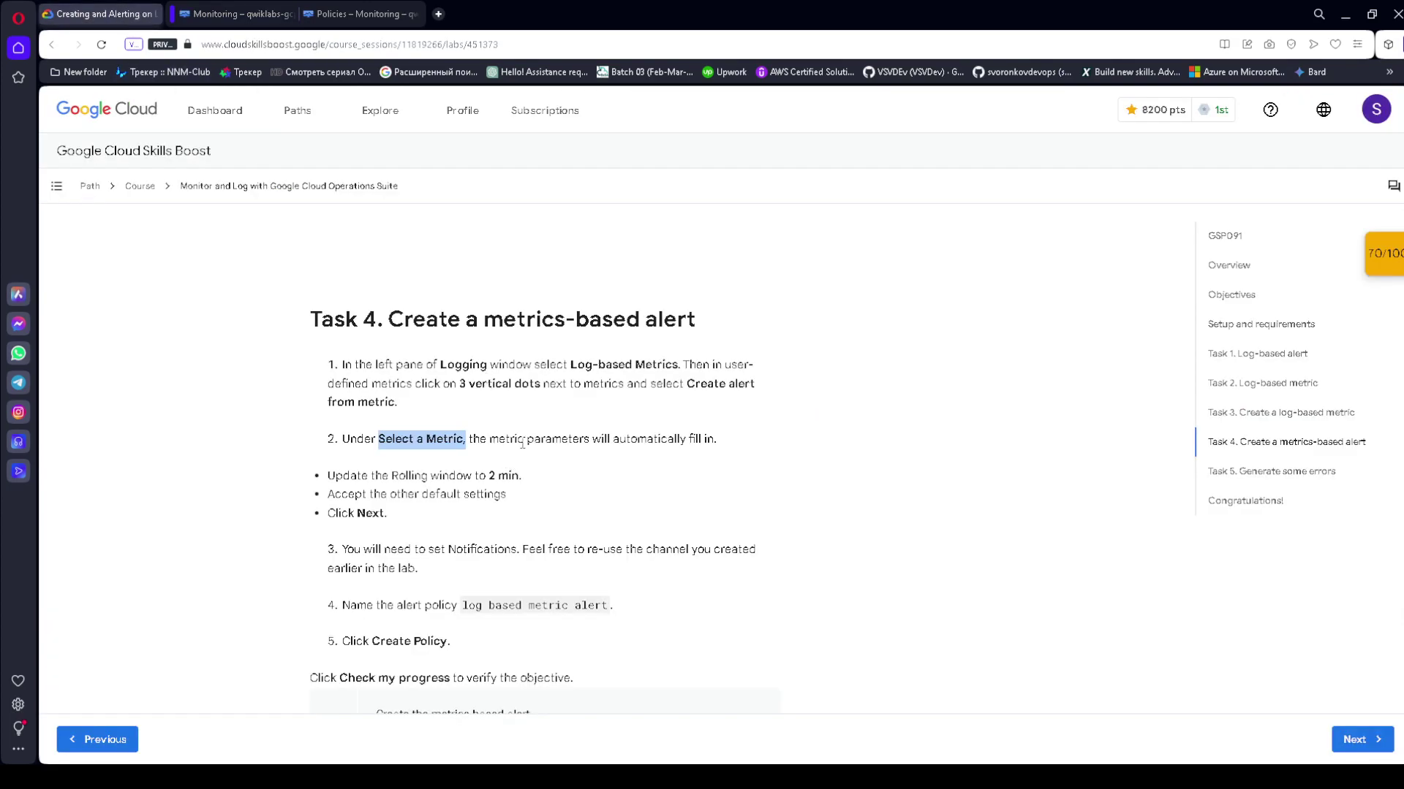
left_click_drag(737, 440, 509, 473)
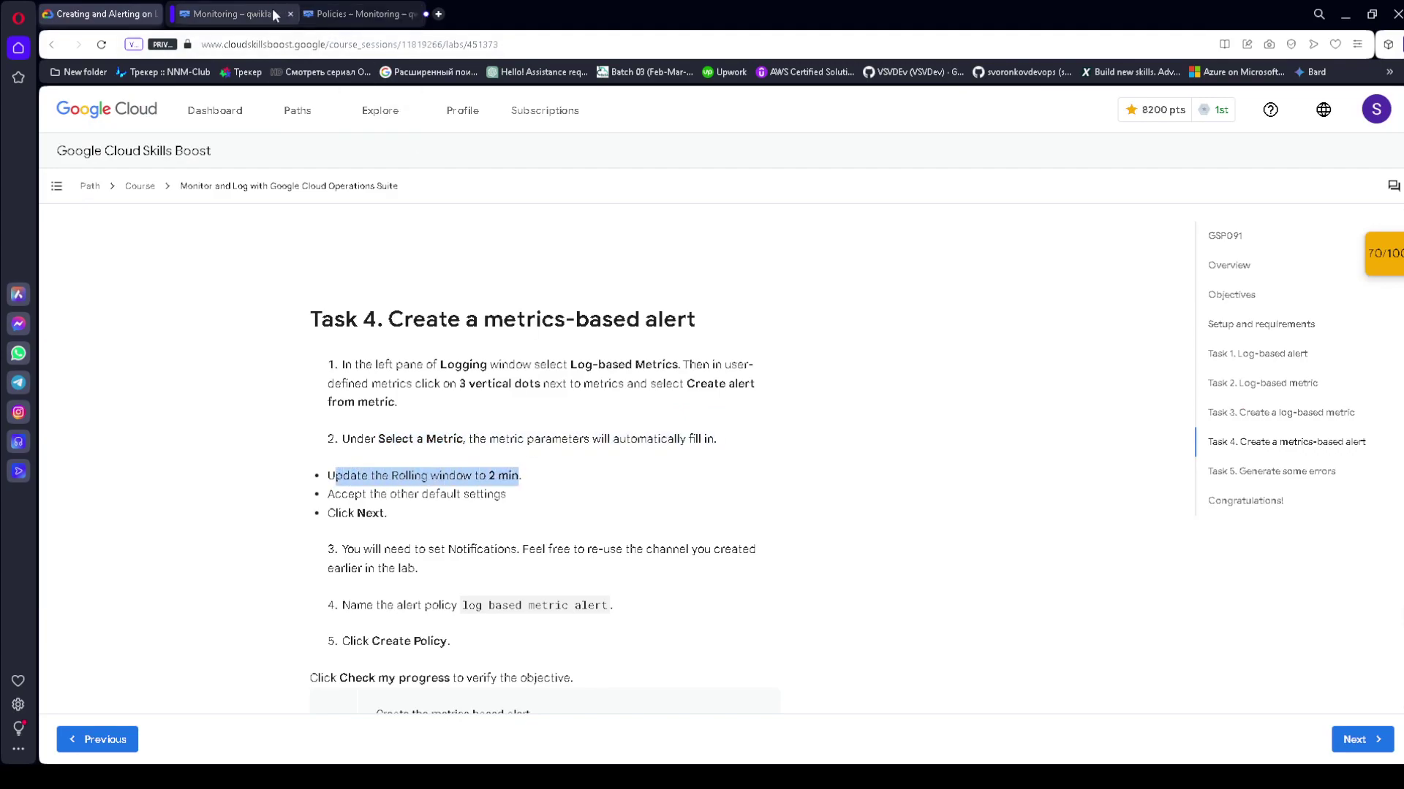
left_click(238, 14)
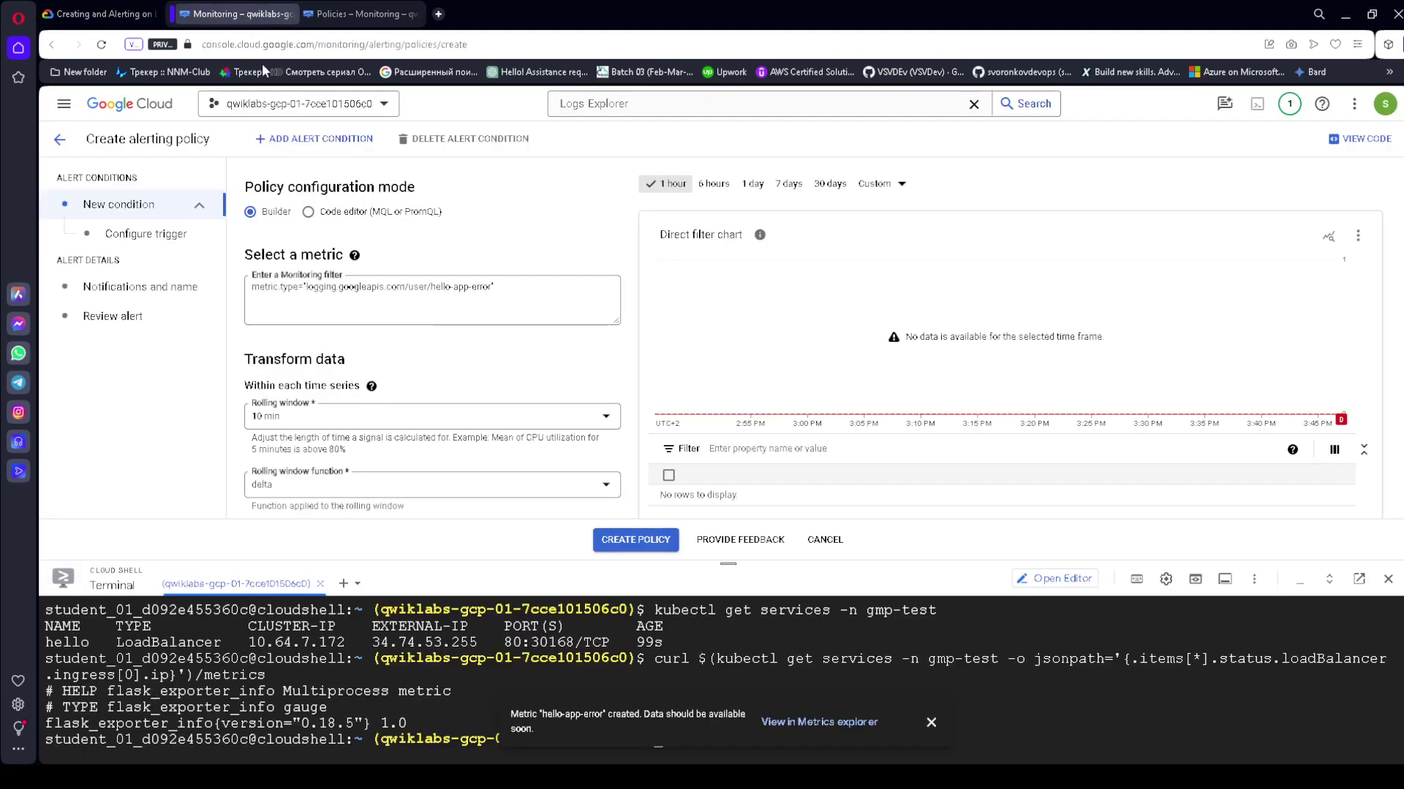
left_click(283, 417)
left_click(281, 454)
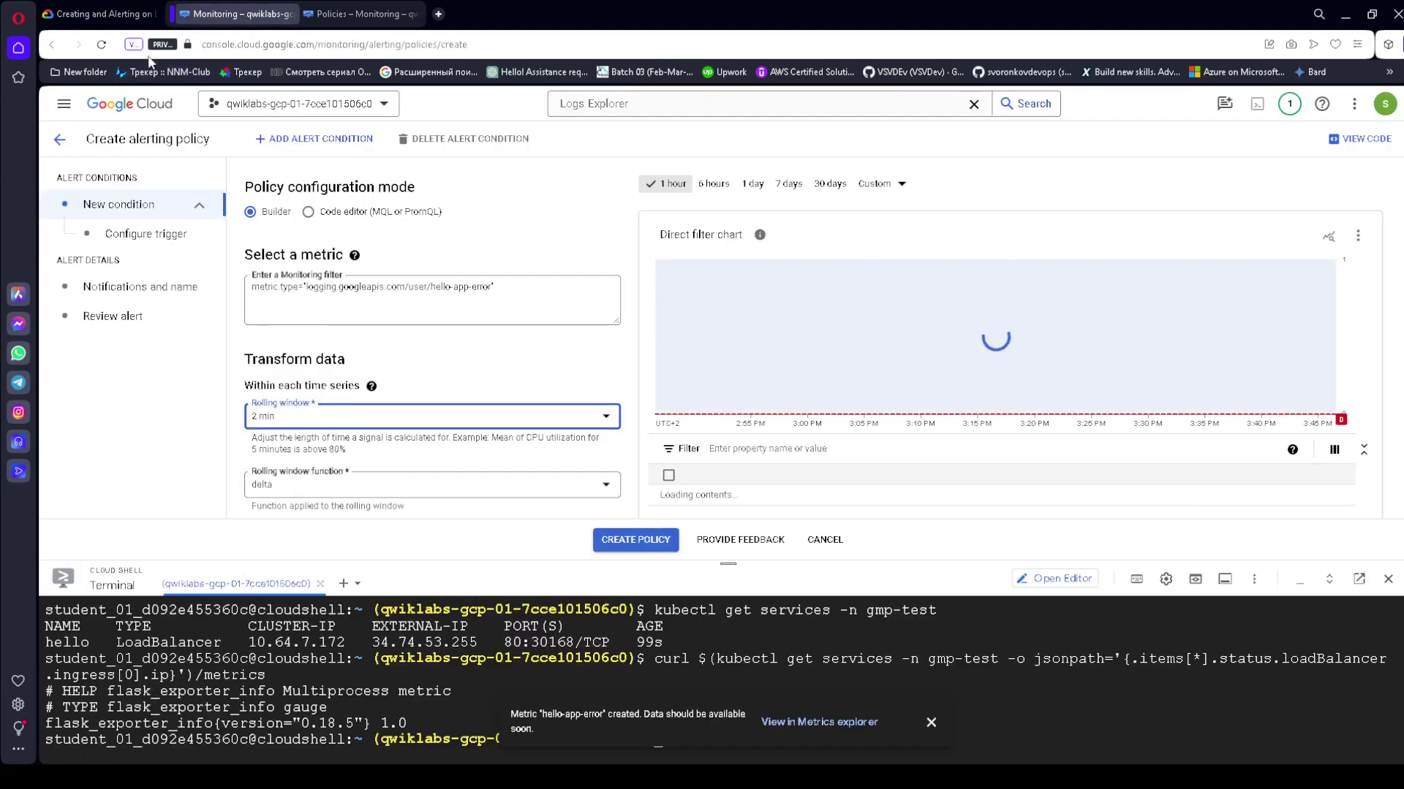
- Check the lab's instruction on the remaining settings, accept the default data transformation options and proceed to the alert trigger configuration
left_click(131, 14)
left_click_drag(330, 494, 509, 505)
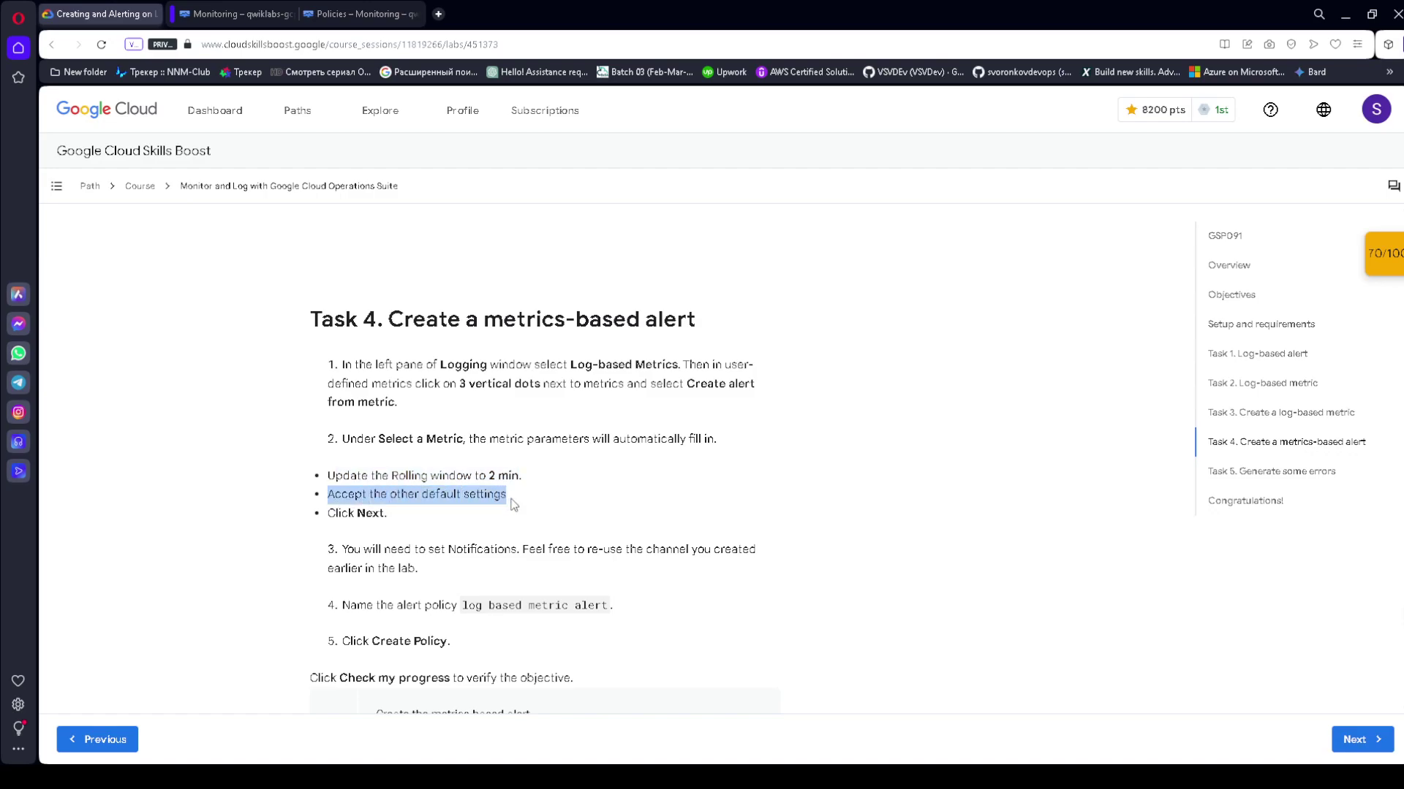
left_click(233, 14)
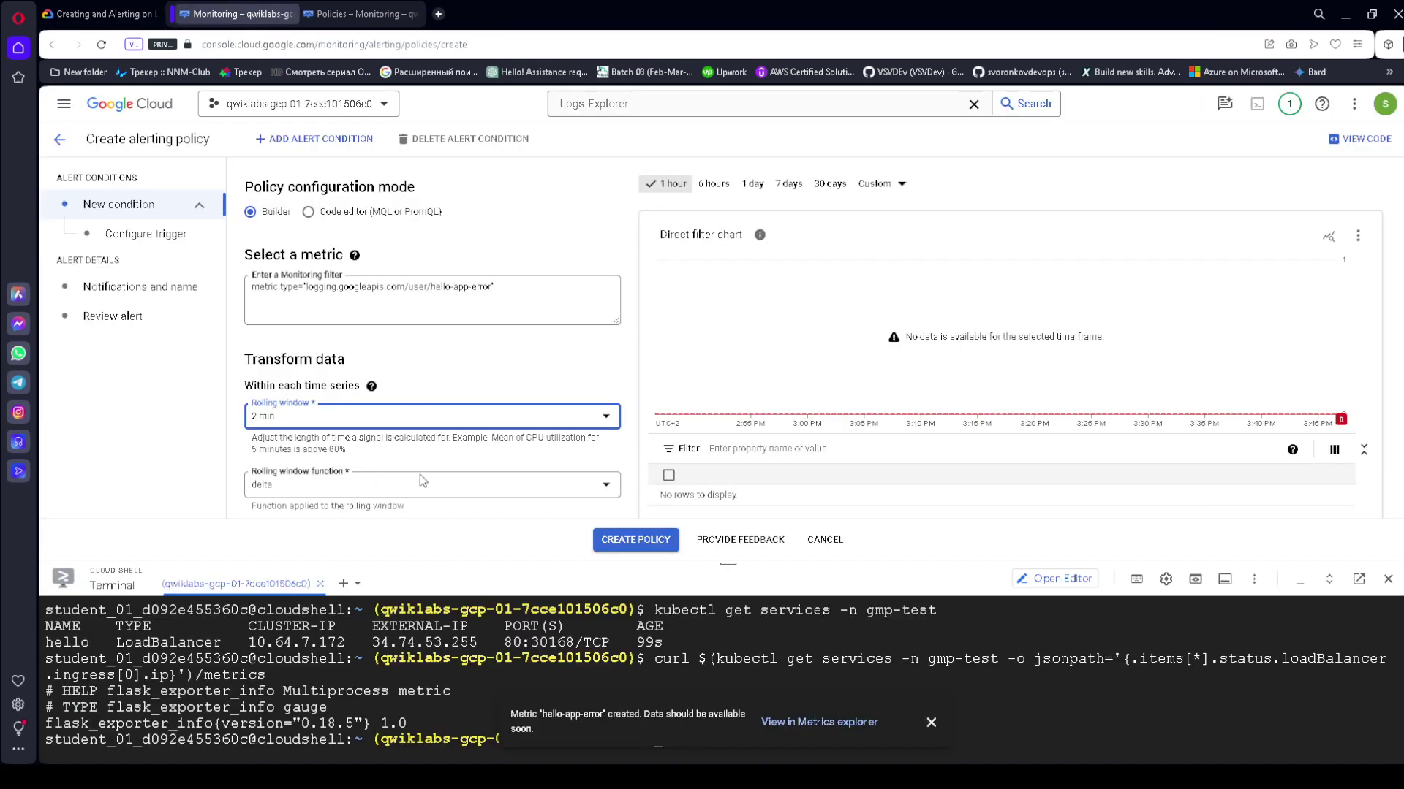
scroll(437, 498, "down", 3)
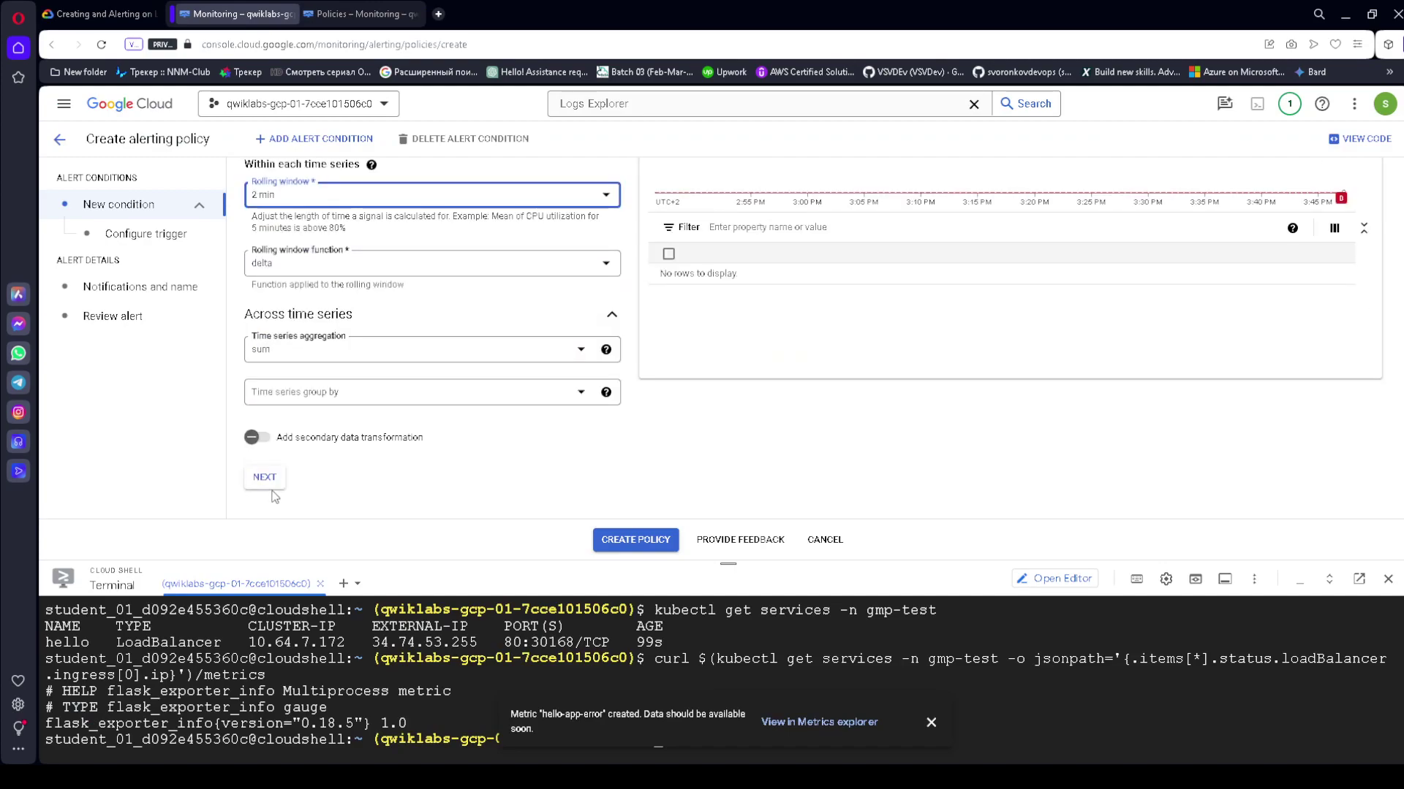
left_click(264, 477)
- Consult the remaining Task 4 instructions, keep the default Threshold trigger settings and proceed to the notification settings
left_click(97, 14)
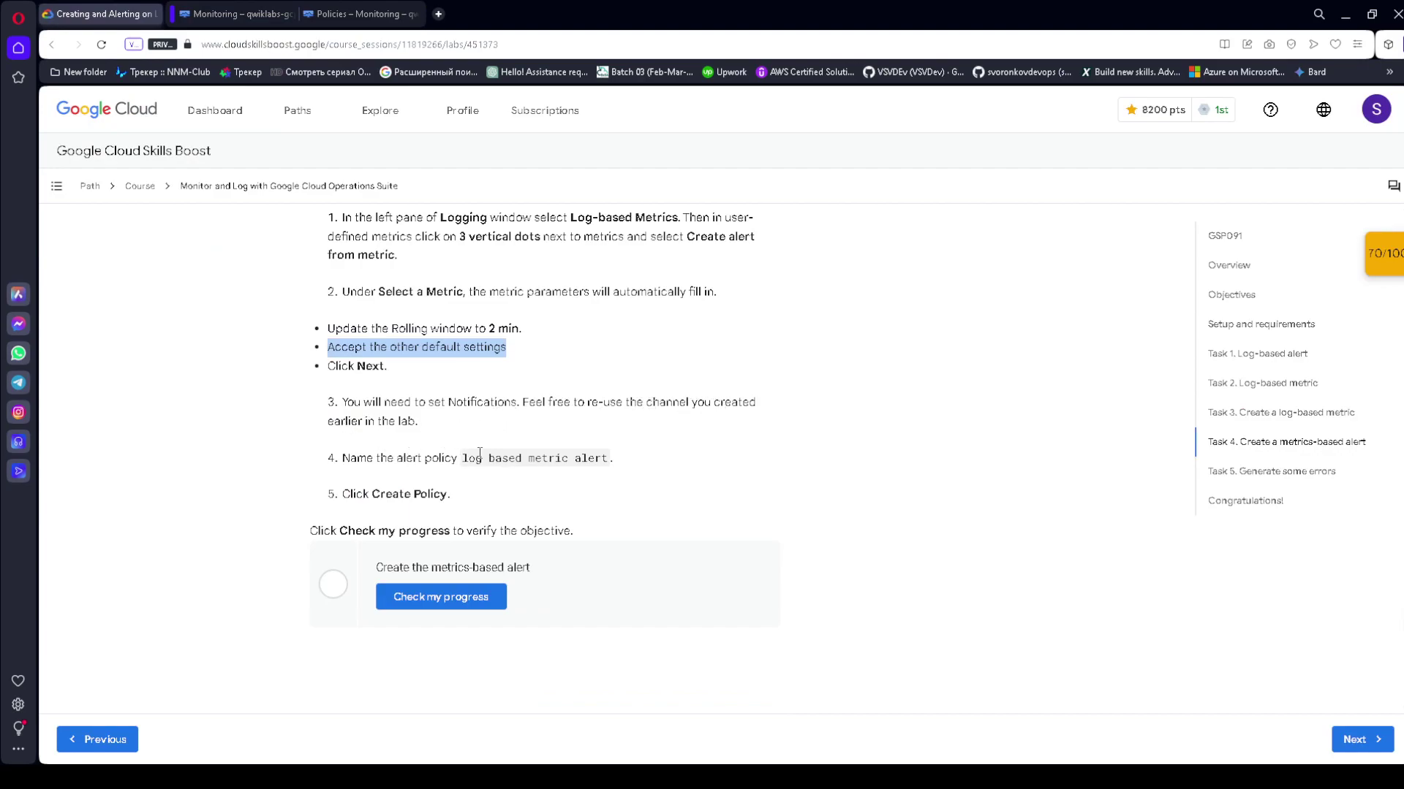
left_click(230, 9)
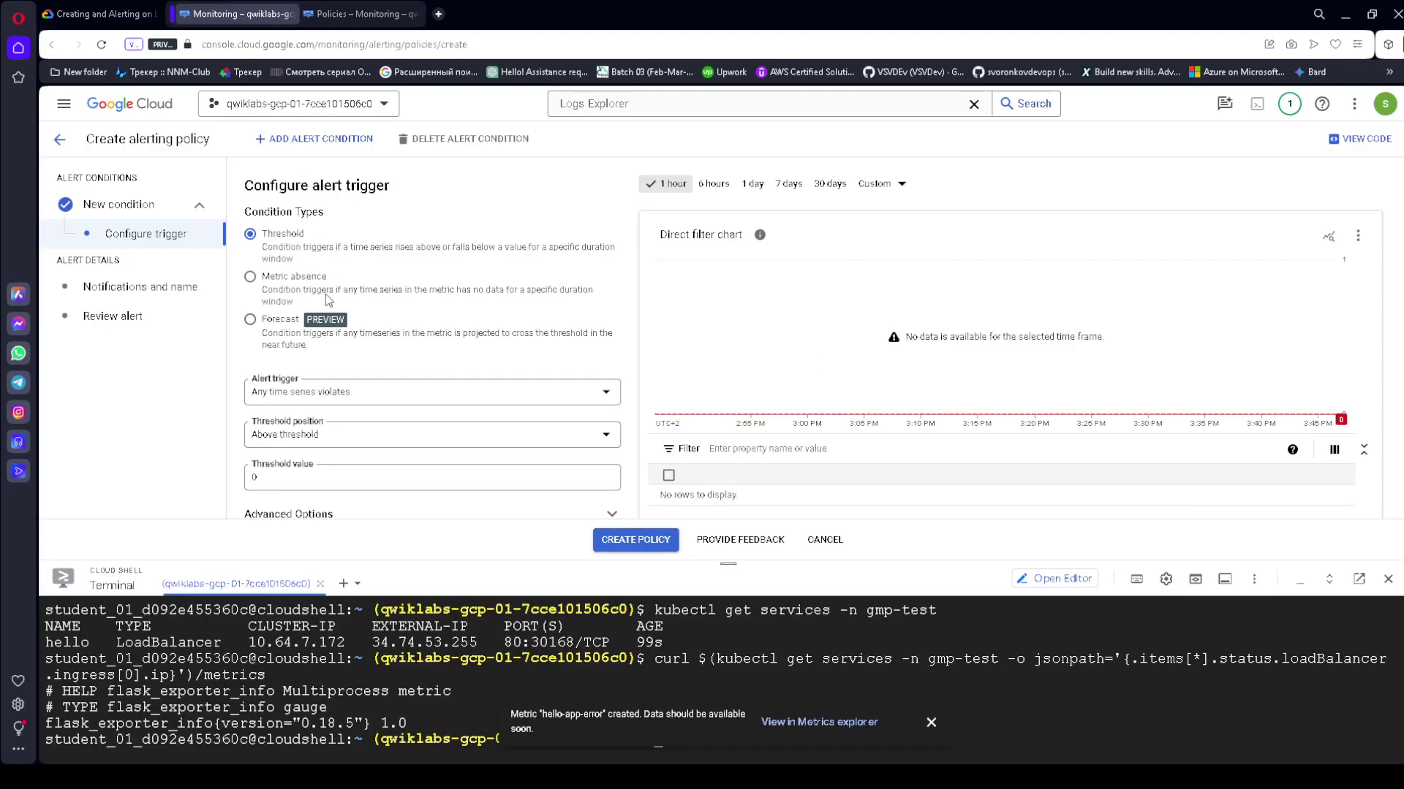
scroll(345, 515, "down", 2)
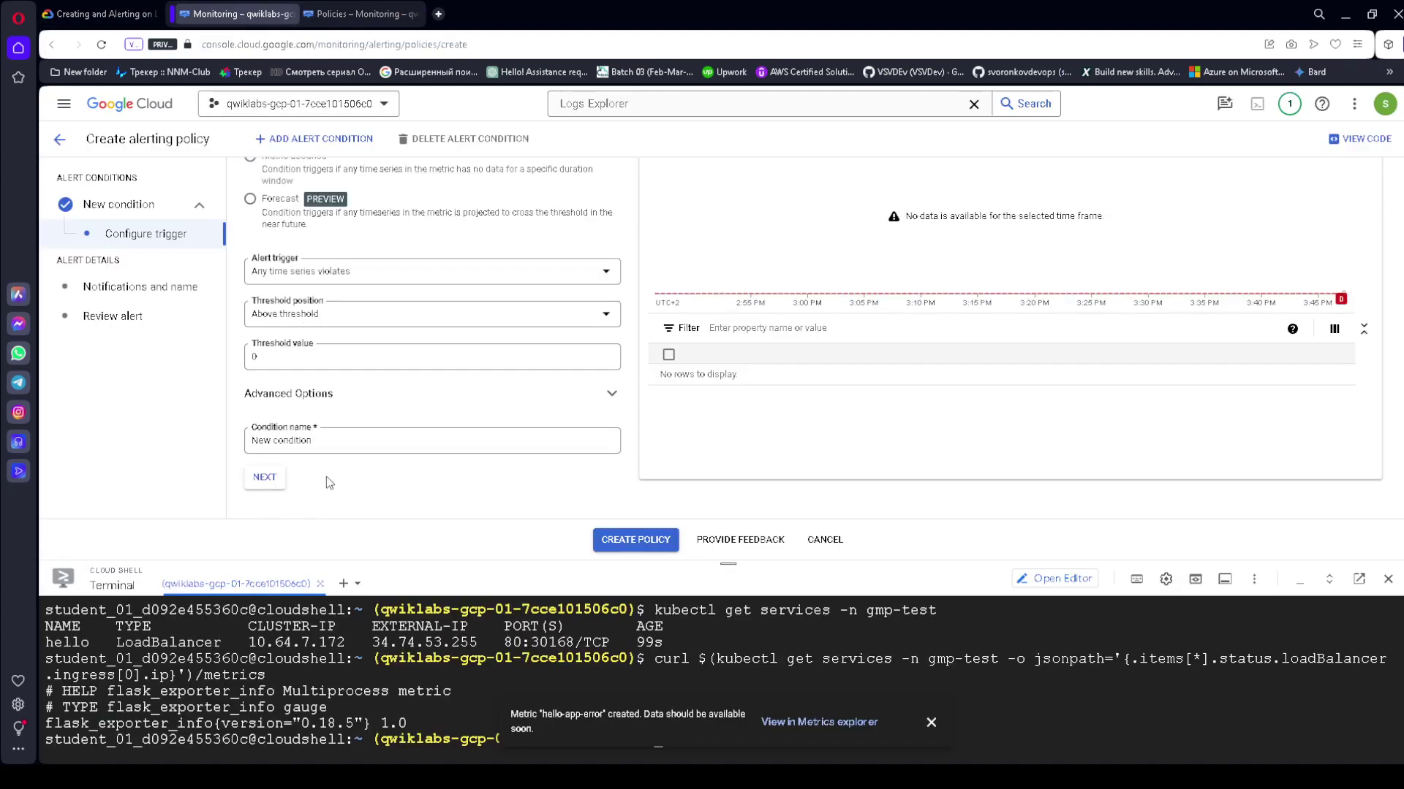
left_click(264, 478)
- Assign the existing email notification channel to the alerting policy
left_click(361, 278)
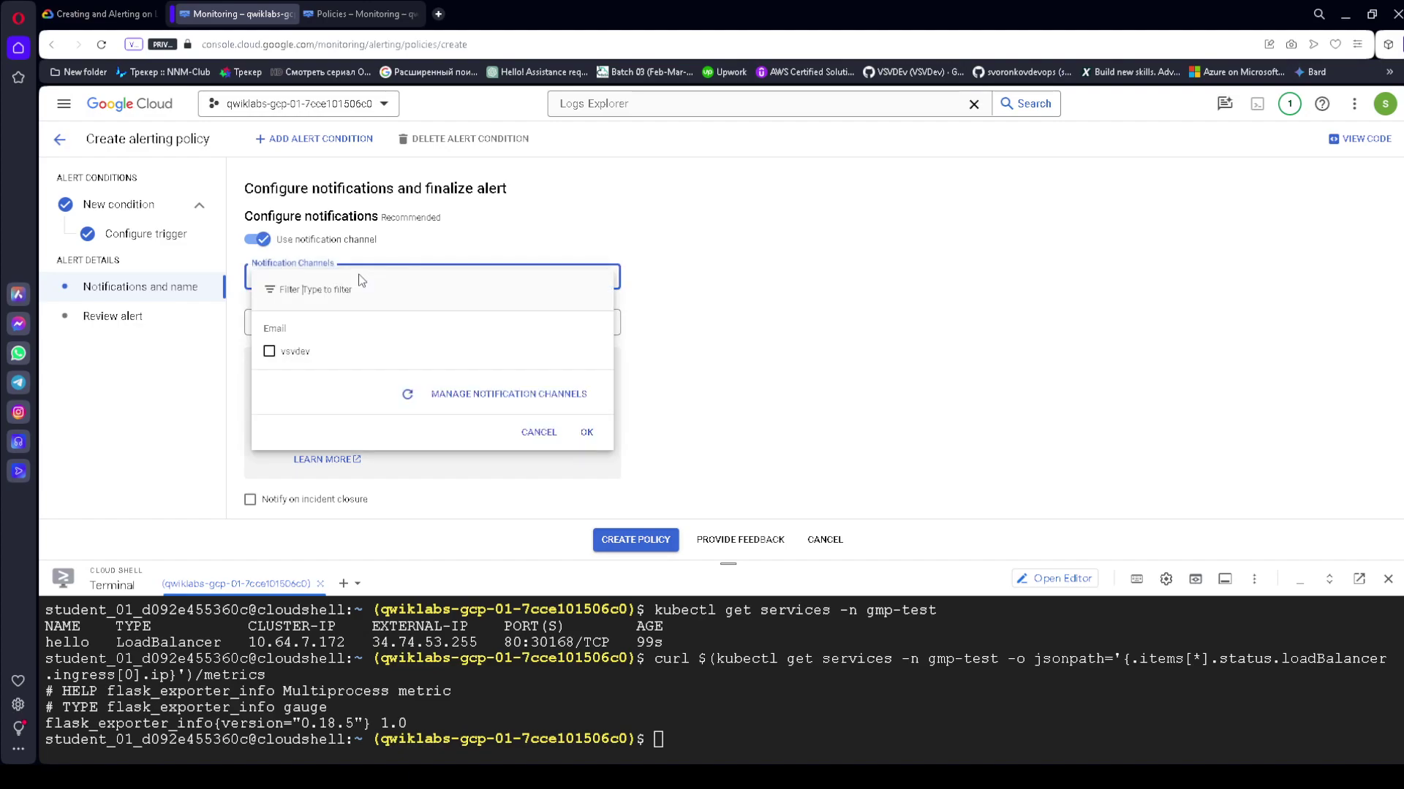
left_click(296, 362)
left_click(585, 432)
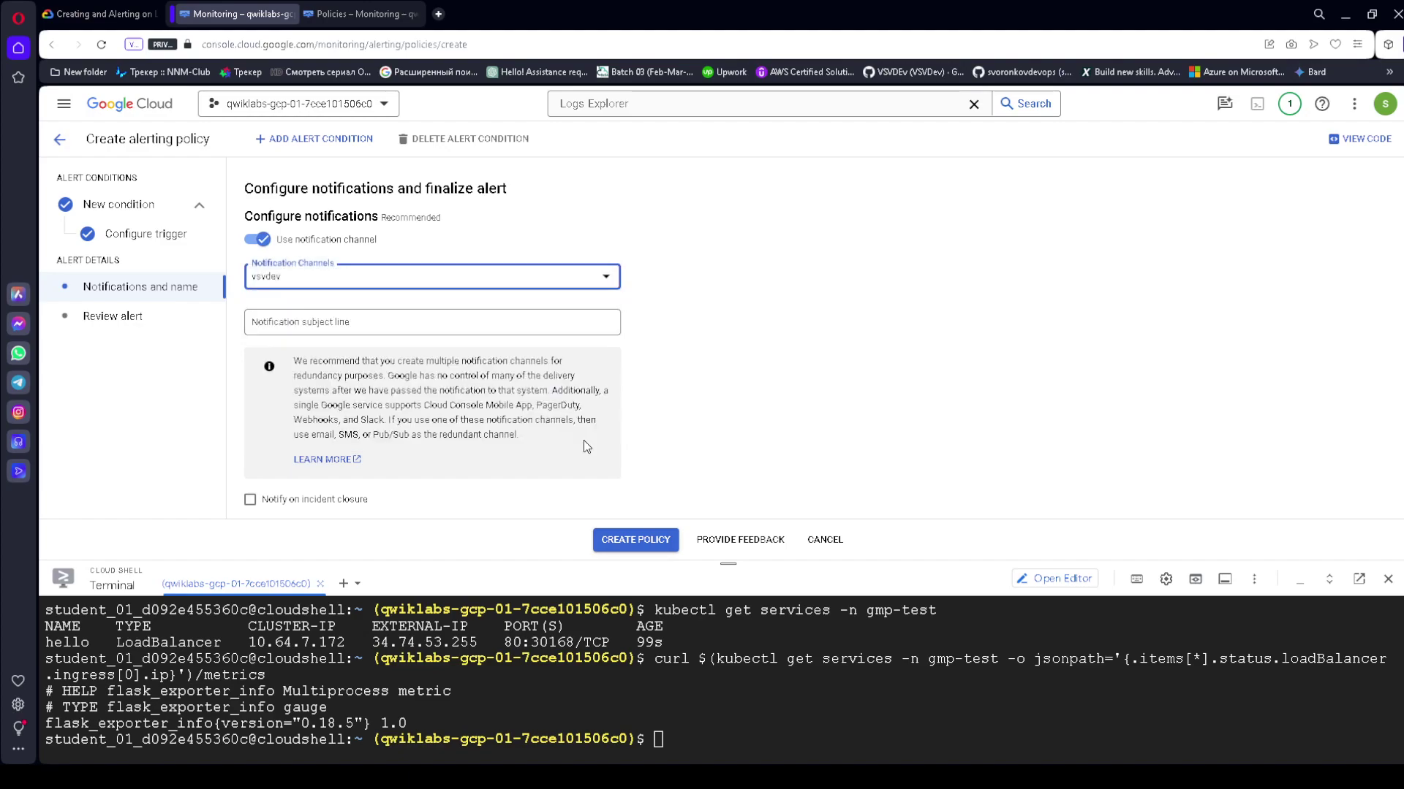
- Name the alert policy "log based metric alert", as given in the lab, and create the policy
scroll(315, 488, "down", 10)
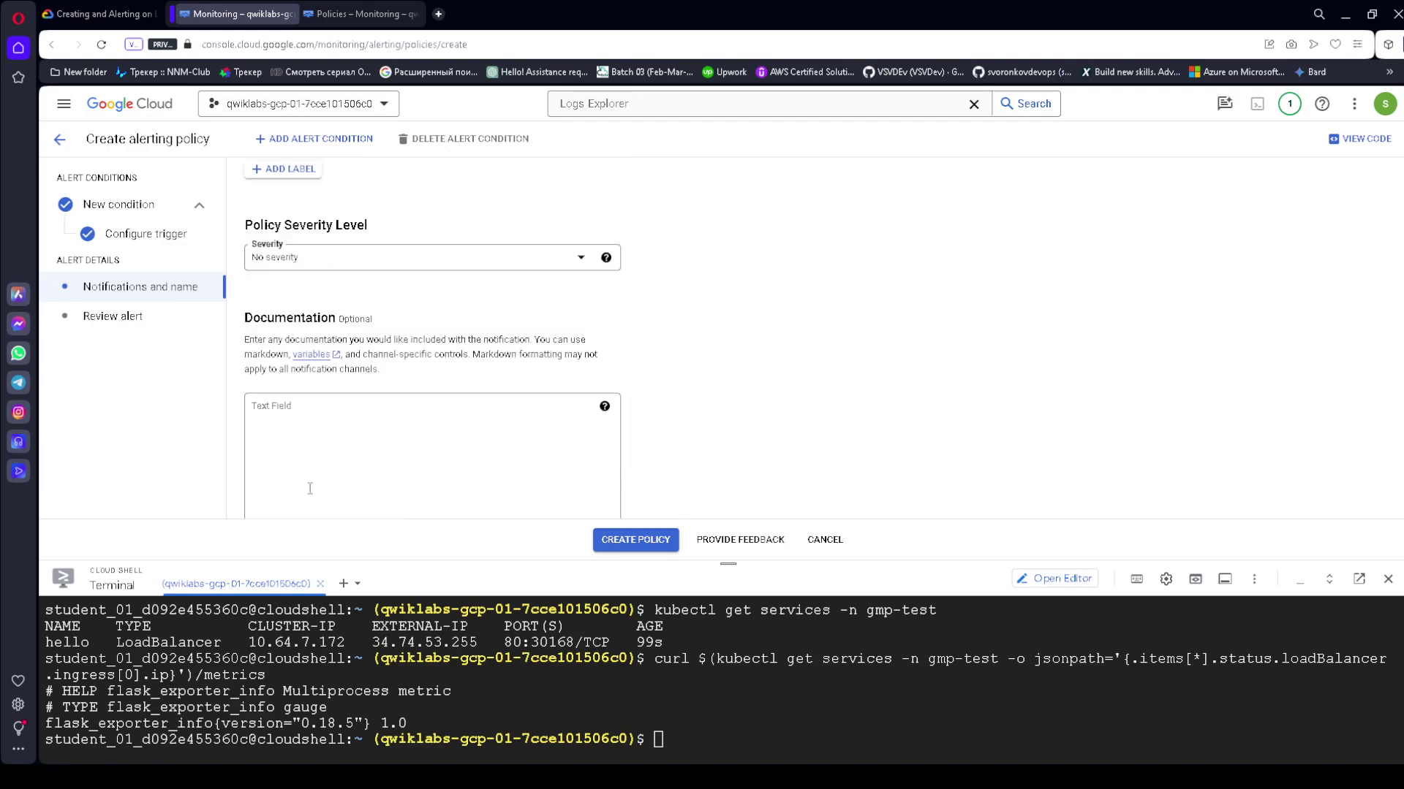
left_click(298, 449)
key("ctrl+Tab")
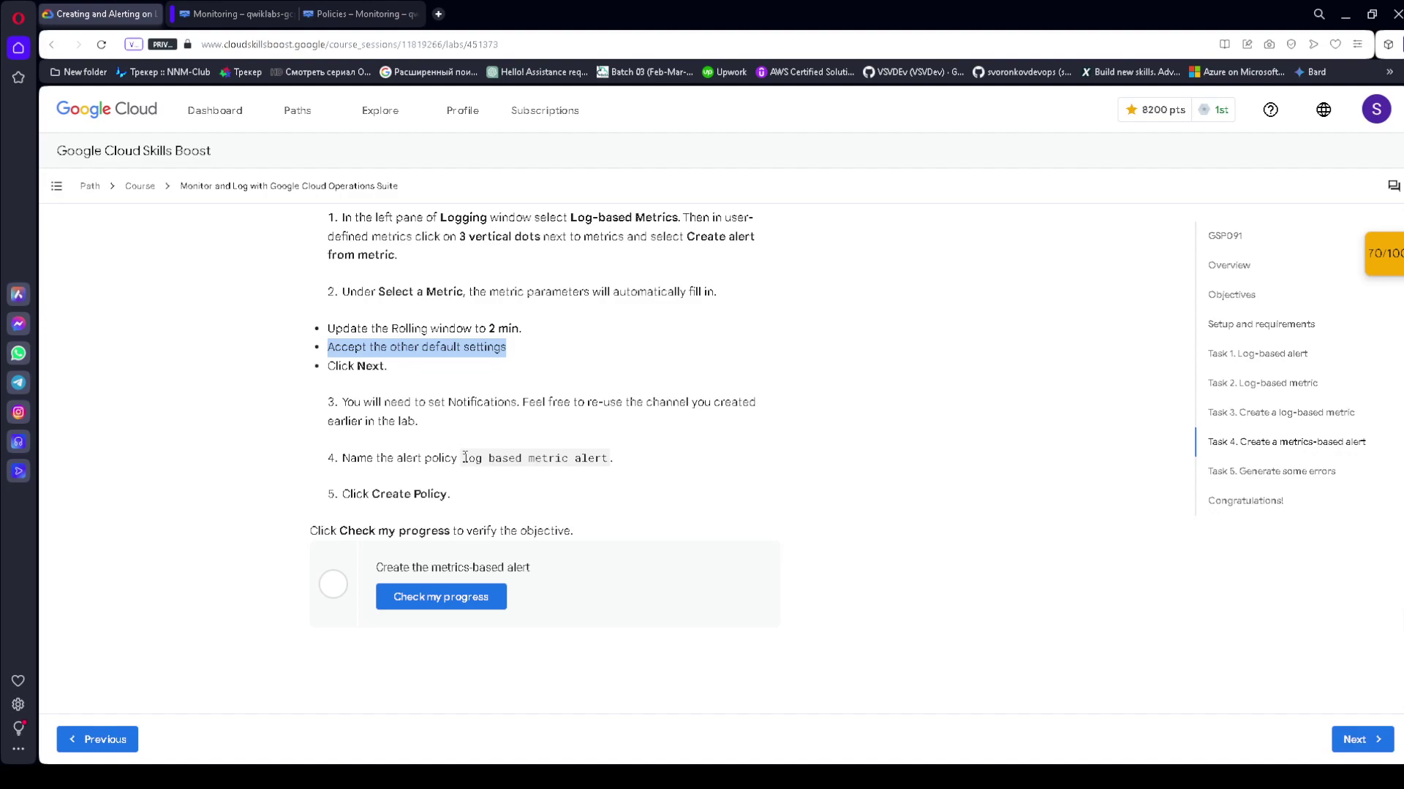
left_click_drag(466, 457, 604, 455)
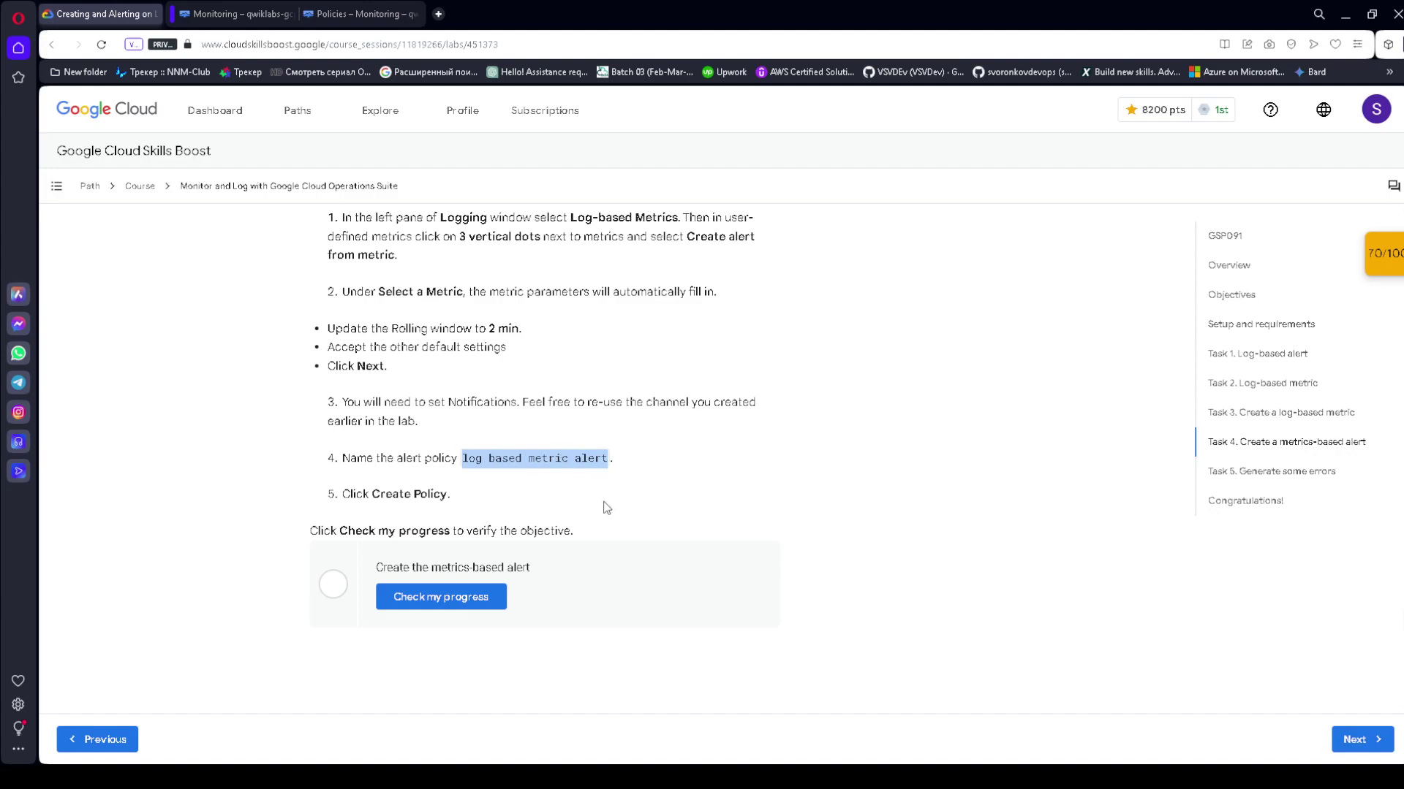
left_click(241, 14)
type("log based metric alert")
left_click(265, 477)
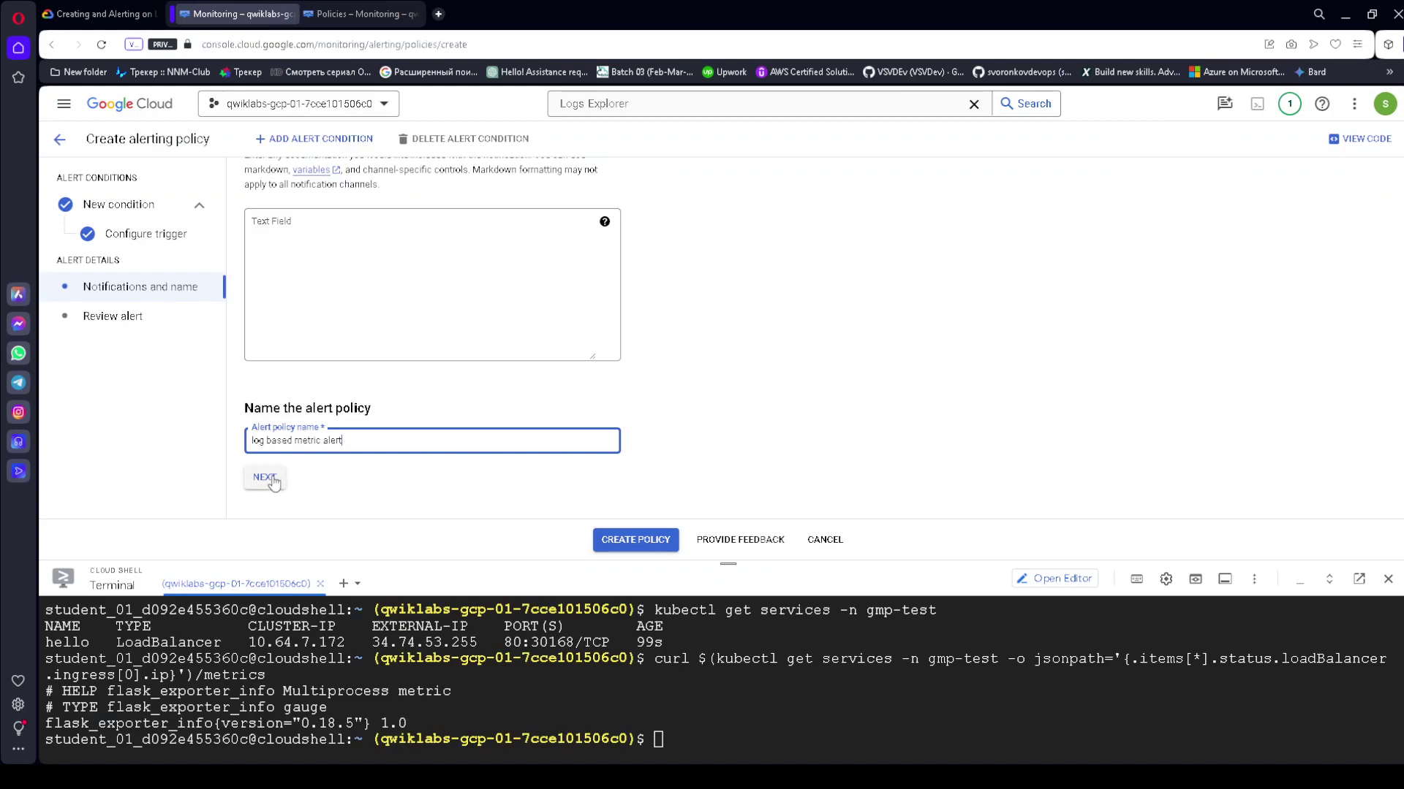
left_click(652, 543)
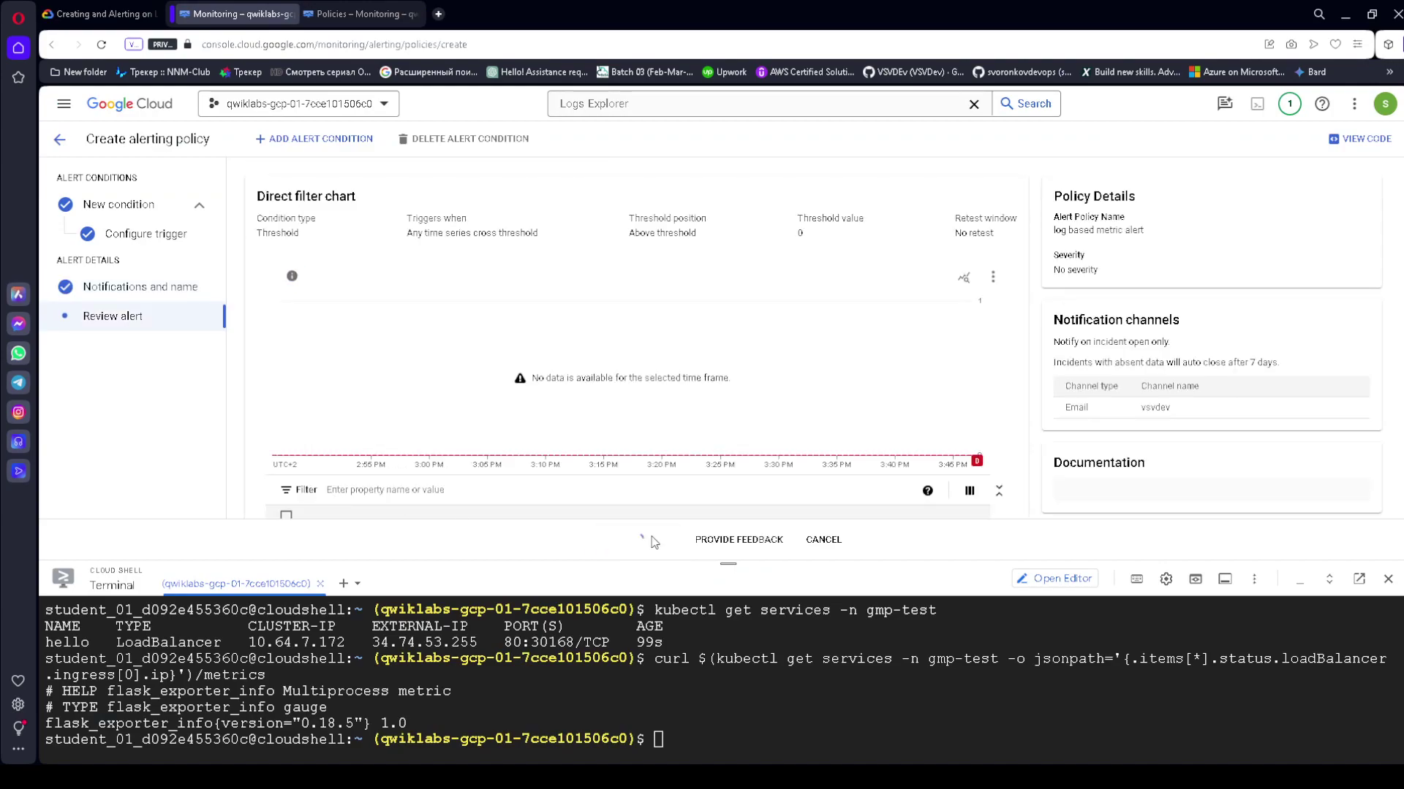
- Review the saved policy in the console and check the lab progress for the objective "Create the metrics-based alert"
left_click(122, 12)
scroll(419, 381, "down", 2)
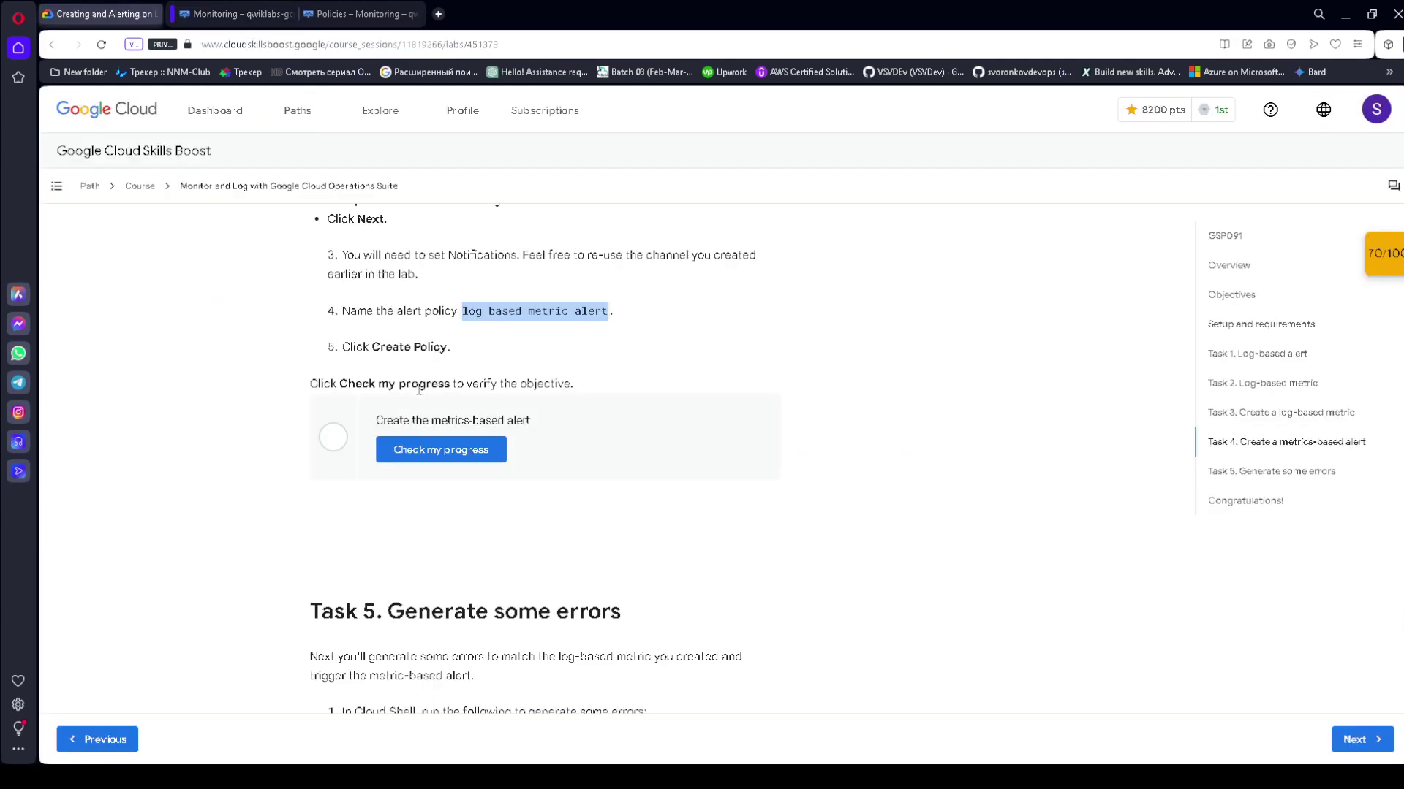
left_click(240, 14)
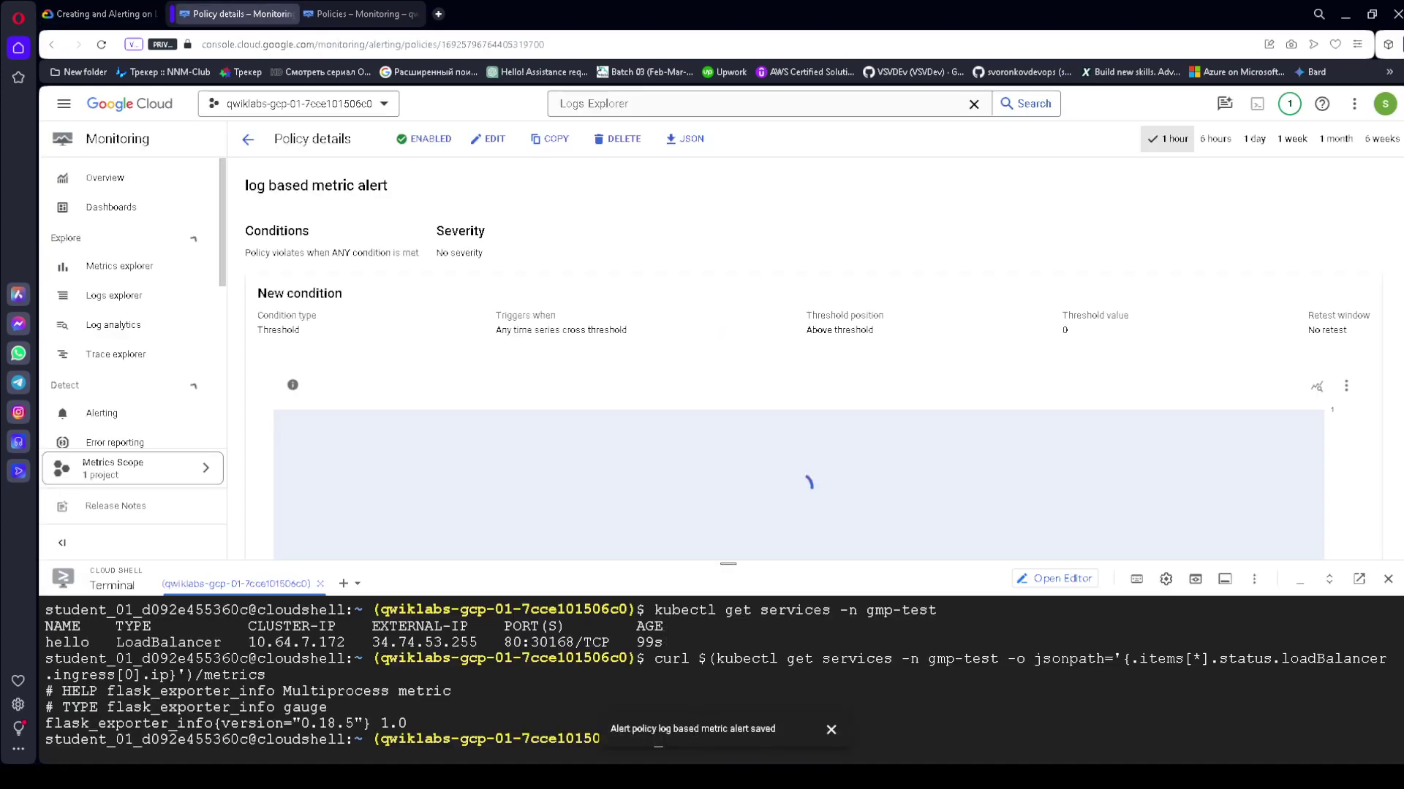
left_click(99, 14)
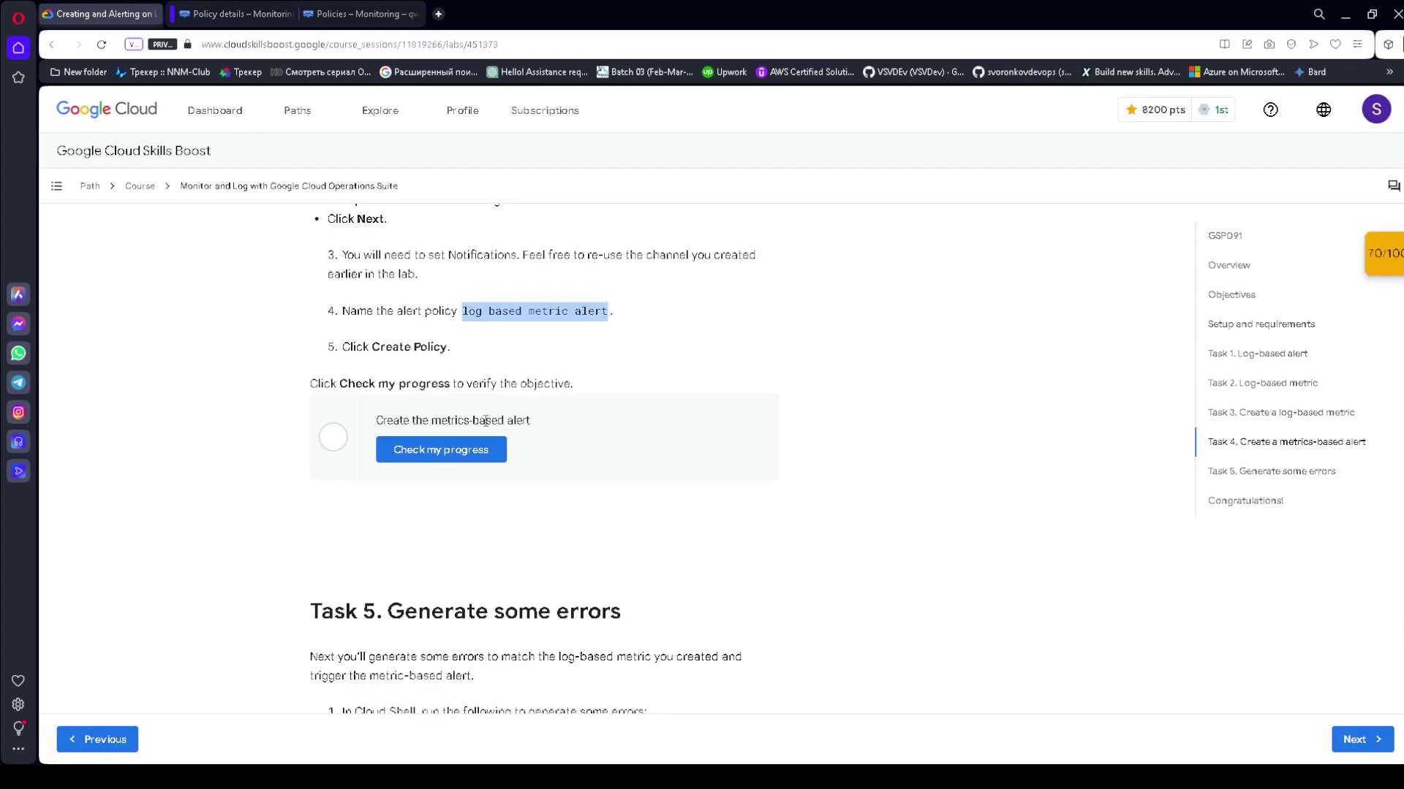
left_click(453, 449)
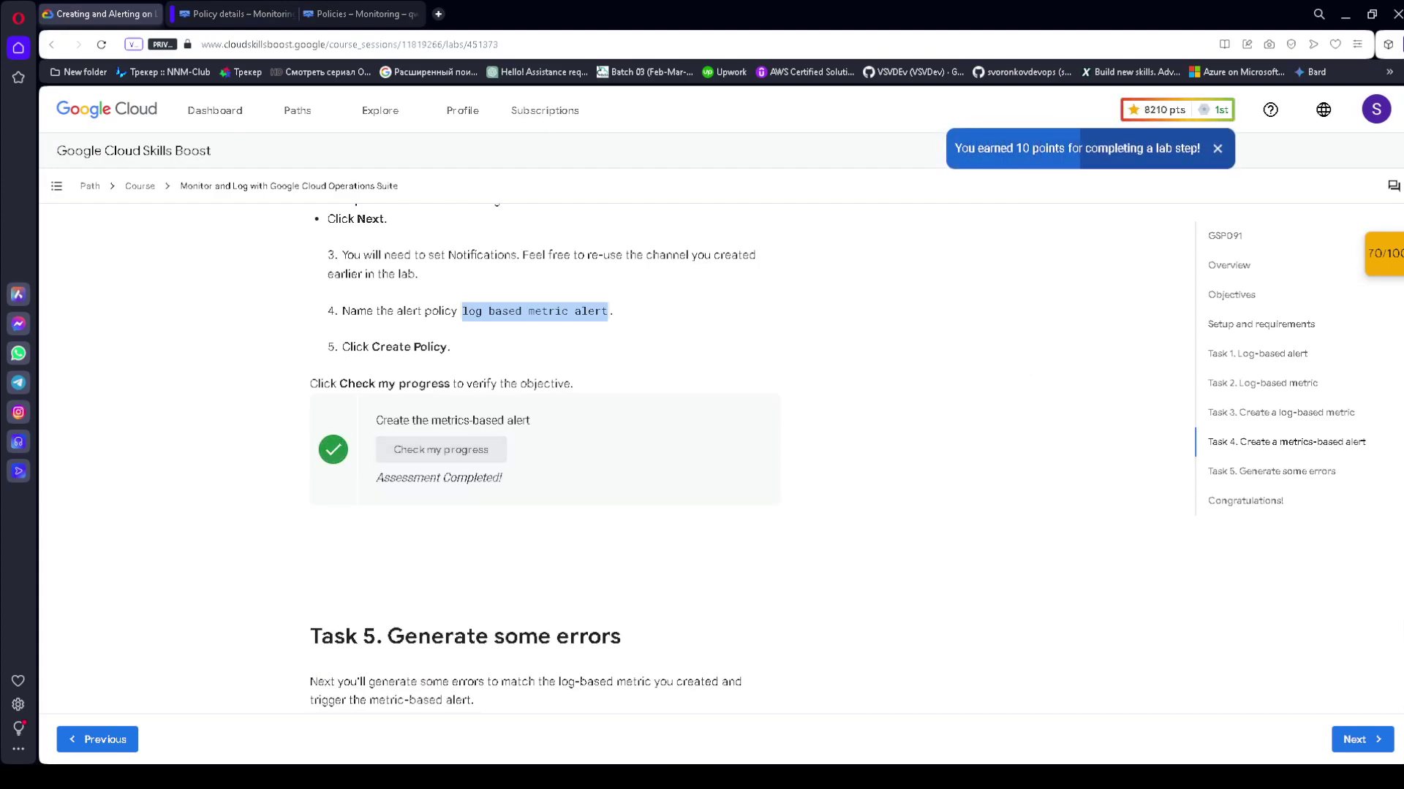
- Copy the Task 5 error-generating command (timeout 120 curl loop on /error) from the lab and run it in an enlarged Cloud Shell terminal
scroll(545, 453, "down", 3)
left_click_drag(278, 401, 665, 418)
scroll(440, 412, "down", 2)
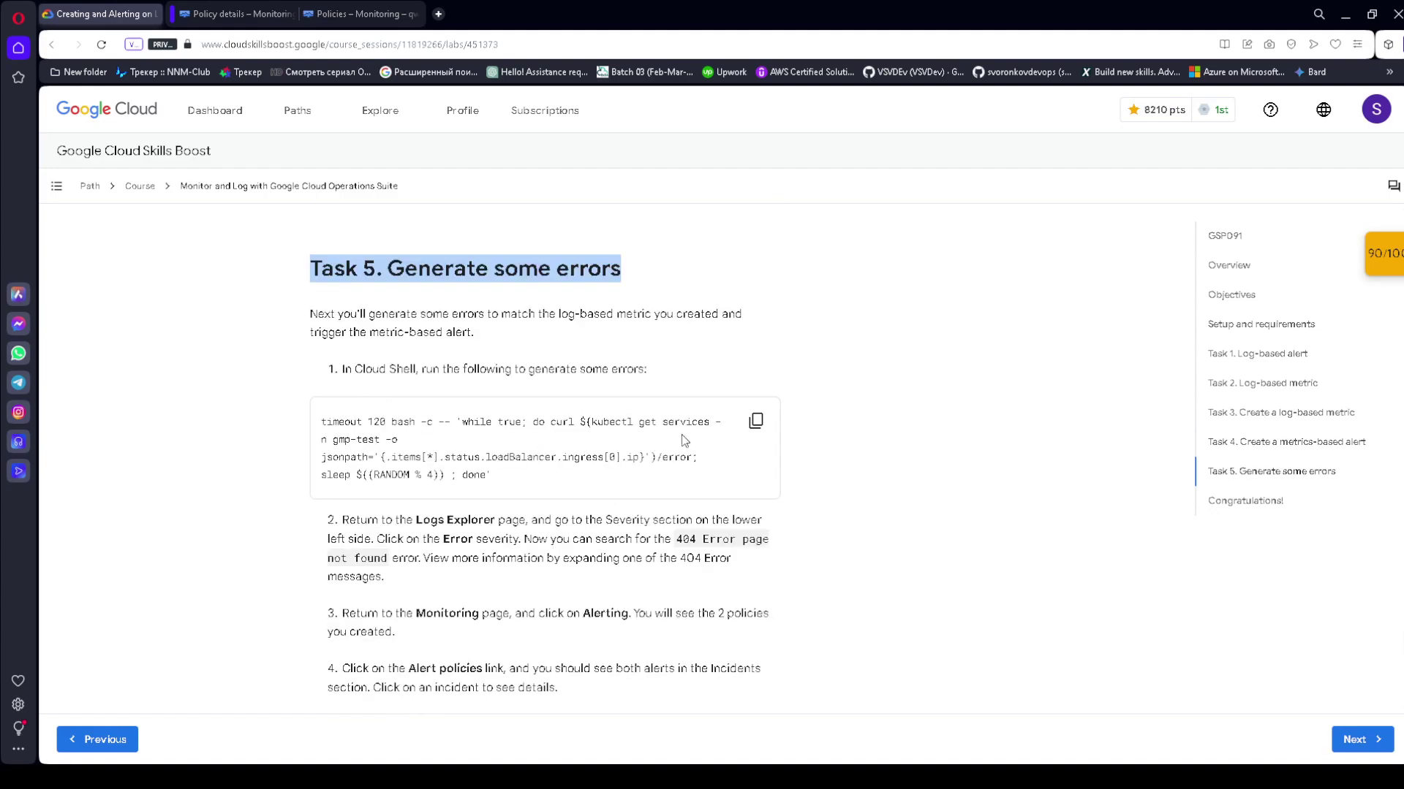
left_click(756, 421)
left_click(241, 13)
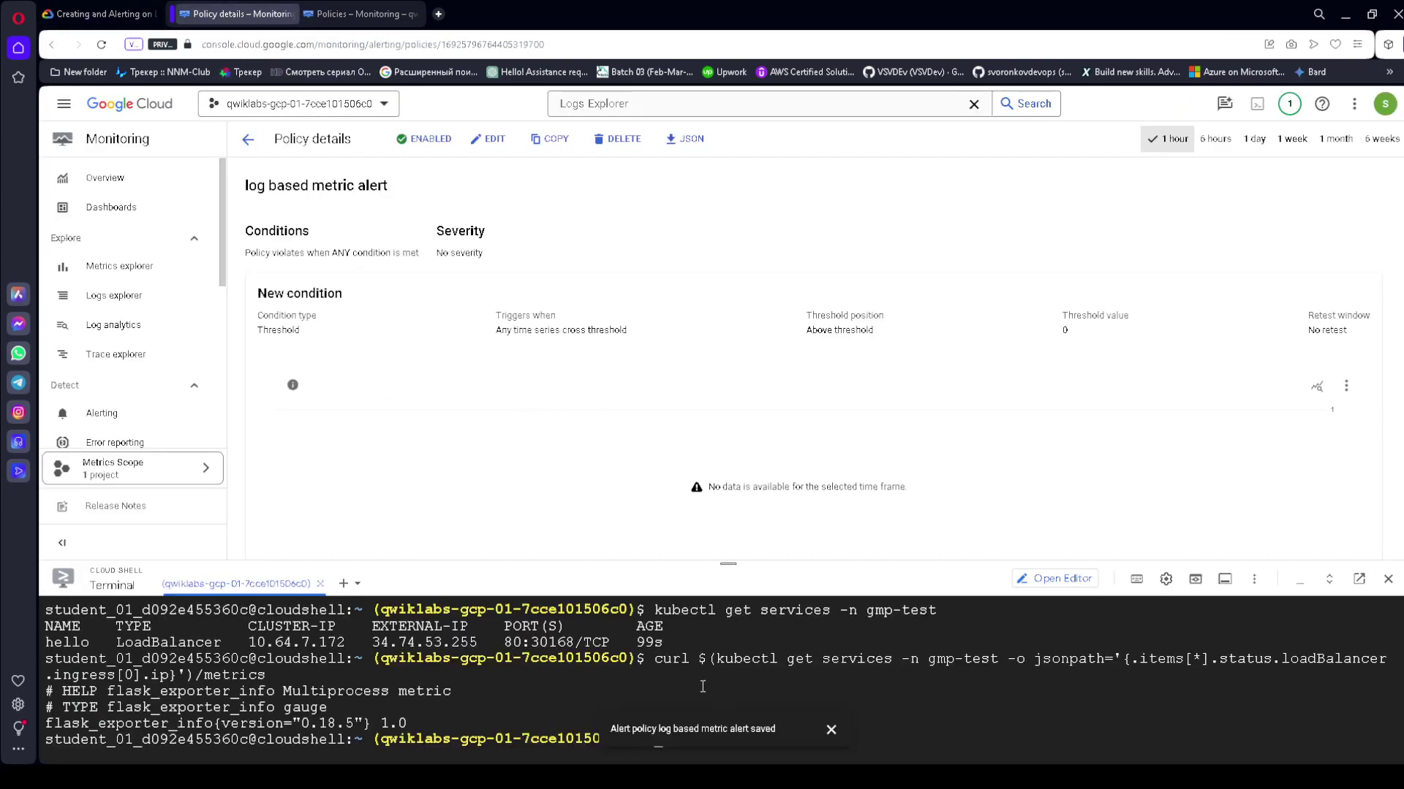
left_click_drag(731, 565, 695, 405)
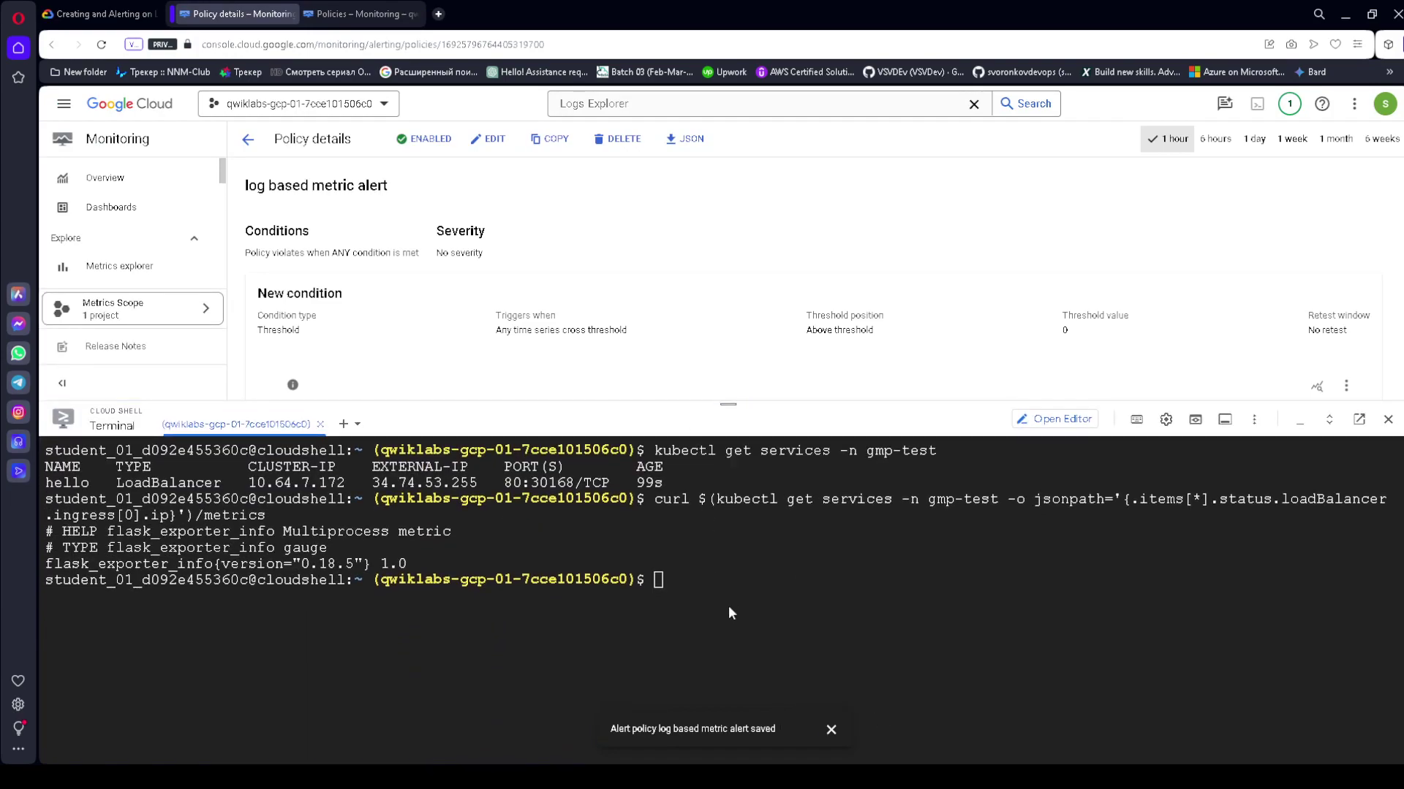
left_click(831, 730)
key("ctrl+v")
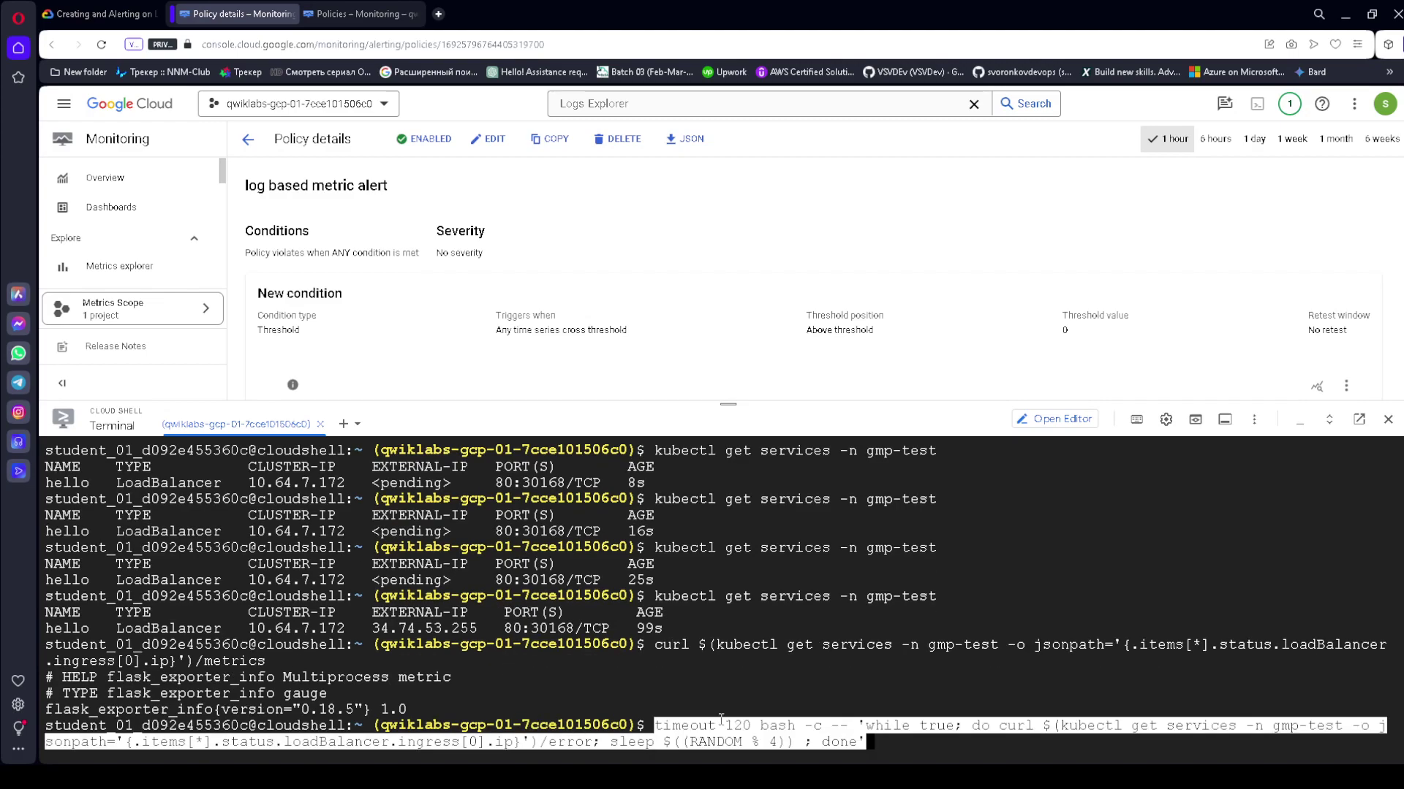
key("Return")
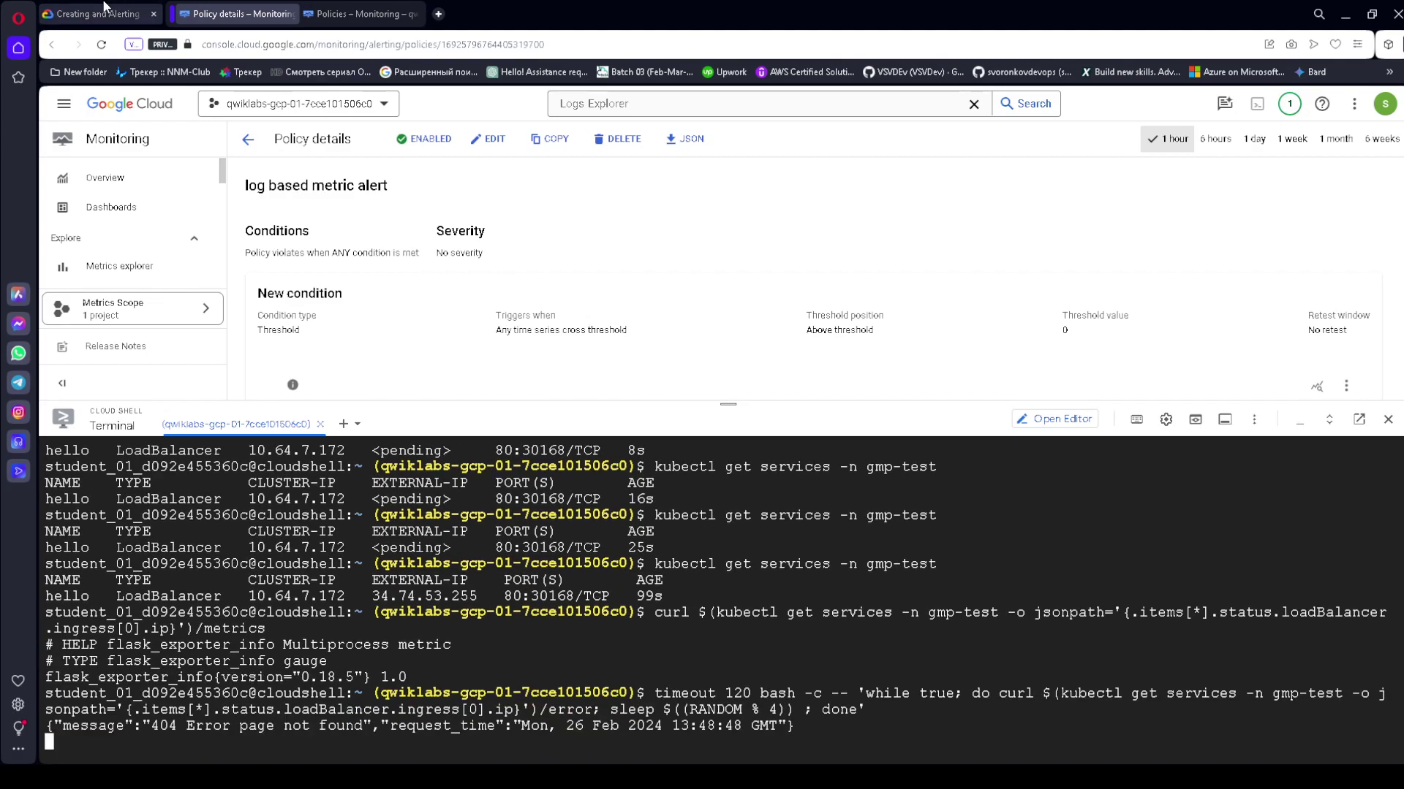
- Look up the lab's Task 5 instruction on returning to Logs Explorer and go back to the console
left_click(105, 9)
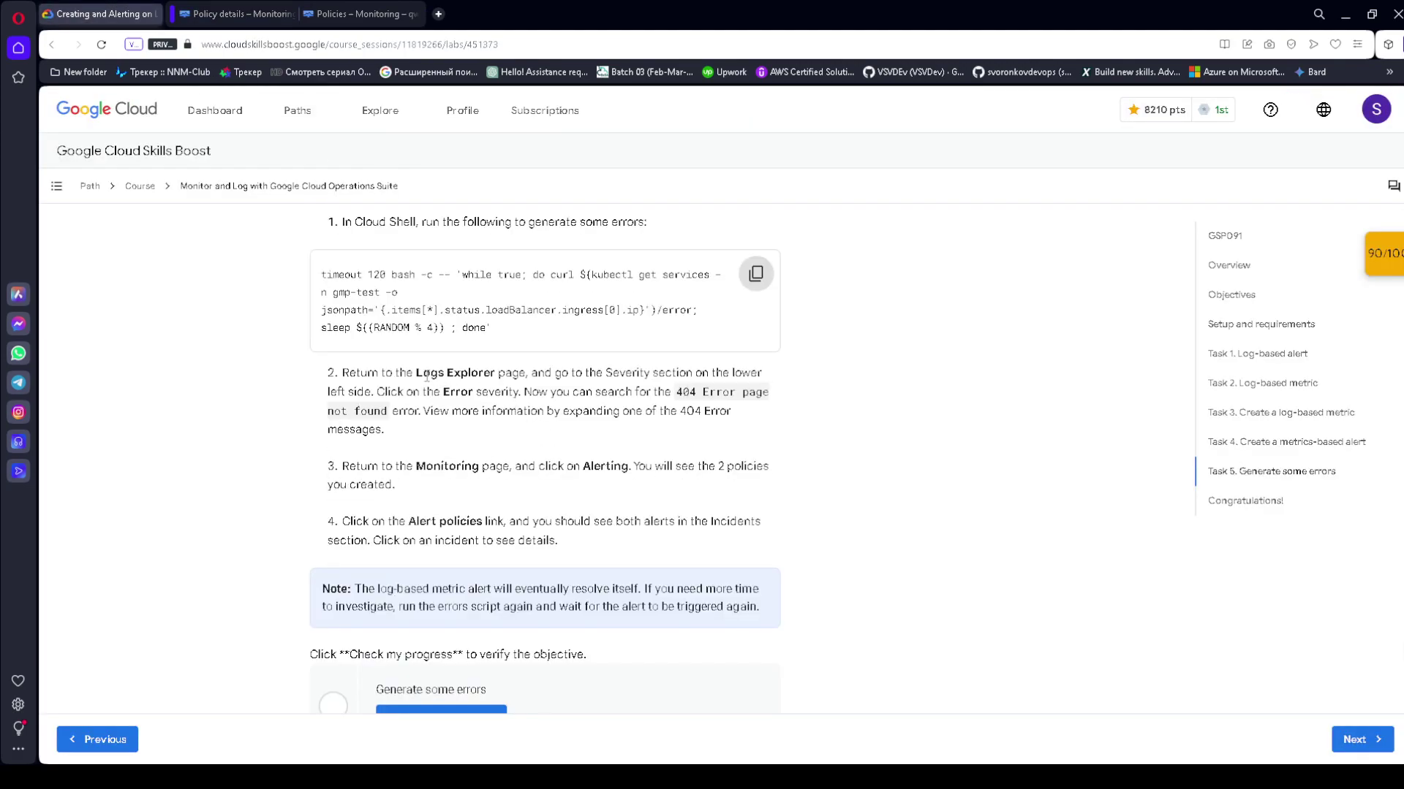
left_click_drag(414, 369, 501, 367)
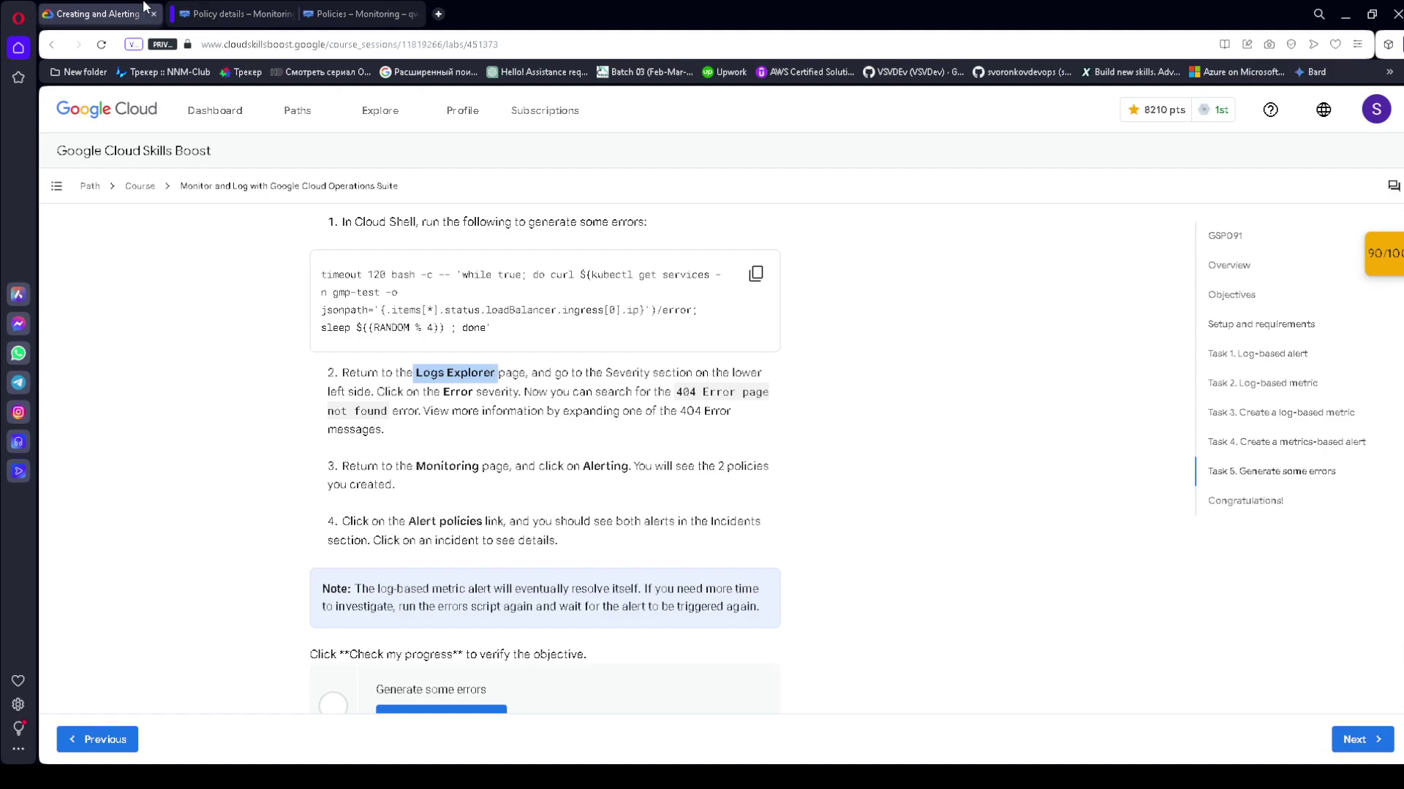
left_click(228, 7)
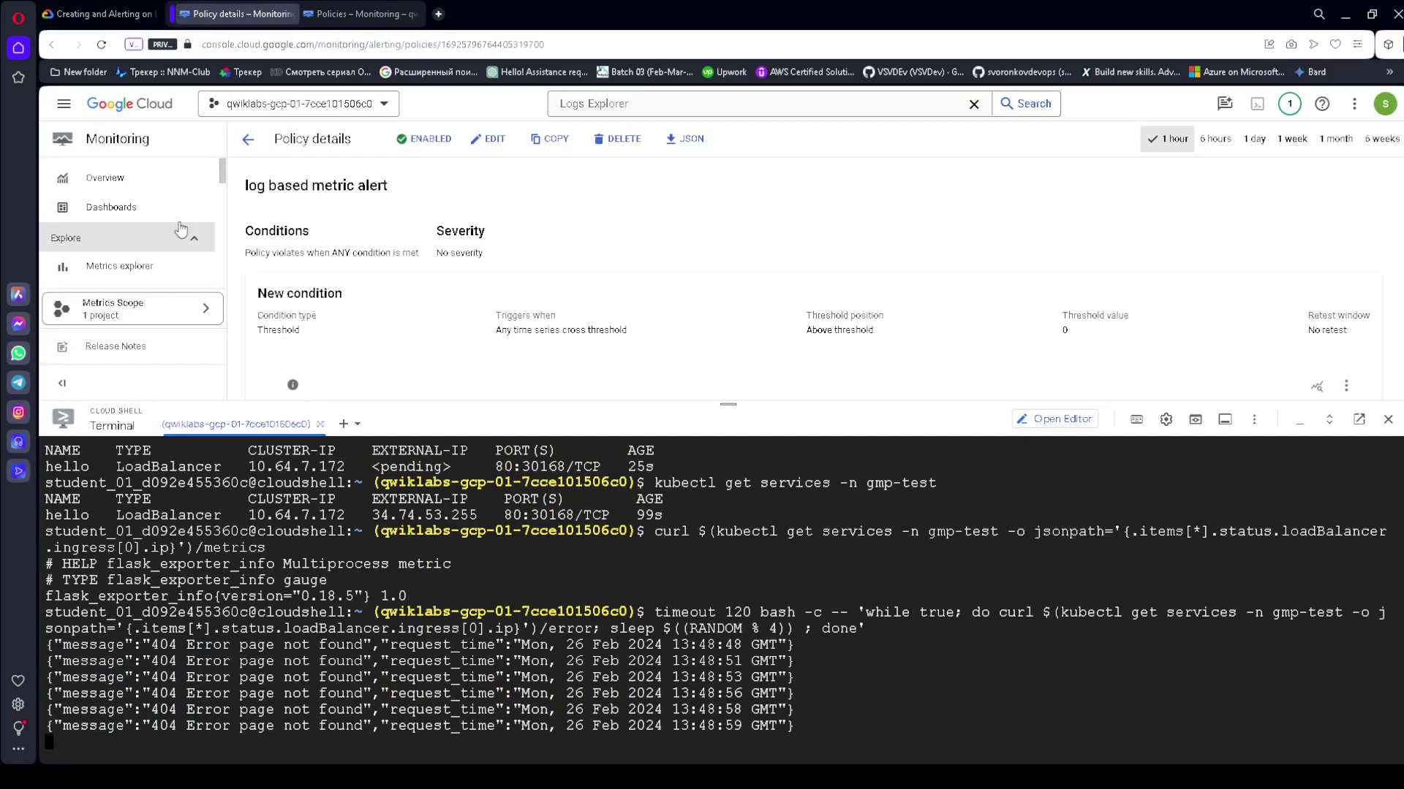
- Open Logs Explorer from the Monitoring navigation and dismiss its time range introduction tip
scroll(135, 219, "down", 2)
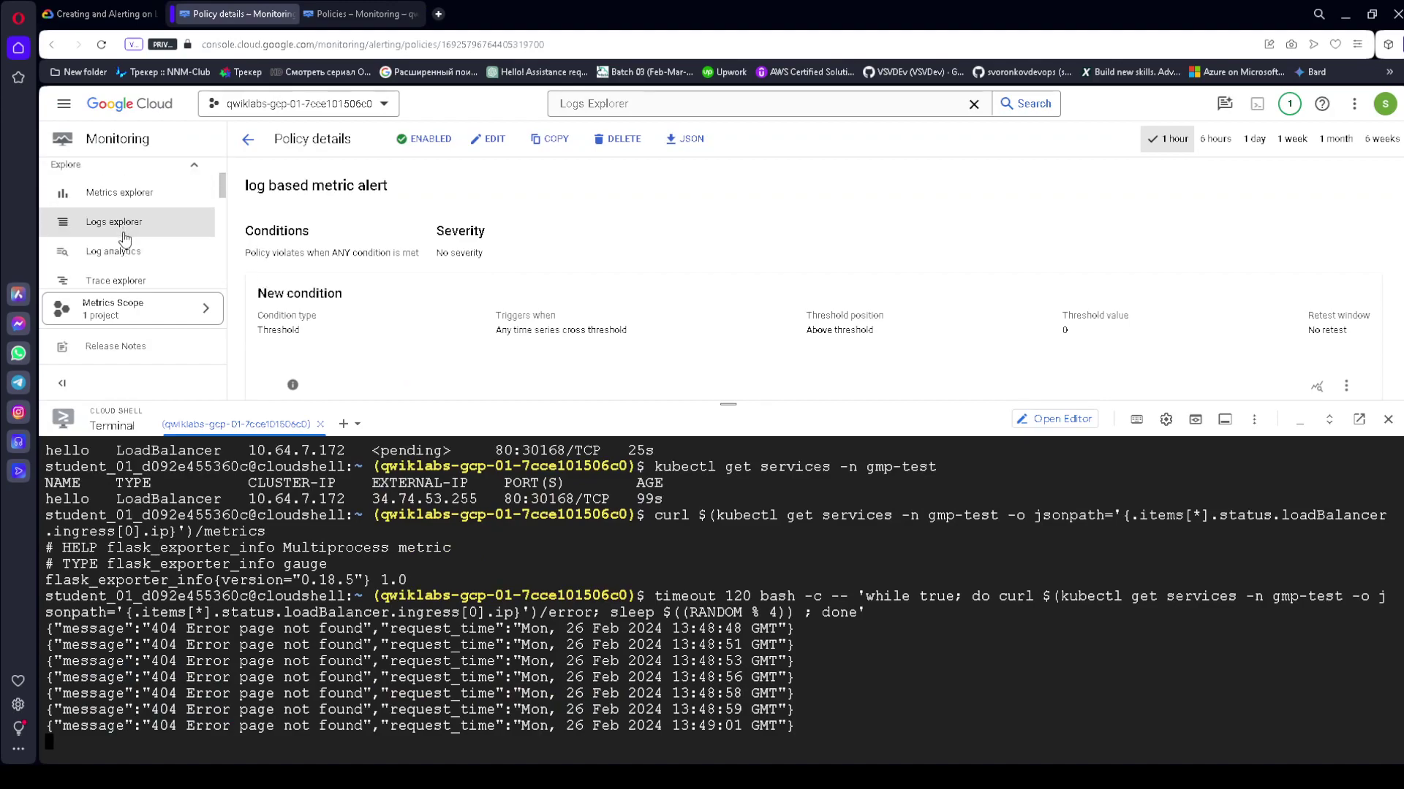
left_click(135, 223)
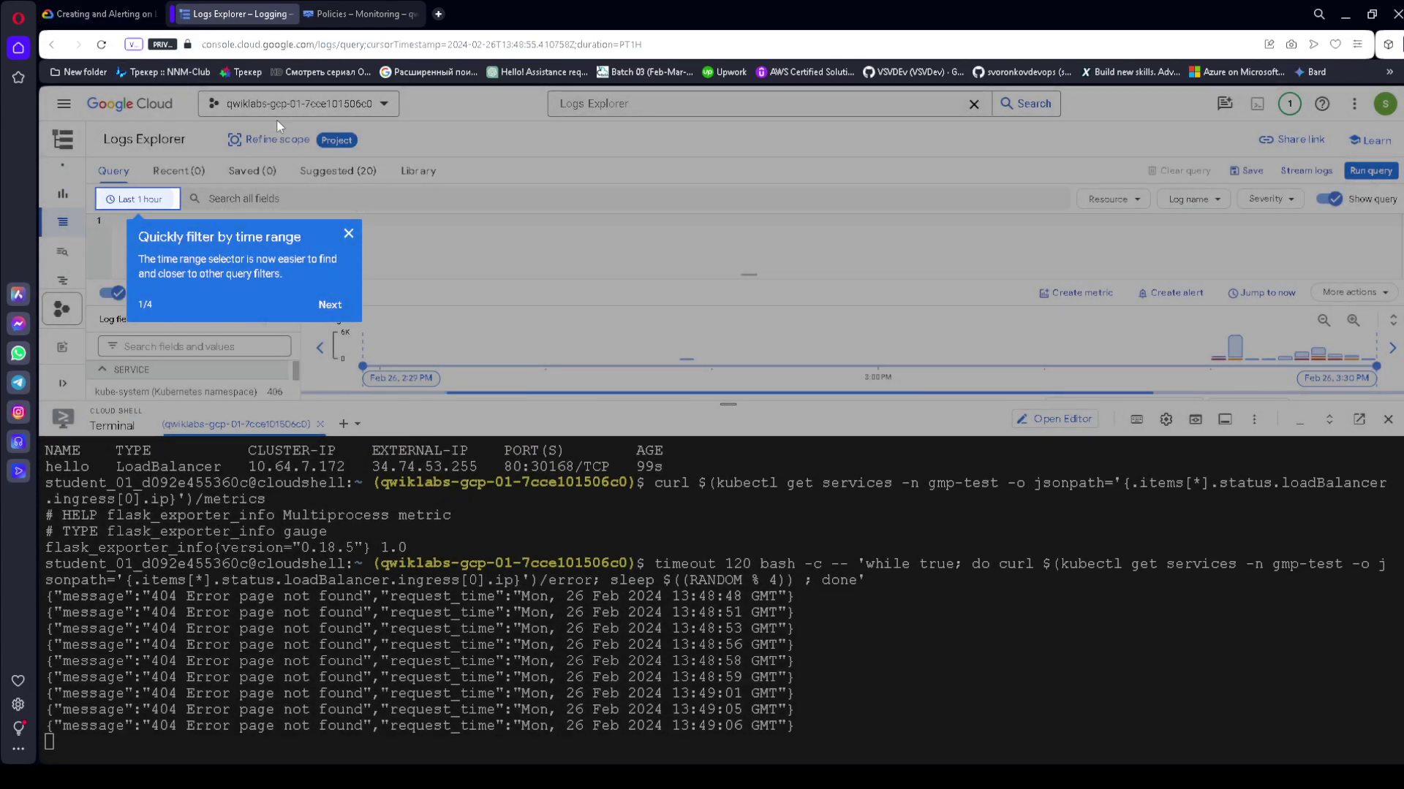
left_click(348, 234)
- Consult the lab's Severity instruction, shrink the Cloud Shell terminal and filter the logs to a minimum severity of Error
left_click(101, 14)
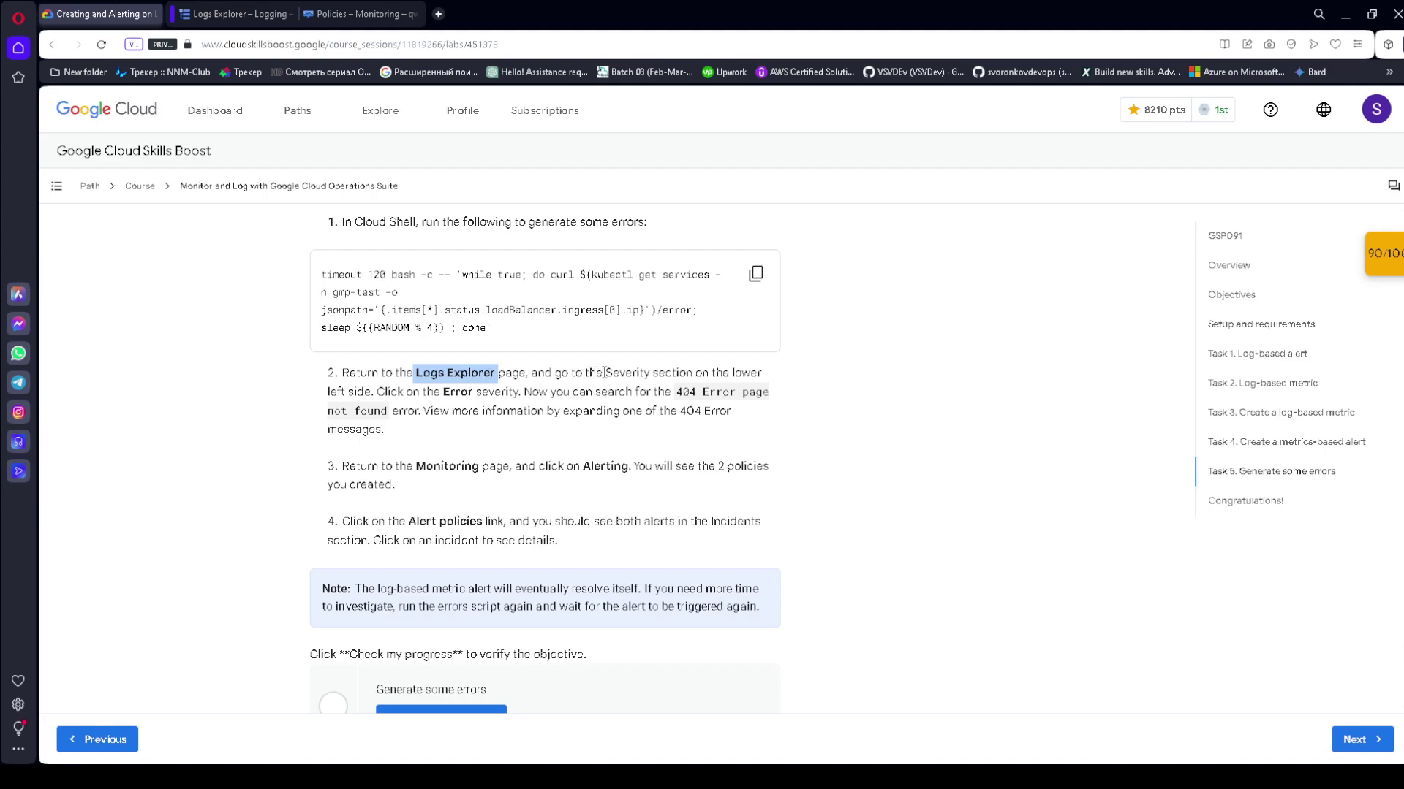
left_click_drag(562, 372, 769, 379)
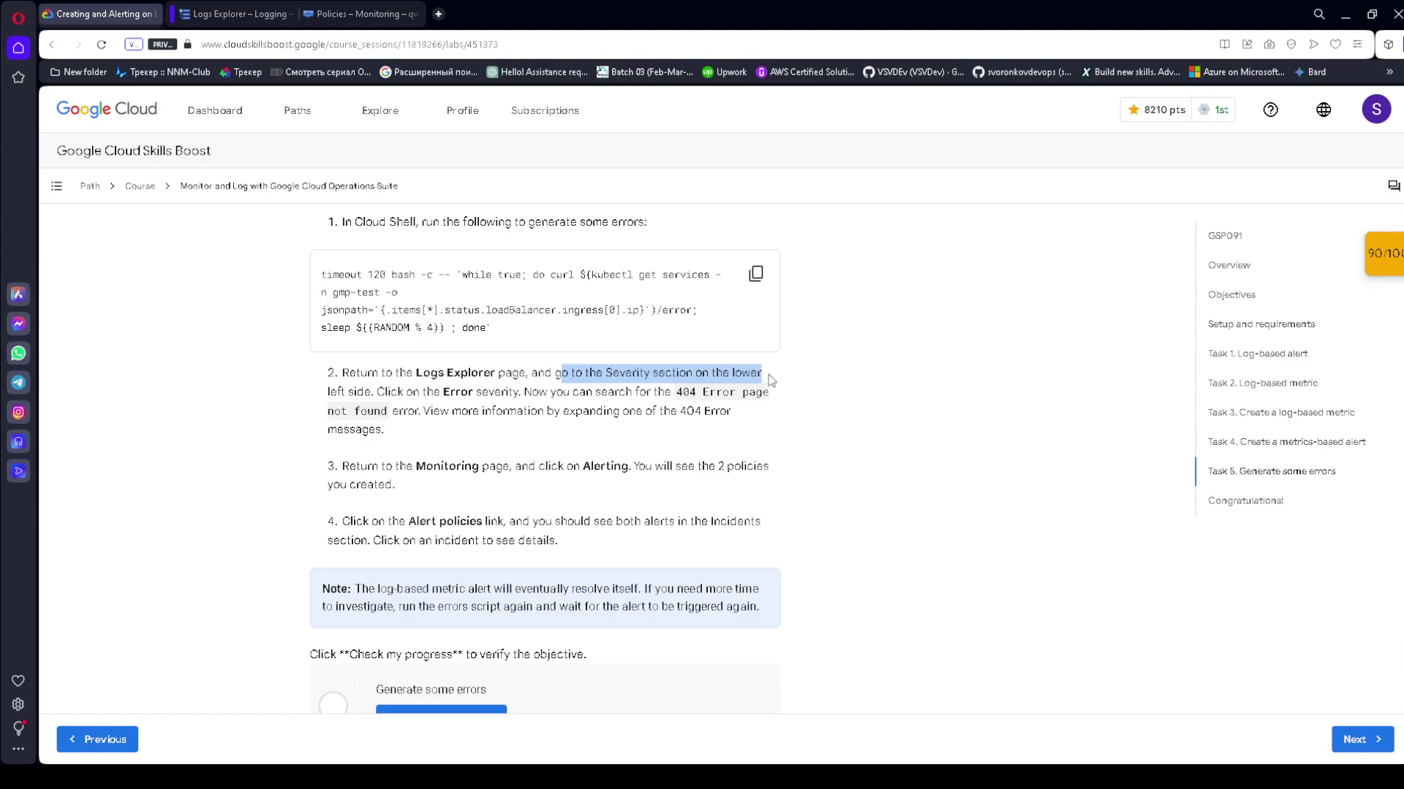
left_click(237, 13)
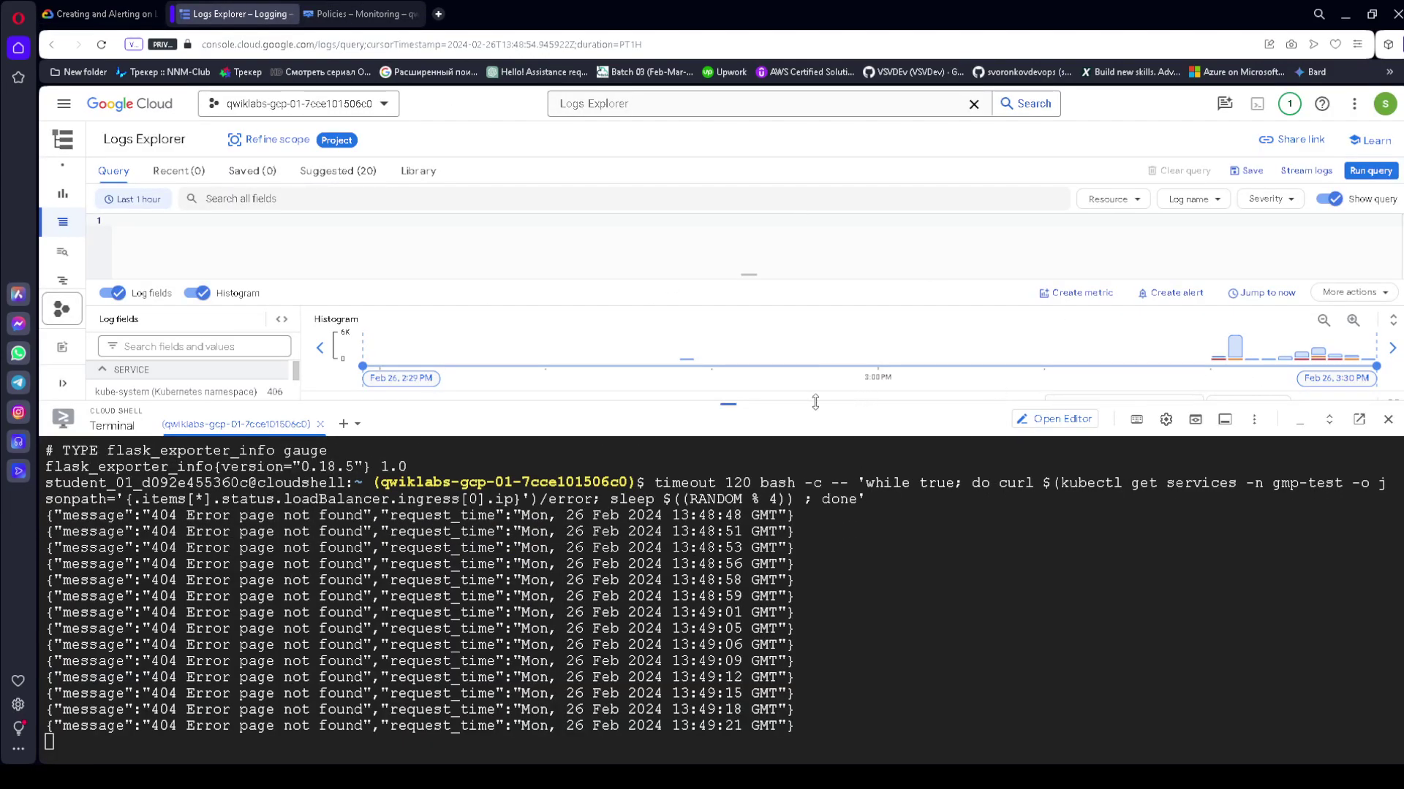
left_click_drag(737, 408, 814, 653)
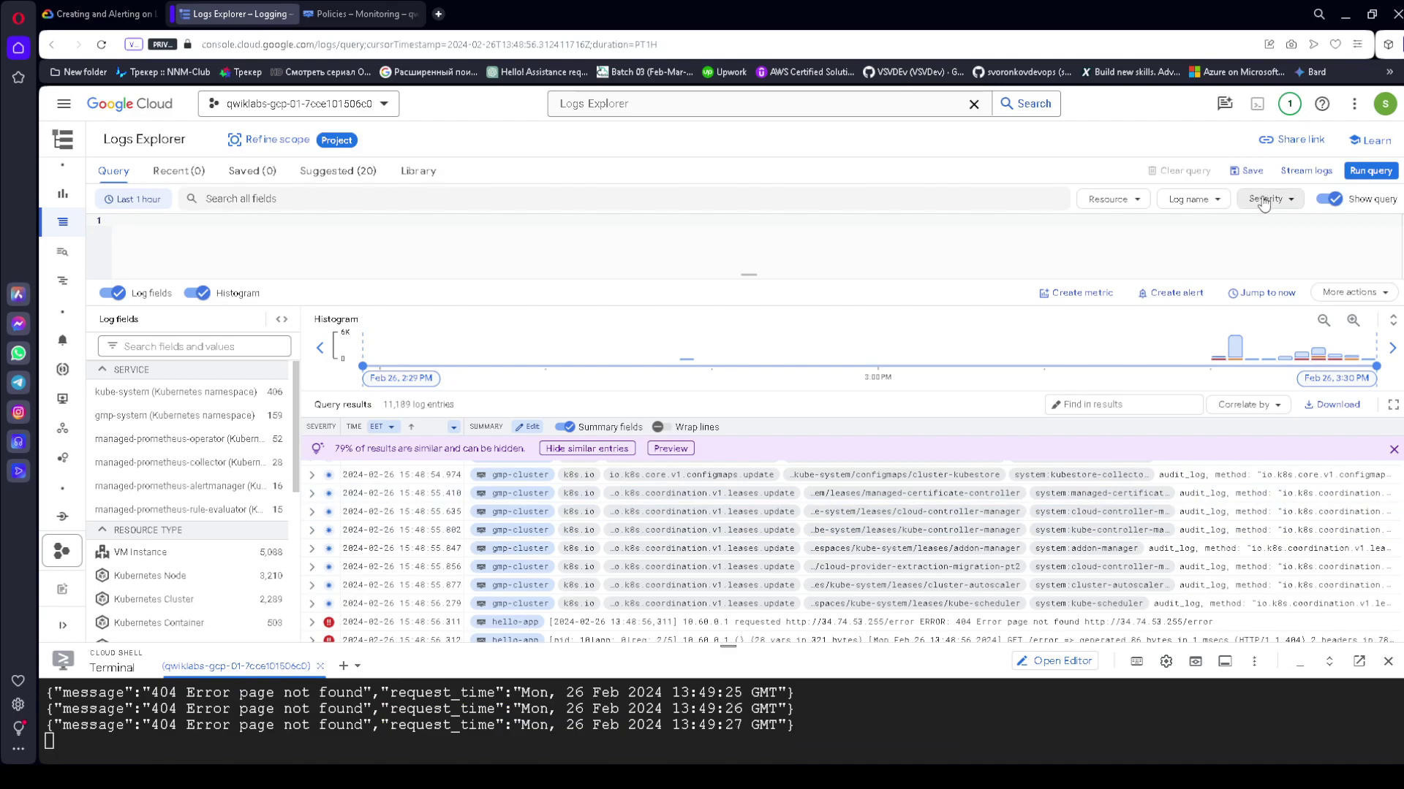
left_click(1263, 204)
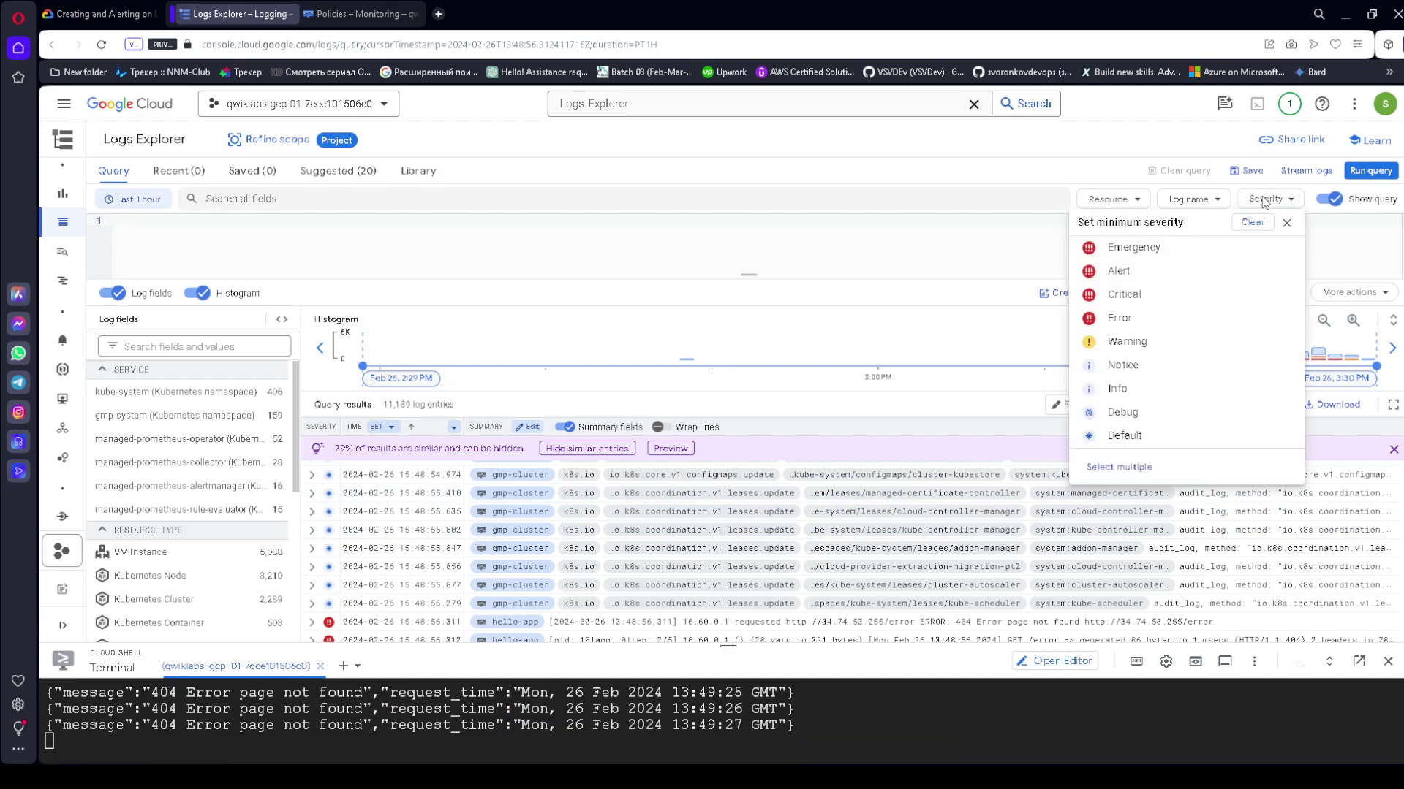
left_click(1124, 318)
- Copy the search text "404 Error" from the lab's Task 5 instruction and return to the filtered log entries
left_click(117, 10)
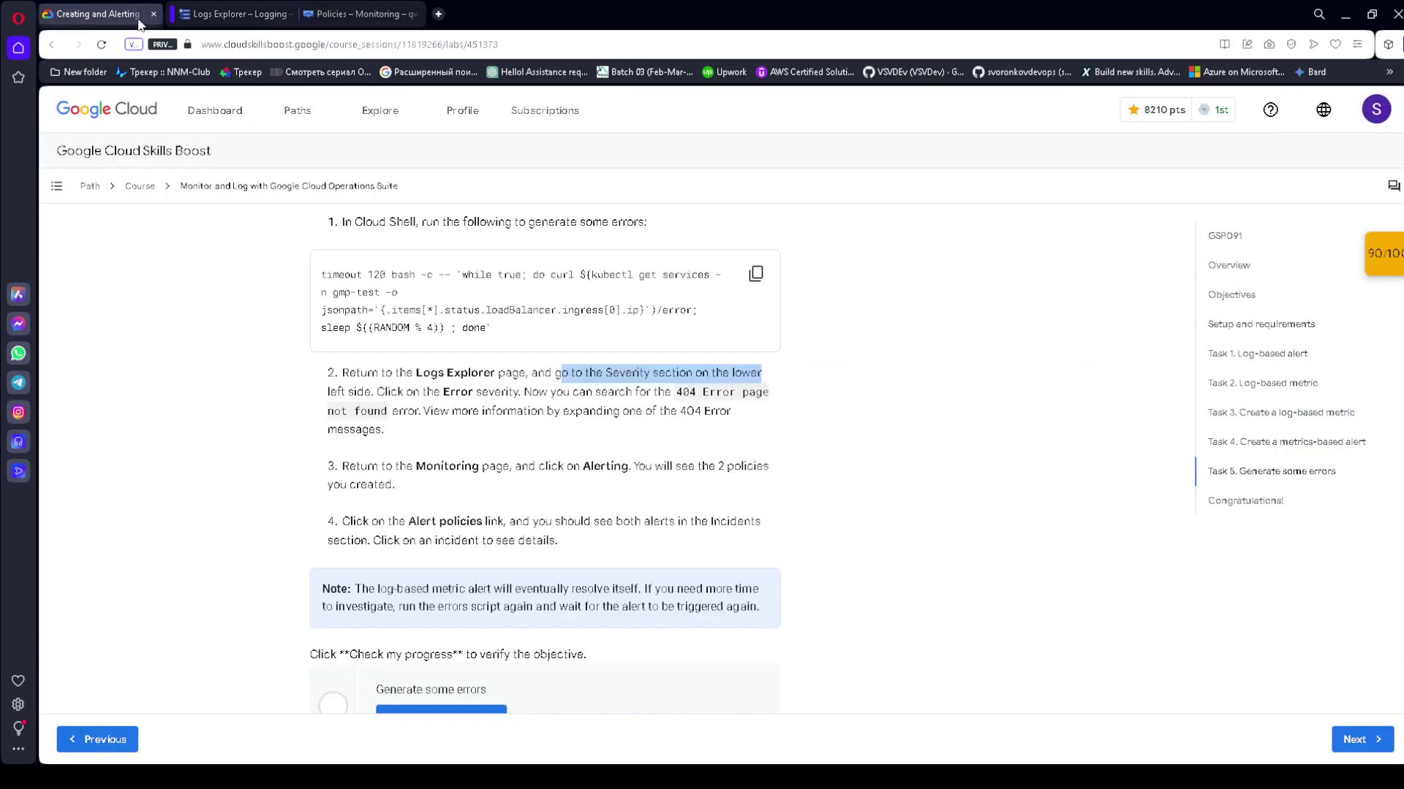
left_click_drag(432, 393, 486, 393)
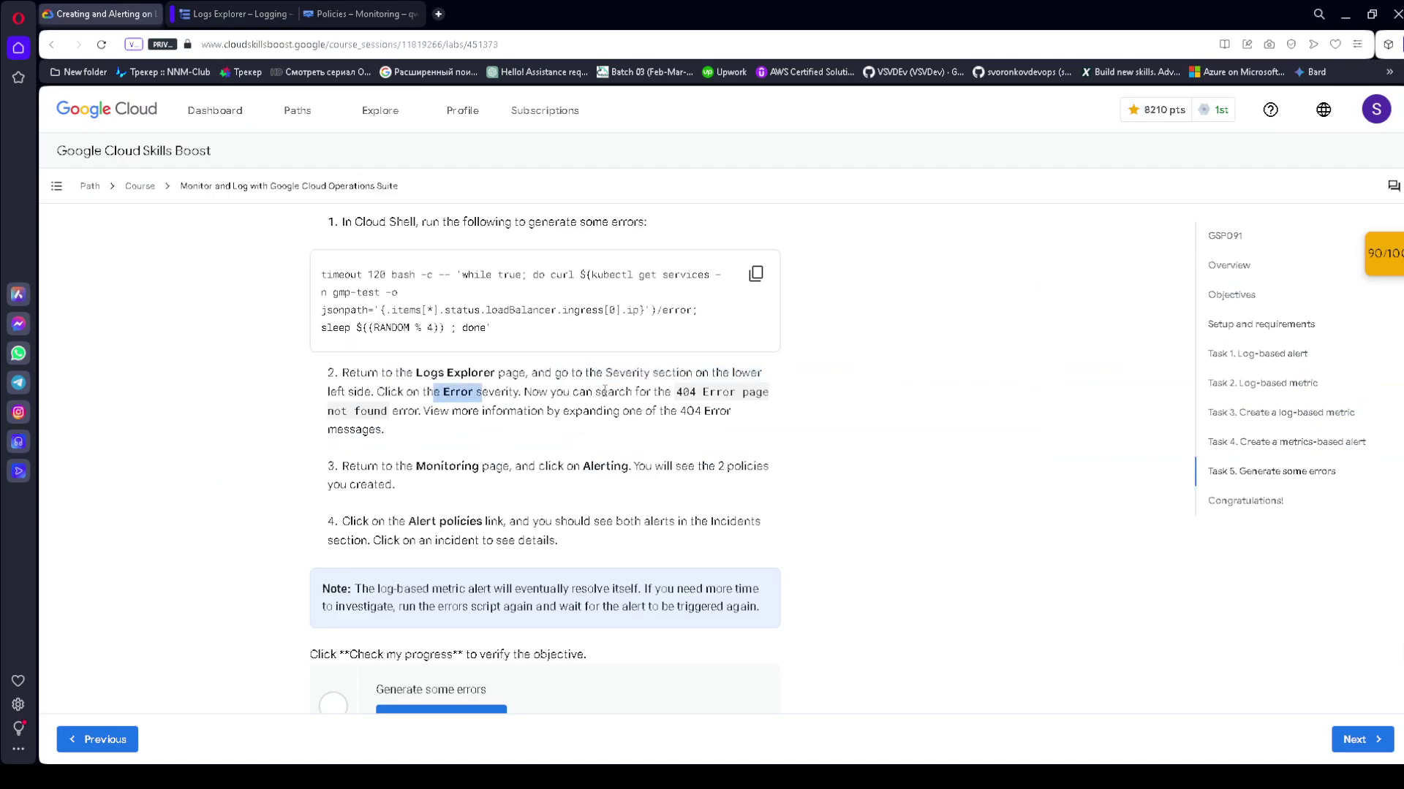
left_click_drag(595, 393, 731, 391)
left_click(685, 393)
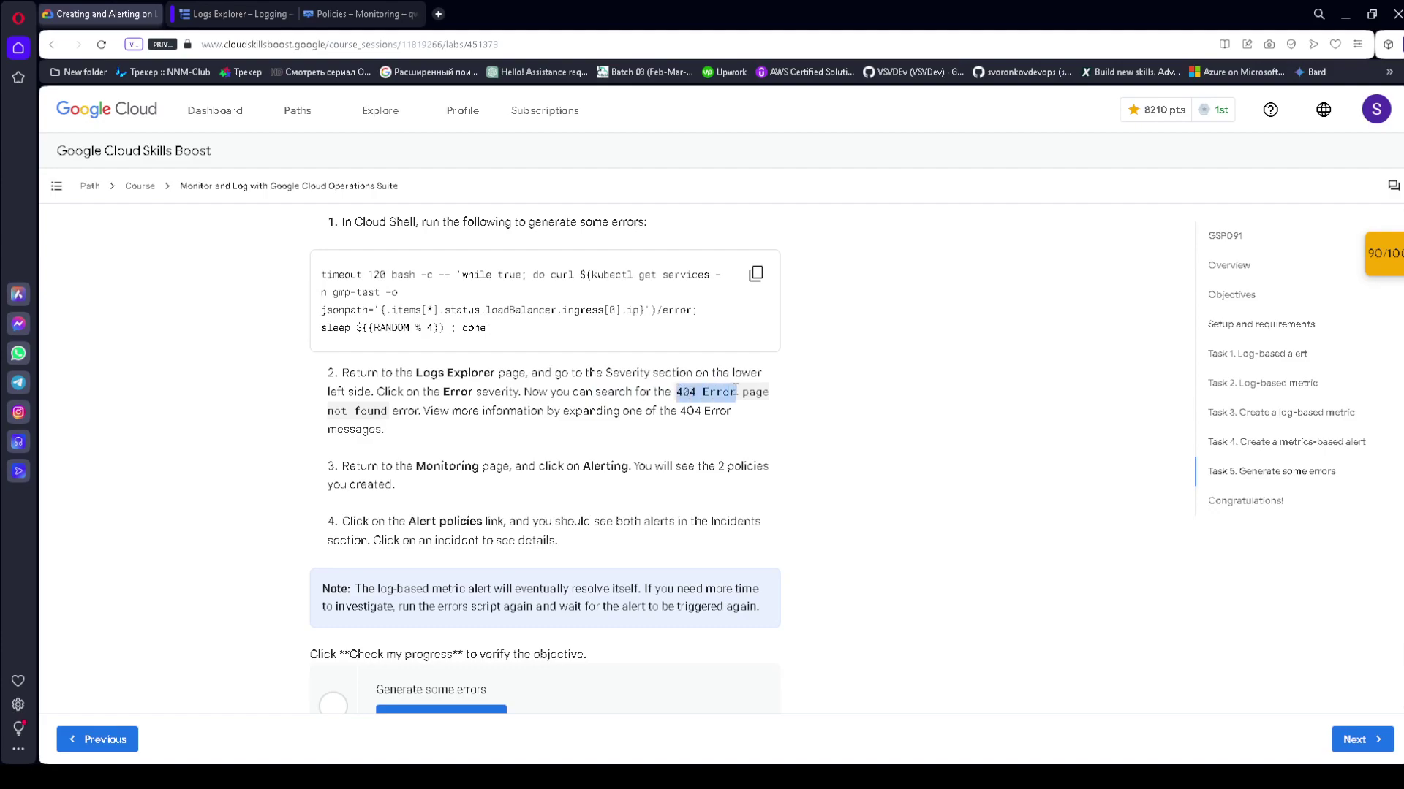
left_click(241, 14)
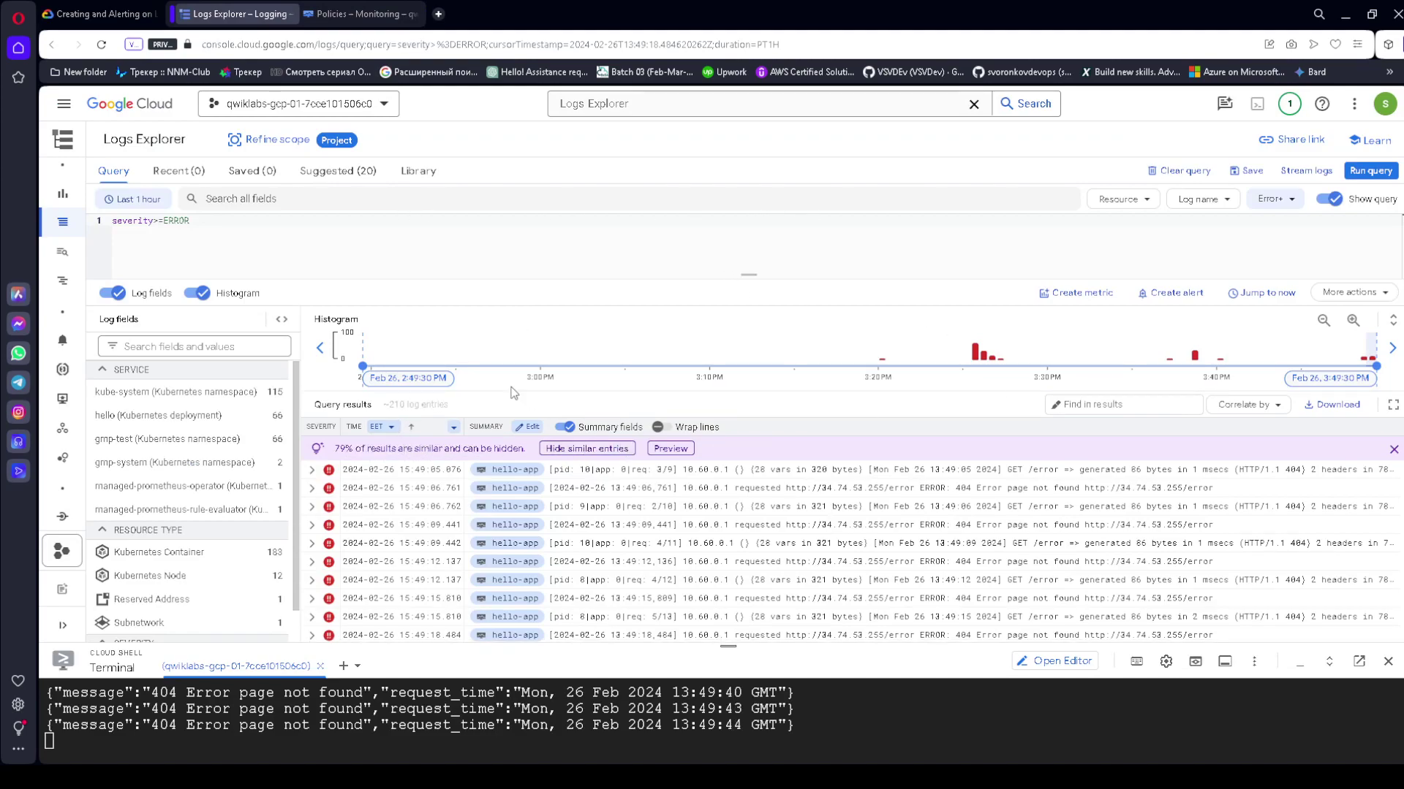
scroll(542, 536, "down", 3)
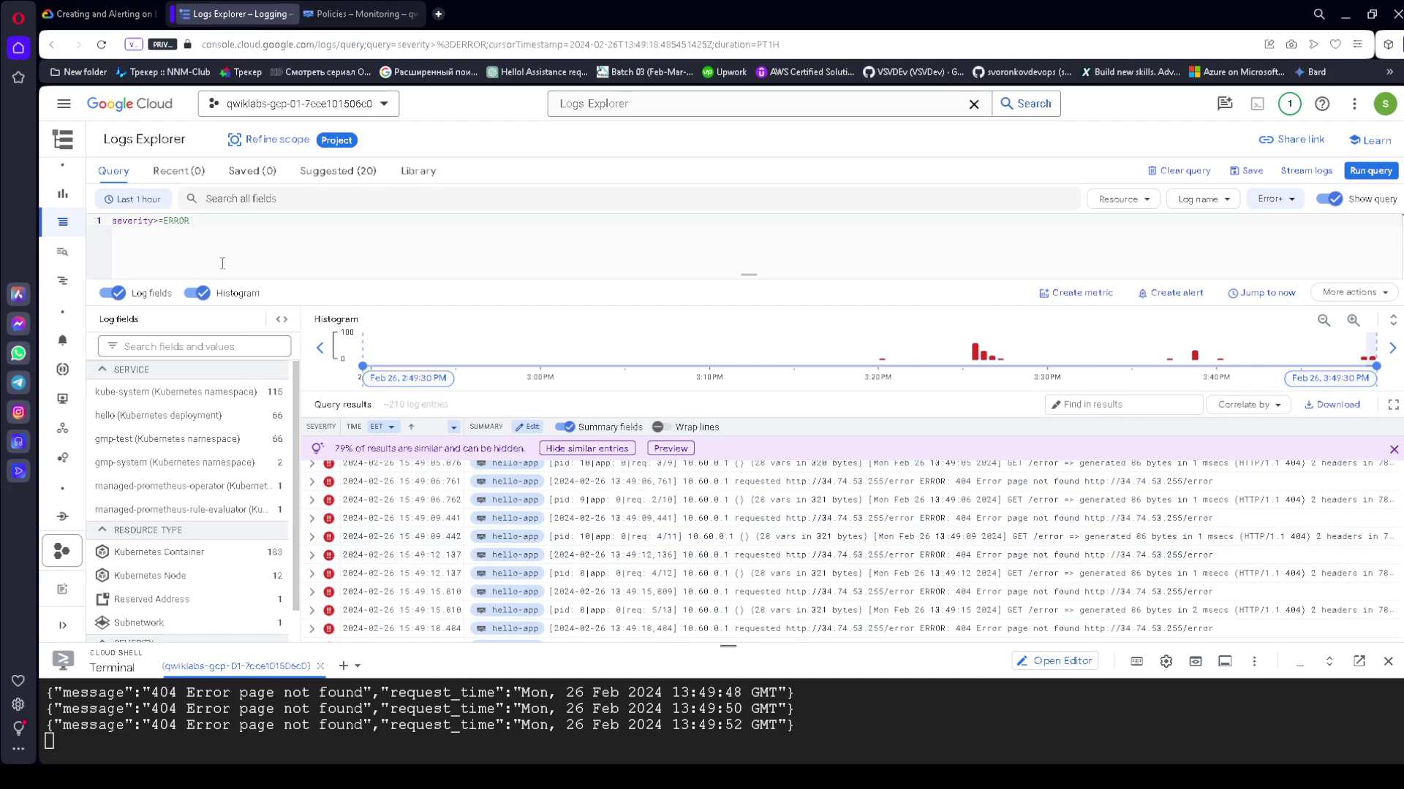
left_click_drag(201, 224, 167, 225)
key("ctrl+v")
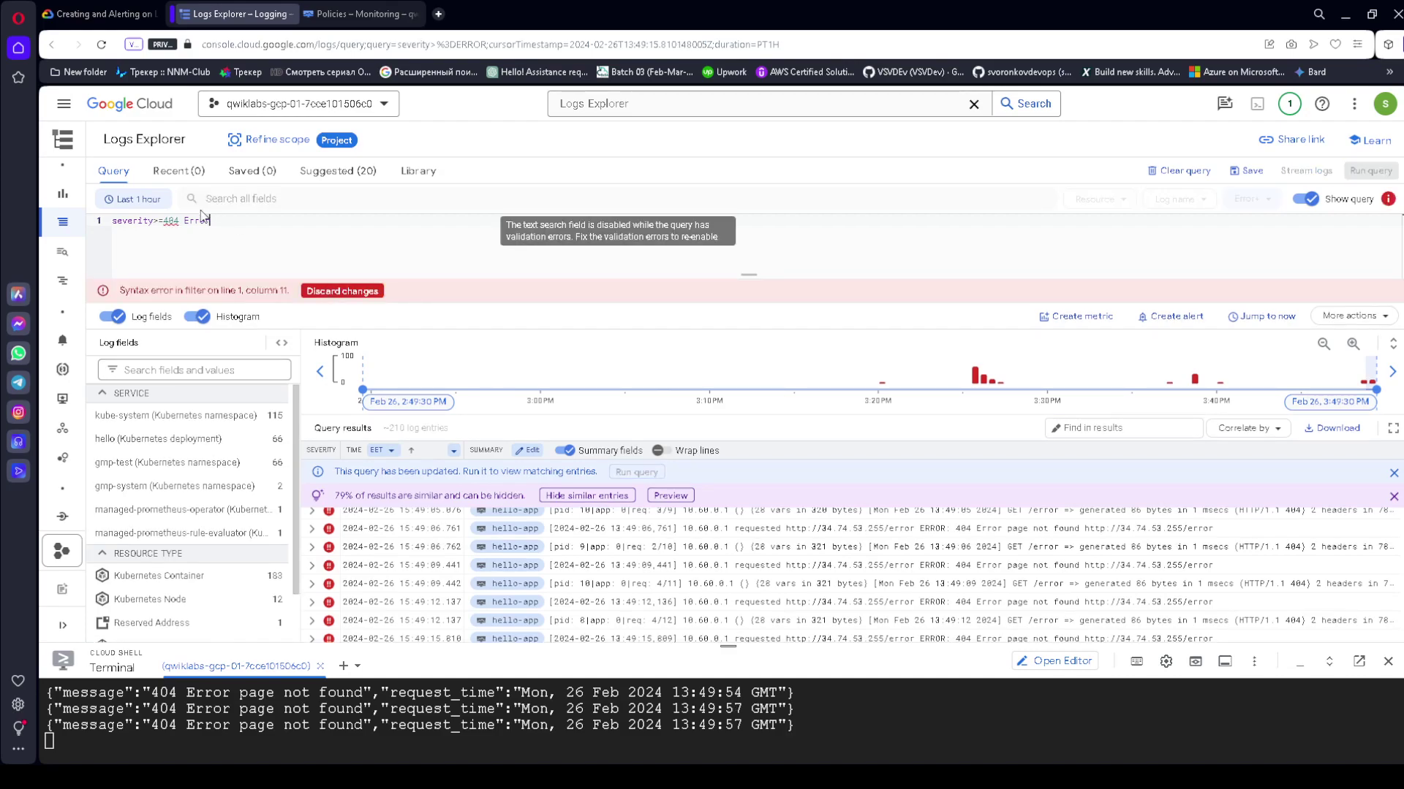
key("ctrl+z")
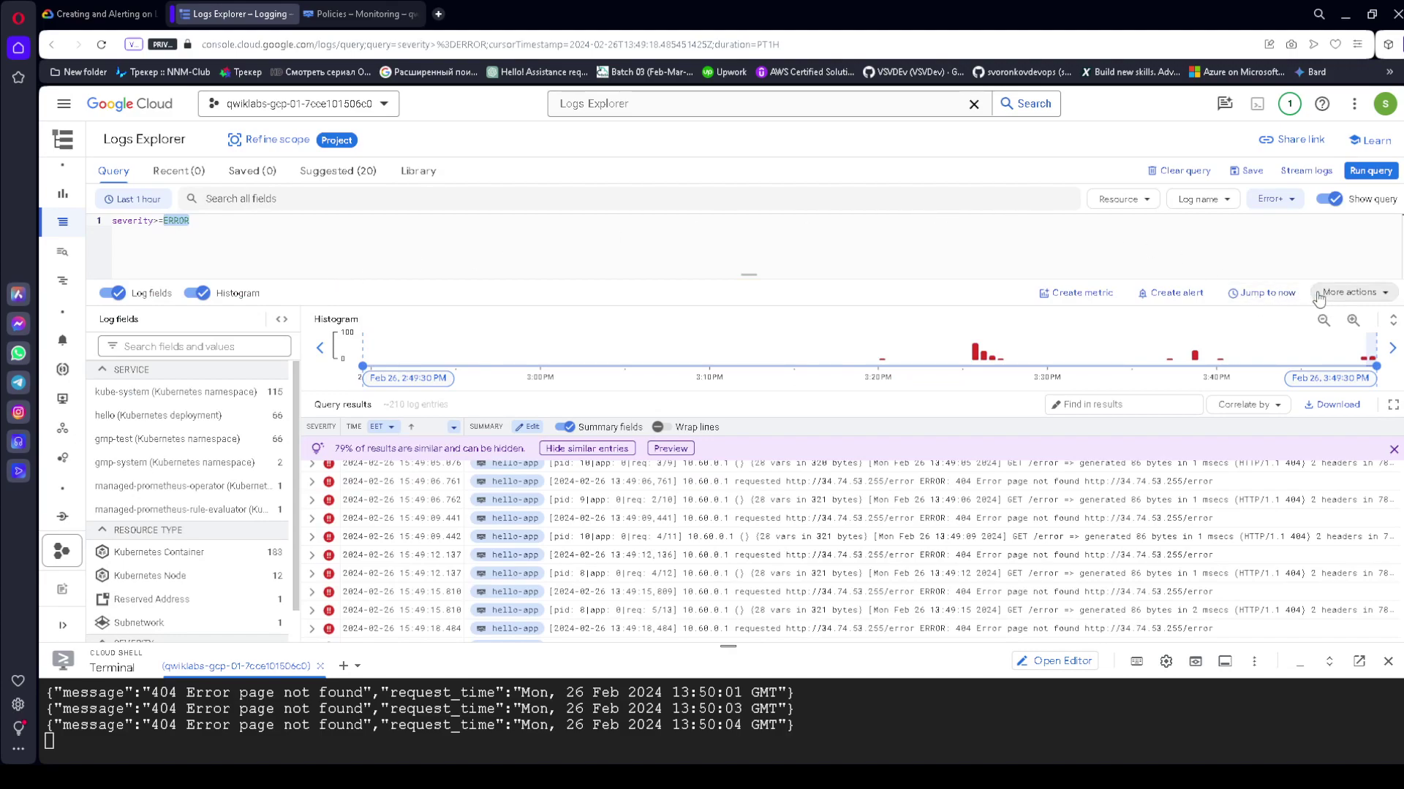
- Find "404 Error" within the query results and look through the matching log entries
left_click(1130, 408)
key("ctrl+v")
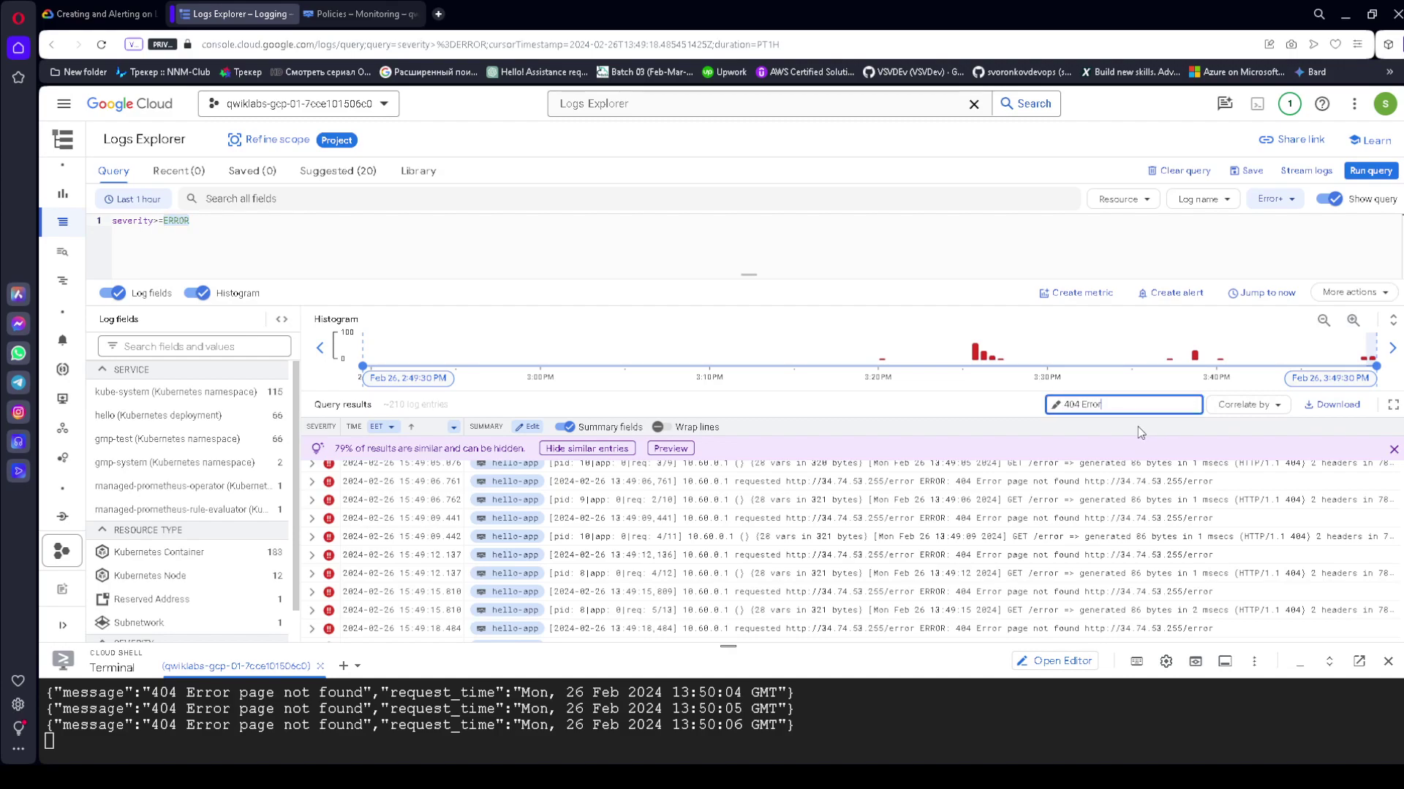
scroll(935, 563, "down", 4)
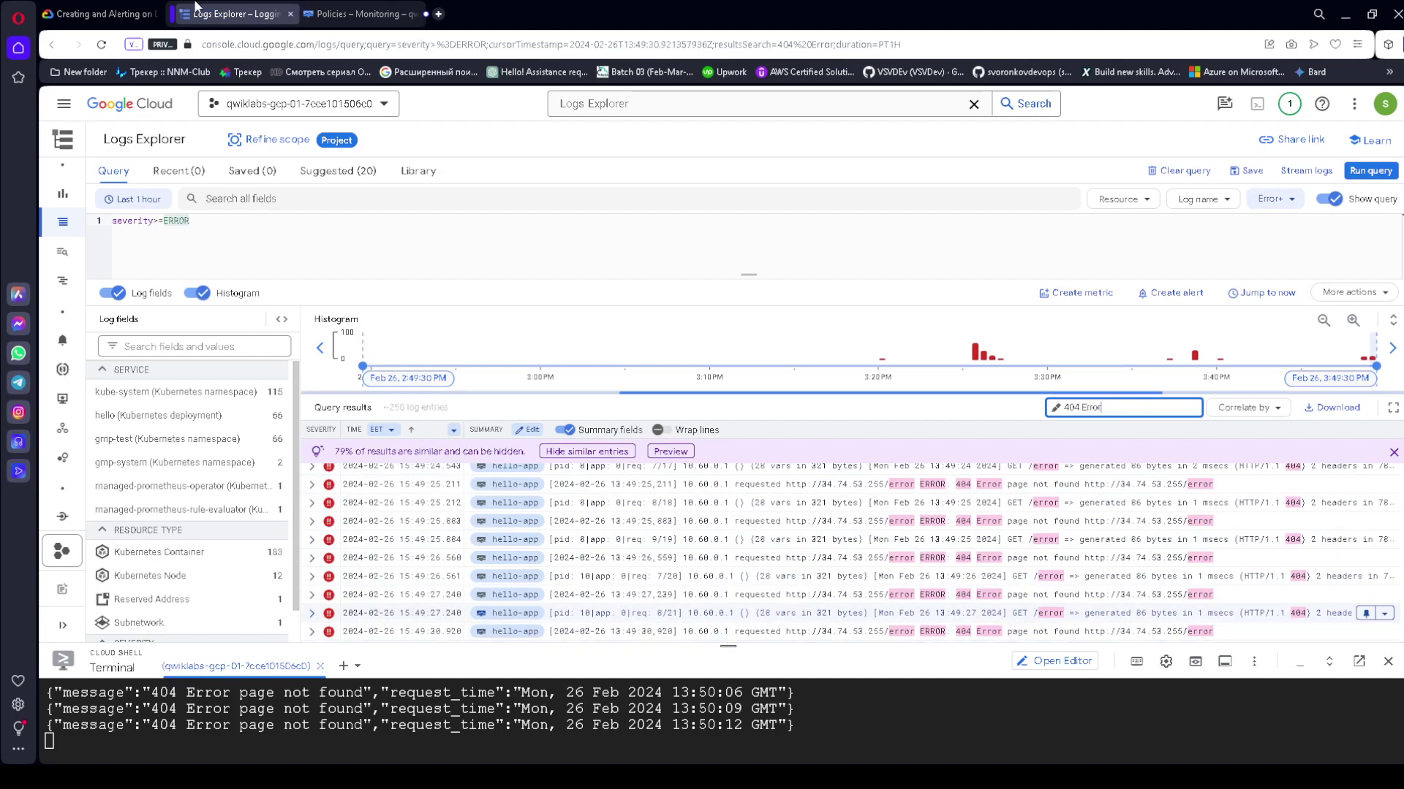
- Read the lab's instruction on Alerting, open the Alerting page in the Monitoring tab and view all incidents
left_click(135, 14)
scroll(547, 415, "down", 1)
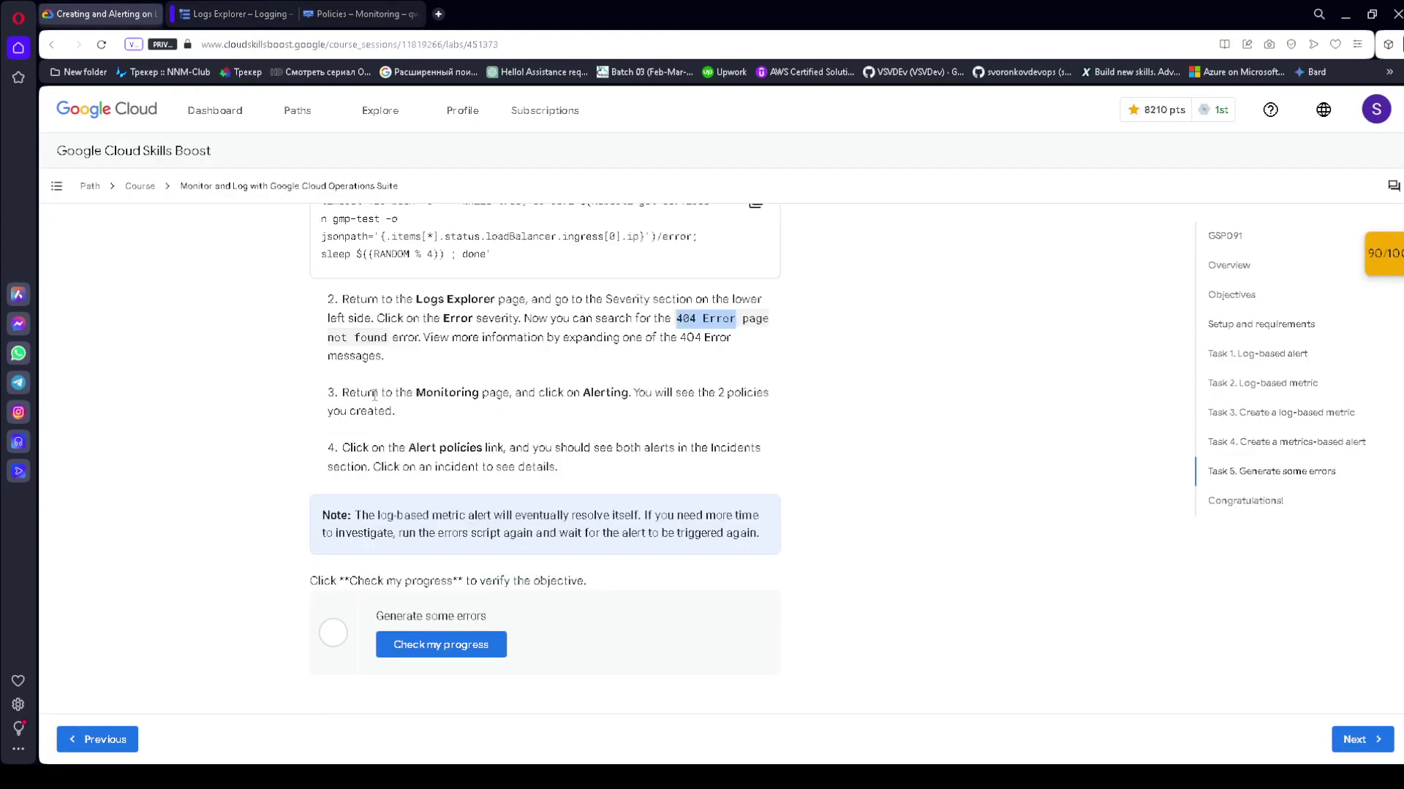
left_click_drag(414, 392, 599, 392)
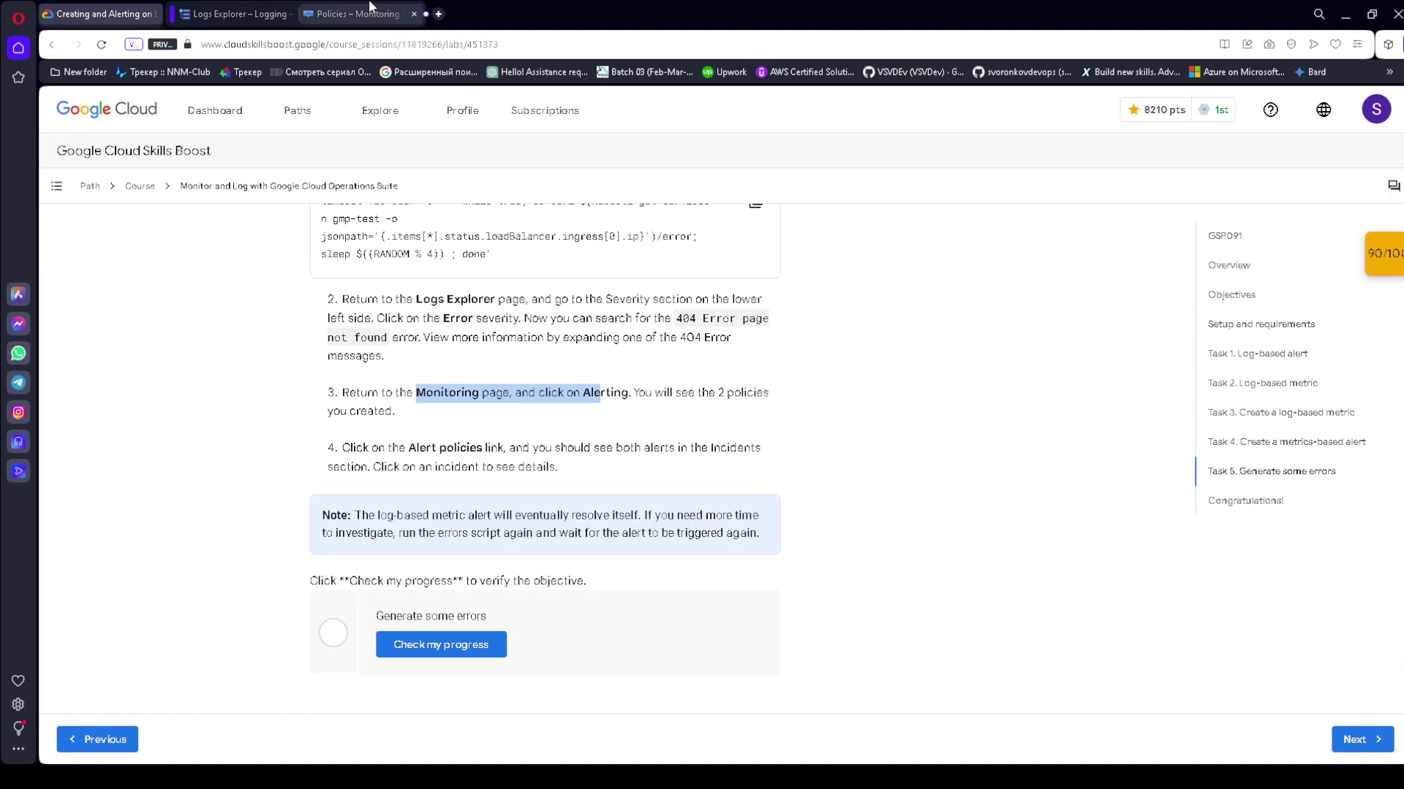
left_click(395, 13)
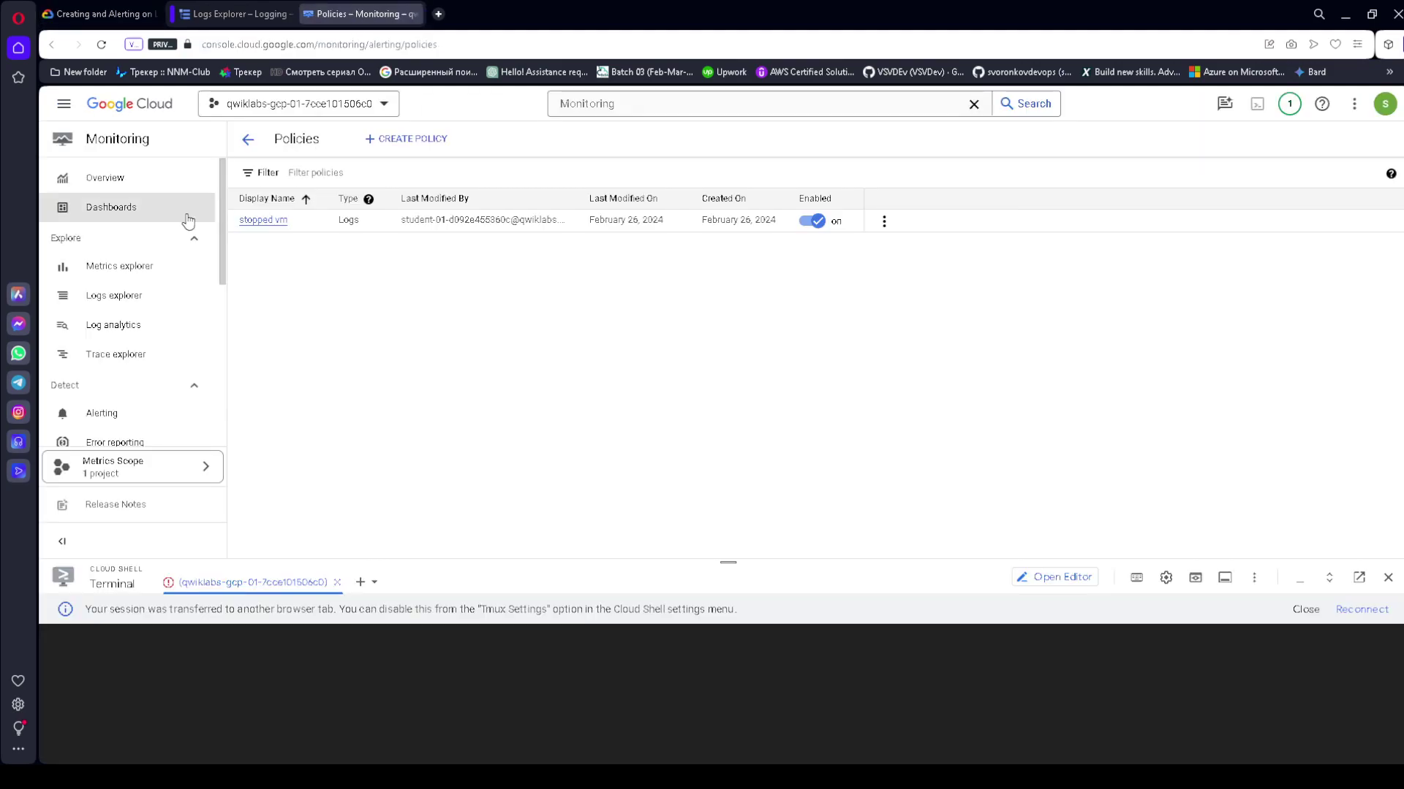
left_click(101, 413)
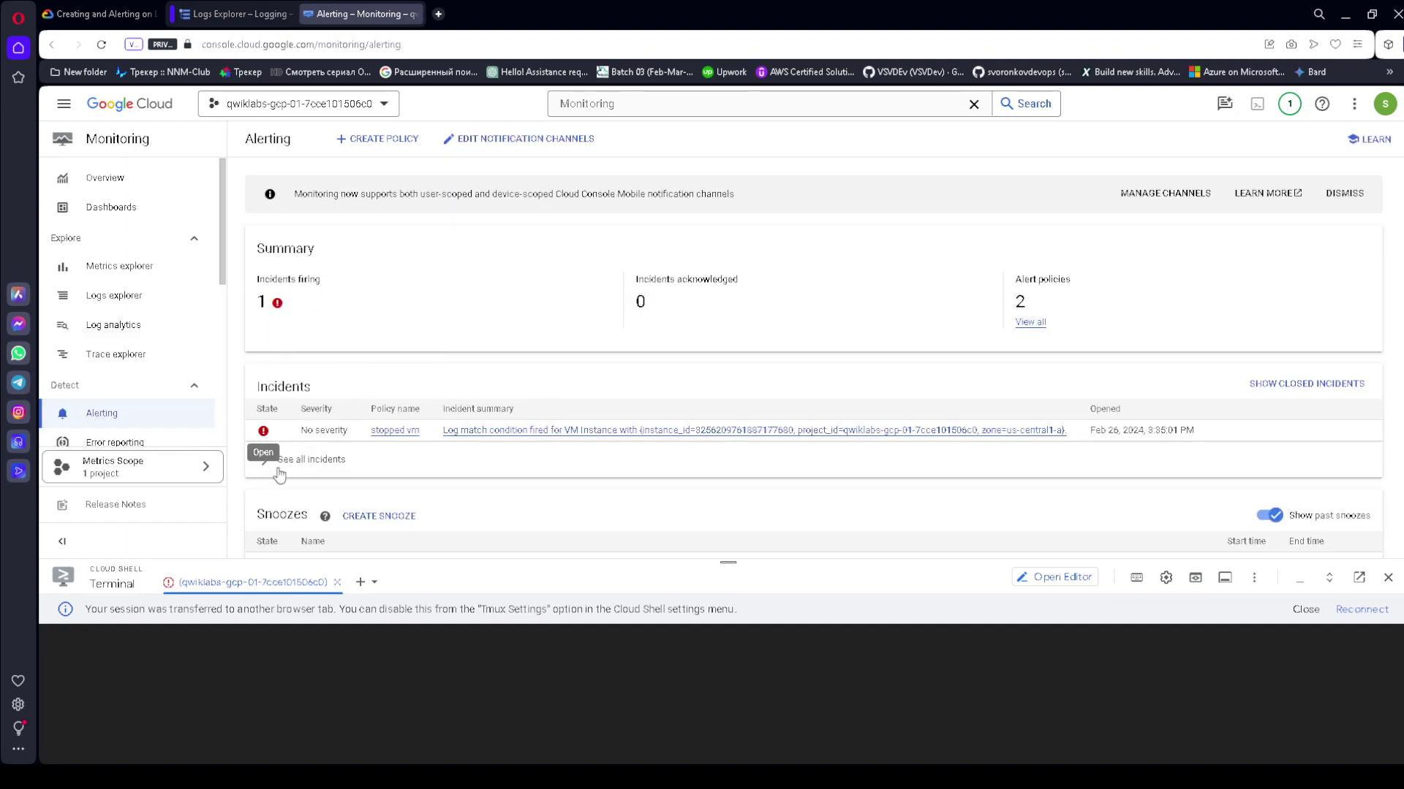
left_click(306, 477)
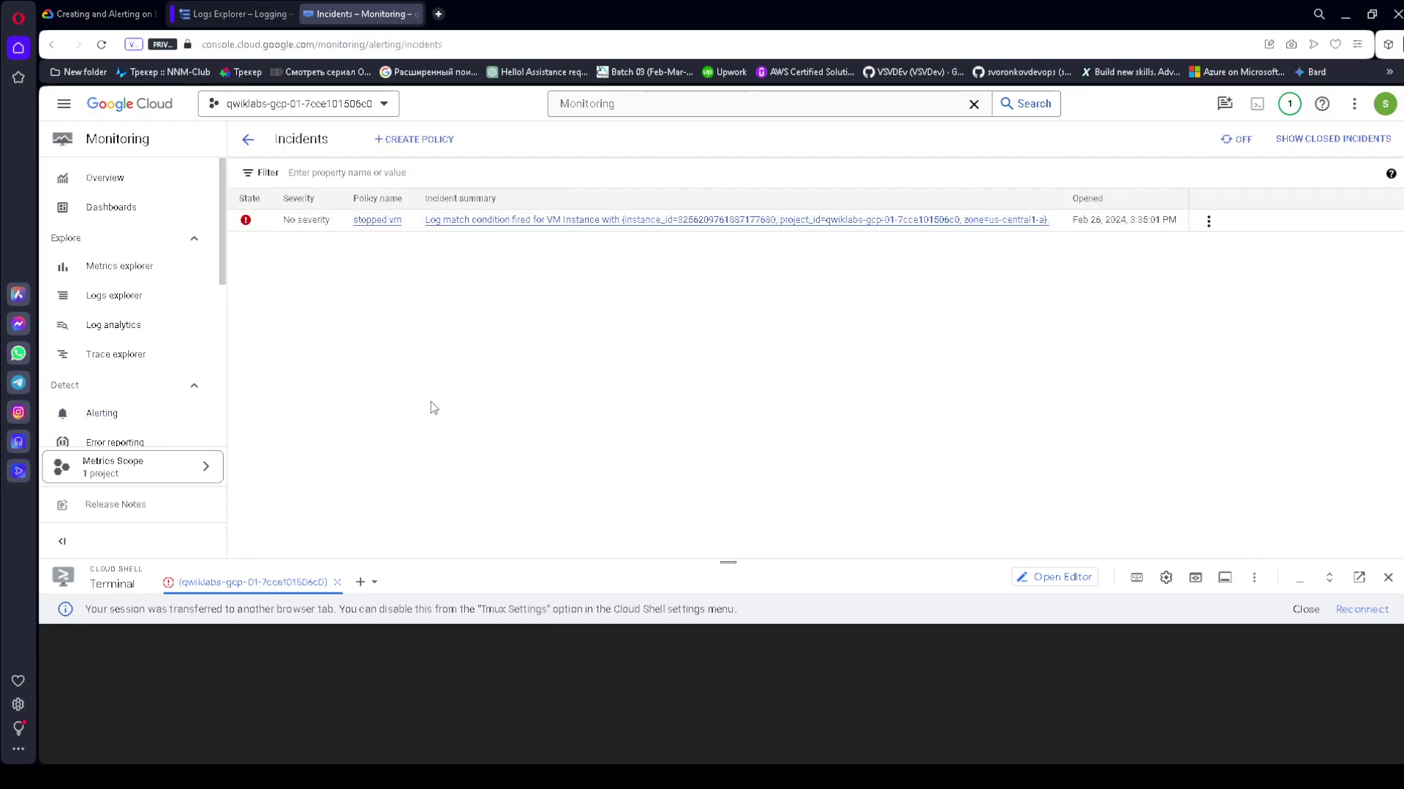
- Check the lab's Alert policies instruction and open the full list of alert policies from the Alerting summary
left_click(98, 14)
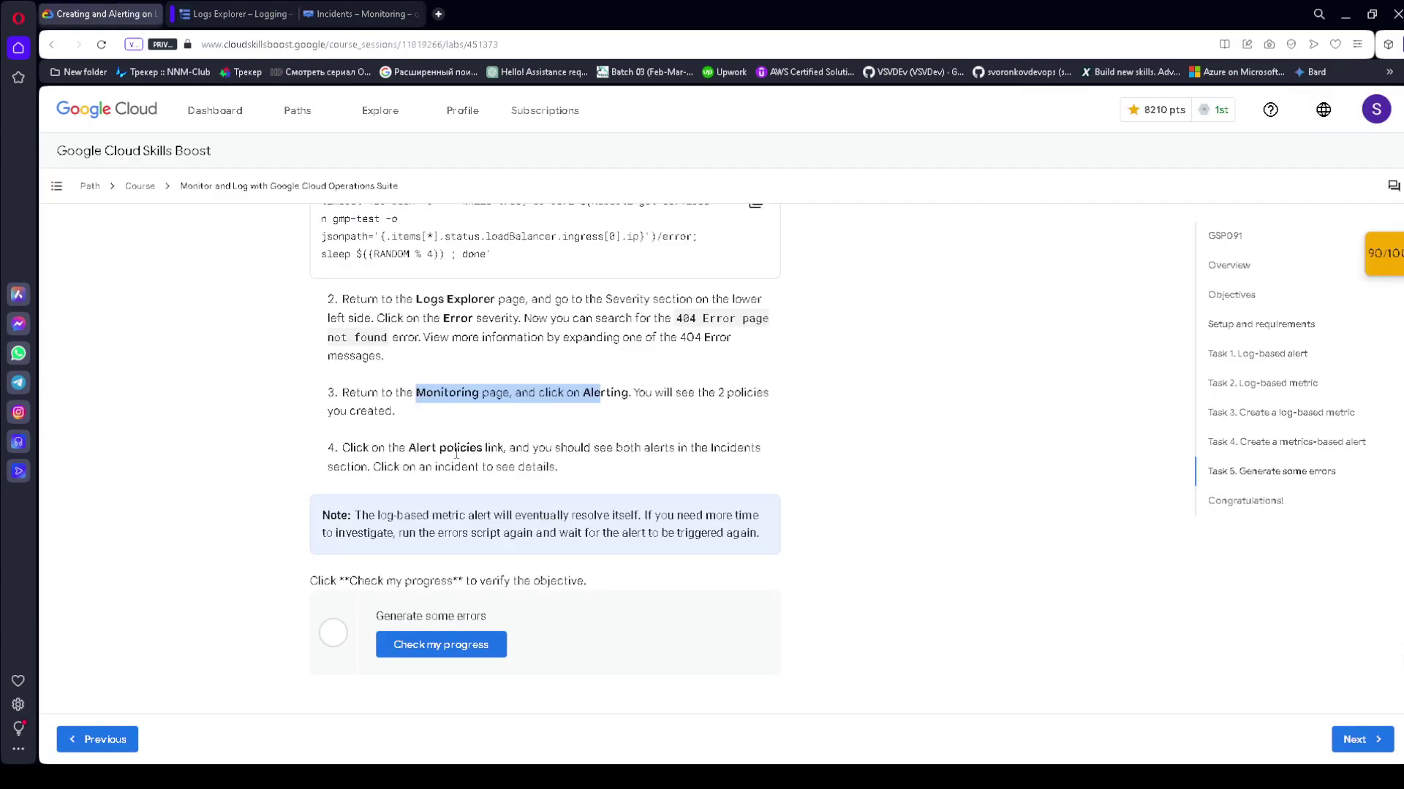
left_click_drag(411, 447, 501, 443)
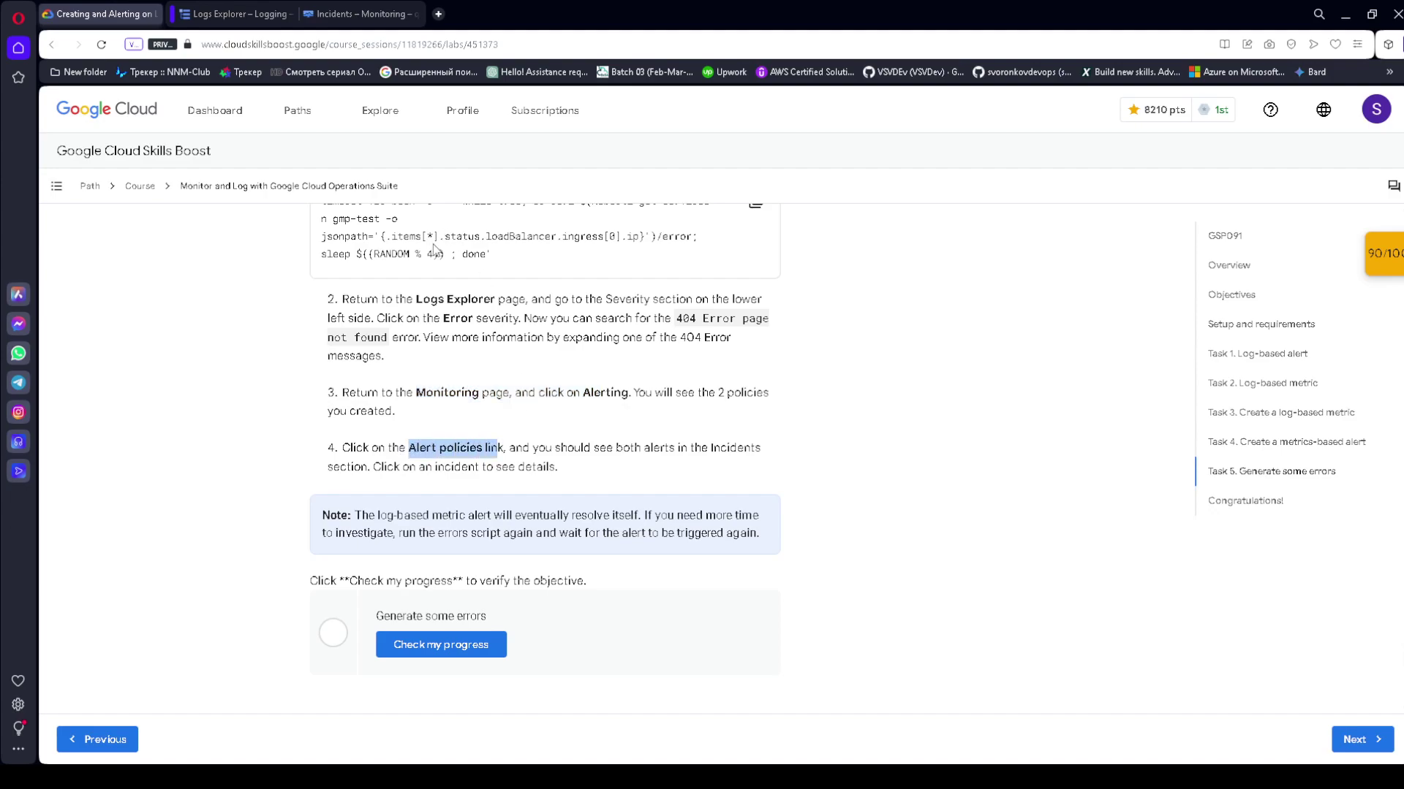
left_click(213, 12)
left_click(358, 13)
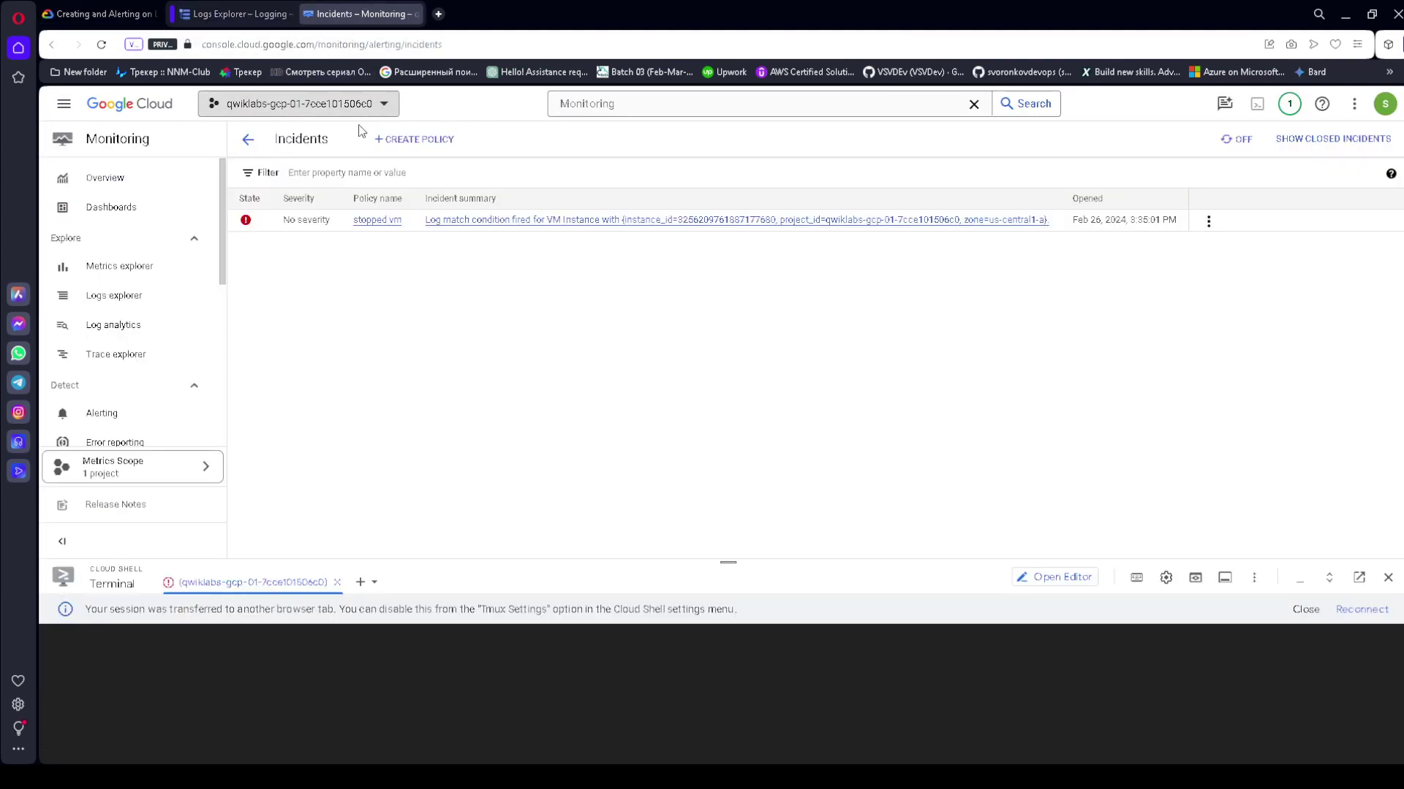
left_click(247, 139)
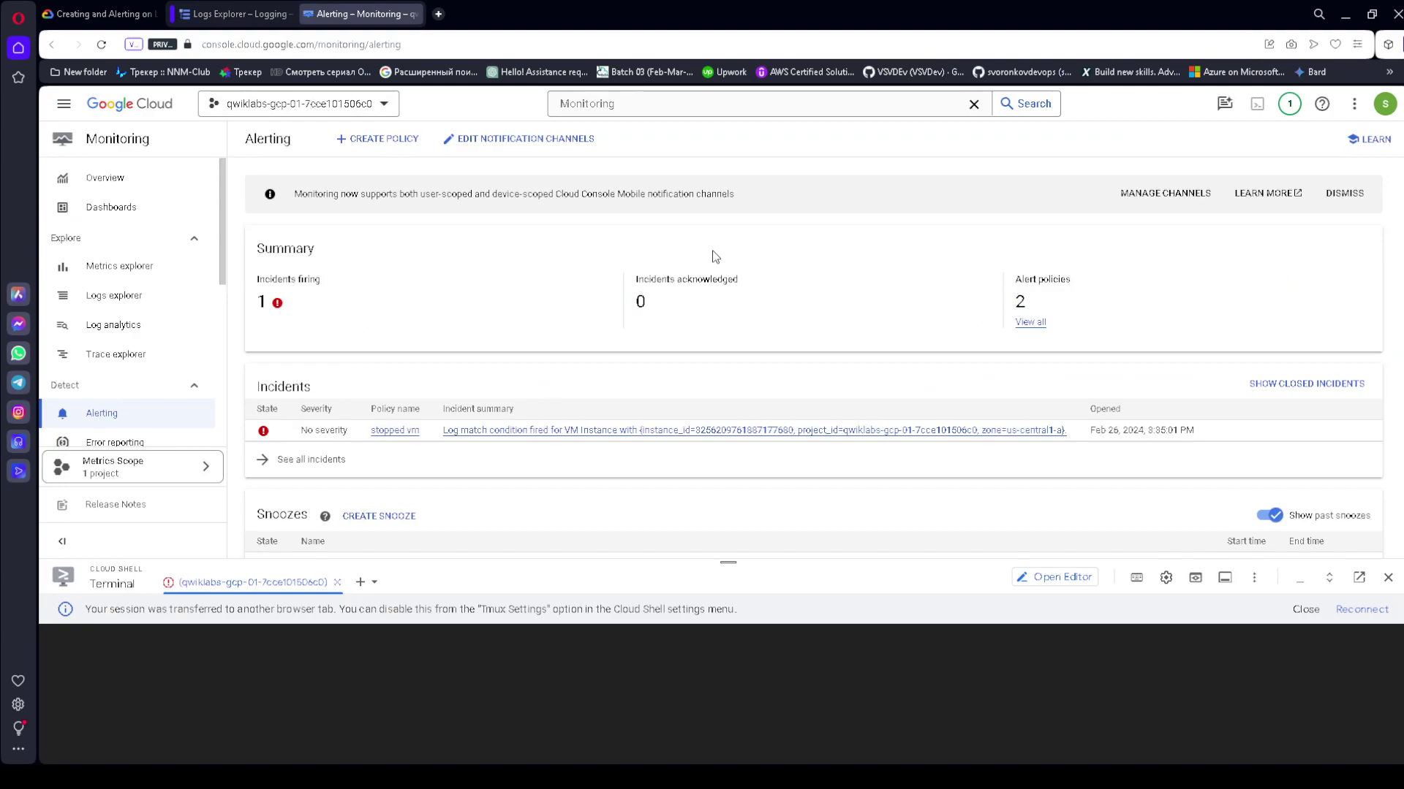
left_click(1031, 323)
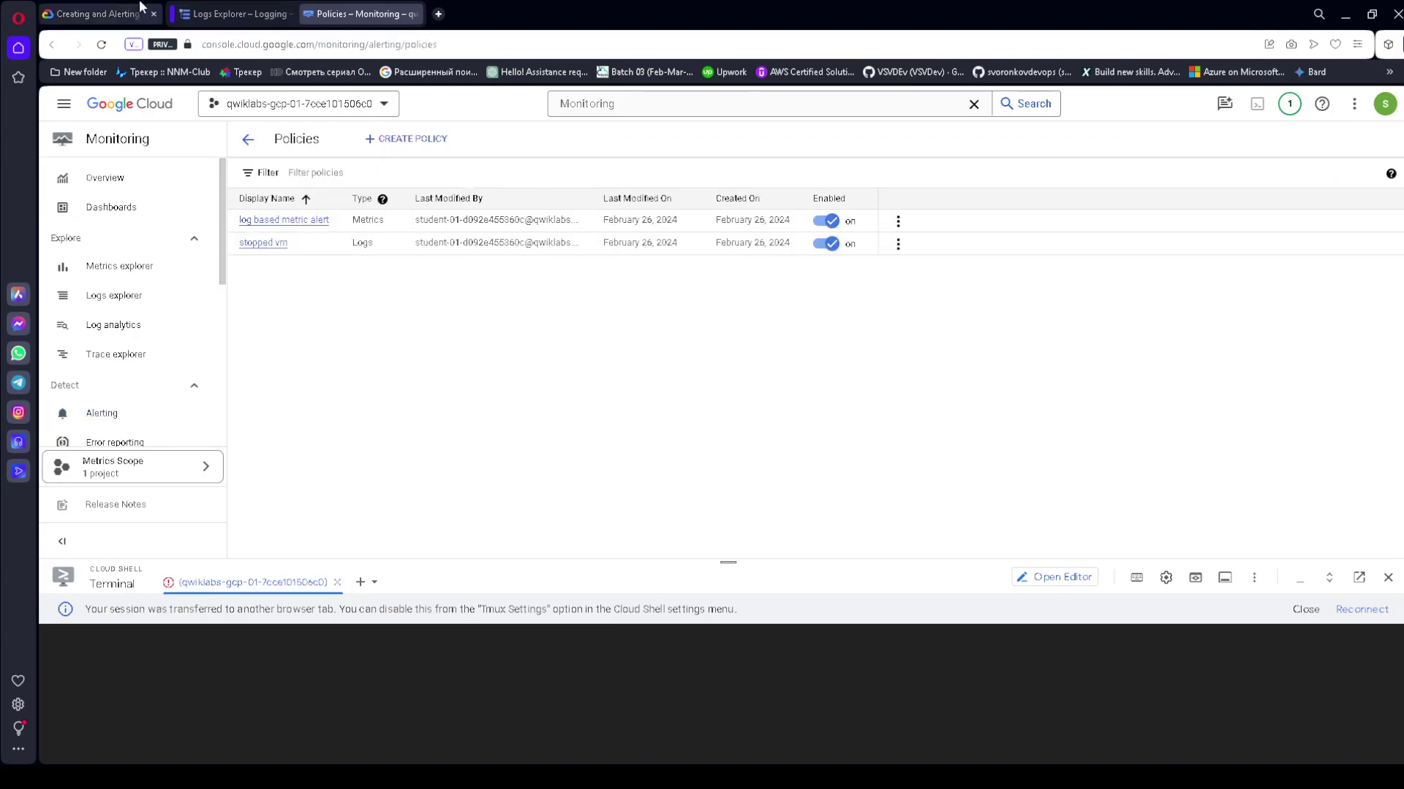
- Return to the lab page and check the progress for the objective "Generate some errors"
left_click(87, 13)
scroll(468, 439, "down", 2)
left_click(454, 497)
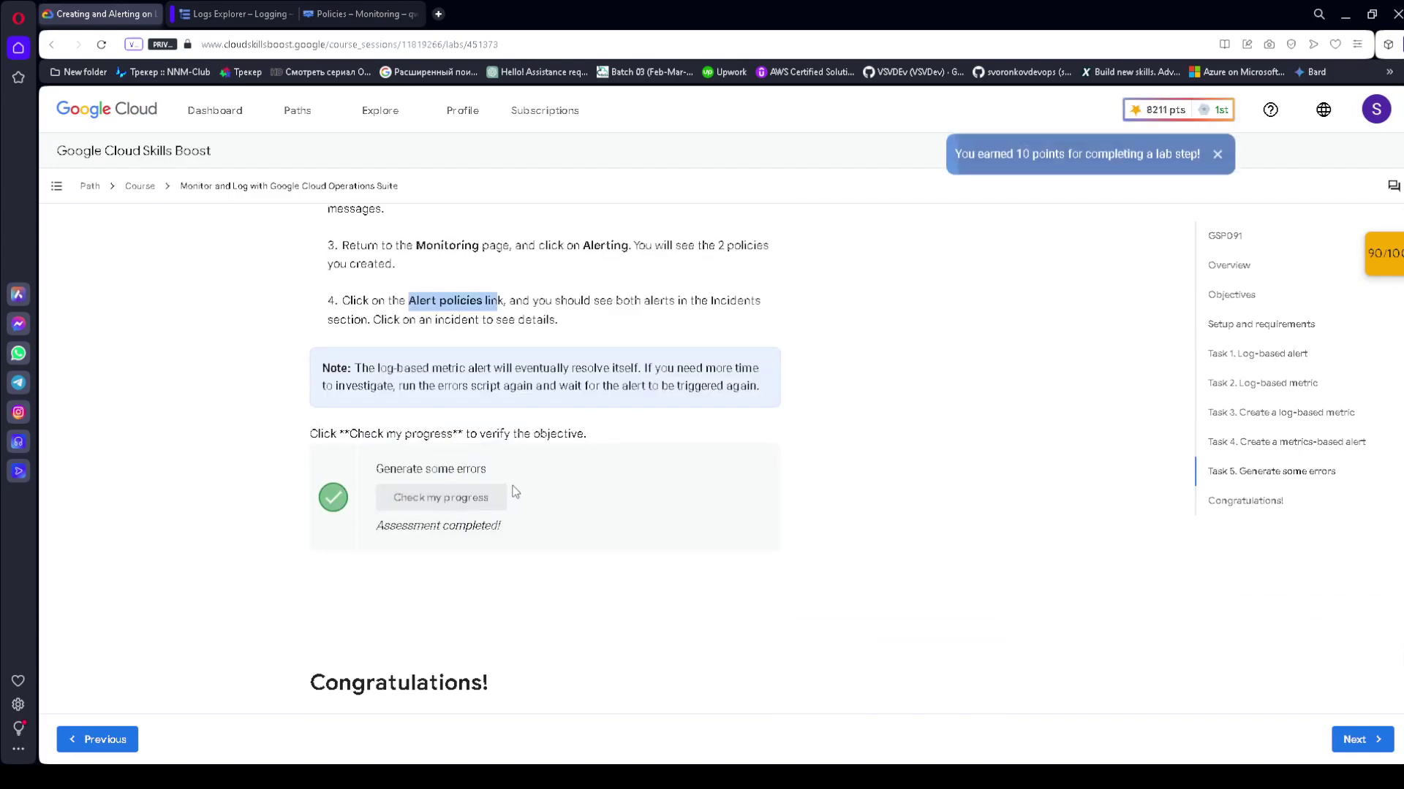
- Recheck "Generate some errors" in the Checkpoints list, review the scores and go to the lab's Congratulations section
left_click(1384, 253)
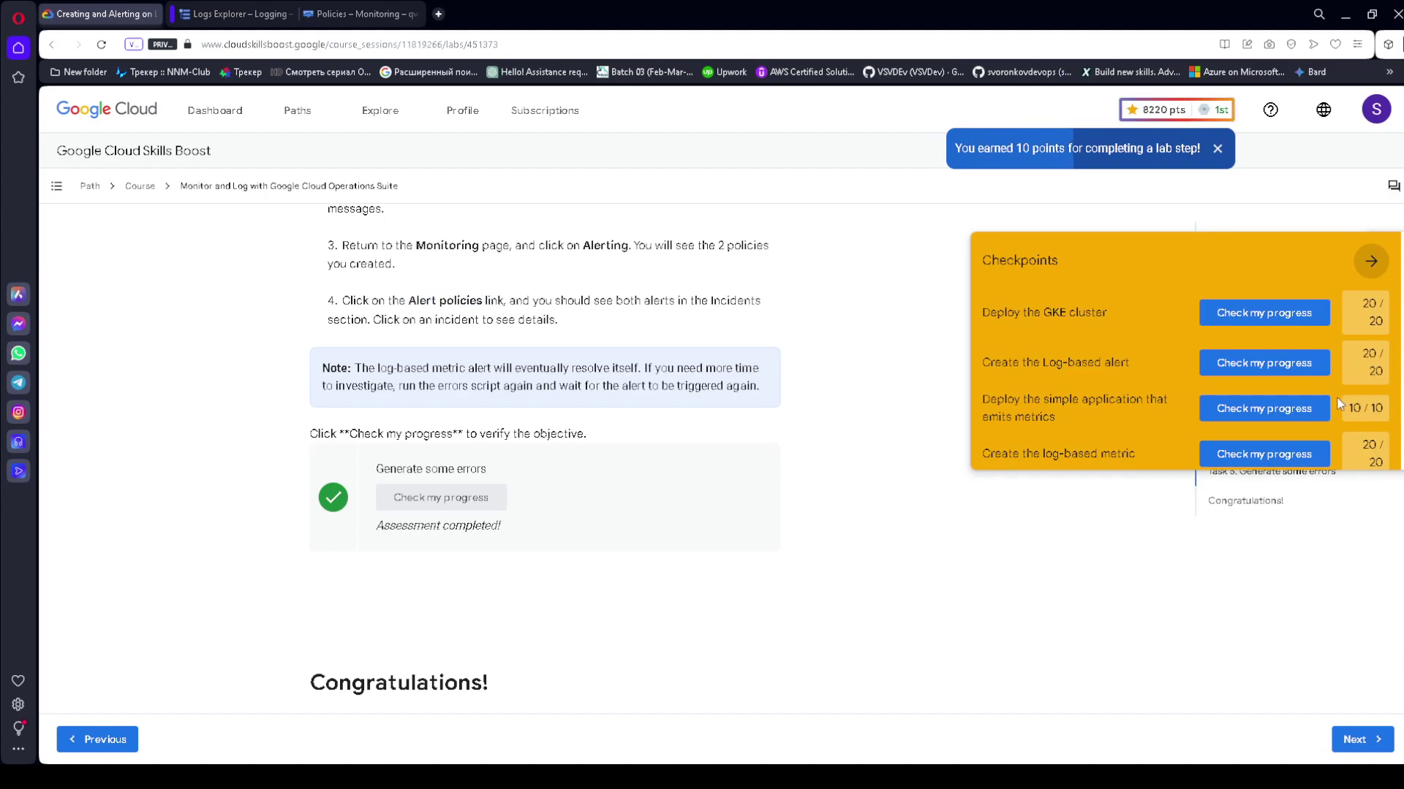
left_click(1300, 433)
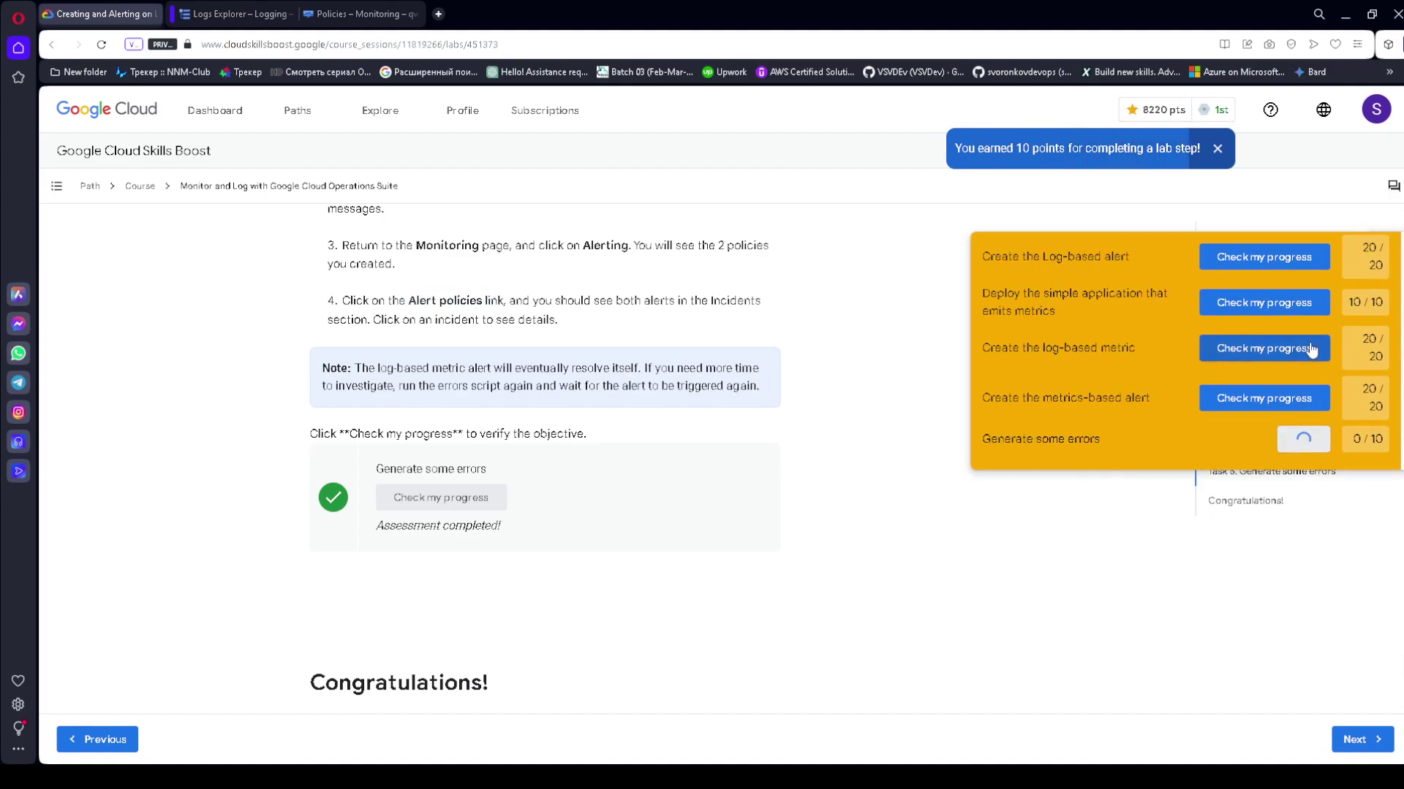
scroll(1314, 343, "up", 2)
left_click(1369, 260)
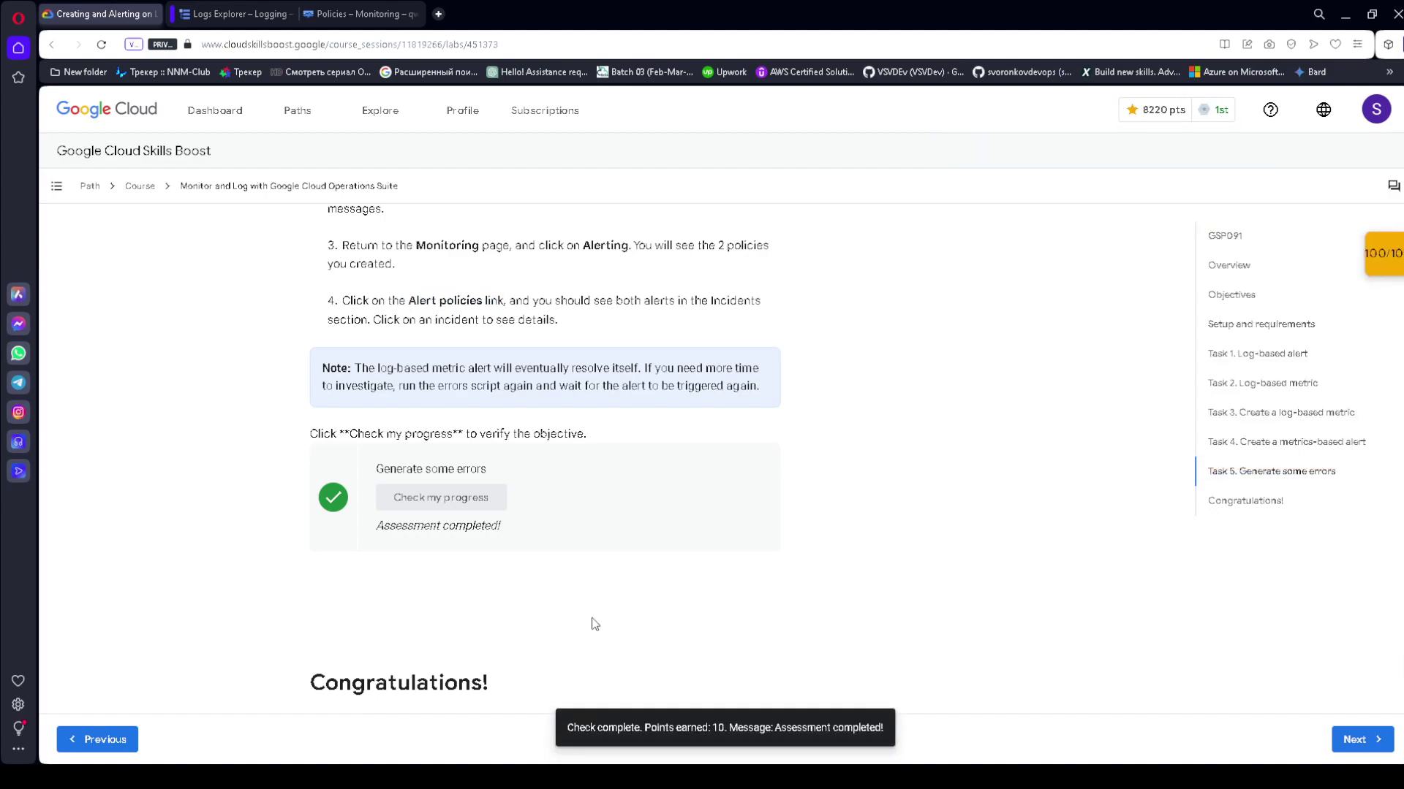
scroll(549, 607, "down", 1)
left_click_drag(309, 598, 533, 597)
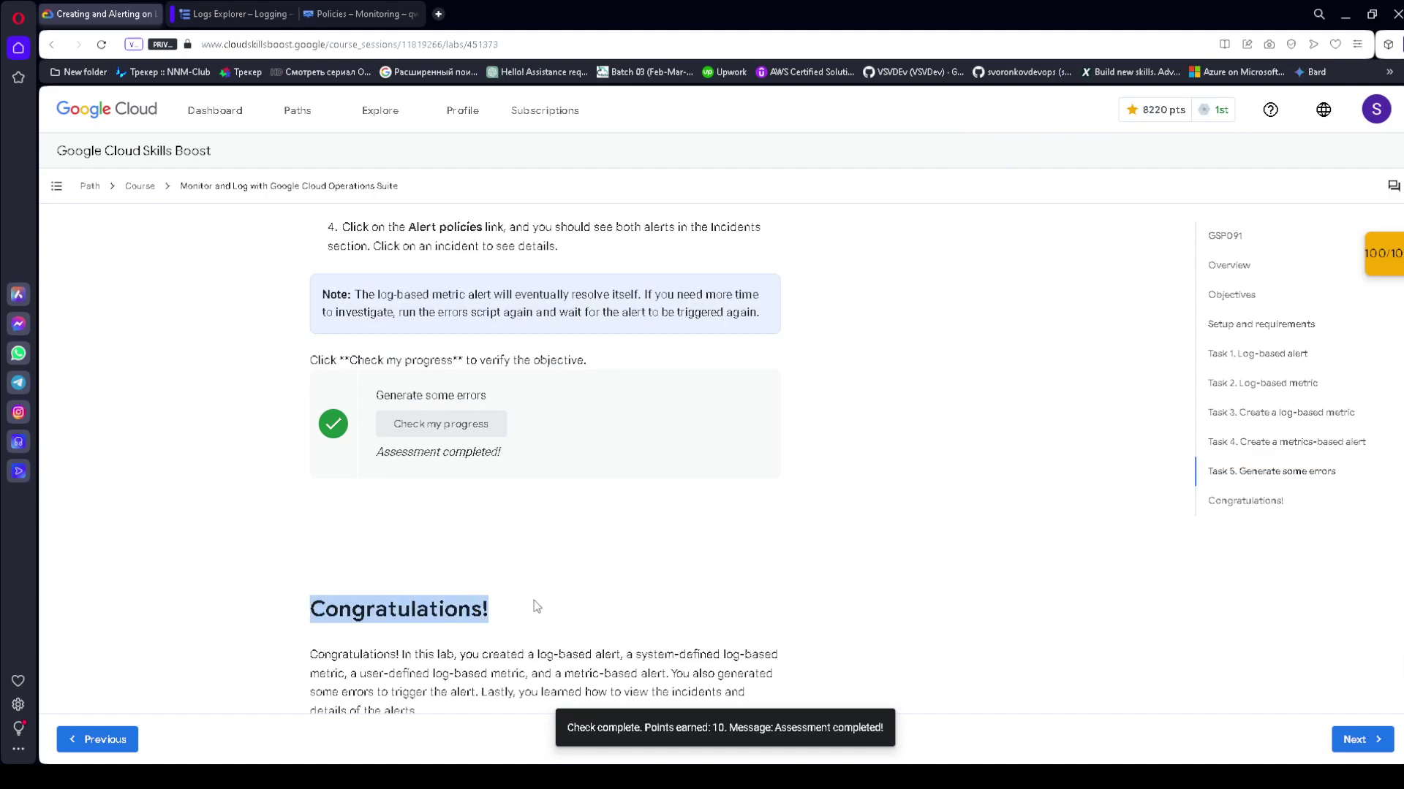